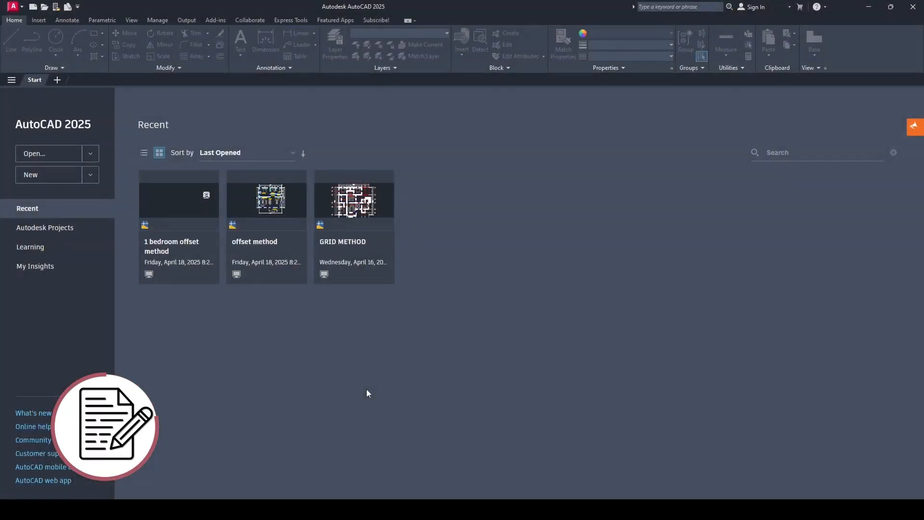
- Create a new drawing from the acadiso template
click(35, 8)
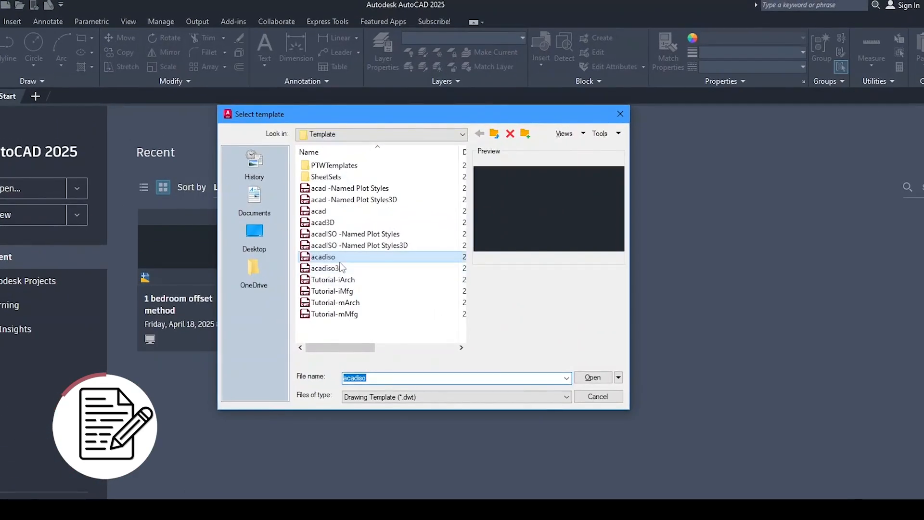
click(302, 210)
click(595, 378)
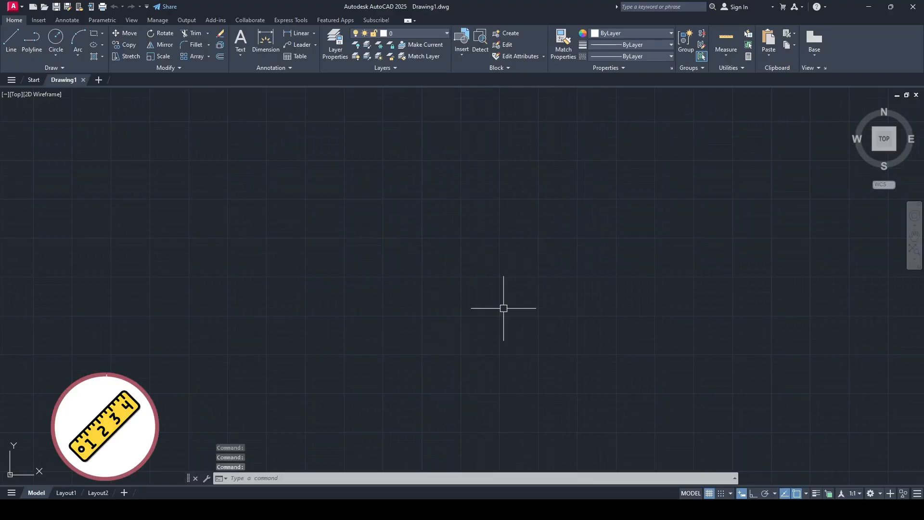
- Set the drawing units to Architectural length with 0'-0" precision and an insertion scale of Inches
click(21, 8)
mouse_move(66, 241)
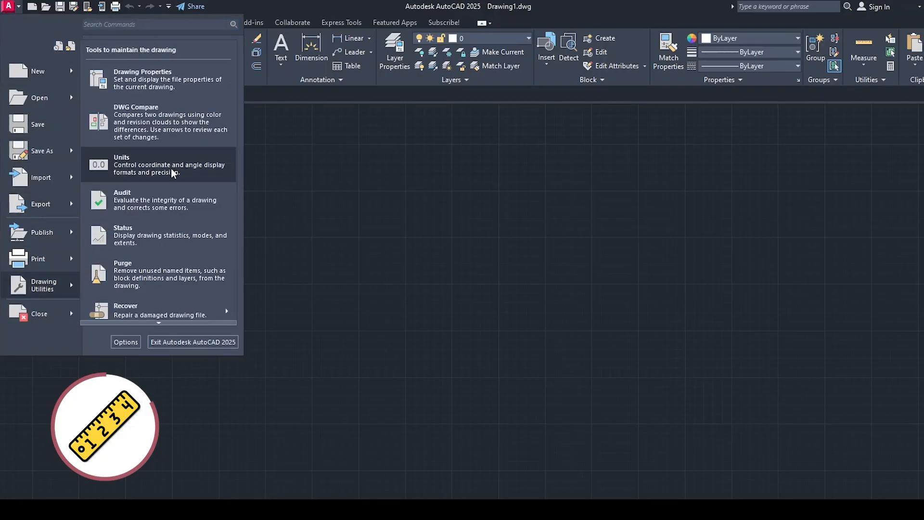
click(172, 173)
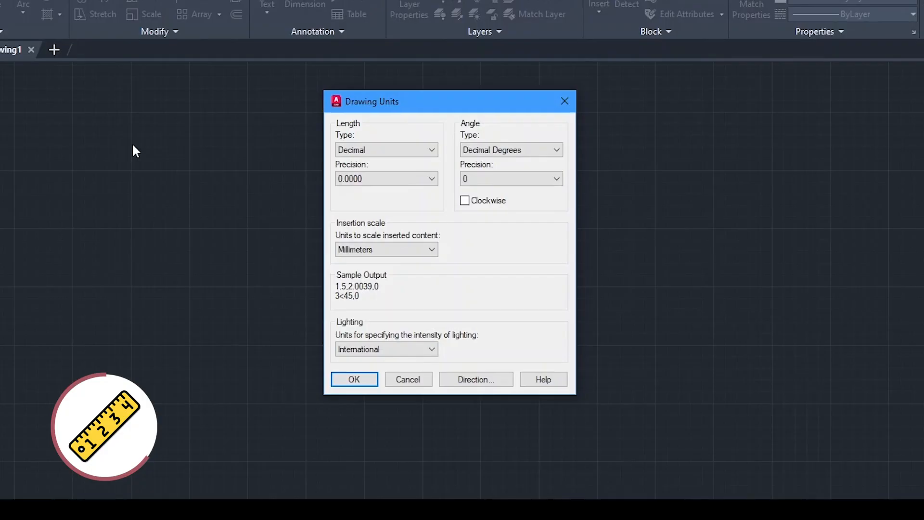
click(376, 150)
click(375, 164)
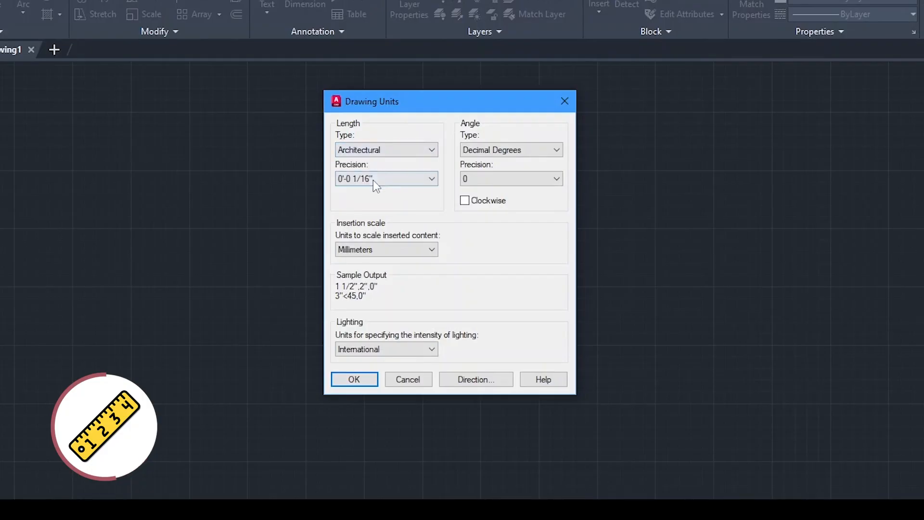
click(374, 179)
click(372, 192)
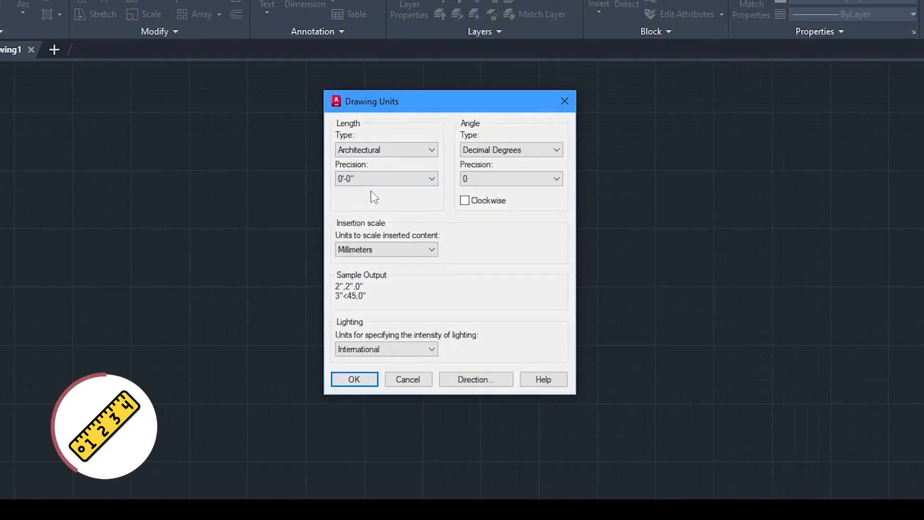
click(376, 249)
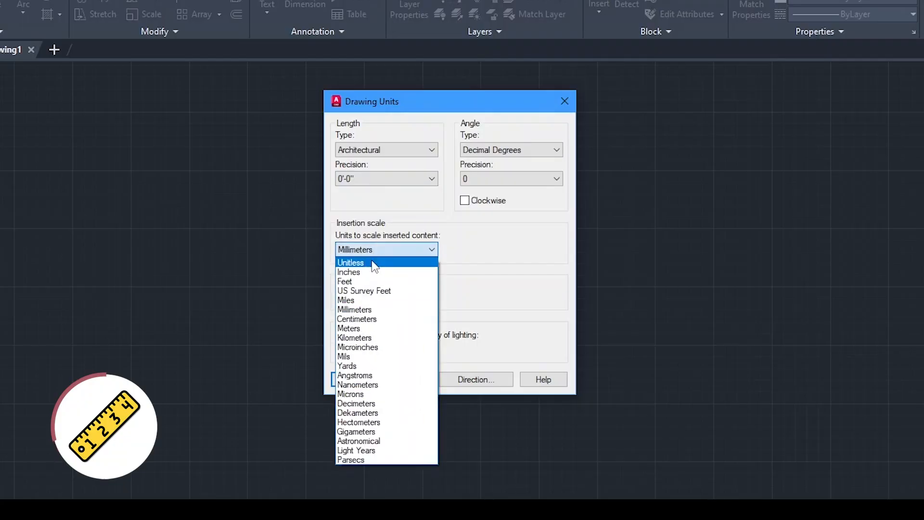
click(356, 272)
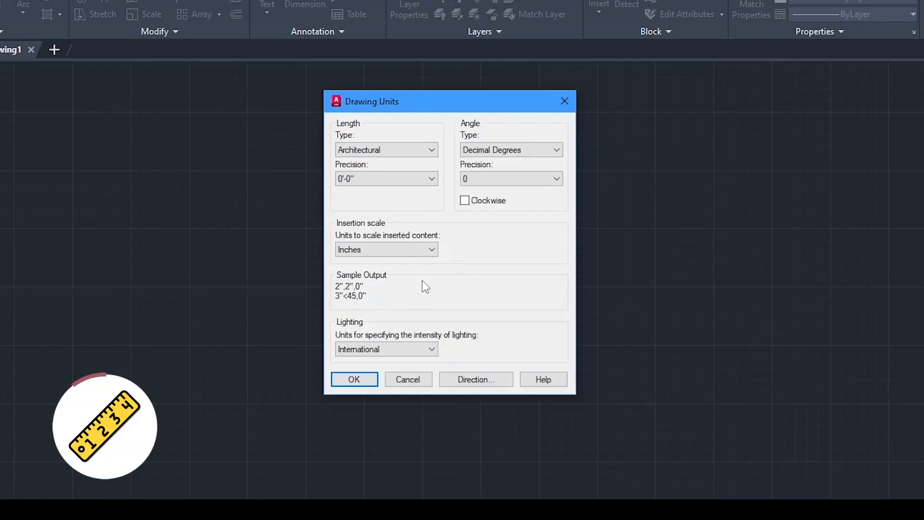
- Change the length type to Decimal and the insertion scale to Millimeters, and apply the drawing units
click(385, 150)
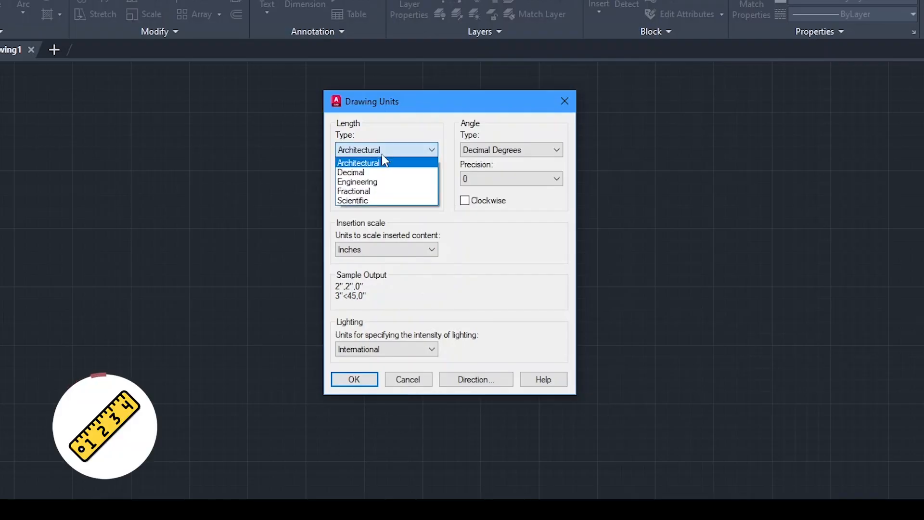
click(383, 171)
click(385, 250)
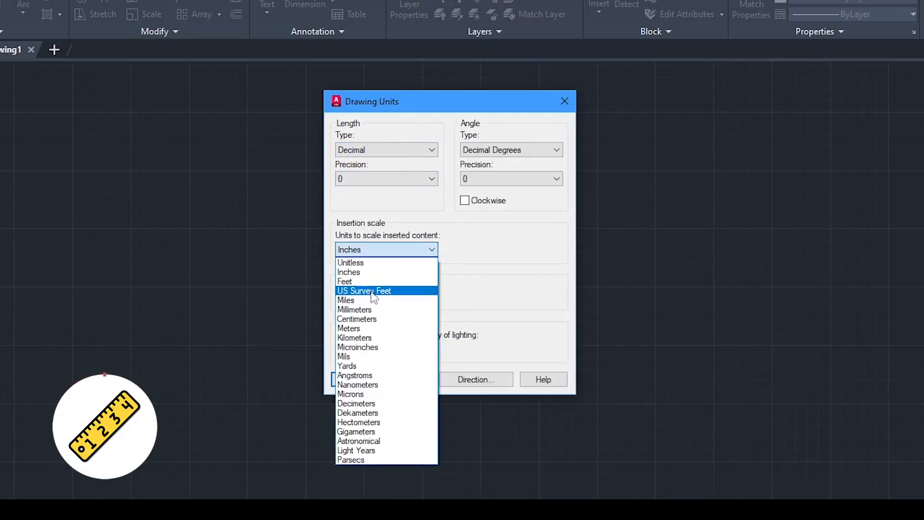
click(375, 308)
click(355, 378)
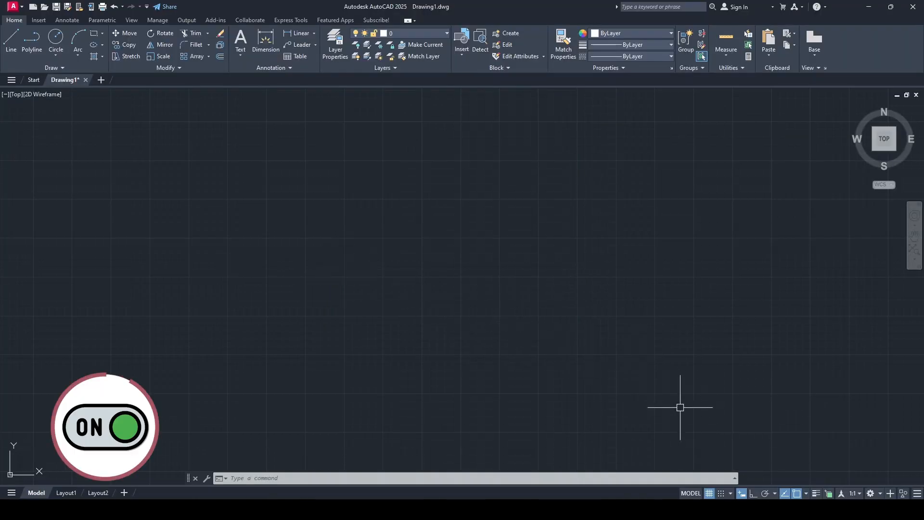
- Turn off the background grid and check the Dynamic Input entry in the status bar customization options
click(704, 462)
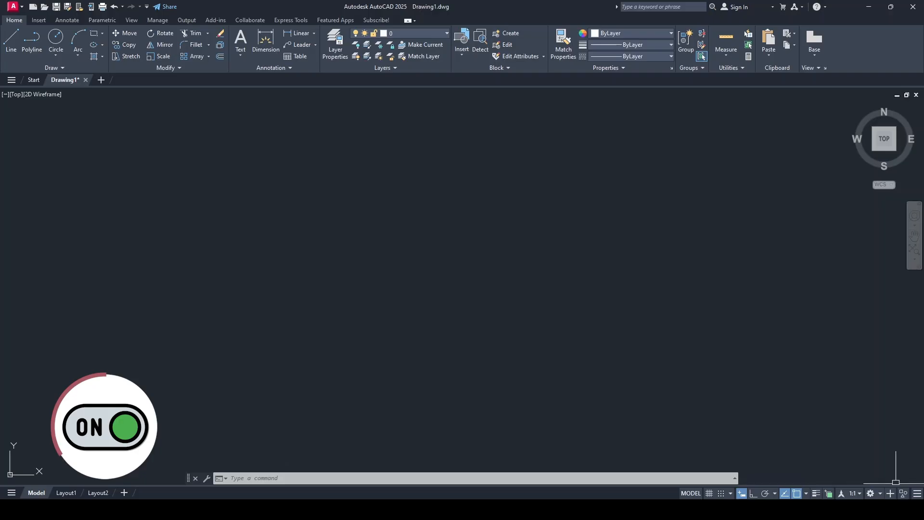
click(917, 493)
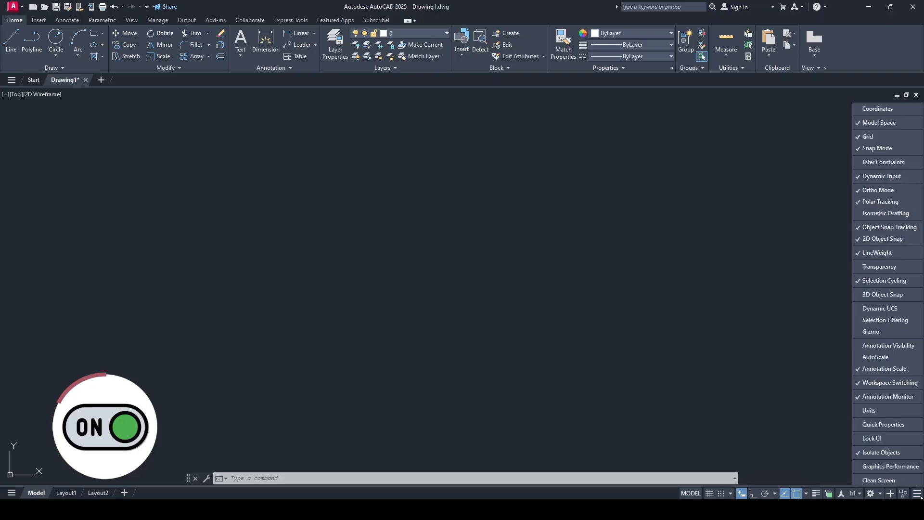
click(882, 177)
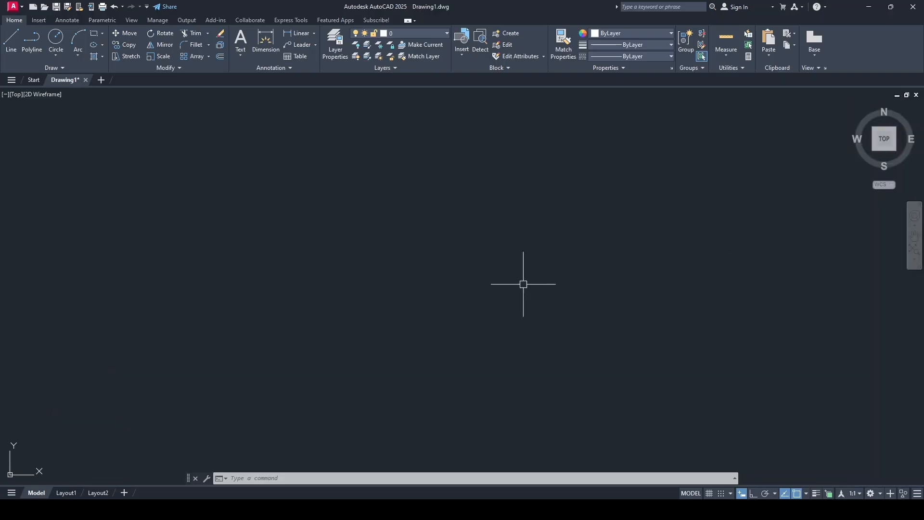
- Draw a vertical line 9600 mm long, running downward with Ortho mode turned on
click(9, 50)
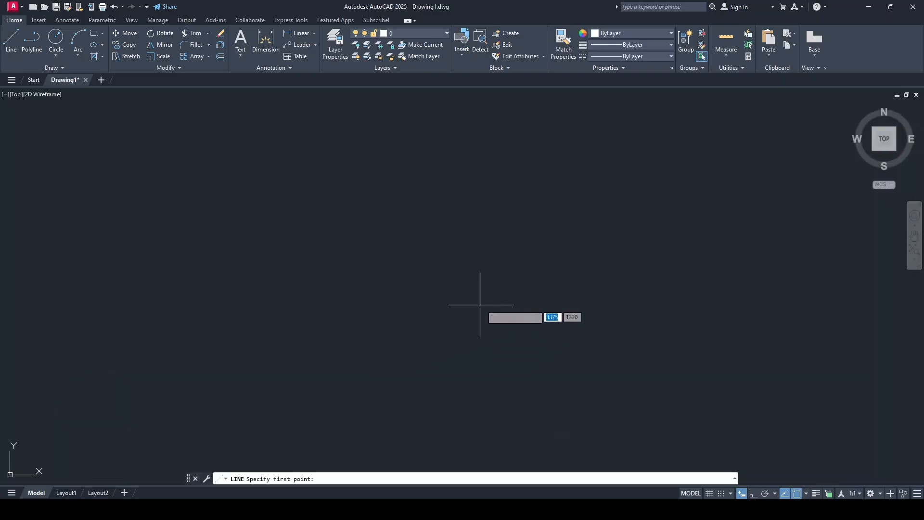
click(492, 117)
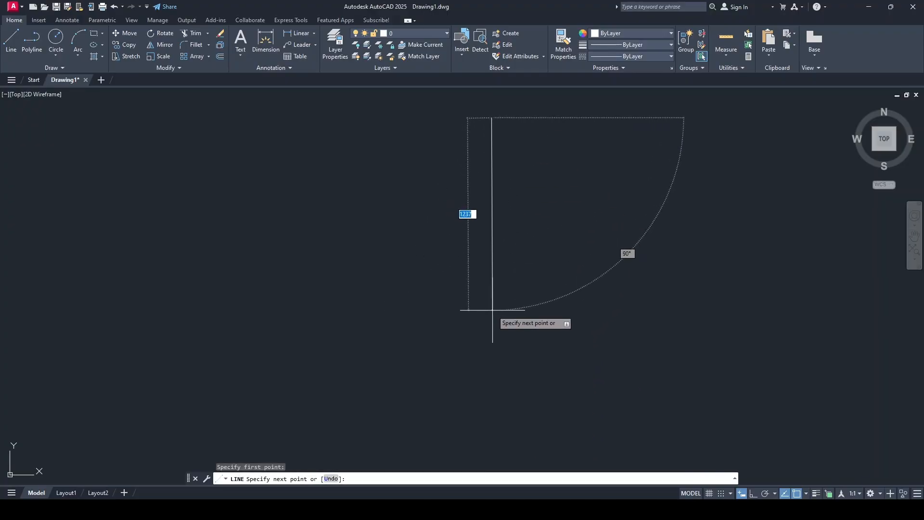
click(752, 493)
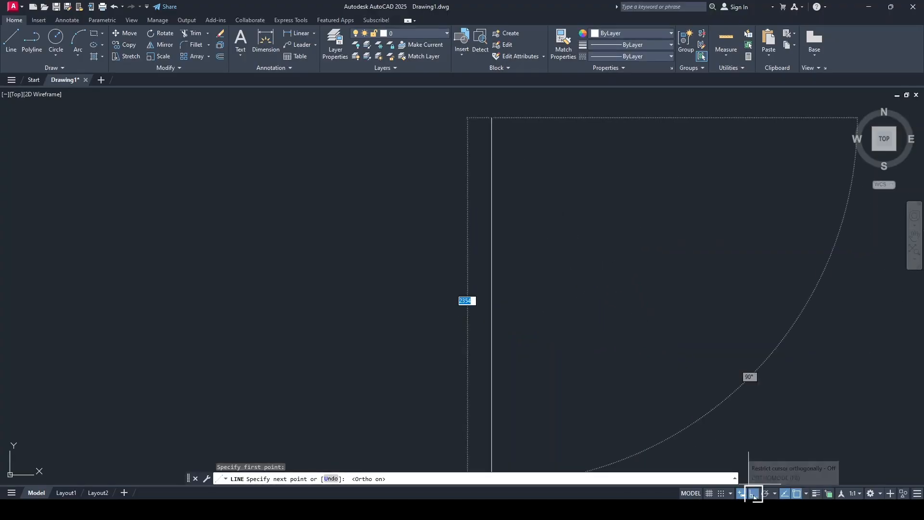
text(9600)
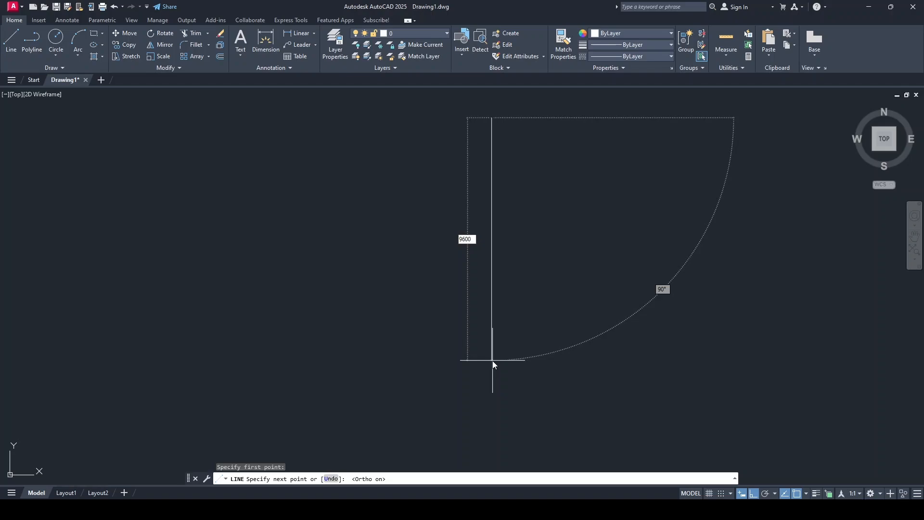
key(Return)
key(Return)
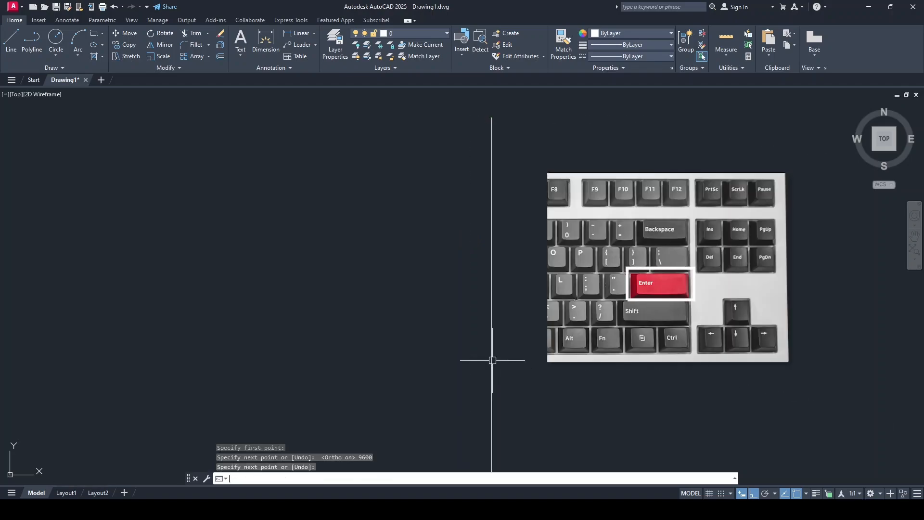
scroll(492, 360, down, 8)
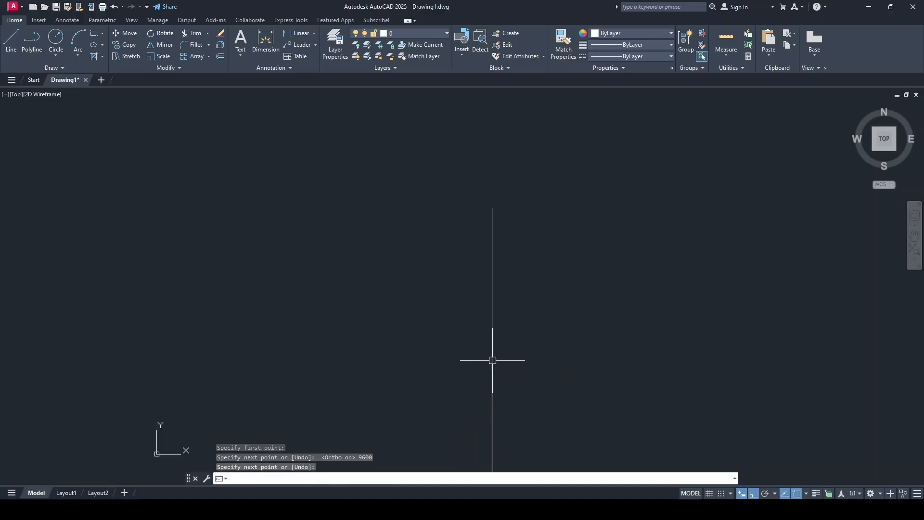
mouse_move(504, 379)
middle_down()
mouse_move(501, 275)
mouse_move(454, 229)
middle_up()
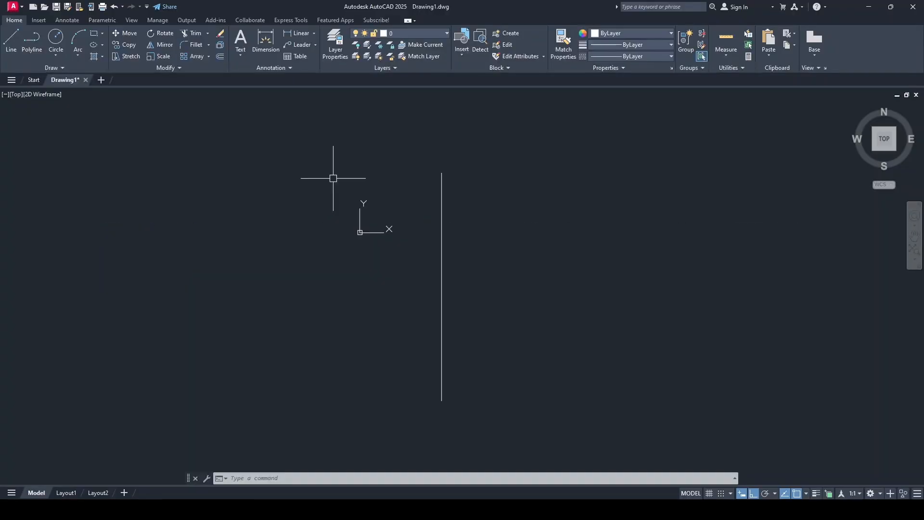
- Offset the vertical line 230 mm to the right to form the first wall
click(221, 56)
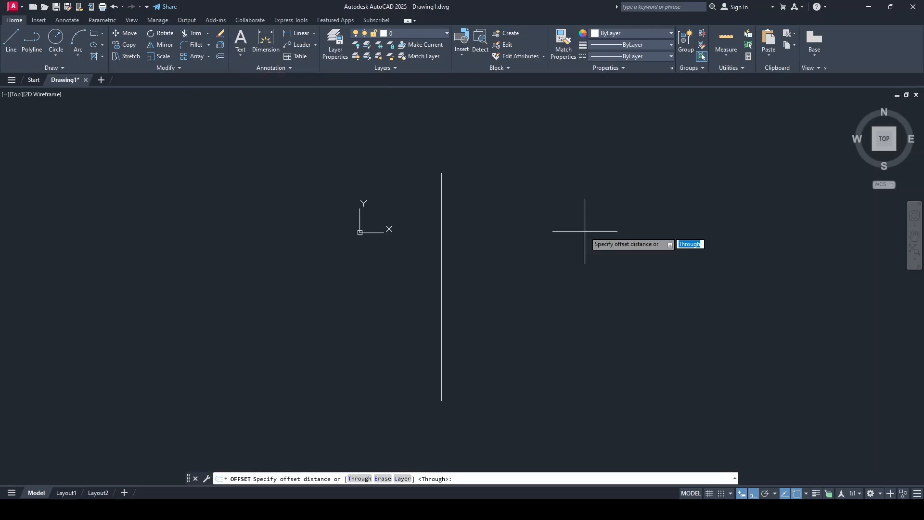
text(230)
key(Return)
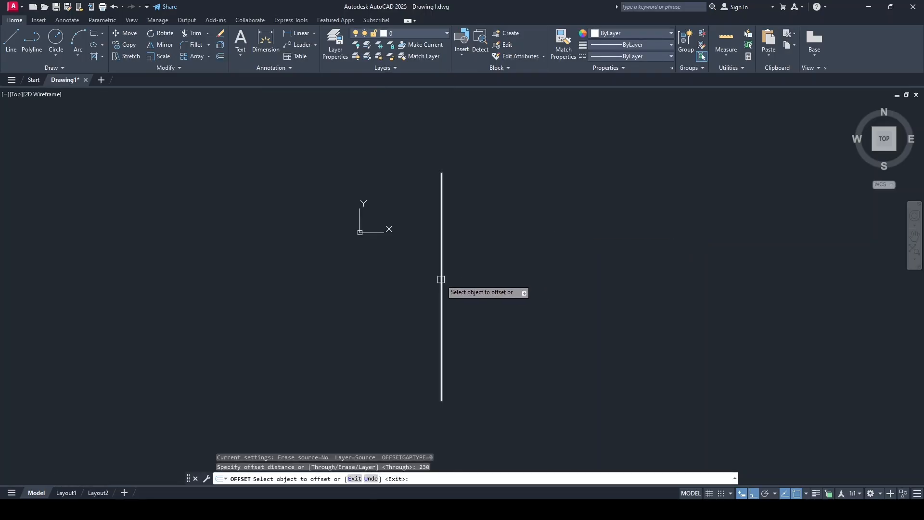
click(439, 282)
click(557, 282)
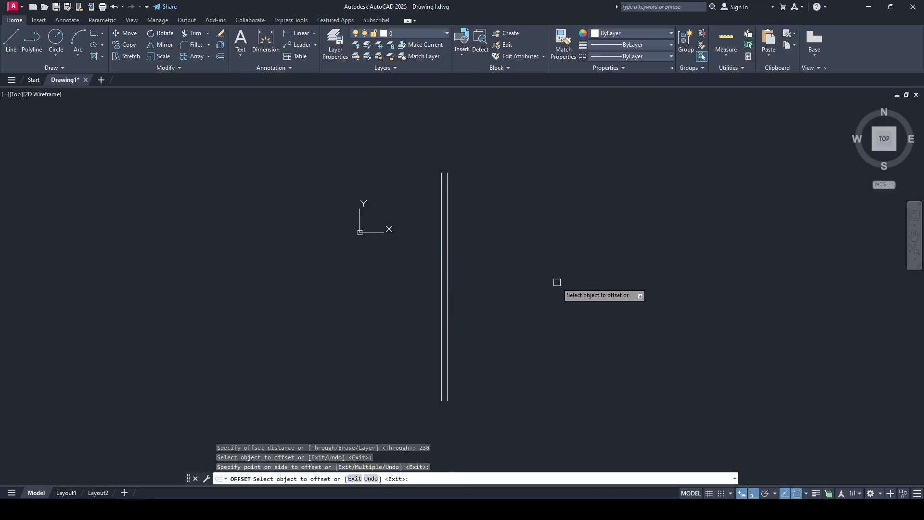
- Offset the first wall's right line 4900 mm to the right, and offset the resulting line another 230 mm as the second wall
click(447, 317)
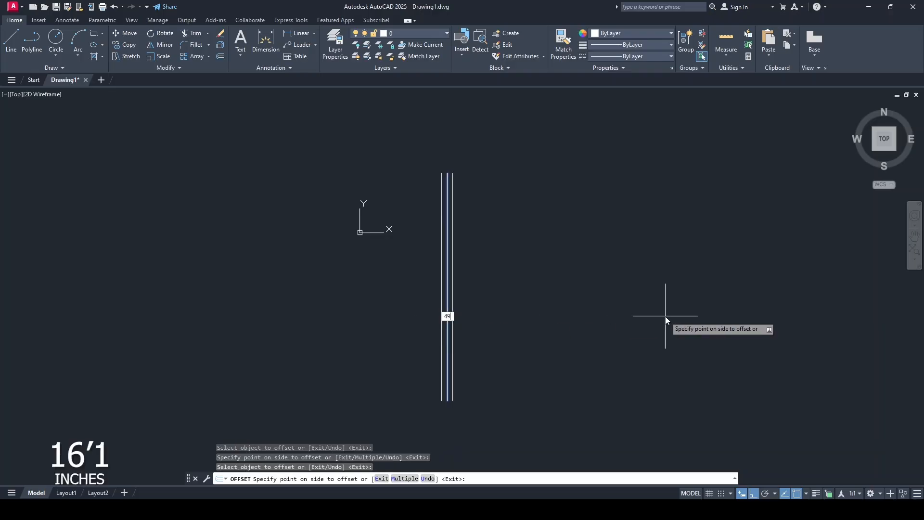
text(4900)
key(Return)
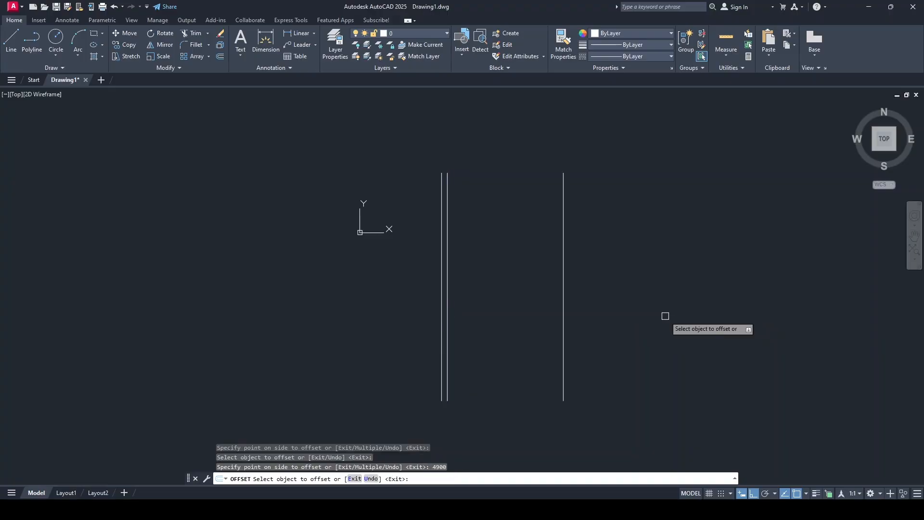
click(563, 345)
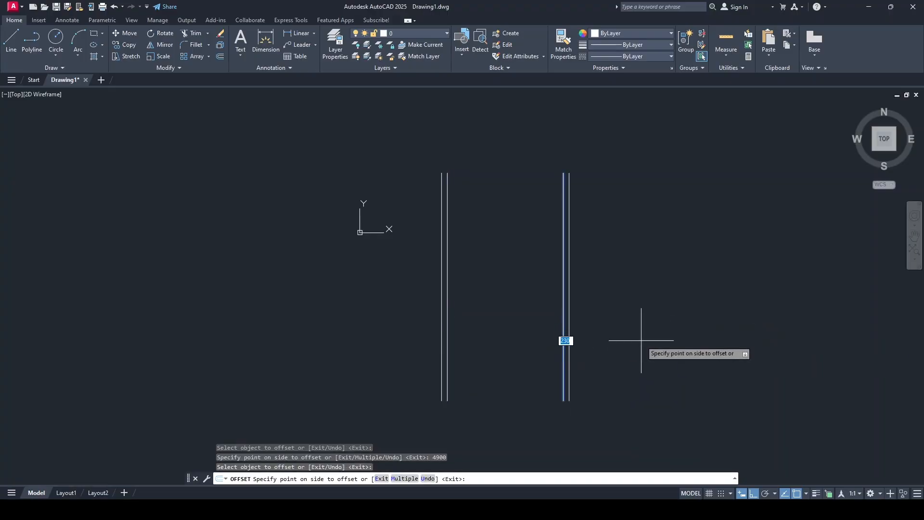
click(641, 340)
- Offset the second wall's right line 2400 mm to the right, and offset the resulting line 230 mm as the third wall
click(569, 339)
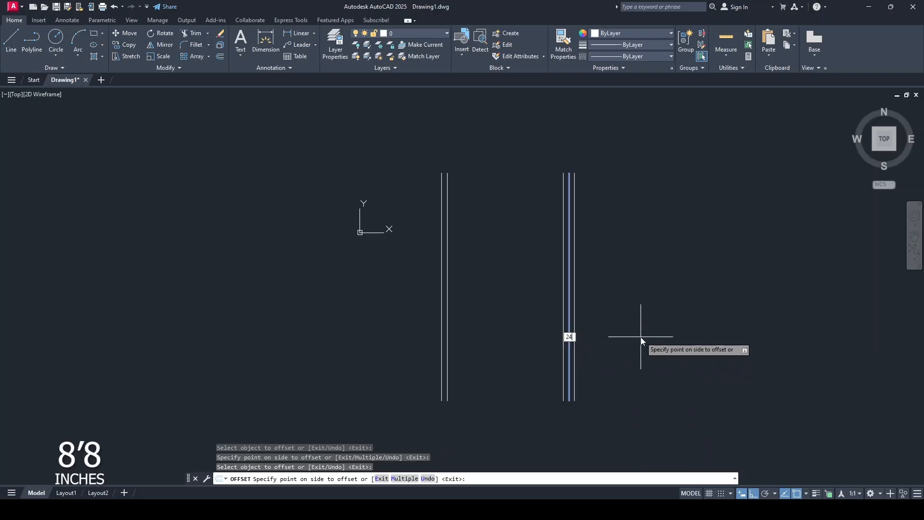
text(2400)
key(Return)
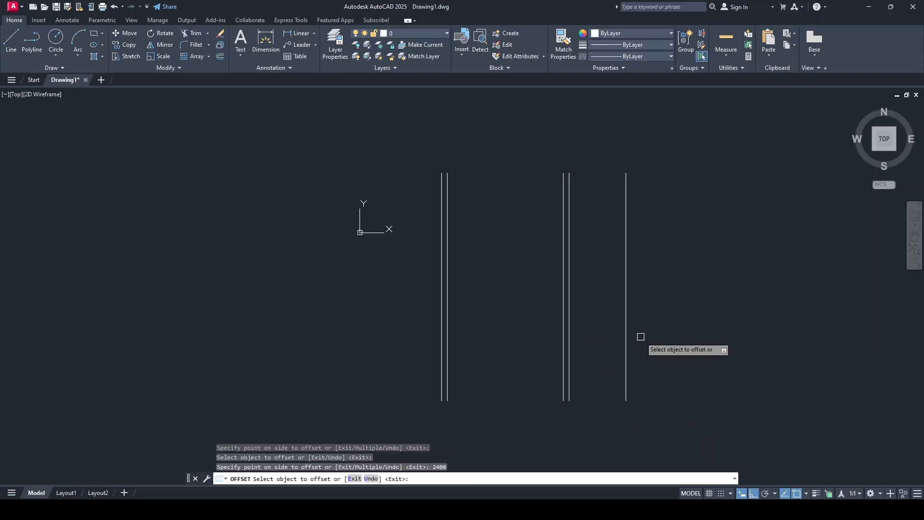
click(625, 343)
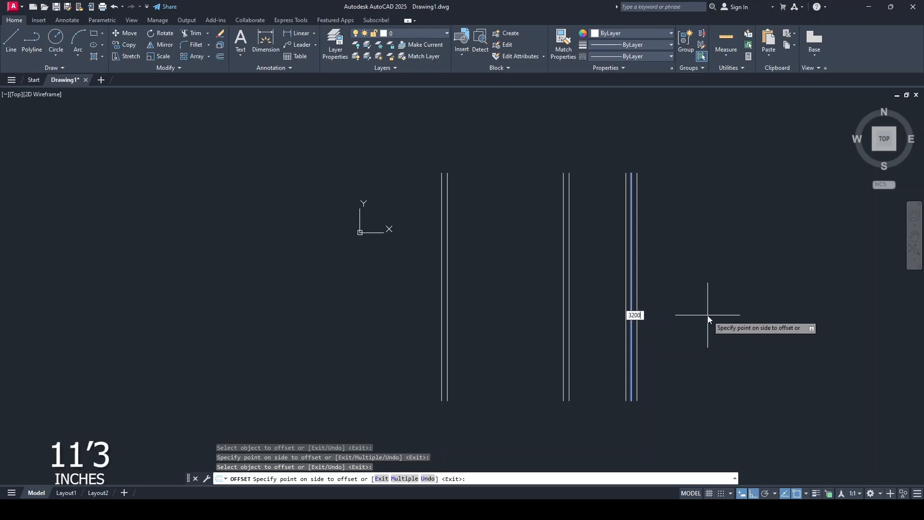
- Offset the third wall's right line 3200 mm to the right, and offset the resulting line 230 mm as the fourth wall
key(Return)
click(707, 284)
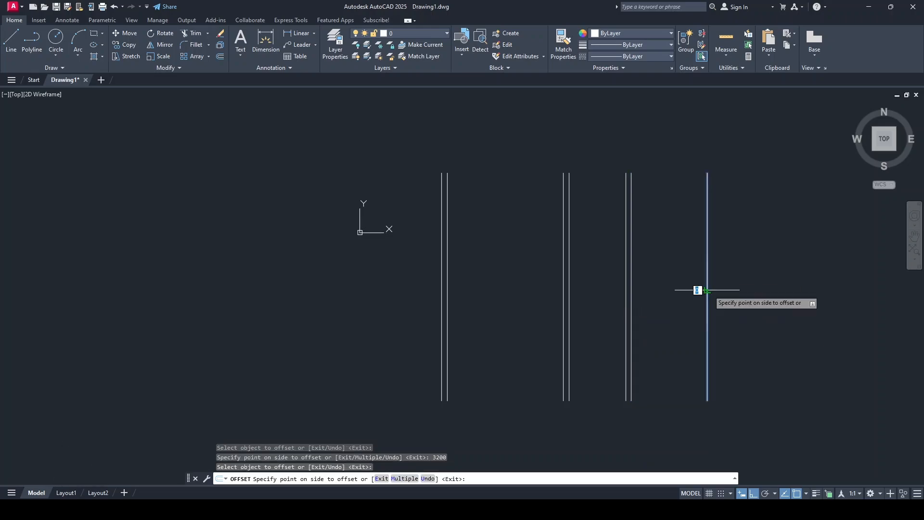
key(Return)
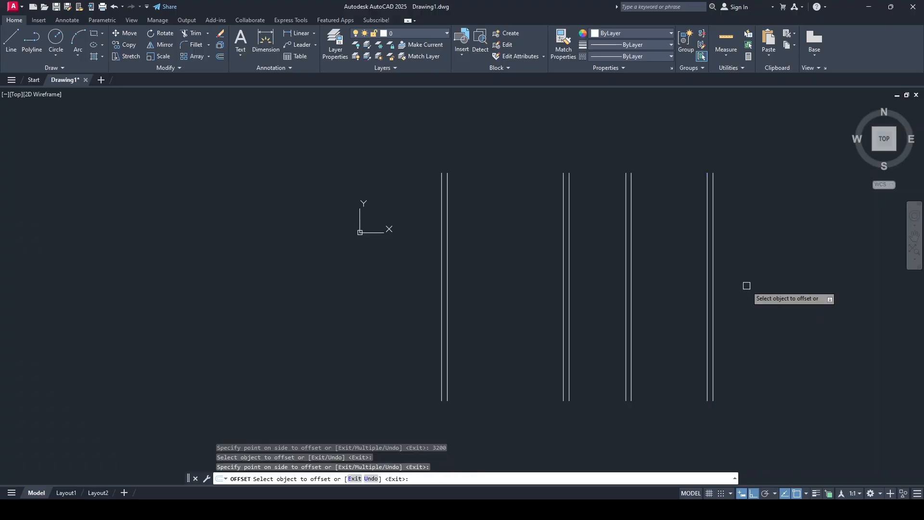
key(Return)
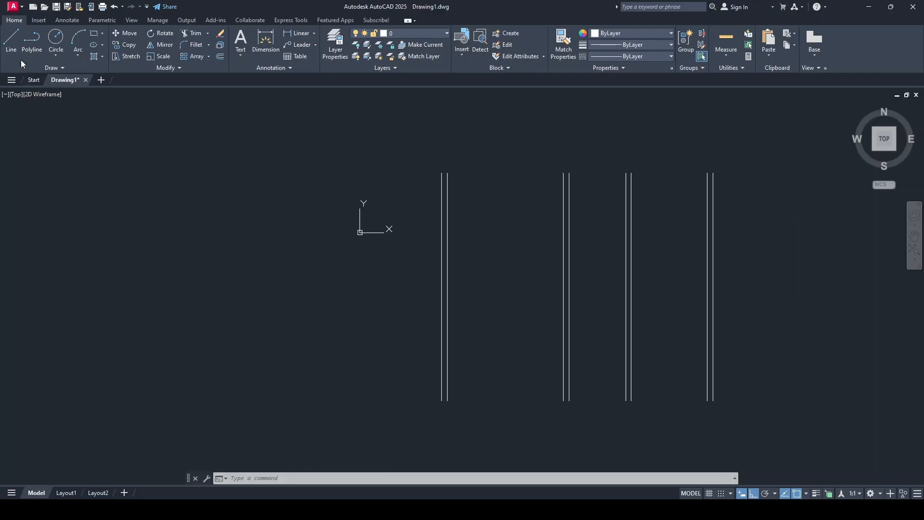
- Check the object snap settings while drawing a line joining the top endpoints of the first and fourth walls' outer lines
click(4, 52)
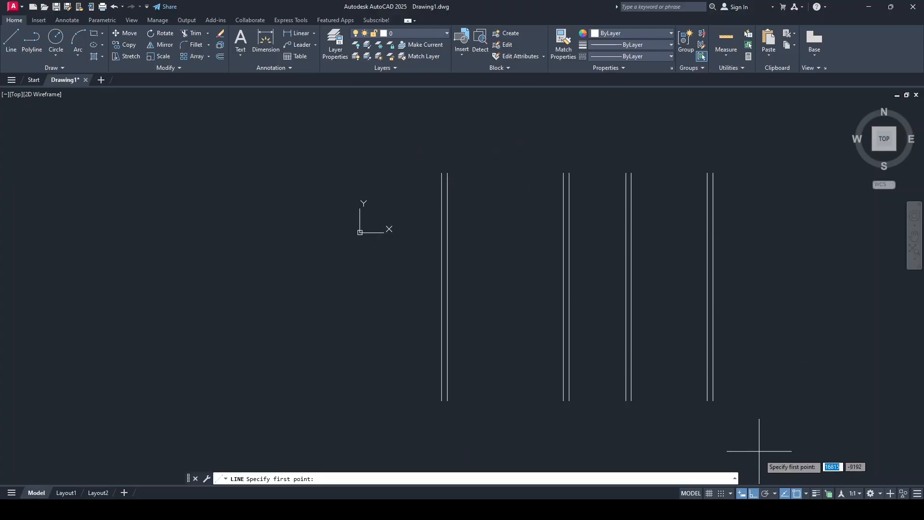
click(796, 493)
click(797, 494)
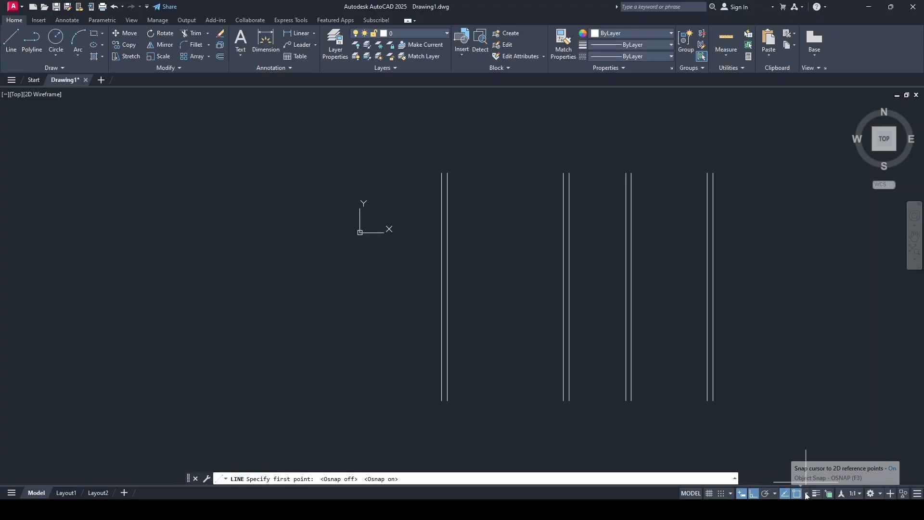
click(806, 494)
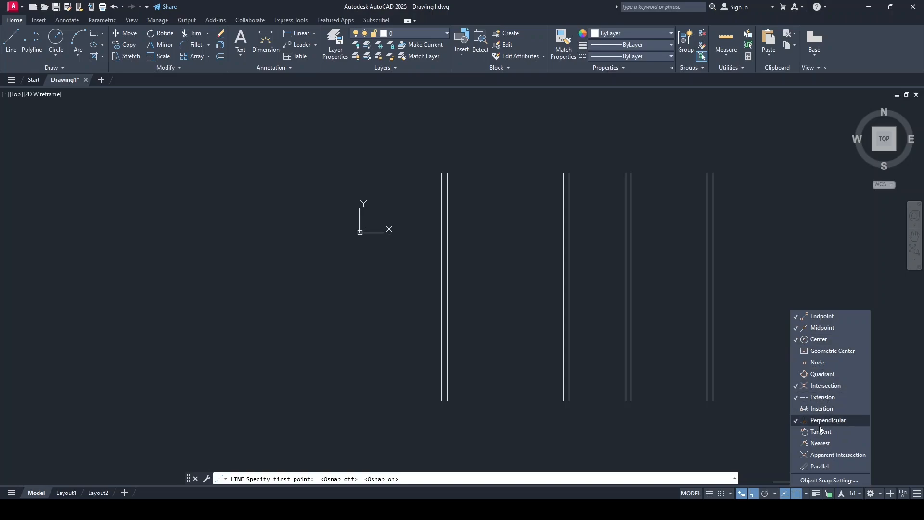
click(766, 314)
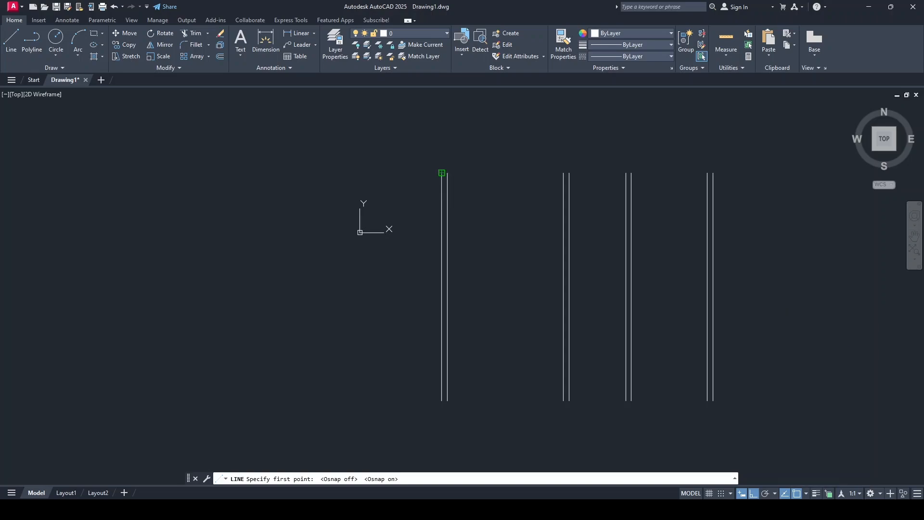
click(441, 173)
click(713, 172)
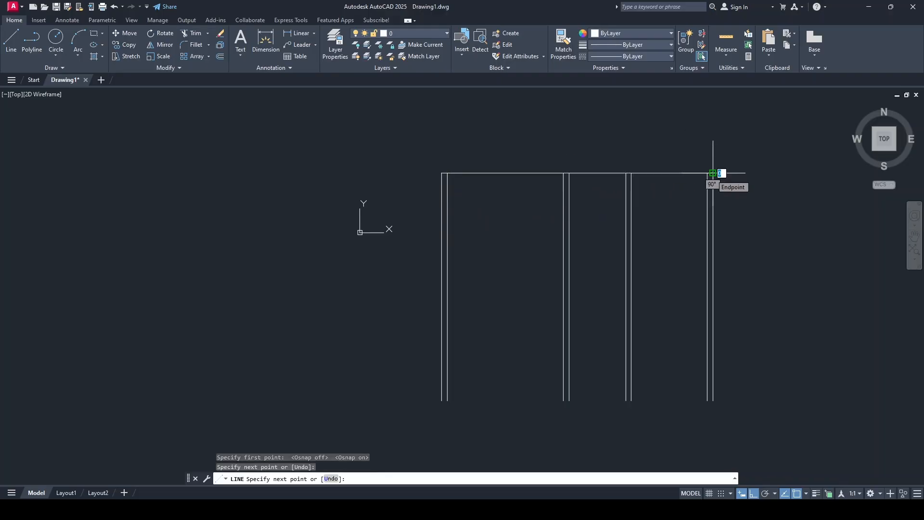
key(Return)
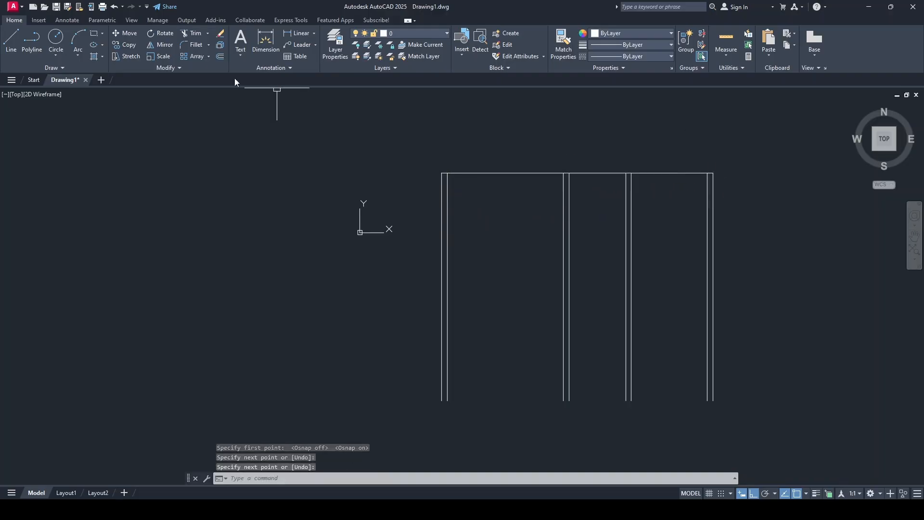
- Offset the top horizontal line 230 mm downward to form the top wall
click(220, 56)
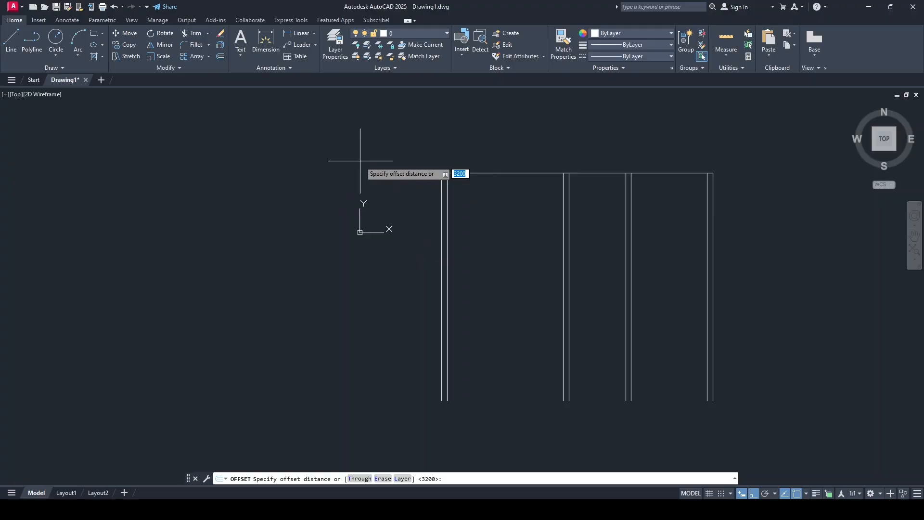
text(230)
key(Return)
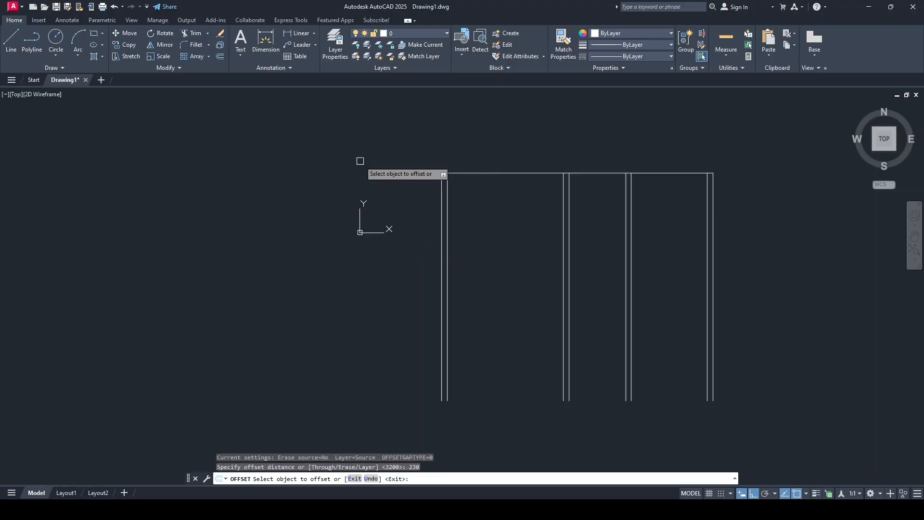
click(491, 175)
click(487, 232)
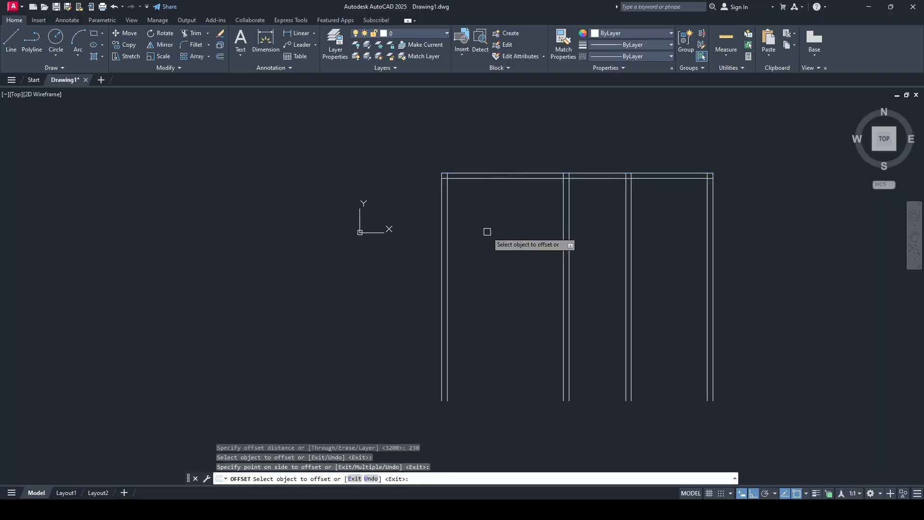
- Offset the top wall's lower line 2800 mm downward, and offset the resulting line another 230 mm as the second horizontal wall
click(503, 179)
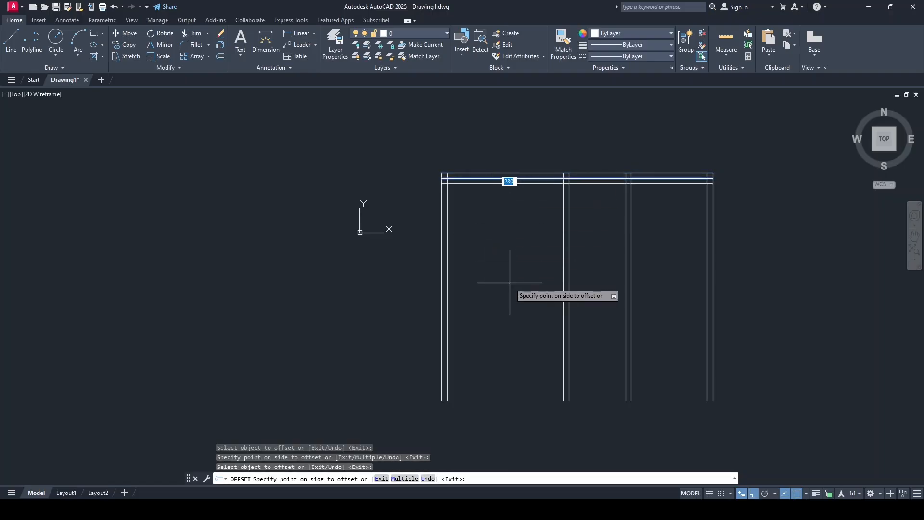
text(2)
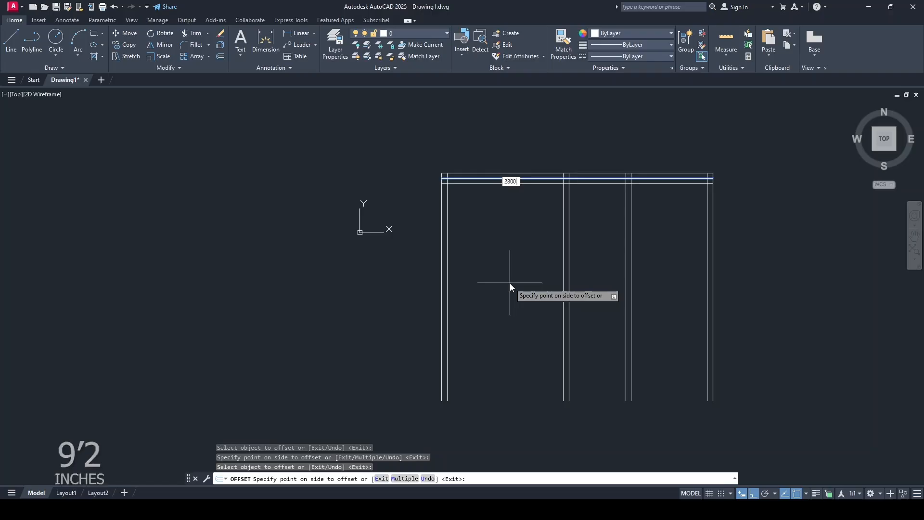
key(Return)
click(529, 245)
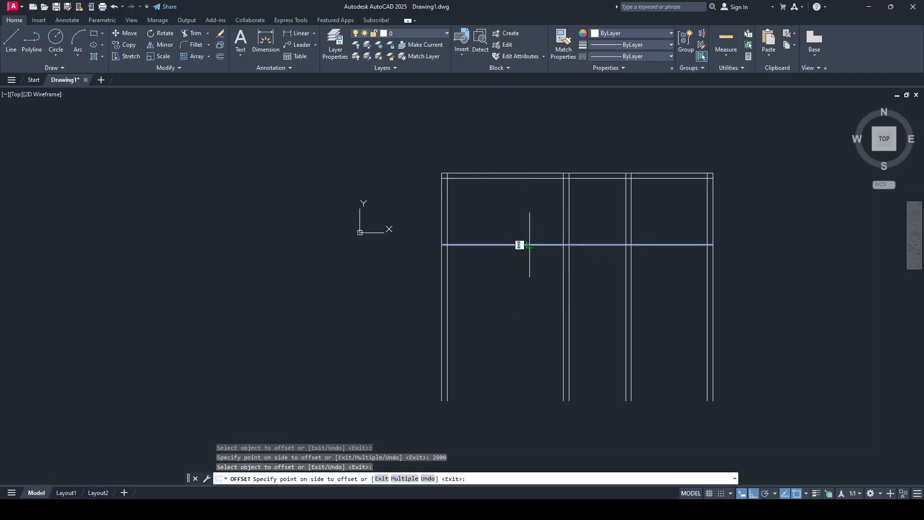
click(528, 260)
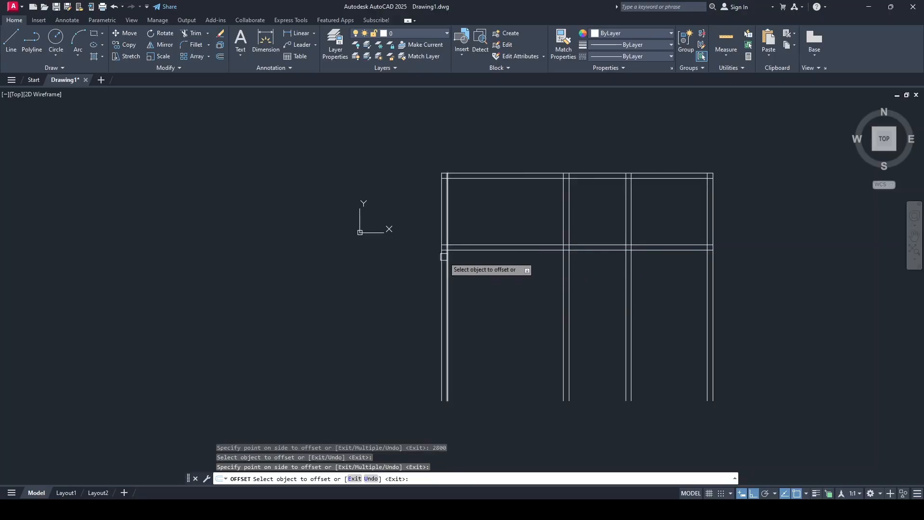
- Offset the second horizontal wall's upper line 1400 mm downward, and offset the resulting line 230 mm back upward as the third horizontal wall
click(504, 246)
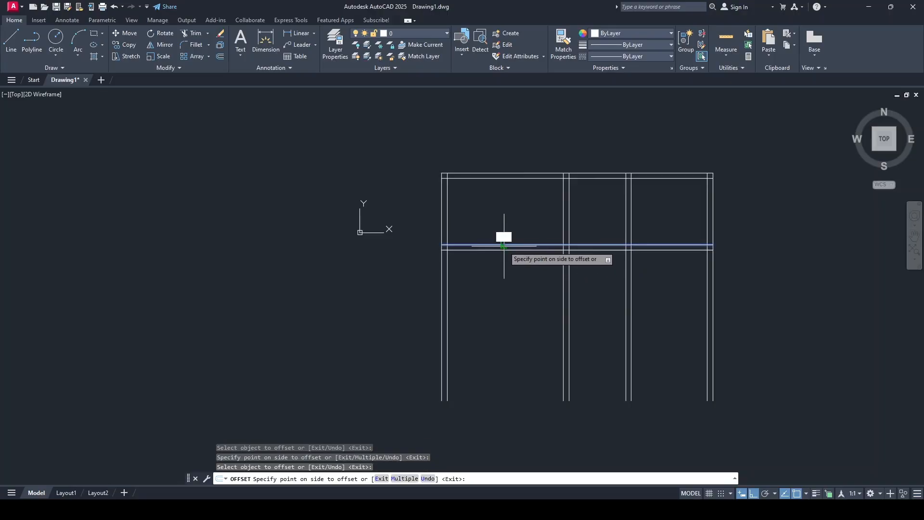
key(Return)
click(507, 278)
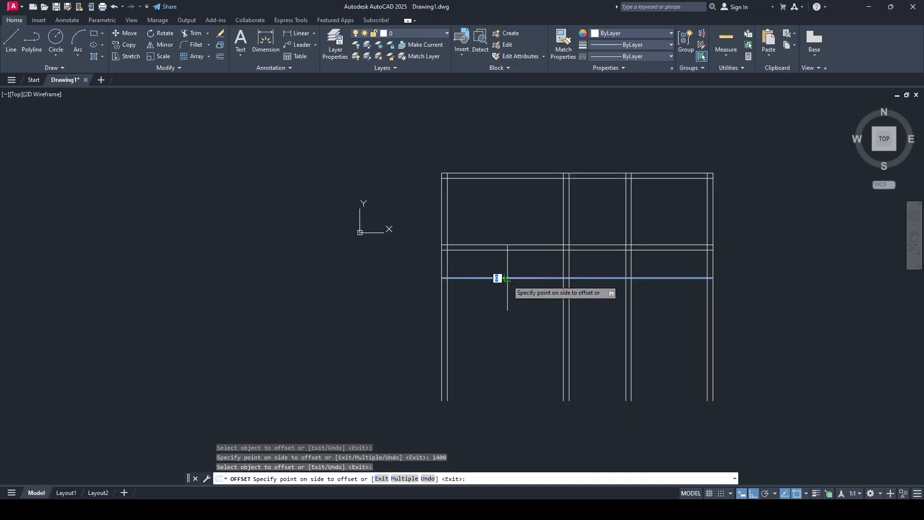
click(507, 257)
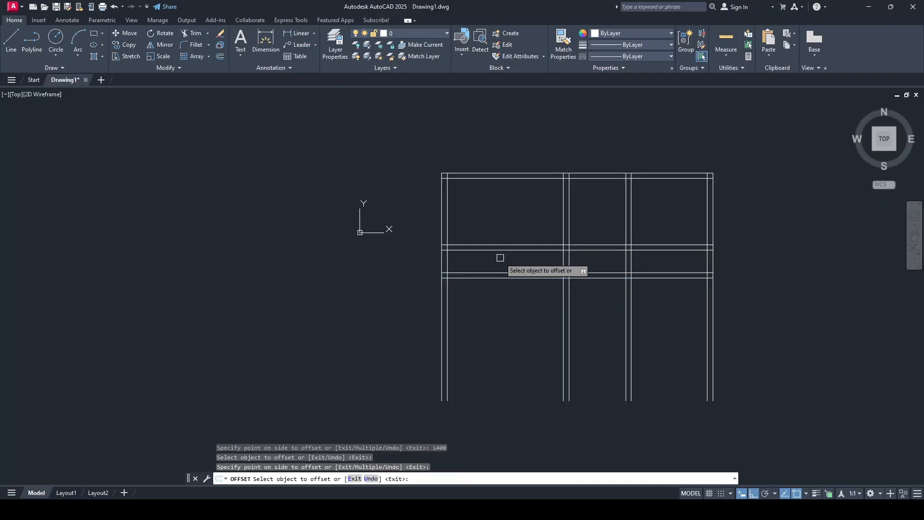
key(Return)
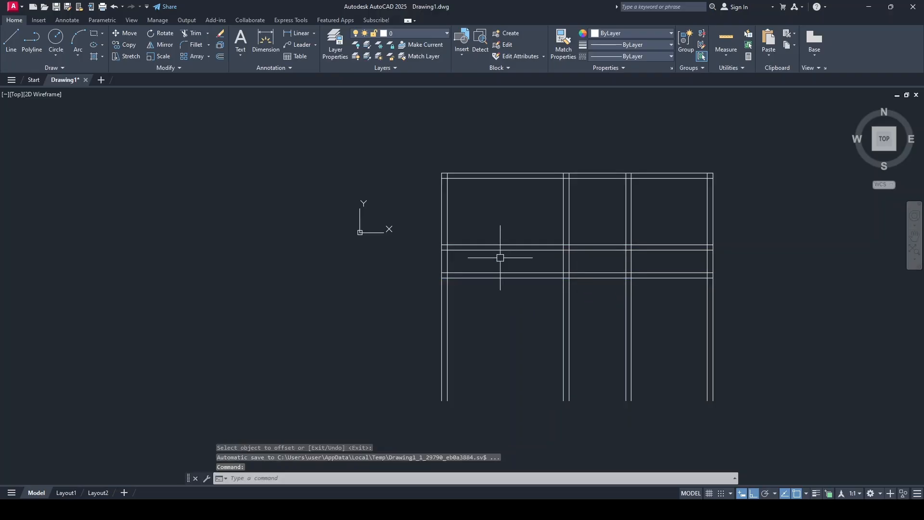
- Offset the third horizontal wall's lower line through the vertical walls' bottom endpoint, and offset the resulting line 230 mm upward as the bottom wall
click(220, 57)
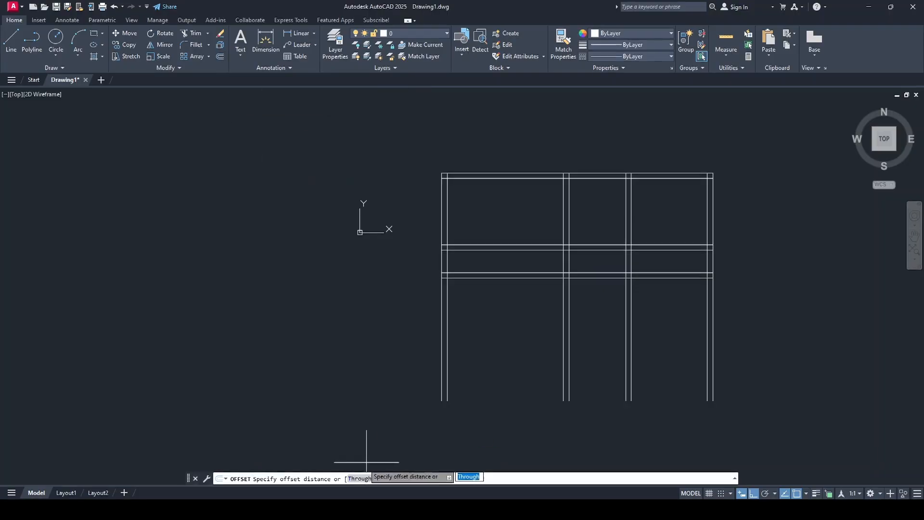
click(360, 478)
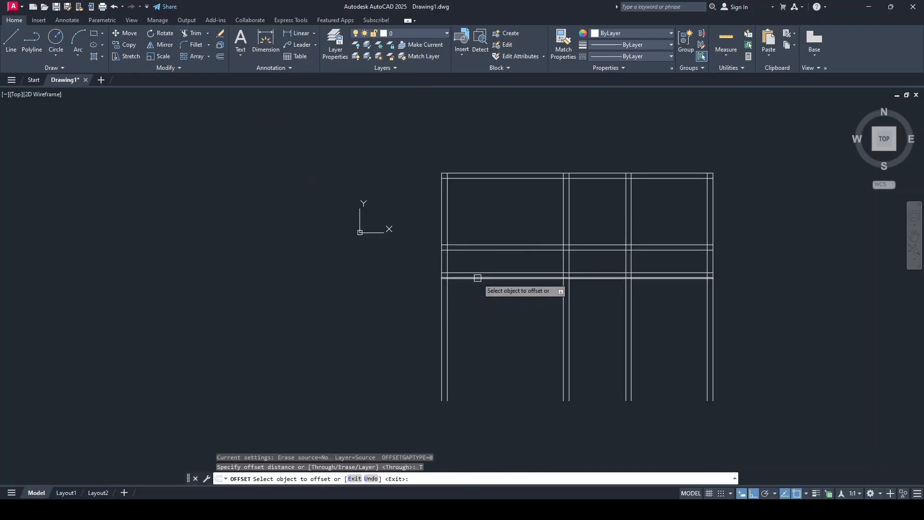
click(477, 278)
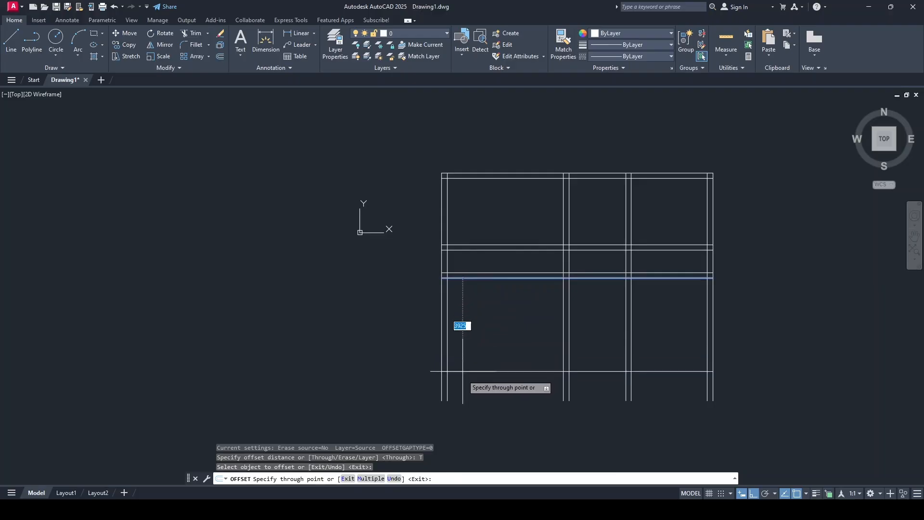
click(441, 400)
click(495, 401)
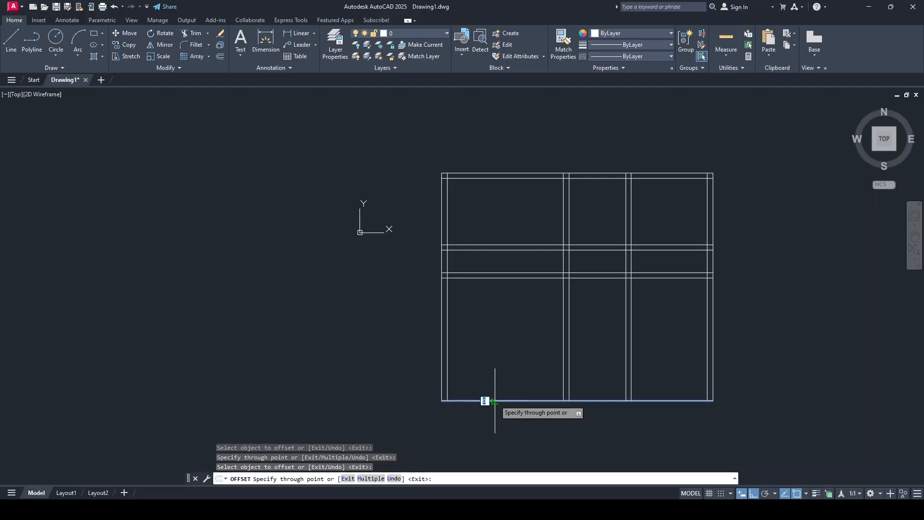
text(2)
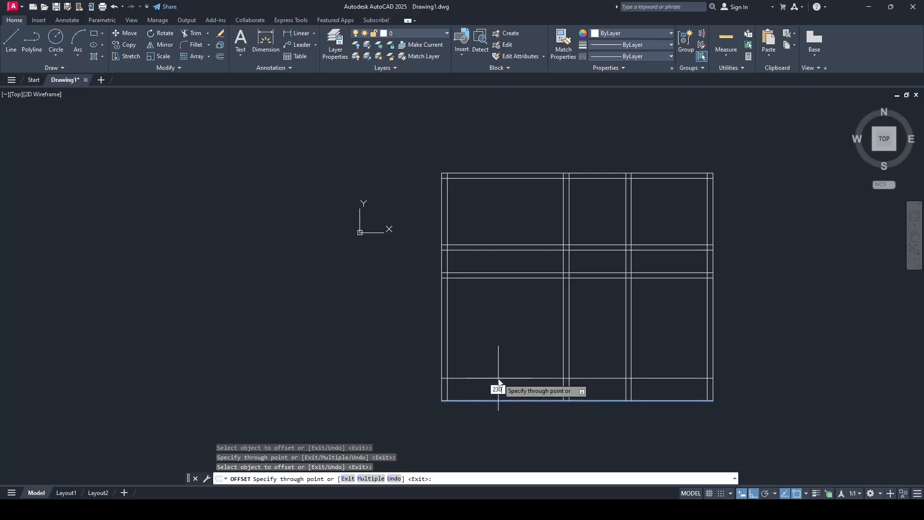
text(30)
key(Return)
key(Return)
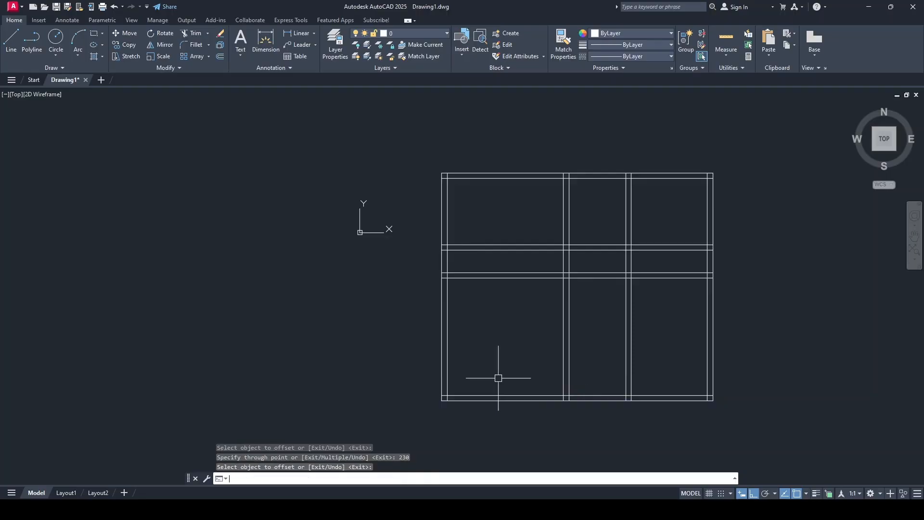
mouse_move(654, 304)
middle_down()
mouse_move(605, 316)
mouse_move(557, 311)
mouse_move(556, 302)
middle_up()
scroll(557, 313, up, 2)
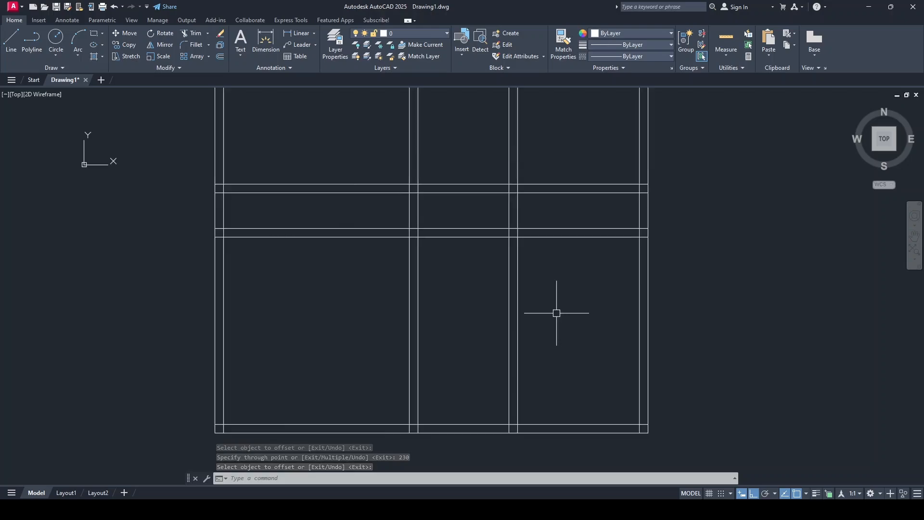
scroll(559, 310, down, 2)
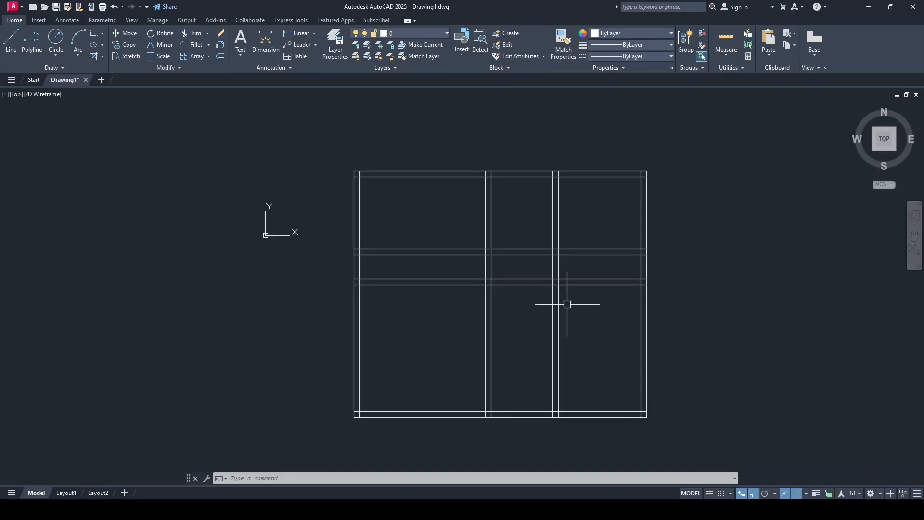
- Fillet the lower-left corner of the outer walls' inner lines with radius 0, using the Multiple option
click(193, 44)
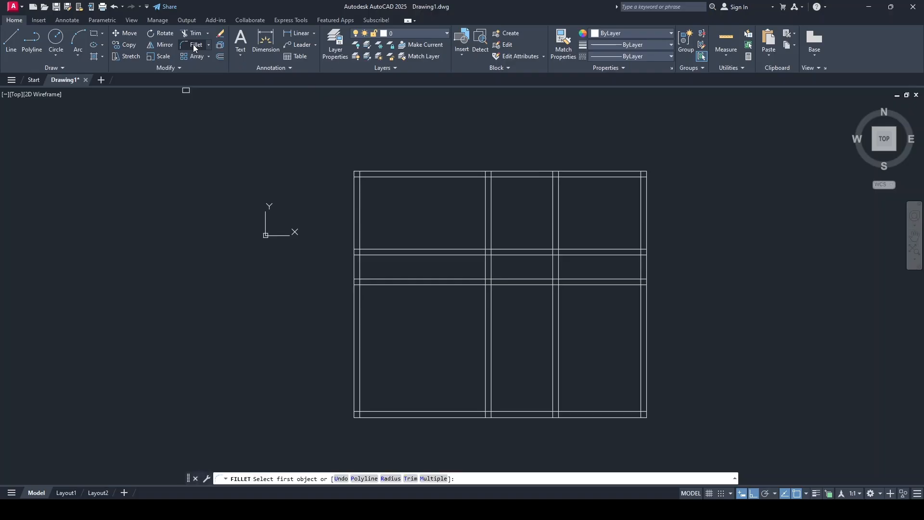
click(390, 478)
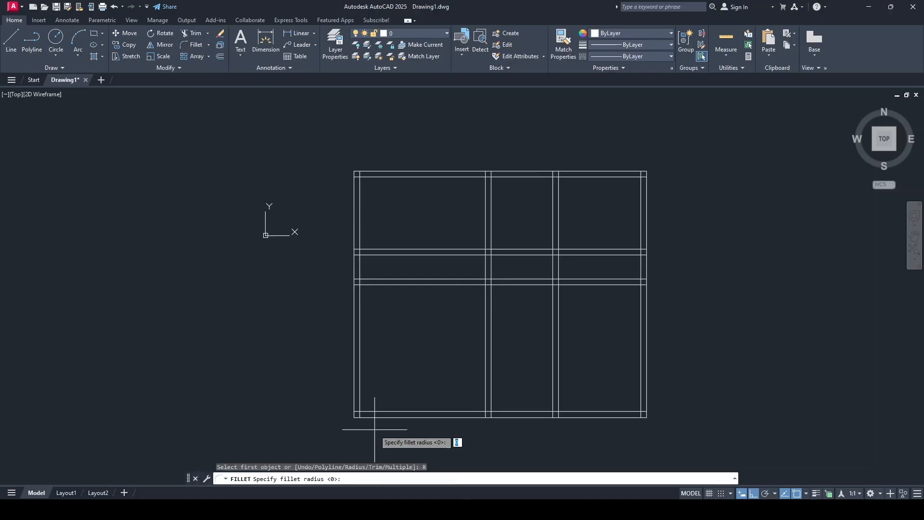
key(Return)
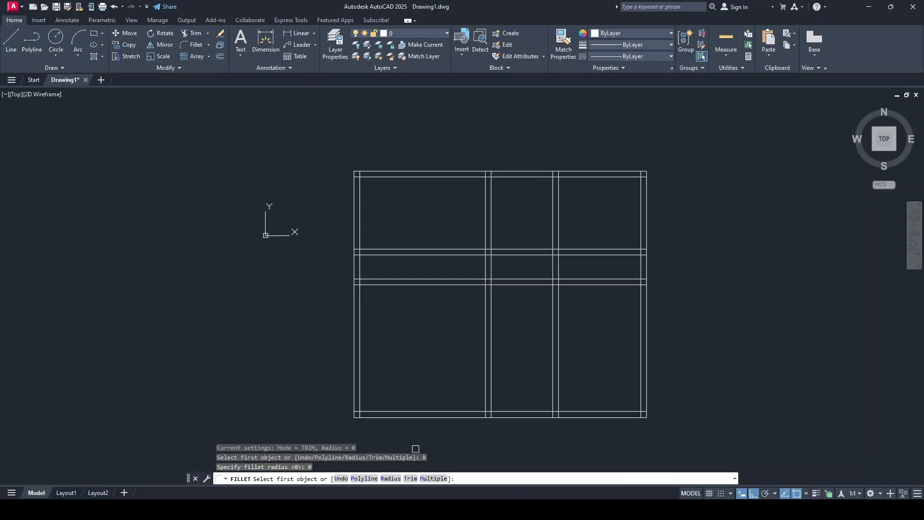
click(433, 478)
scroll(363, 426, up, 2)
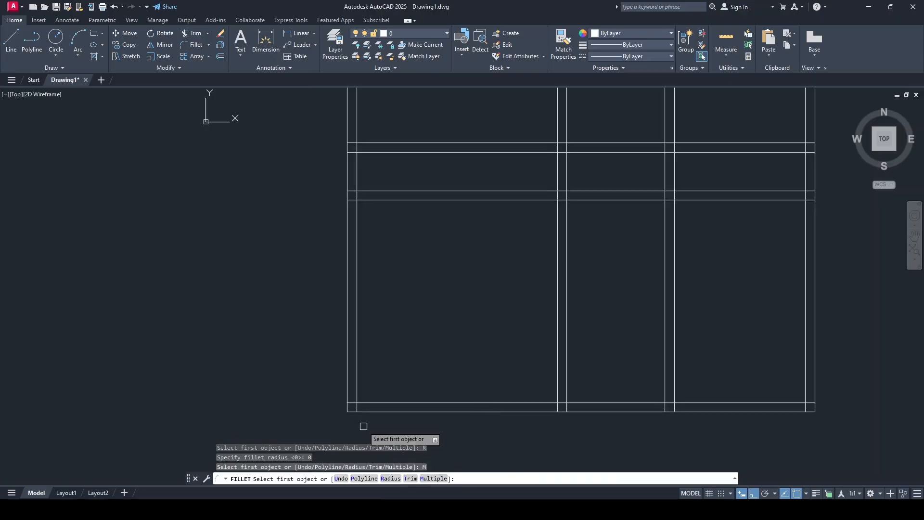
click(373, 403)
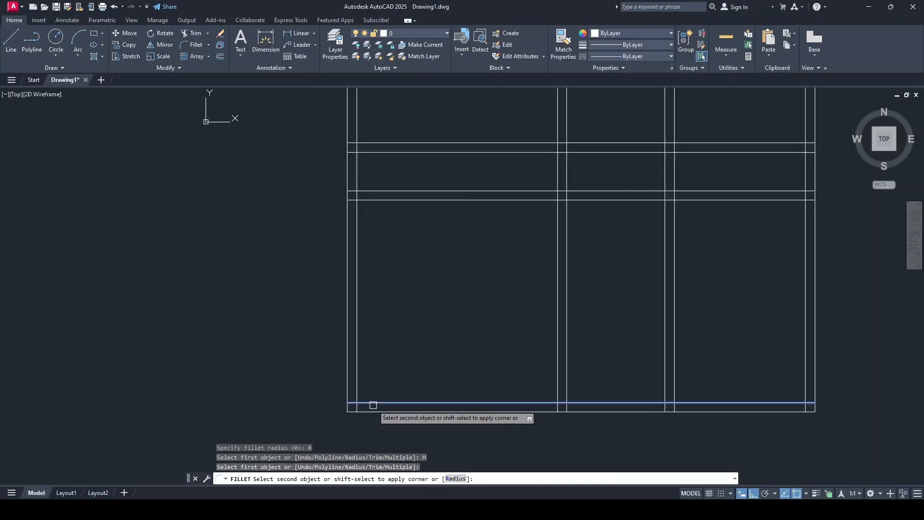
click(358, 382)
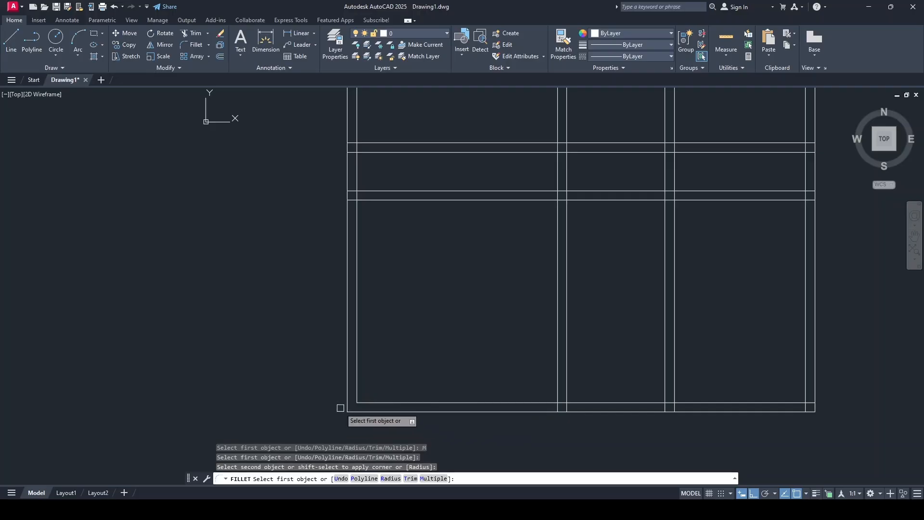
- Fillet the lower-right and upper-right corners of the outer walls' inner lines with radius 0
middle_drag(752, 402, 546, 436)
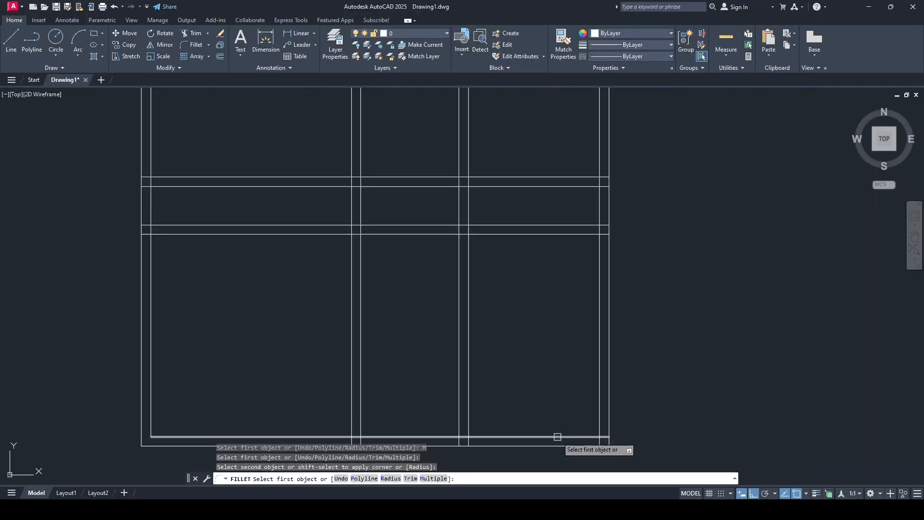
click(567, 436)
click(600, 412)
middle_drag(596, 88, 605, 310)
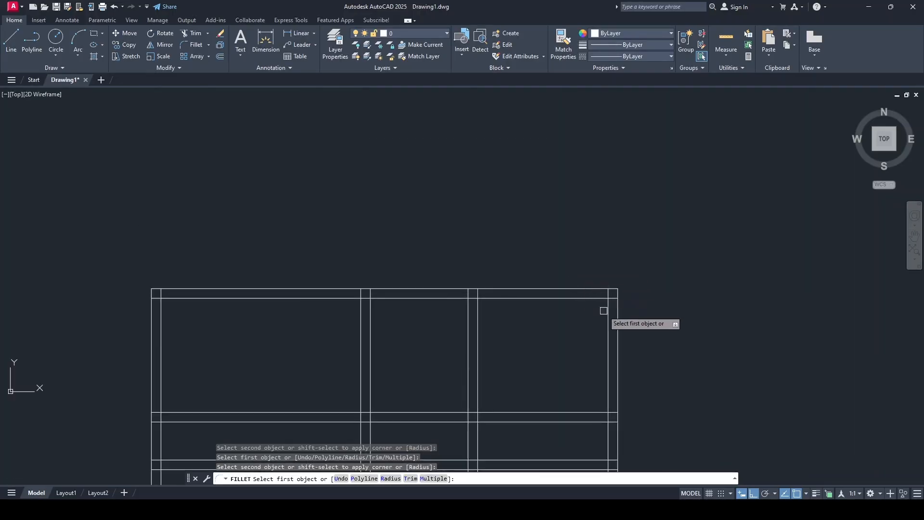
click(607, 311)
click(583, 300)
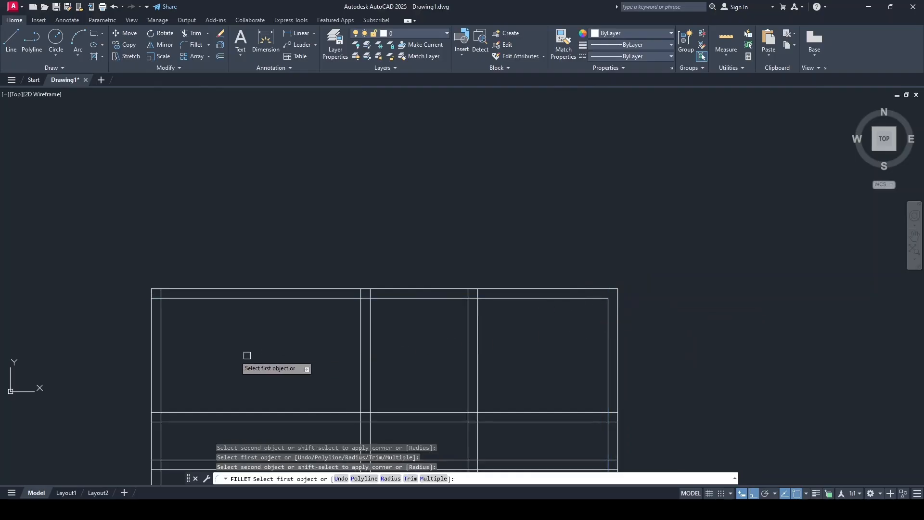
mouse_move(194, 341)
middle_down()
mouse_move(192, 330)
mouse_move(268, 301)
middle_up()
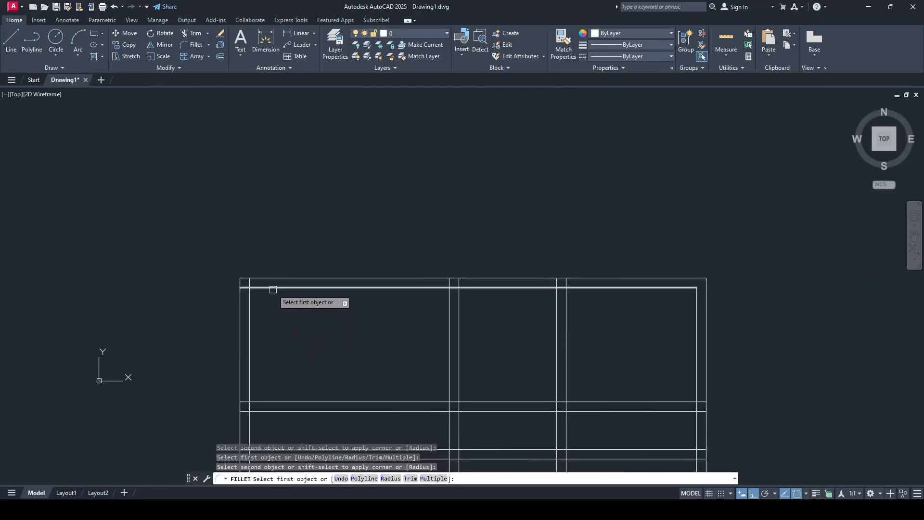
click(273, 289)
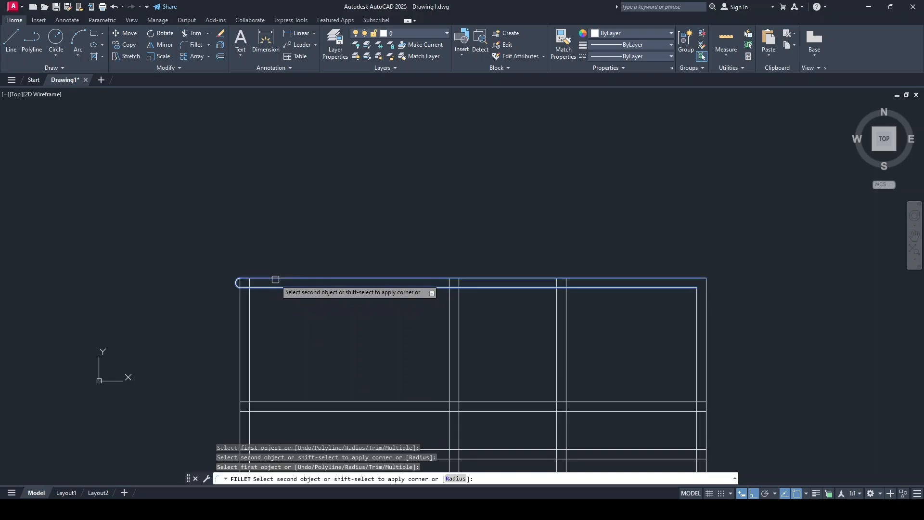
click(243, 279)
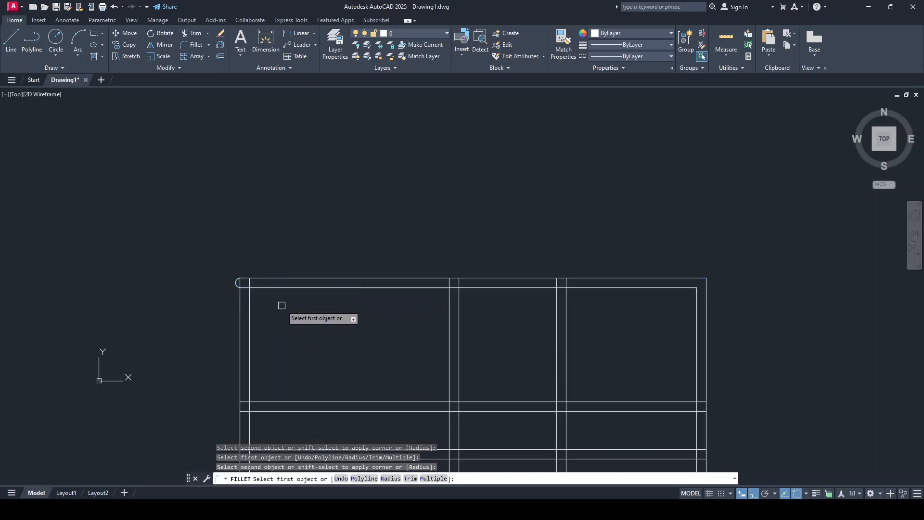
click(339, 480)
- Fillet the upper-left corner of the outer walls' inner lines and end the Fillet command
click(164, 321)
click(181, 301)
middle_drag(226, 361, 337, 303)
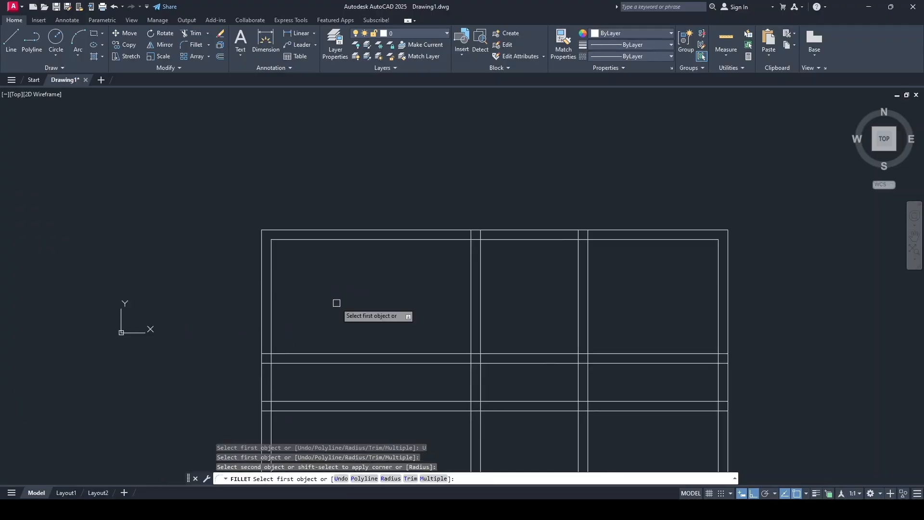
key(Return)
scroll(337, 303, down, 2)
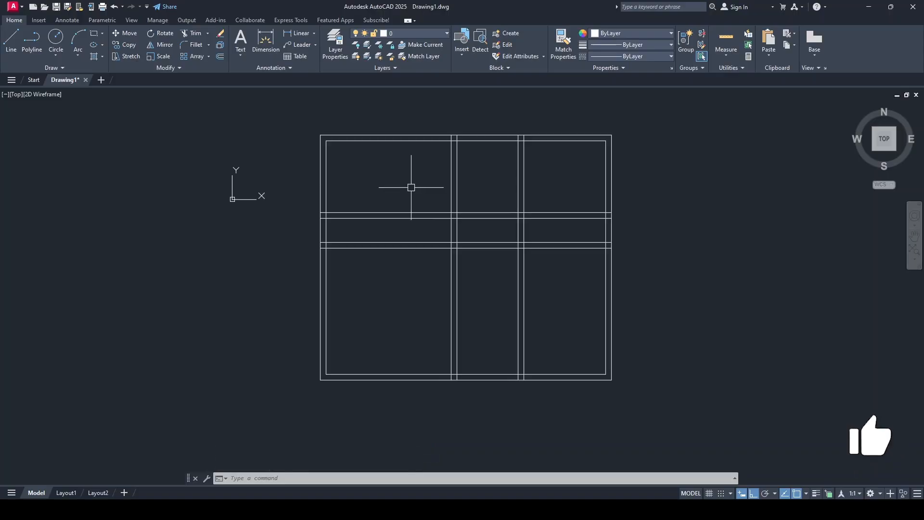
- Set the Trim command's mode to Quick
click(186, 33)
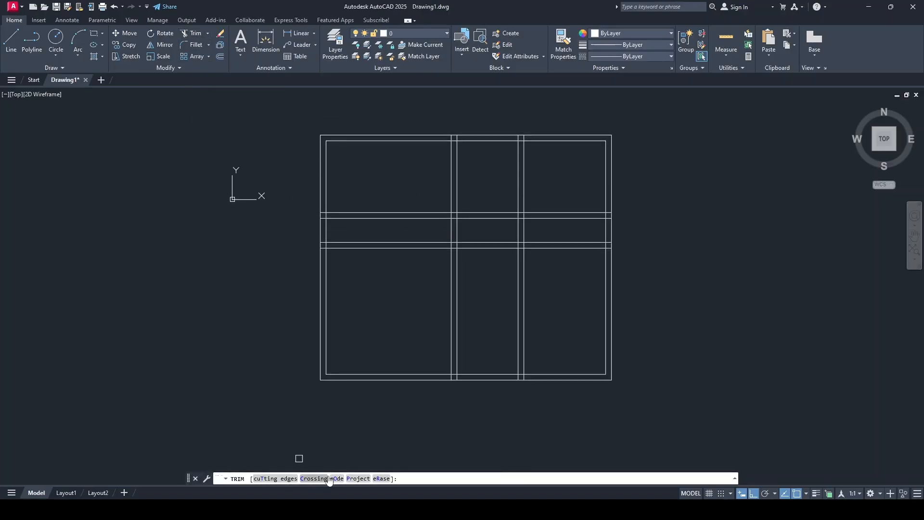
click(289, 478)
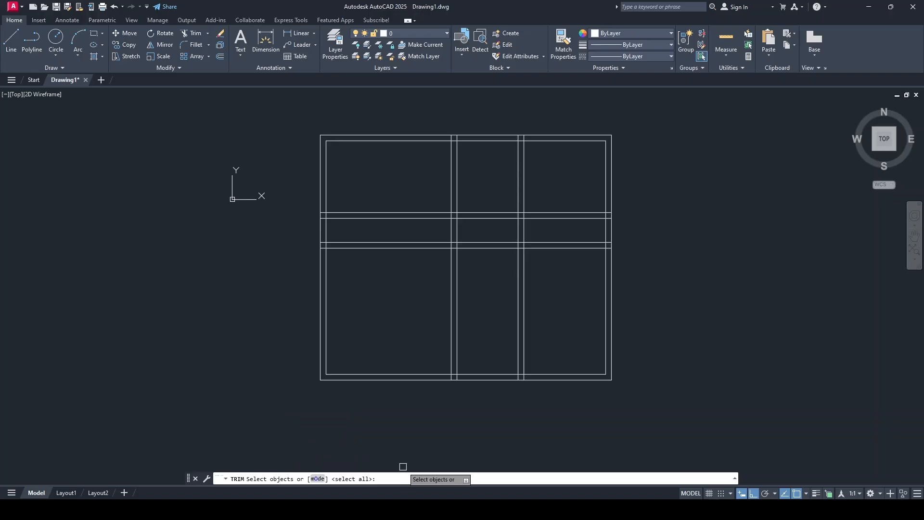
text(o)
key(Return)
text(q)
key(Return)
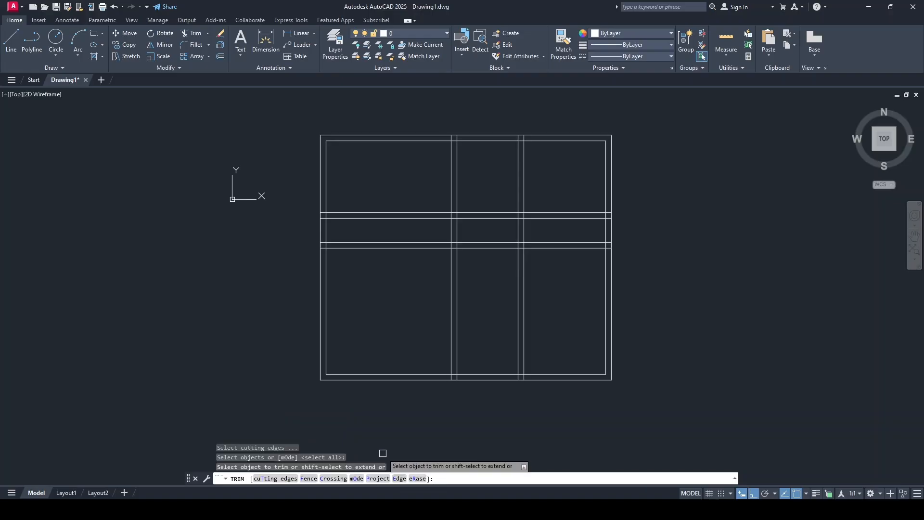
key(Escape)
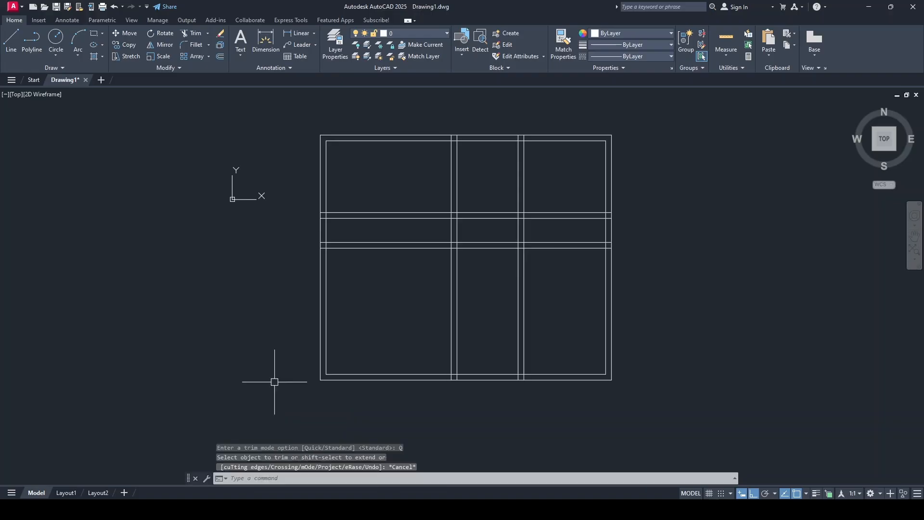
- Trim both lines of the third horizontal wall between the two interior vertical walls
click(191, 37)
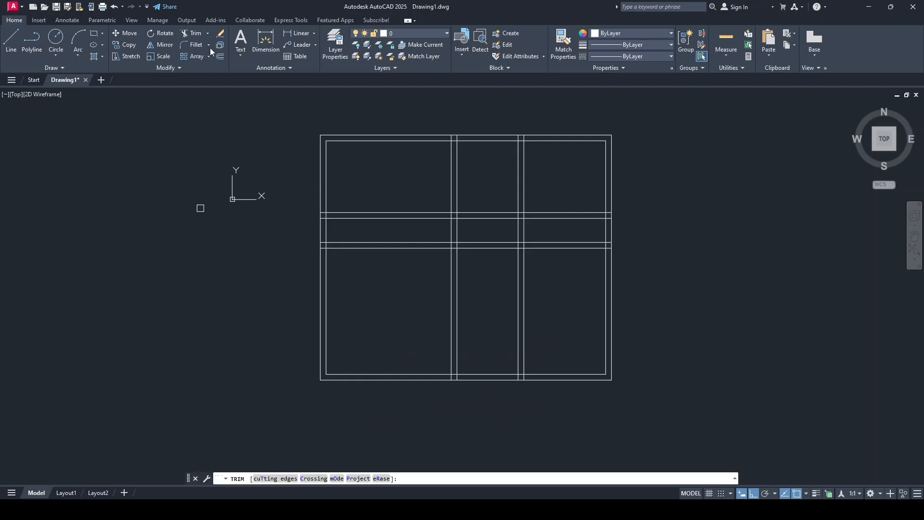
click(491, 247)
click(492, 243)
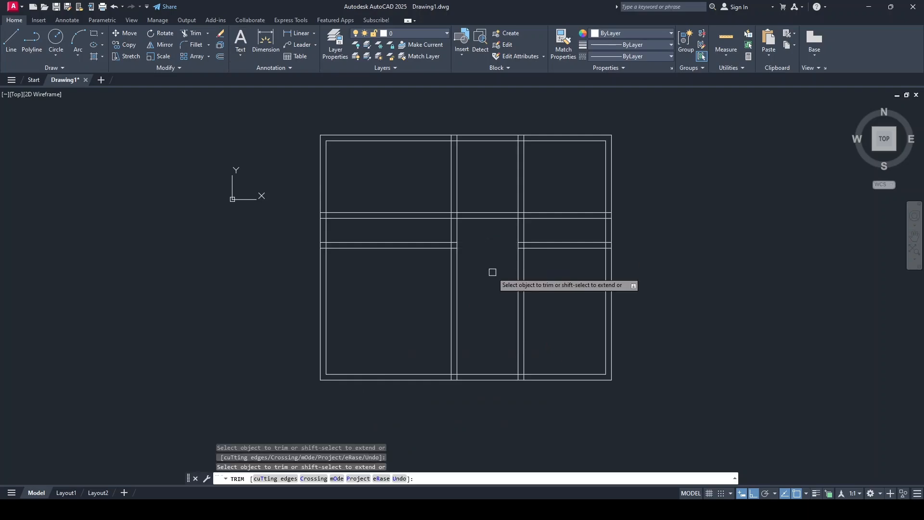
key(Return)
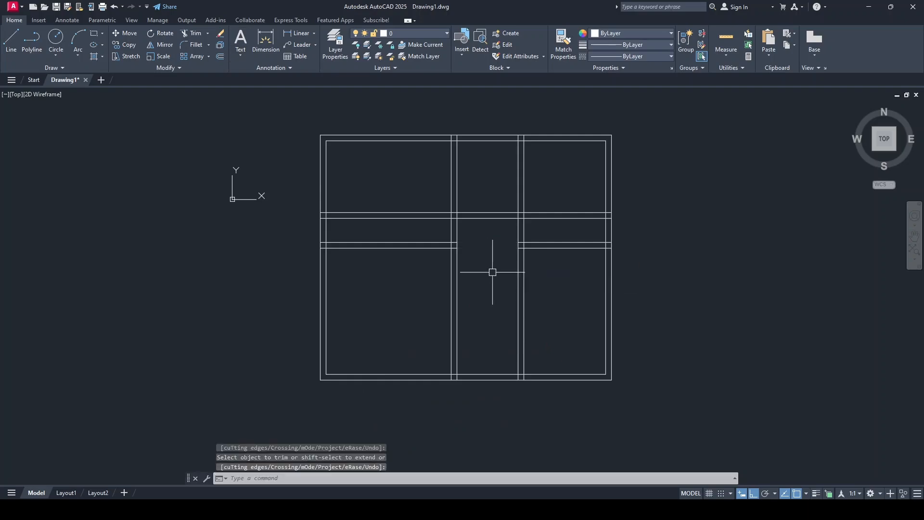
- Fillet the third horizontal wall's left part with the left interior vertical wall on both lines, using radius 0 and the Multiple option
click(194, 47)
text(R)
key(Return)
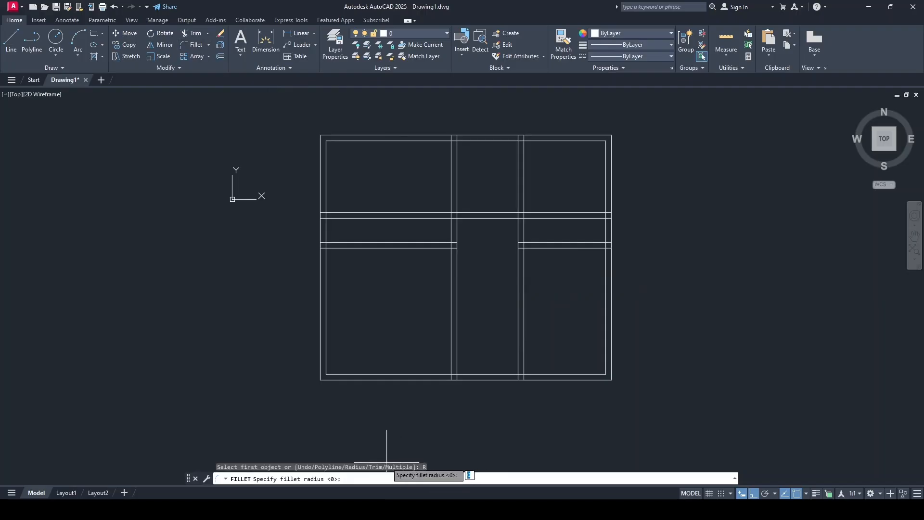
key(Return)
click(444, 478)
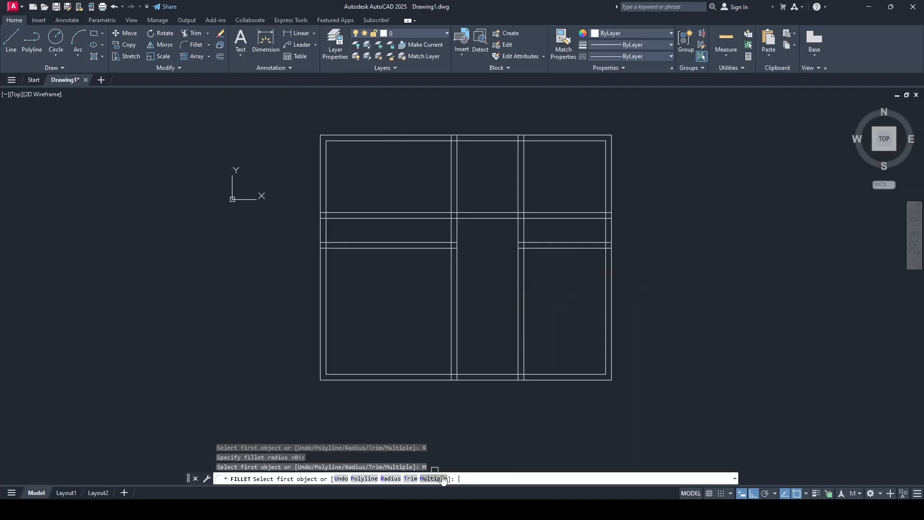
click(417, 248)
click(455, 233)
click(439, 243)
click(451, 230)
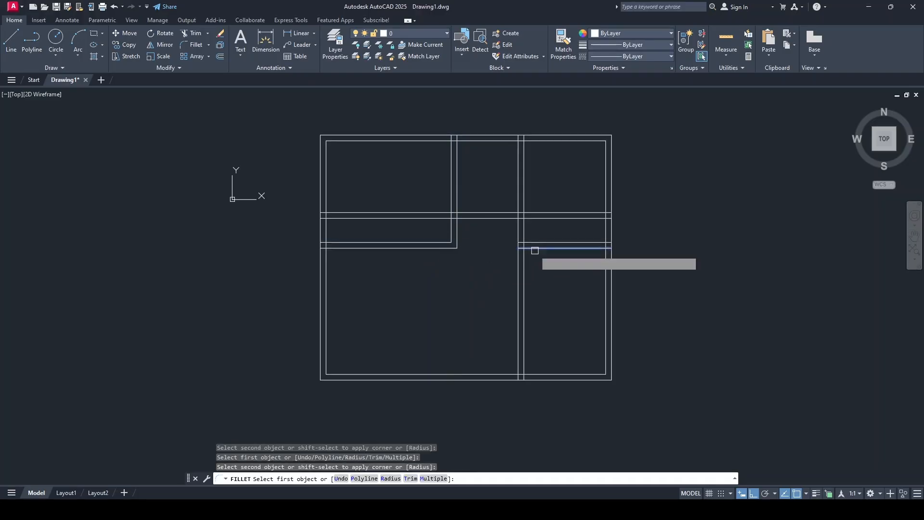
- Fillet the third horizontal wall's right part with the right interior vertical wall on both lines
click(518, 234)
click(534, 248)
click(535, 242)
click(524, 233)
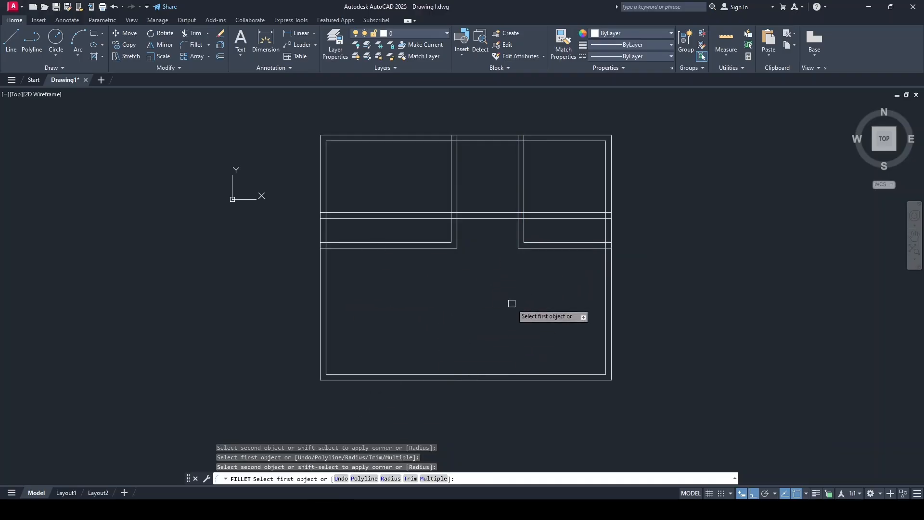
key(Escape)
- Trim both lines of the second horizontal wall between the left outer wall and the left interior wall
scroll(502, 257, up, 3)
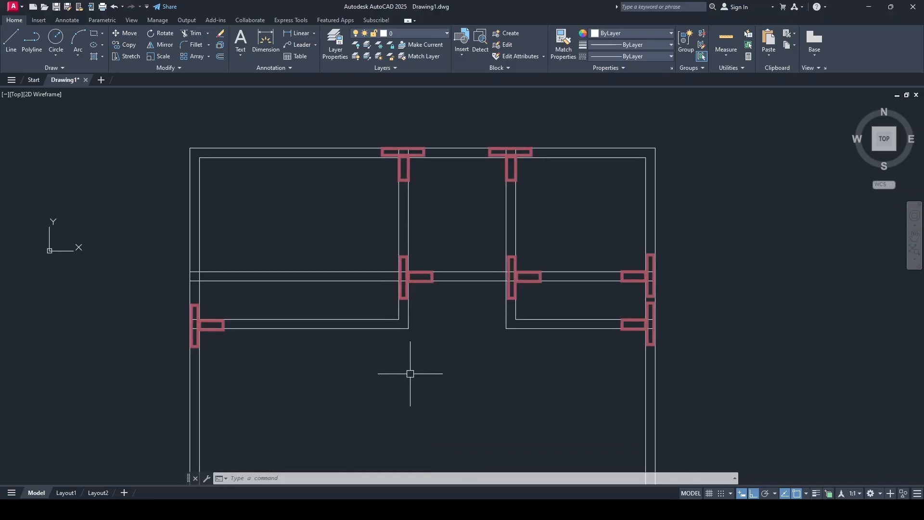
click(198, 34)
click(283, 279)
click(285, 270)
- Trim the overlapping line segments where the two interior vertical walls meet the top wall
scroll(401, 160, up, 3)
scroll(427, 155, up, 3)
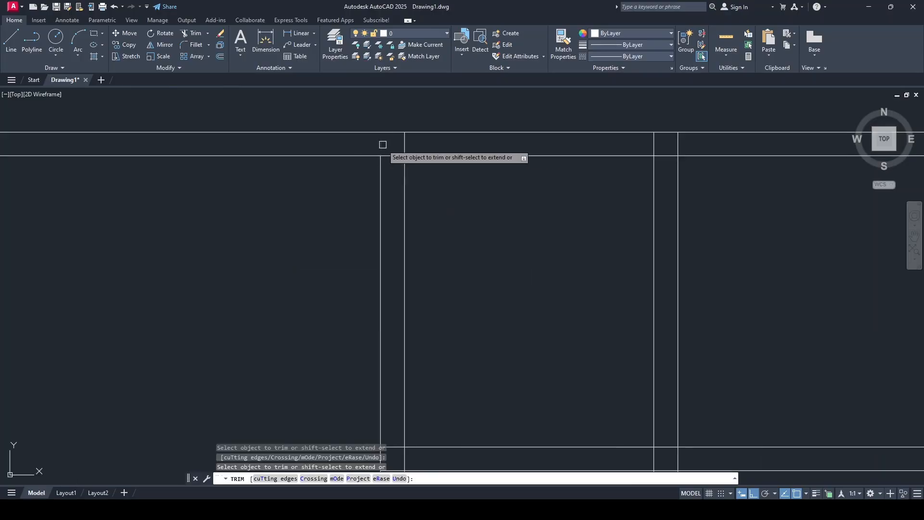
click(402, 139)
click(395, 155)
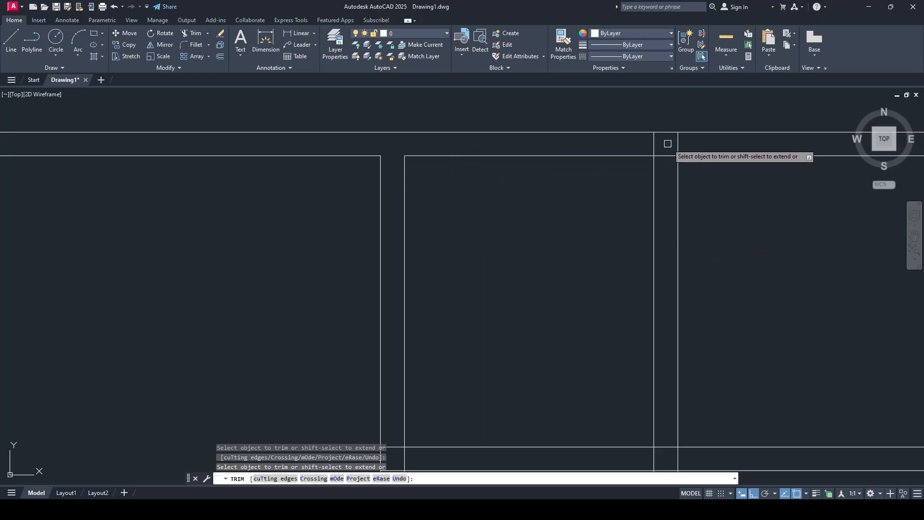
click(666, 154)
click(655, 142)
click(677, 140)
- Trim the vertical lines crossing the second horizontal wall, using a fence from the left interior wall to the right outer wall
scroll(674, 144, down, 2)
middle_drag(595, 278, 514, 169)
scroll(453, 233, up, 4)
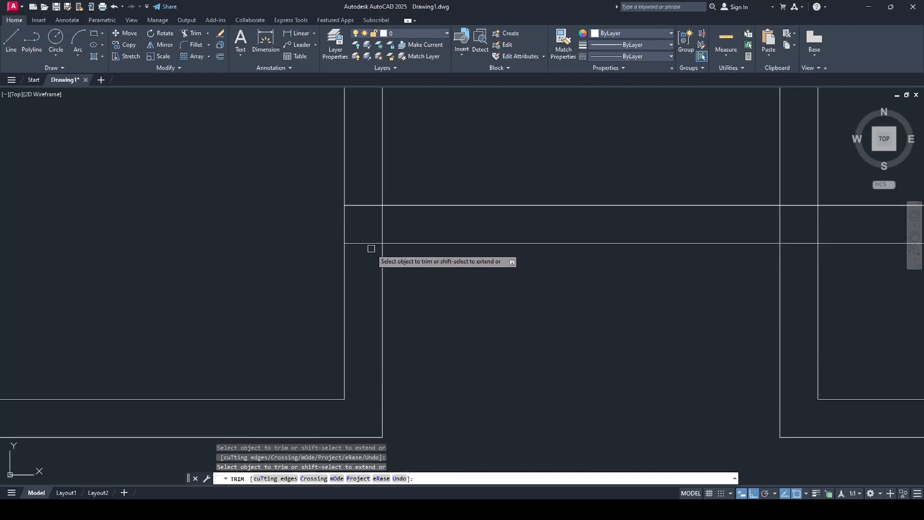
key(Return)
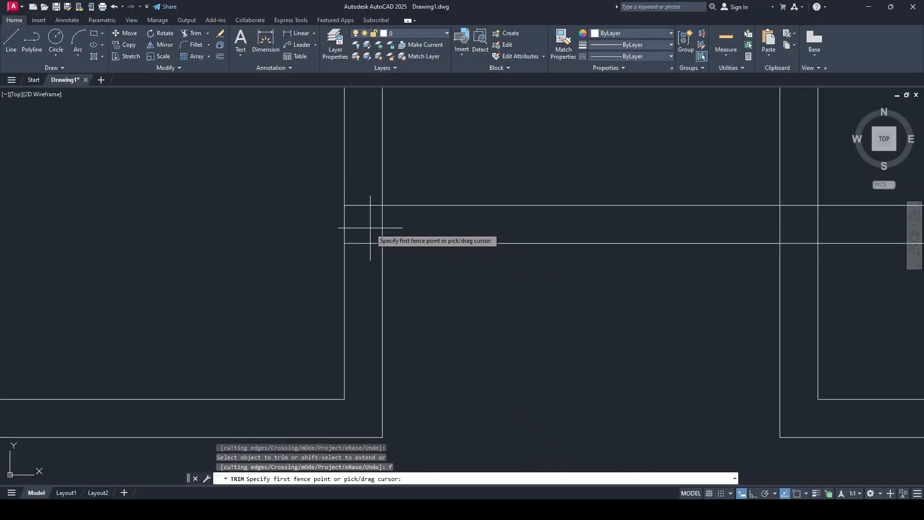
click(365, 224)
scroll(448, 226, down, 3)
scroll(680, 220, up, 3)
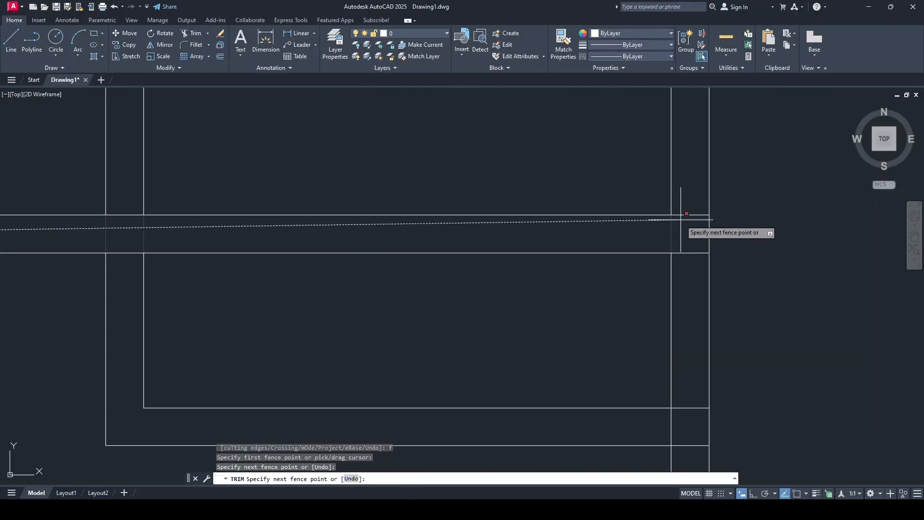
click(692, 227)
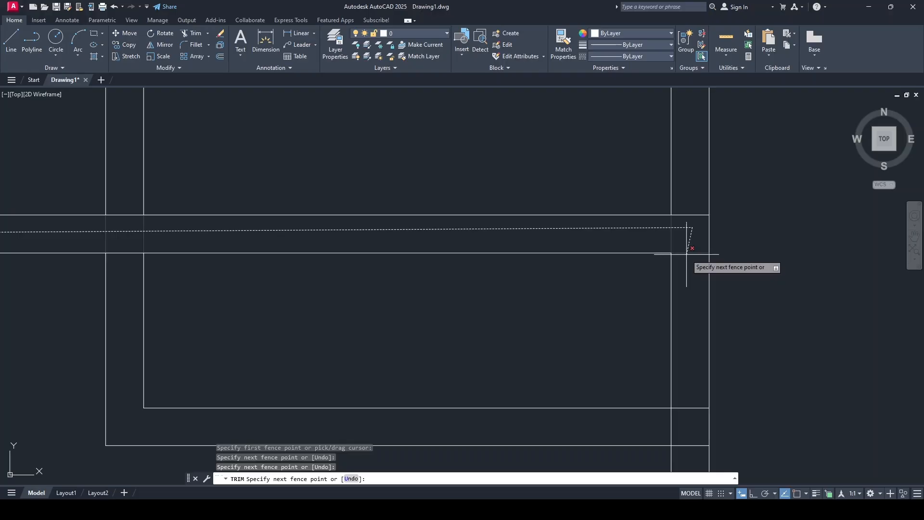
key(Return)
- Trim the second horizontal wall's line segments that cross the two interior vertical walls
scroll(687, 254, down, 3)
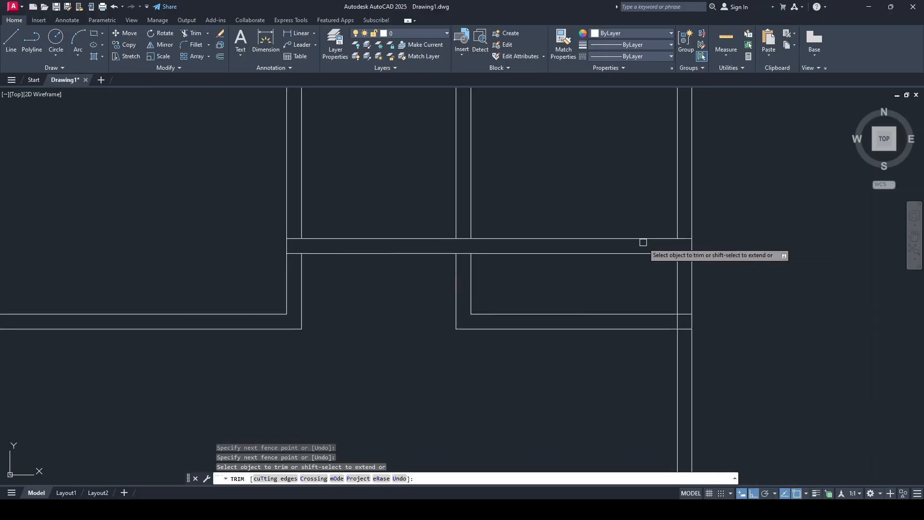
click(294, 253)
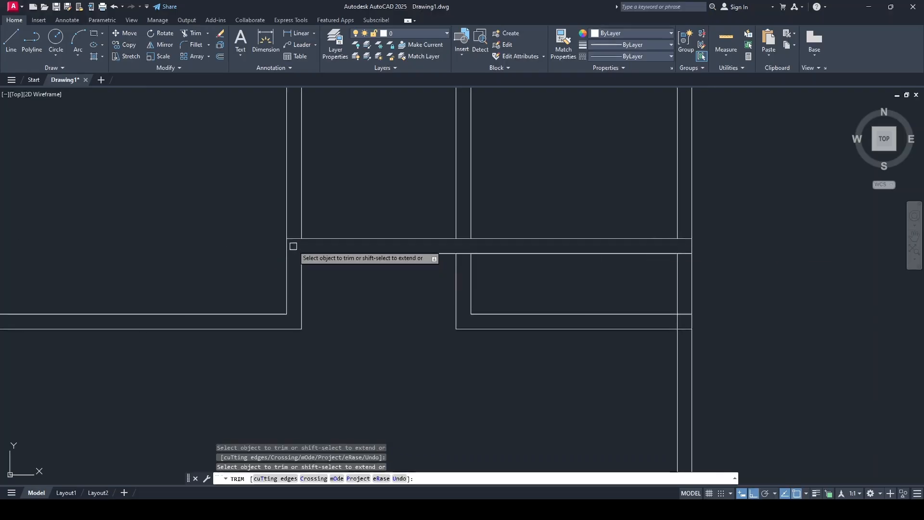
click(294, 239)
click(462, 254)
click(466, 239)
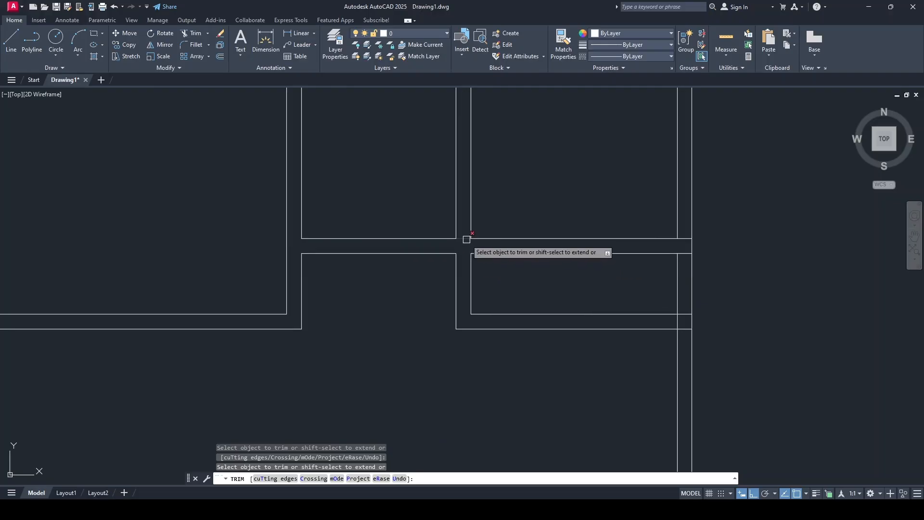
- Trim the third horizontal wall's line ends inside the right outer wall with a crossing window
scroll(690, 351, up, 4)
click(317, 481)
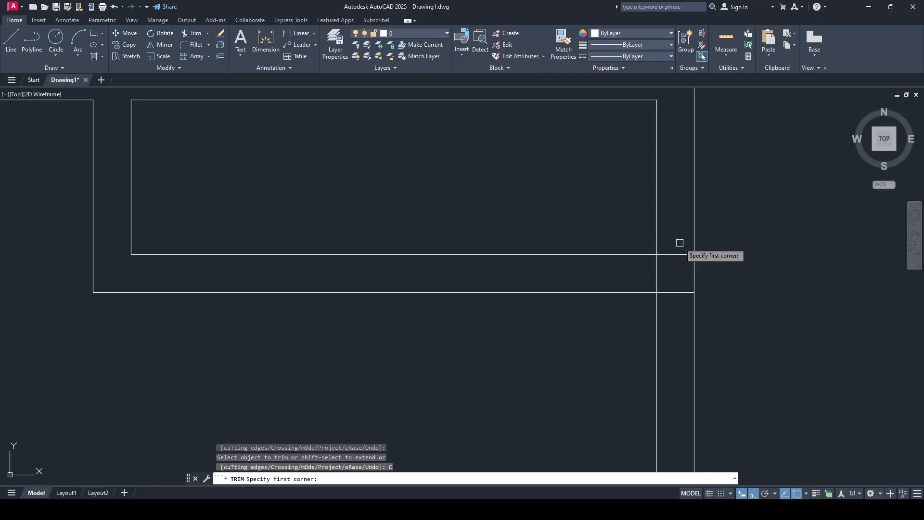
click(687, 241)
click(672, 309)
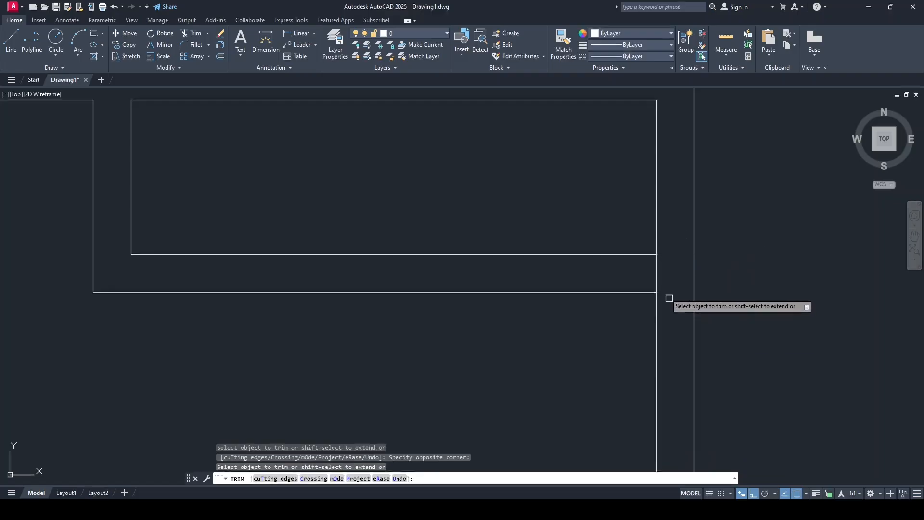
- Trim the overlapping lines where the third horizontal wall meets the left outer wall, and end the Trim command
scroll(658, 276, down, 2)
scroll(208, 276, down, 2)
scroll(210, 275, up, 4)
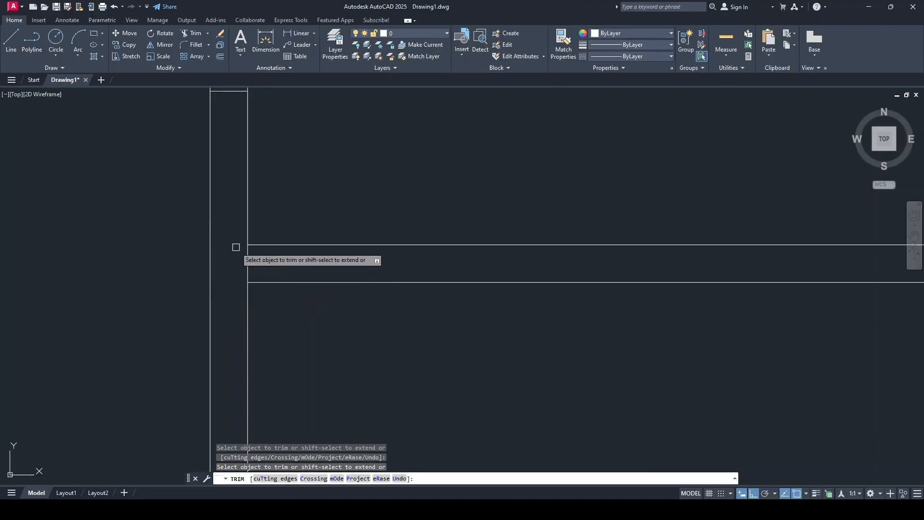
scroll(247, 263, down, 3)
middle_drag(247, 262, 300, 315)
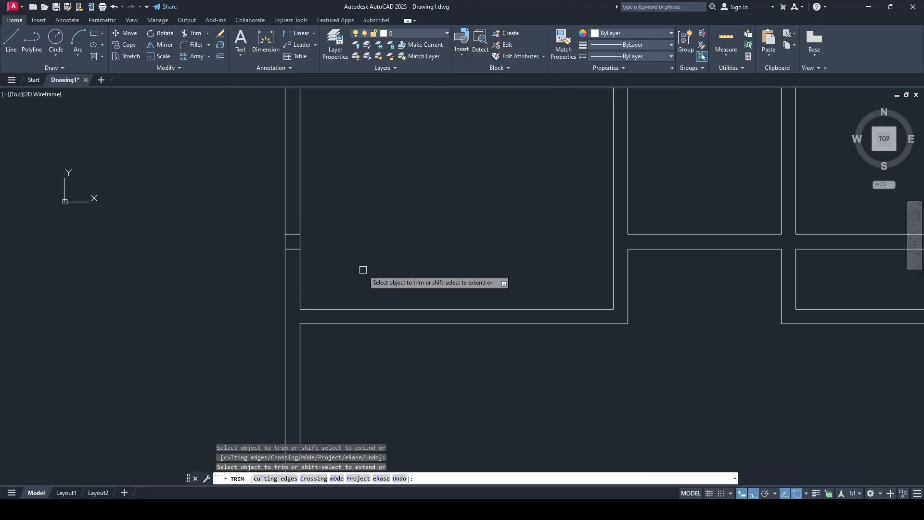
key(Escape)
- Erase the two short leftover lines crossing the left outer wall above the third horizontal wall
scroll(293, 262, up, 4)
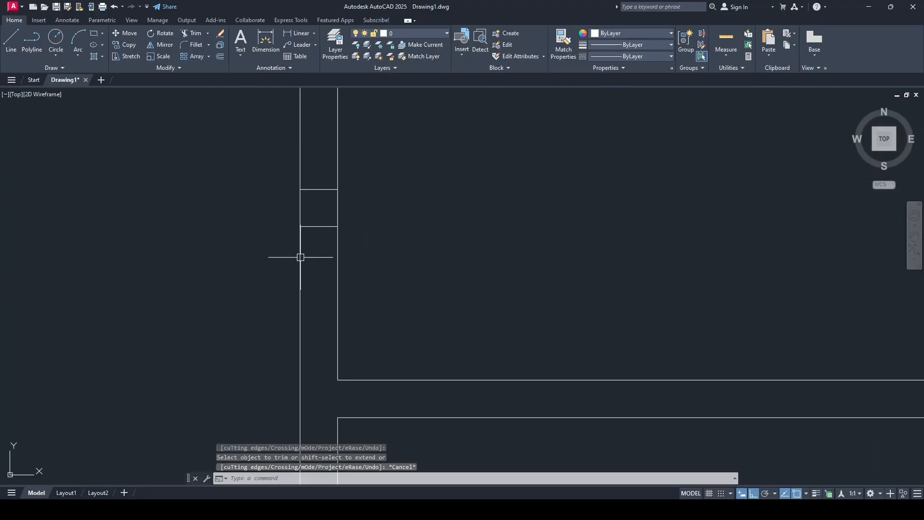
click(325, 229)
click(322, 189)
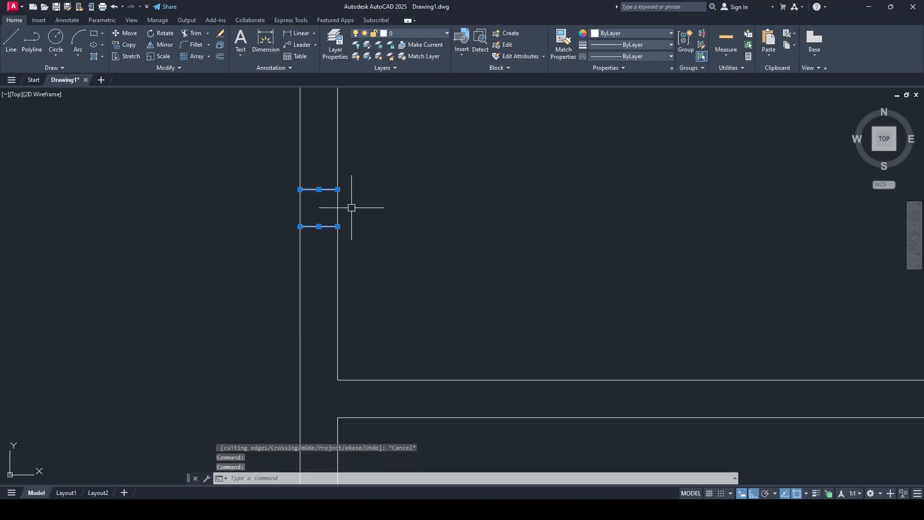
right_click(429, 215)
click(455, 273)
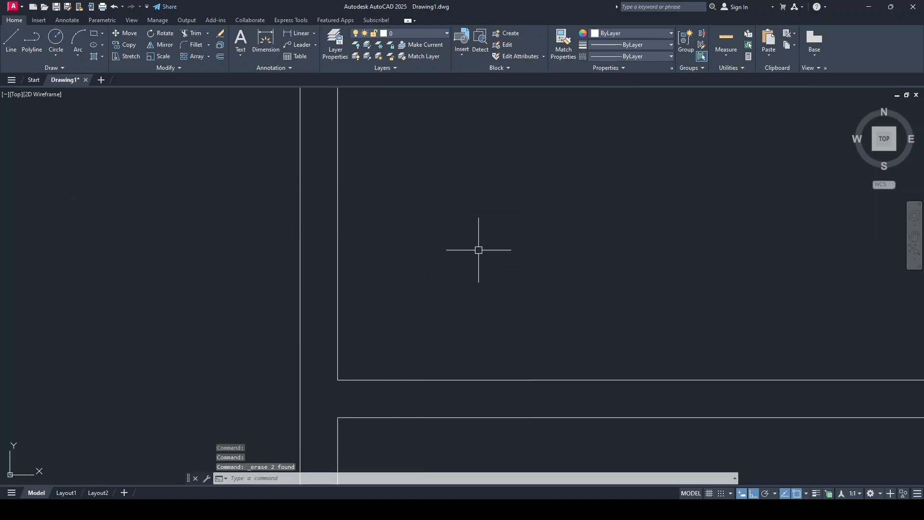
middle_click(478, 250)
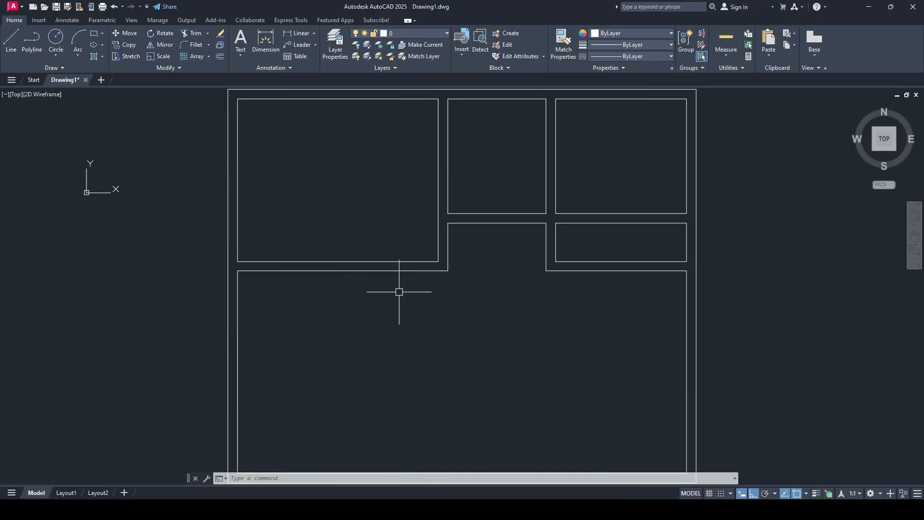
- Draw a line across the right outer wall from the midpoint of the small room's right side, perpendicular to the outer face
click(11, 41)
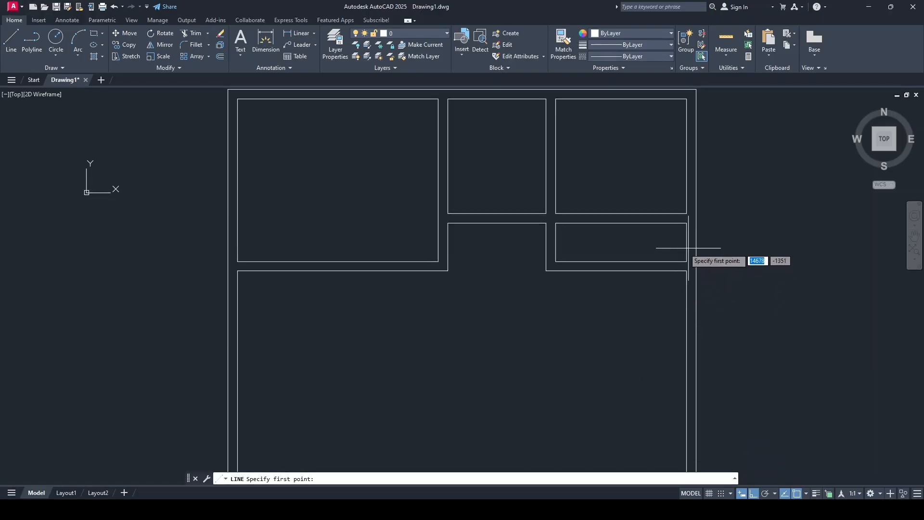
scroll(655, 251, up, 4)
middle_drag(681, 247, 537, 284)
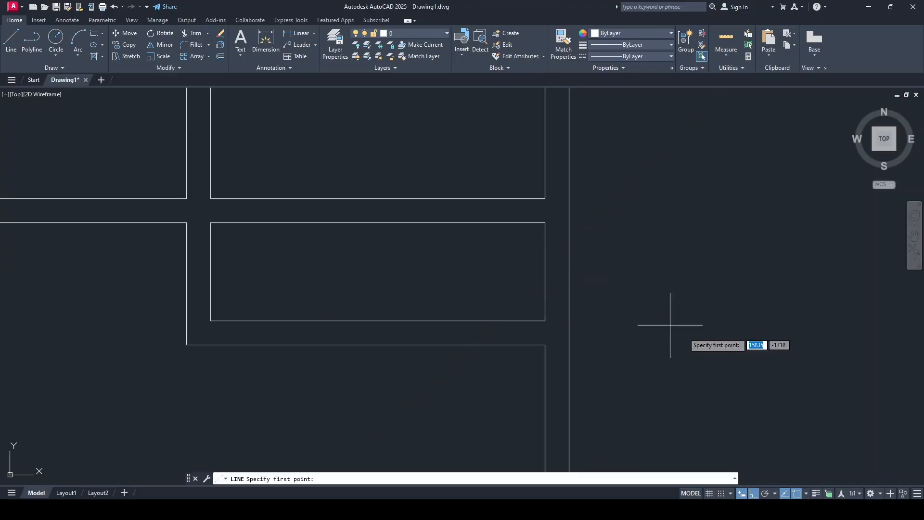
click(807, 493)
click(800, 328)
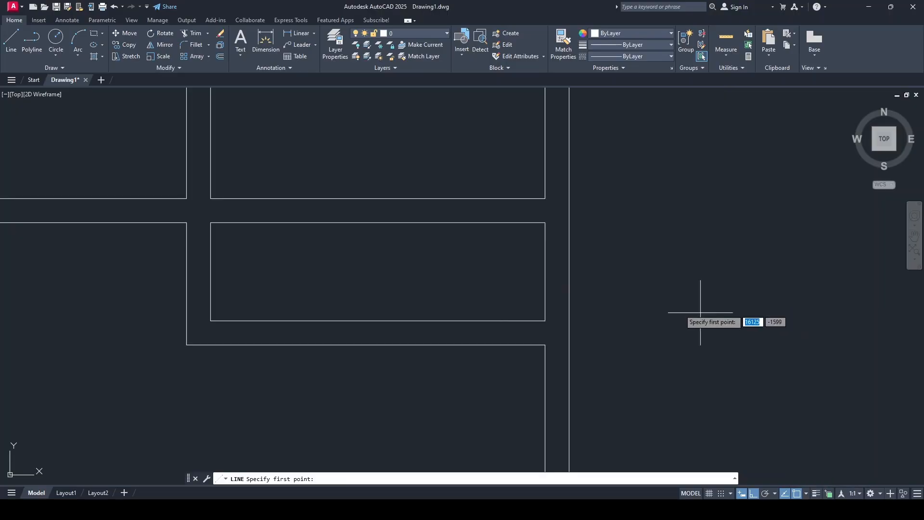
click(545, 272)
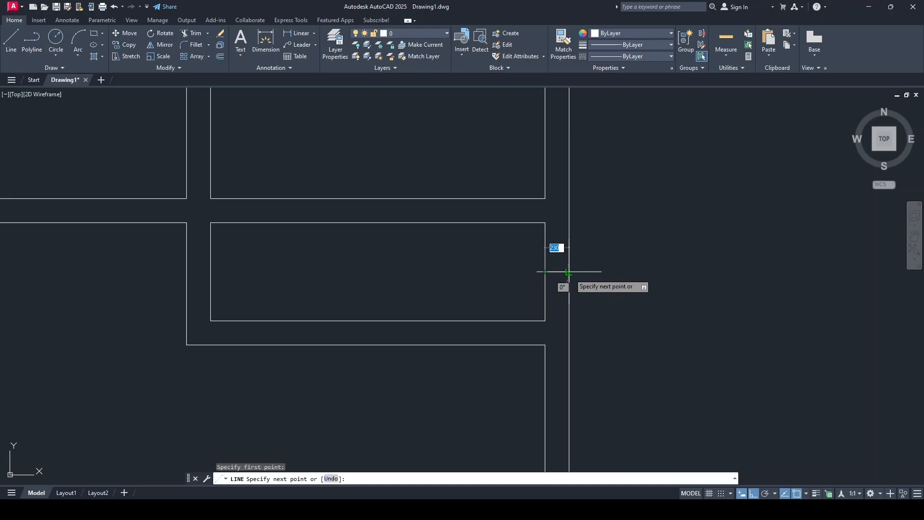
click(806, 494)
click(811, 420)
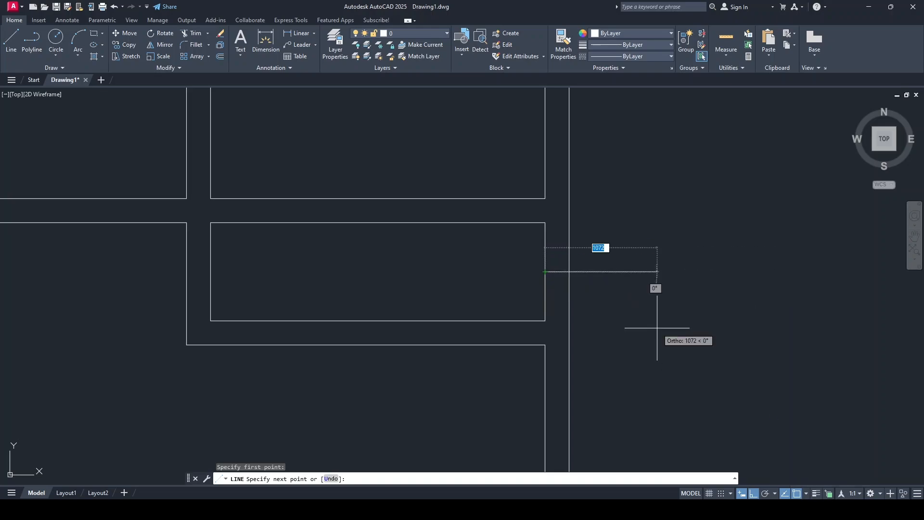
click(568, 272)
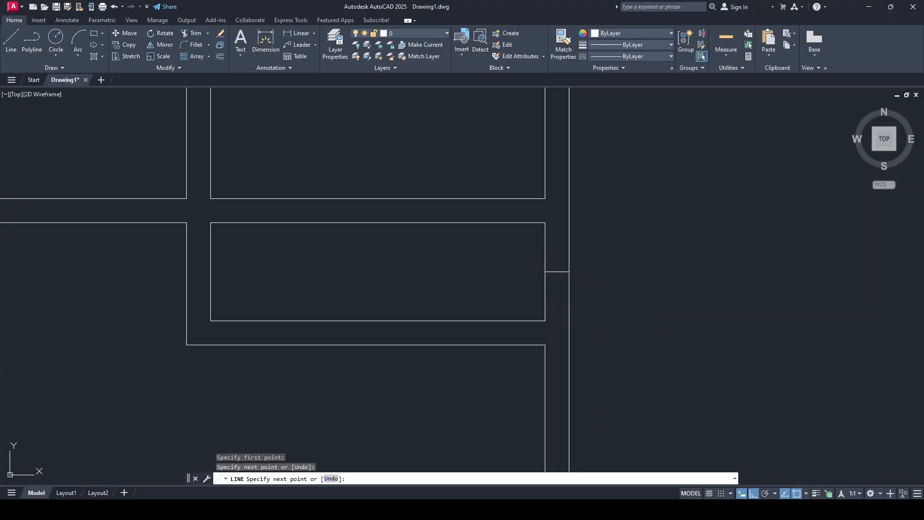
key(Return)
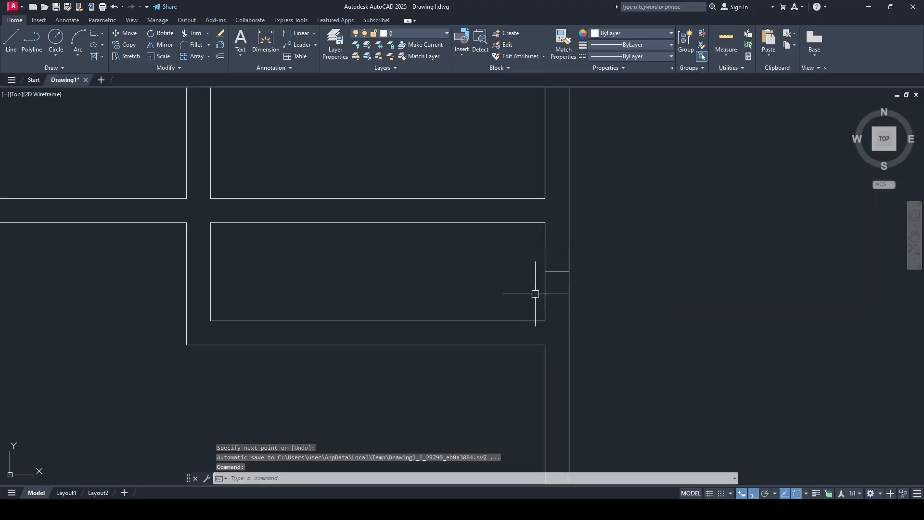
- Offset the short line across the right outer wall by 300 mm both upward and downward
click(221, 57)
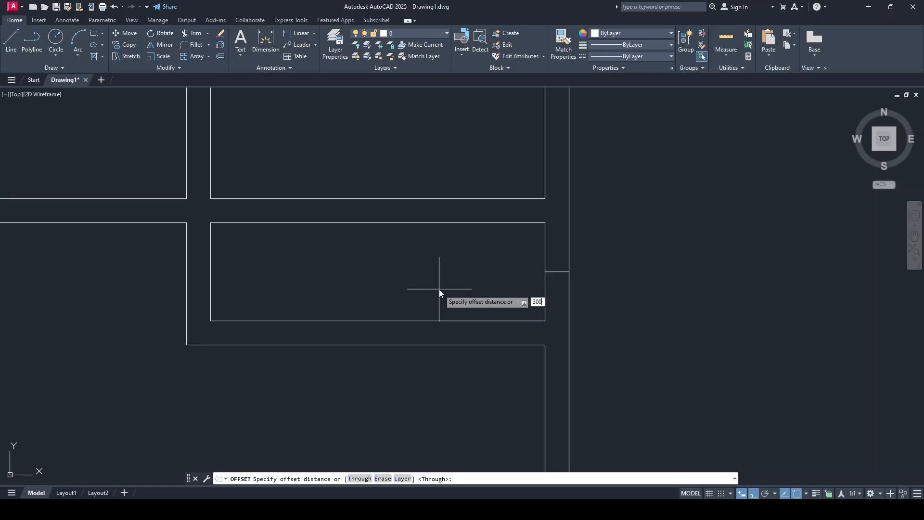
text(300)
key(Return)
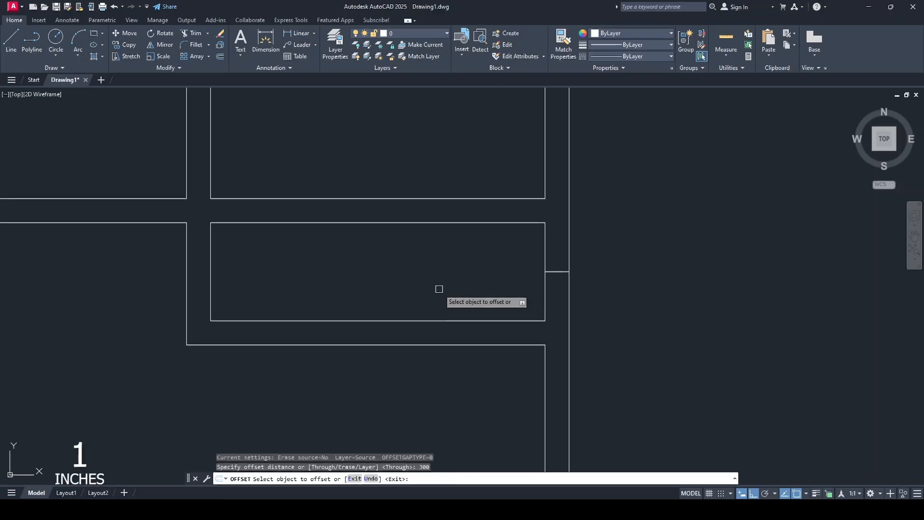
click(554, 271)
click(550, 208)
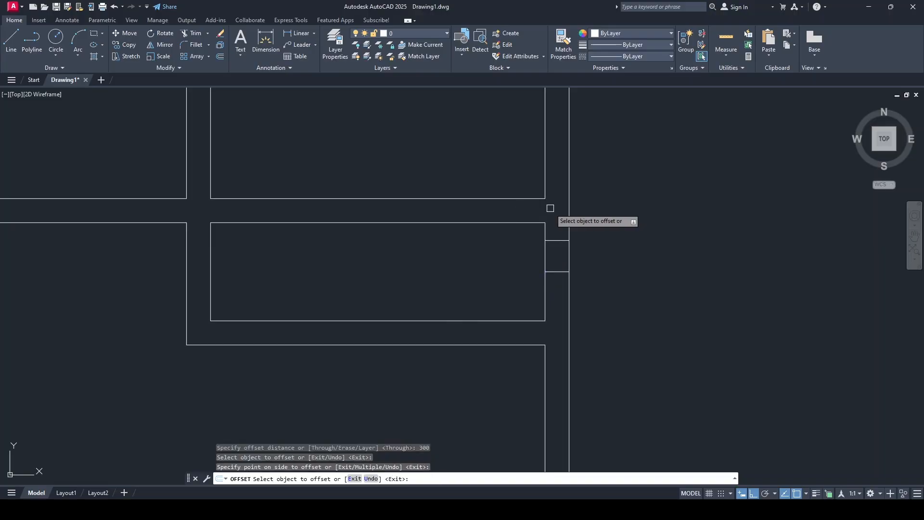
click(557, 271)
click(552, 330)
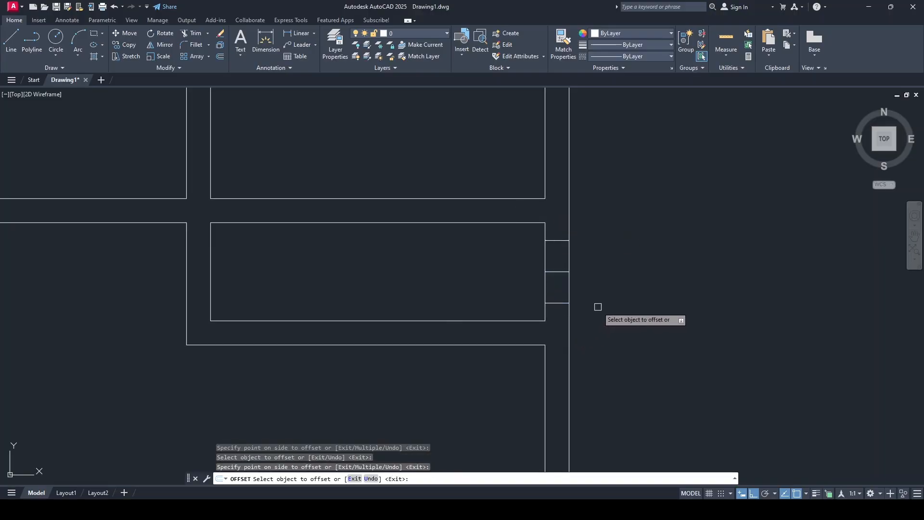
key(Return)
- Erase the middle line in the right outer wall and trim both wall lines between the two offset lines to form an opening
click(557, 272)
right_click(595, 268)
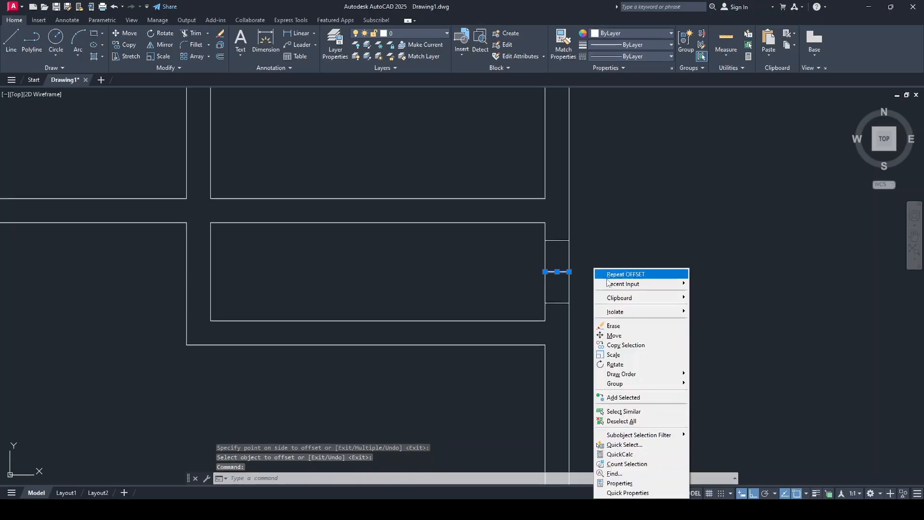
click(609, 325)
click(194, 34)
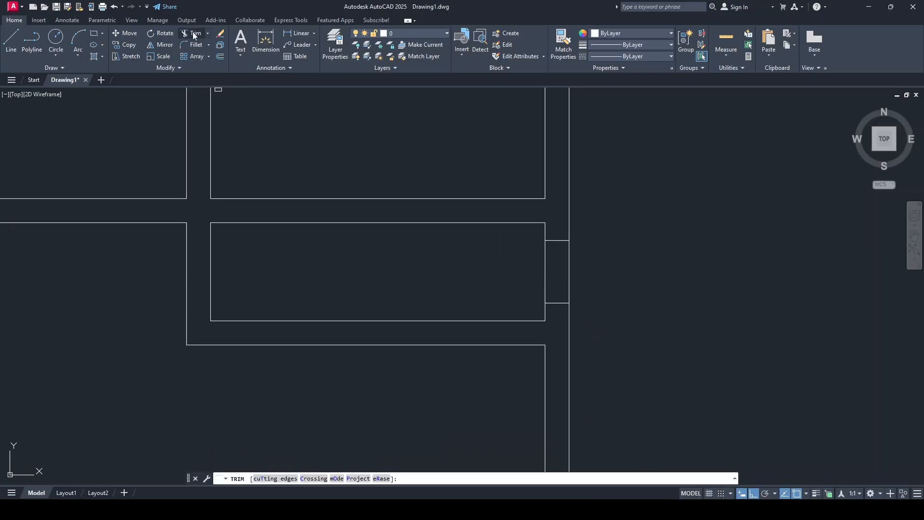
click(568, 271)
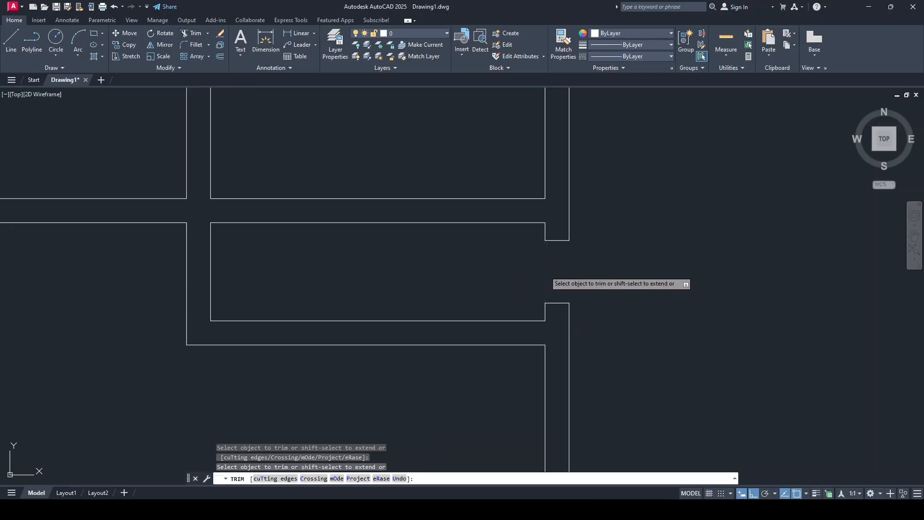
key(Escape)
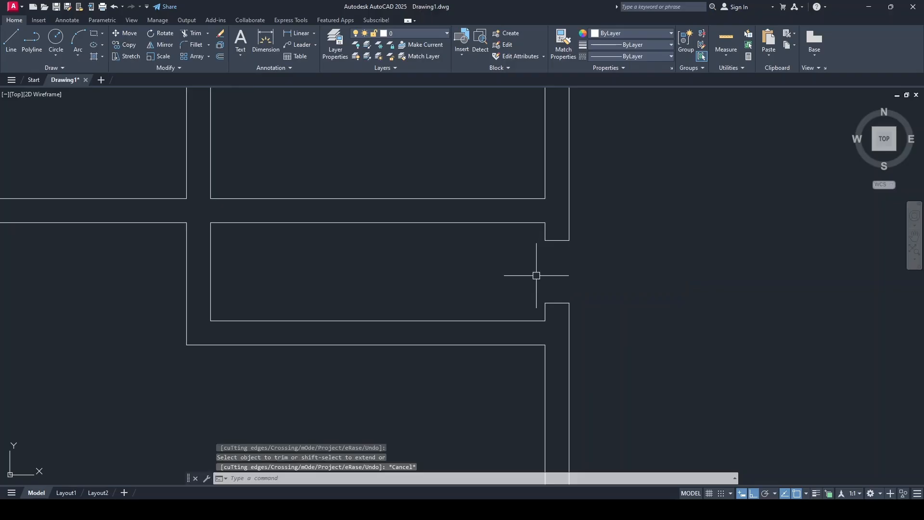
- Draw a line across the top outer wall from the midpoint of the upper-right room's top side, perpendicular to the outer face
scroll(536, 275, down, 4)
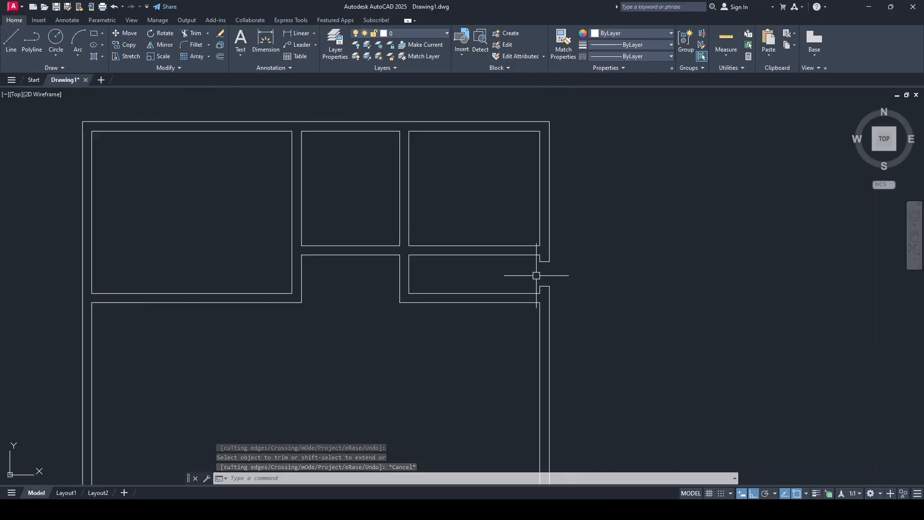
scroll(475, 258, up, 5)
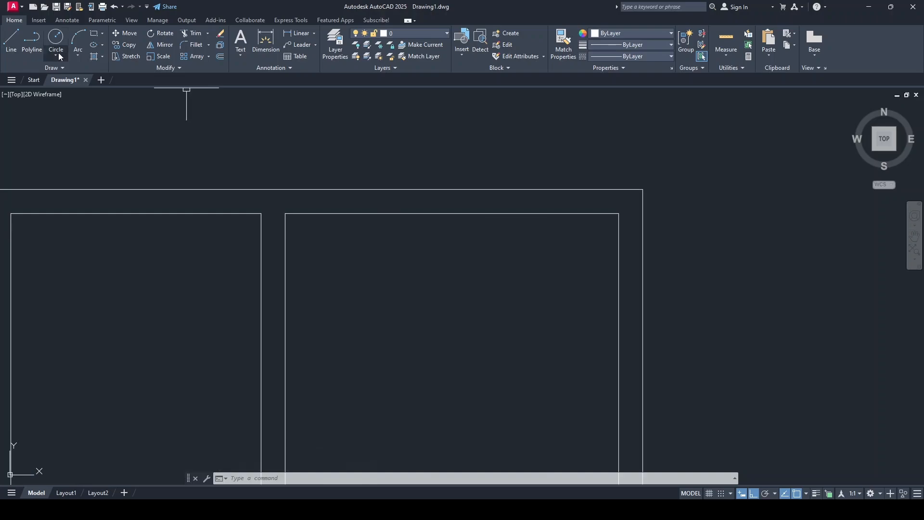
click(16, 51)
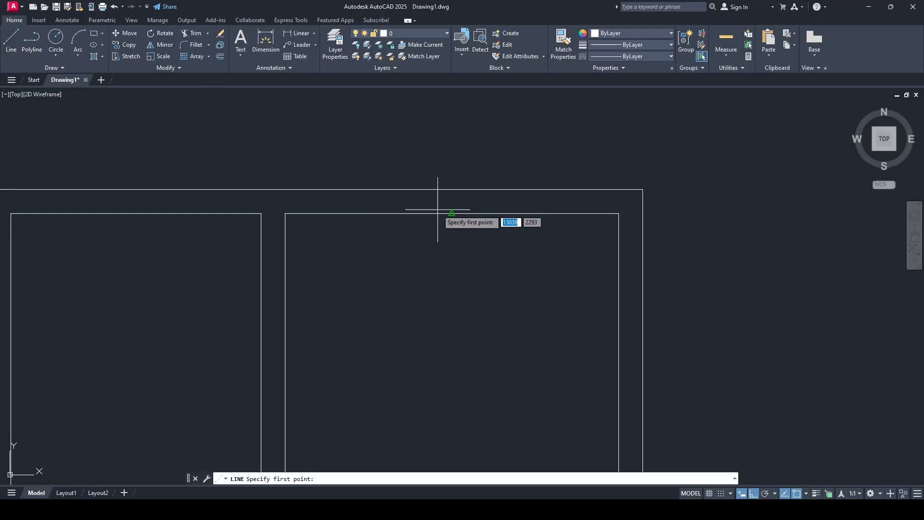
click(452, 213)
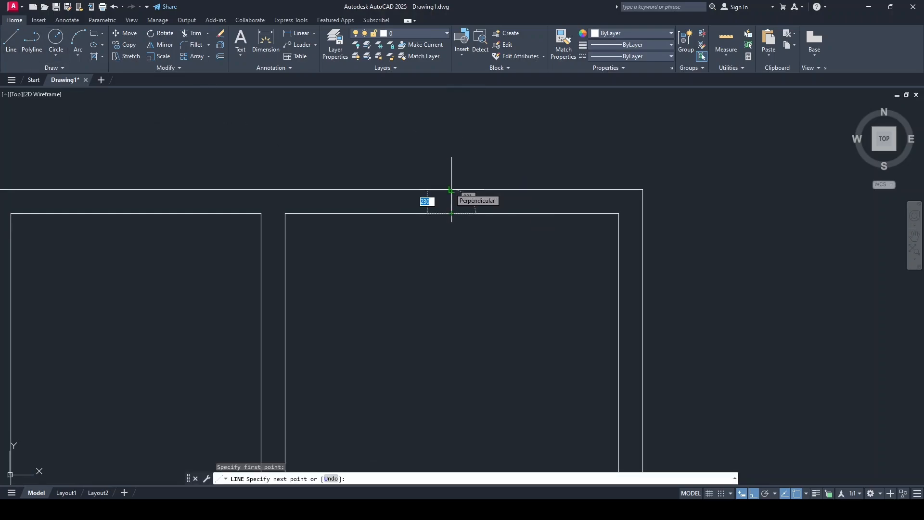
click(452, 189)
key(Return)
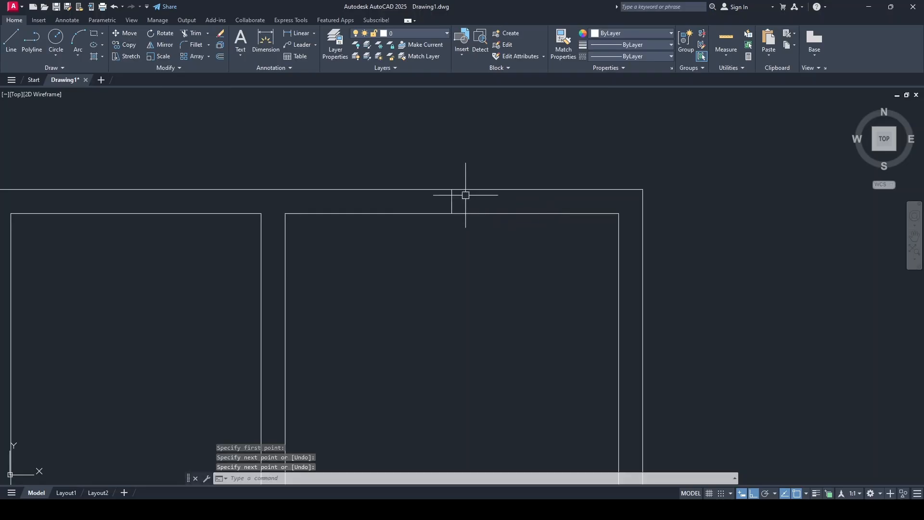
- Offset the short line across the top outer wall by 450 mm to both its left and right
click(220, 57)
scroll(458, 186, down, 5)
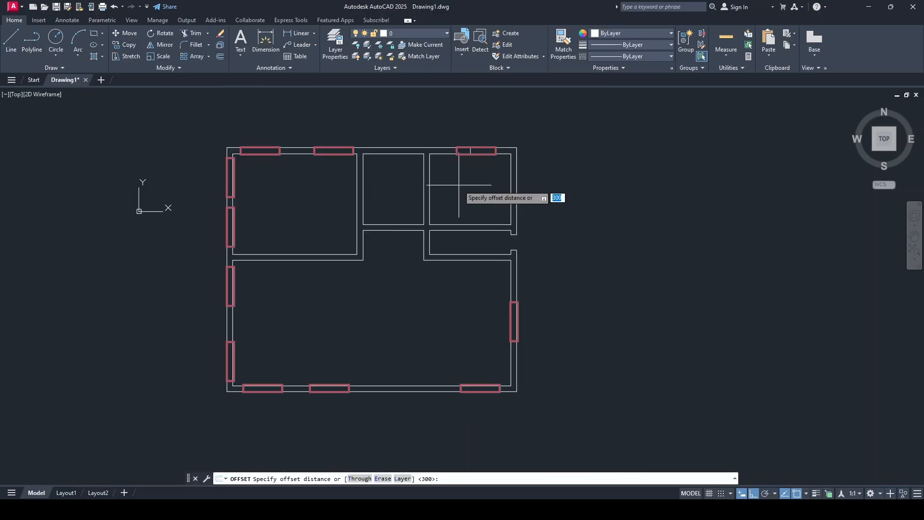
scroll(459, 185, up, 2)
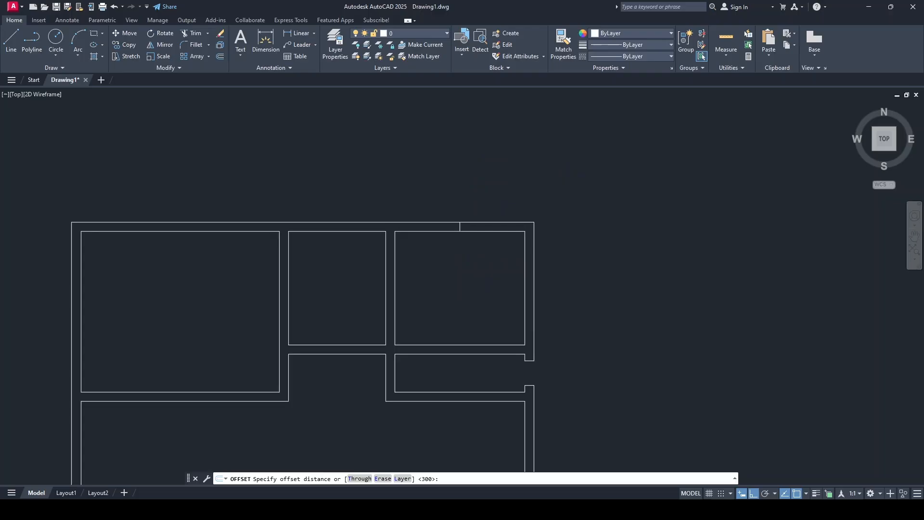
text(45)
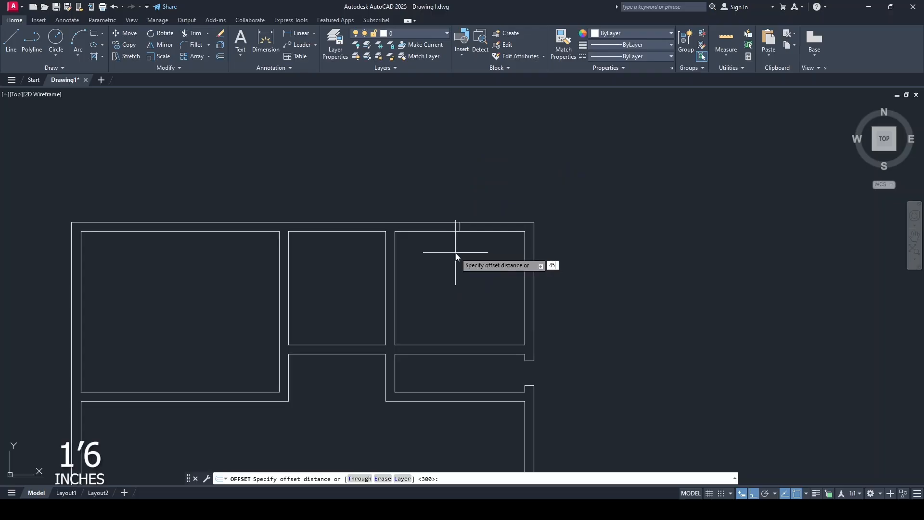
text(0)
key(Return)
scroll(457, 250, up, 5)
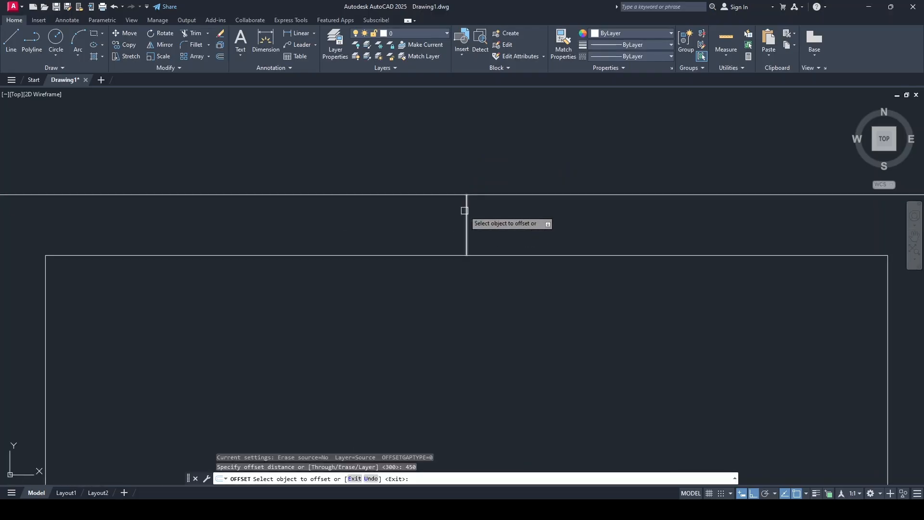
click(467, 212)
click(440, 225)
click(466, 229)
click(630, 208)
key(Escape)
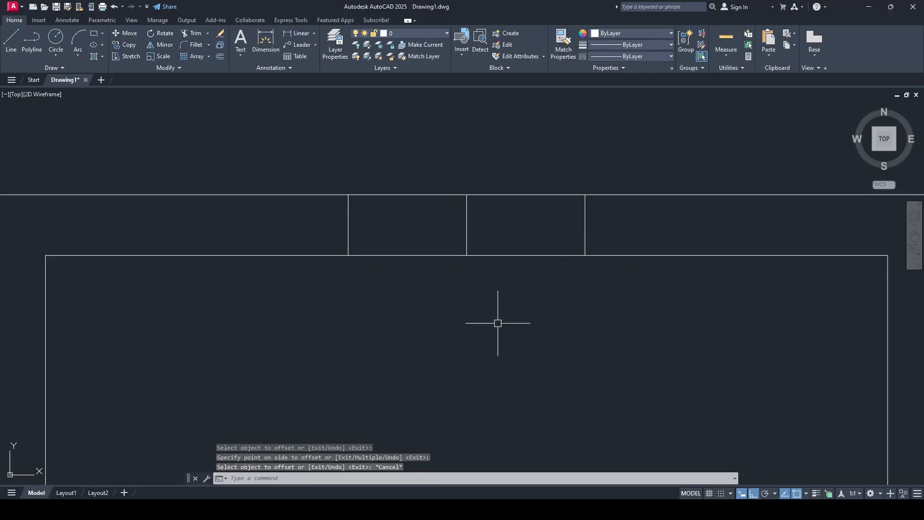
- Erase the middle line in the top outer wall and trim both wall lines between the offset lines to form a window opening
click(471, 223)
click(435, 255)
right_click(496, 311)
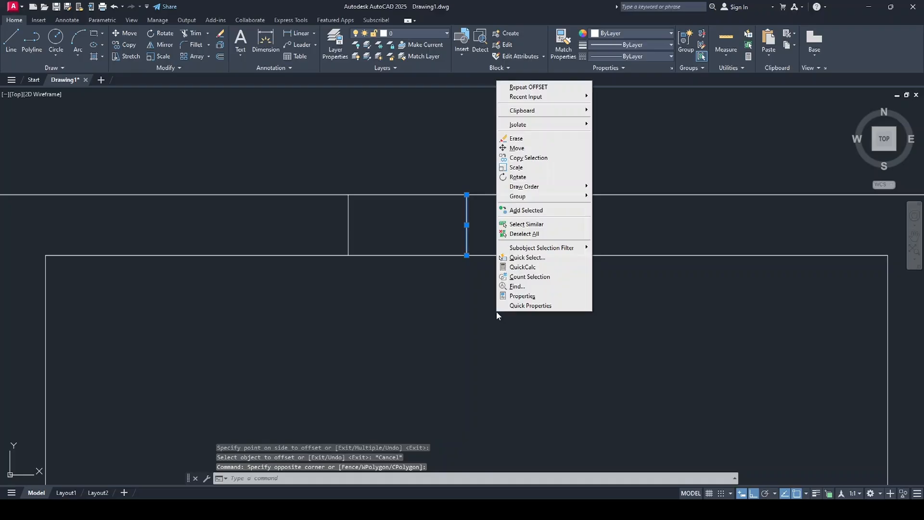
click(516, 138)
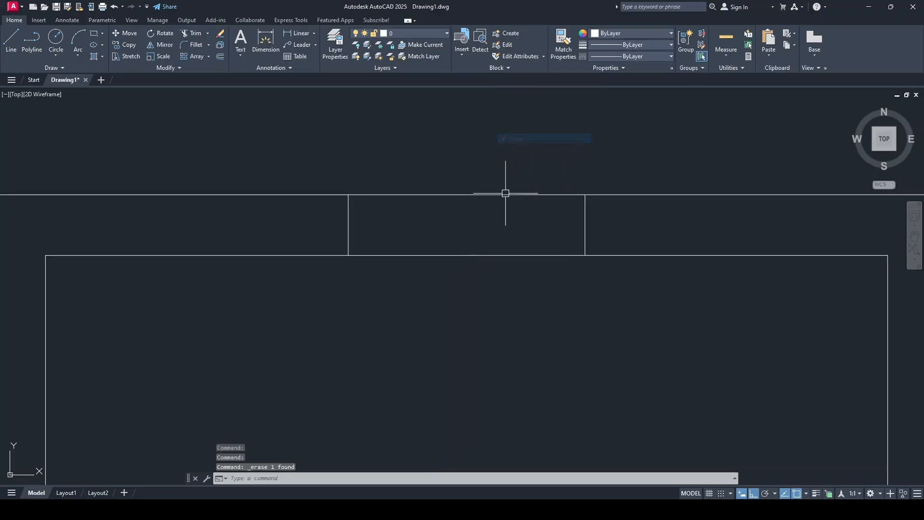
click(192, 33)
click(450, 194)
click(456, 255)
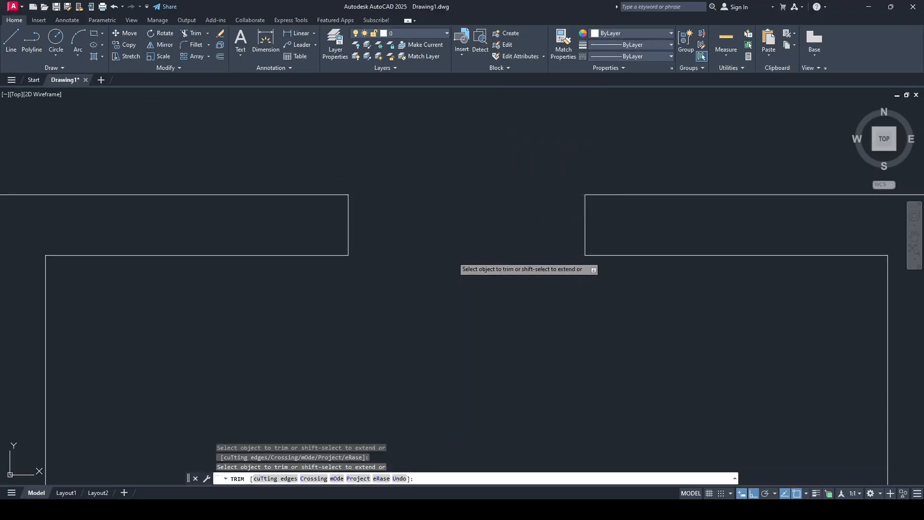
scroll(423, 194, down, 8)
key(Escape)
- Copy the lower jamb line of the right wall's opening straight down the same wall into the large room, using its left endpoint as base point
middle_drag(475, 389, 477, 229)
scroll(484, 129, up, 2)
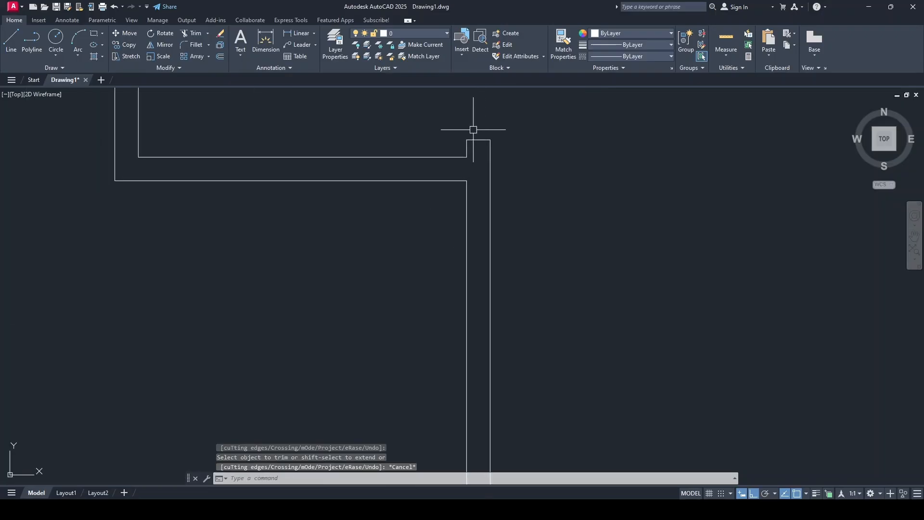
click(127, 45)
click(476, 140)
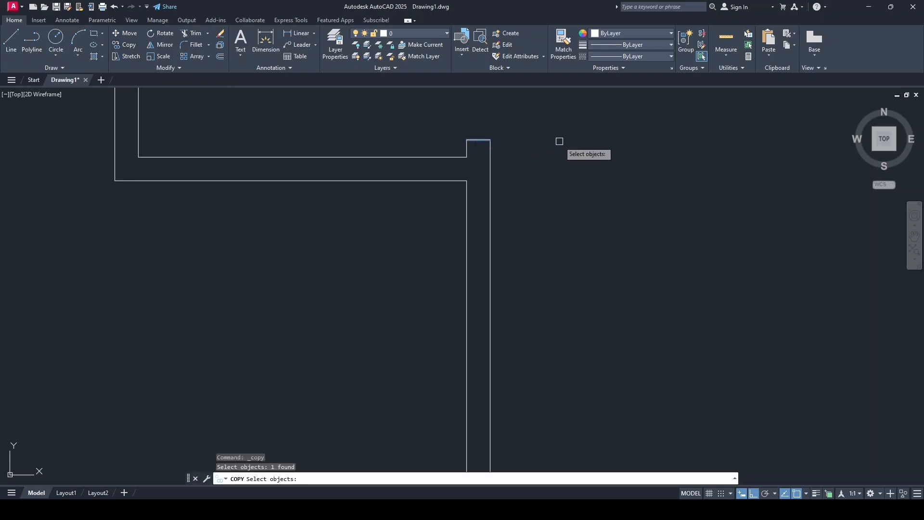
key(Return)
click(466, 140)
scroll(469, 135, down, 4)
scroll(463, 217, up, 2)
click(453, 194)
key(Escape)
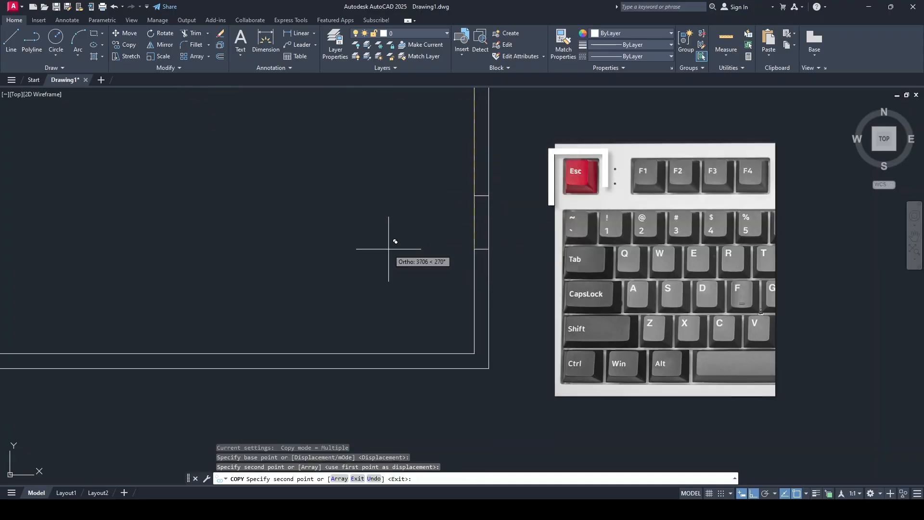
- Offset the short line across the large room's right outer wall by 450 mm both upward and downward
middle_drag(457, 204, 410, 259)
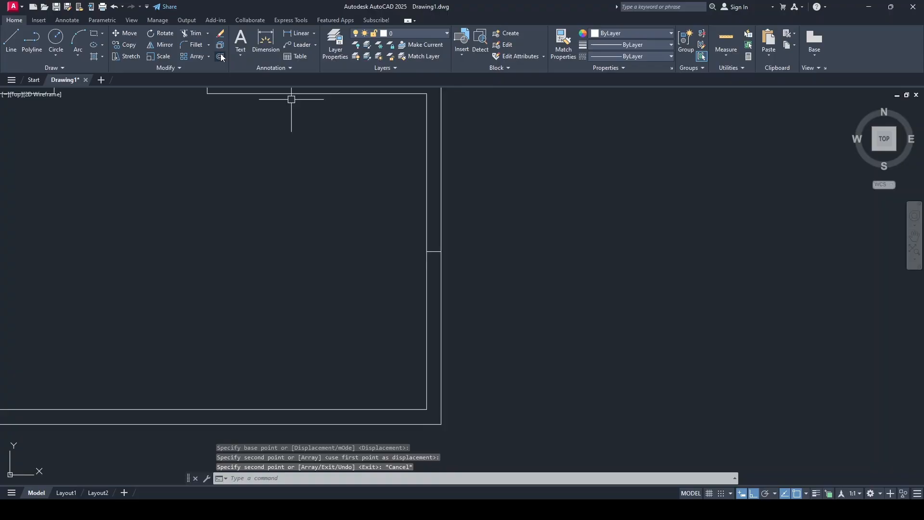
click(220, 57)
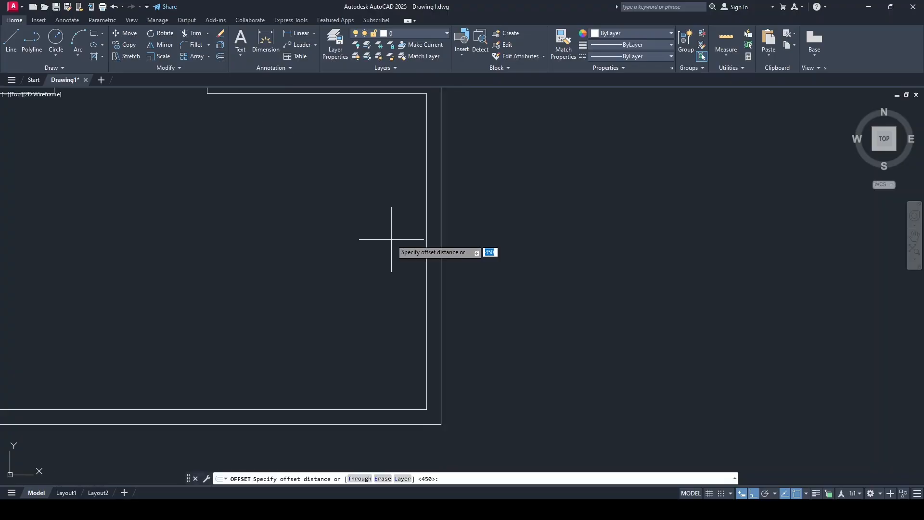
key(Return)
scroll(439, 250, up, 2)
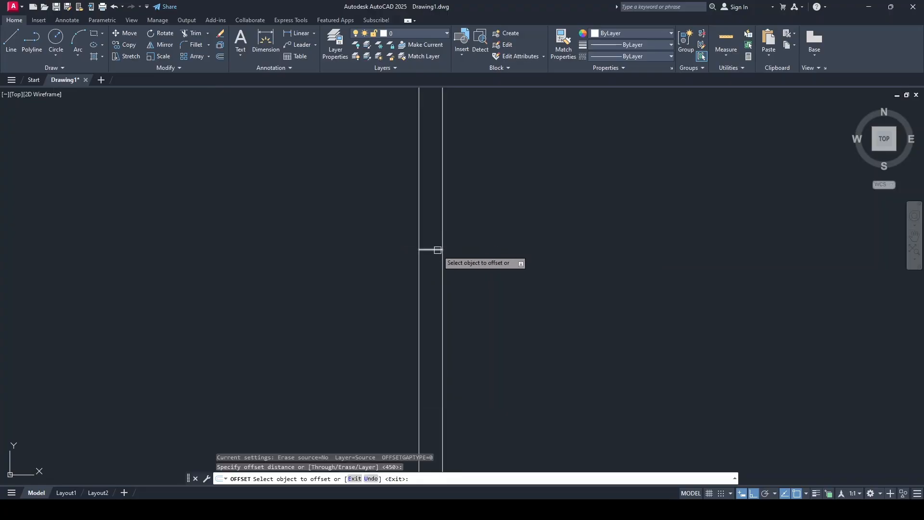
click(441, 250)
click(442, 134)
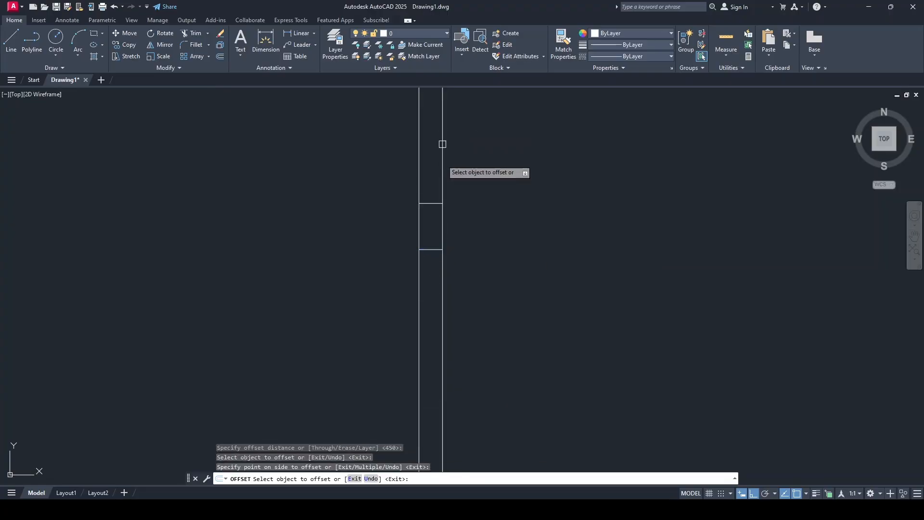
click(433, 249)
click(442, 359)
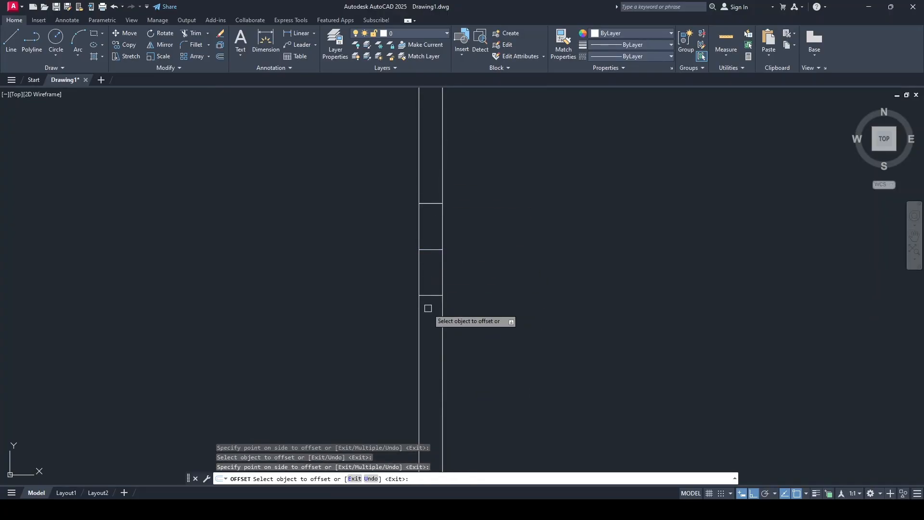
key(Escape)
- Erase the middle line in the large room's right wall and trim both wall lines between the offset lines to form a window opening
click(436, 250)
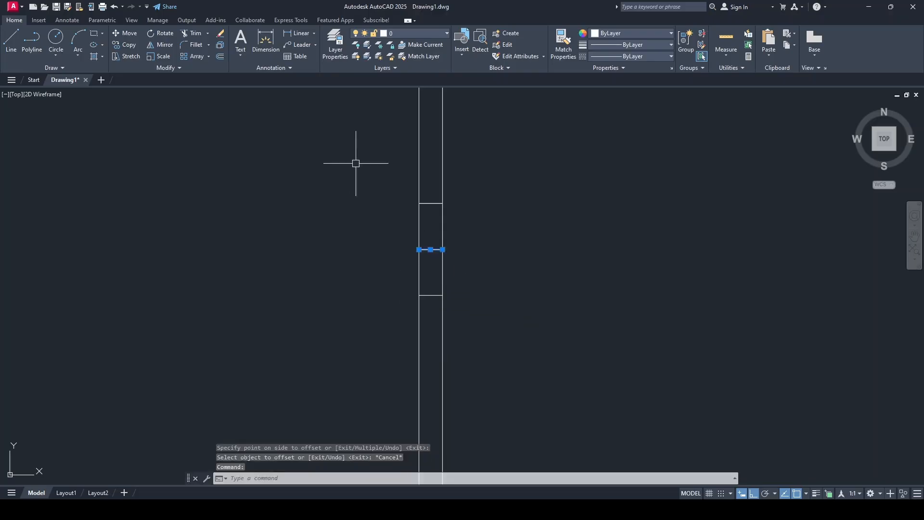
click(221, 33)
click(194, 34)
click(446, 235)
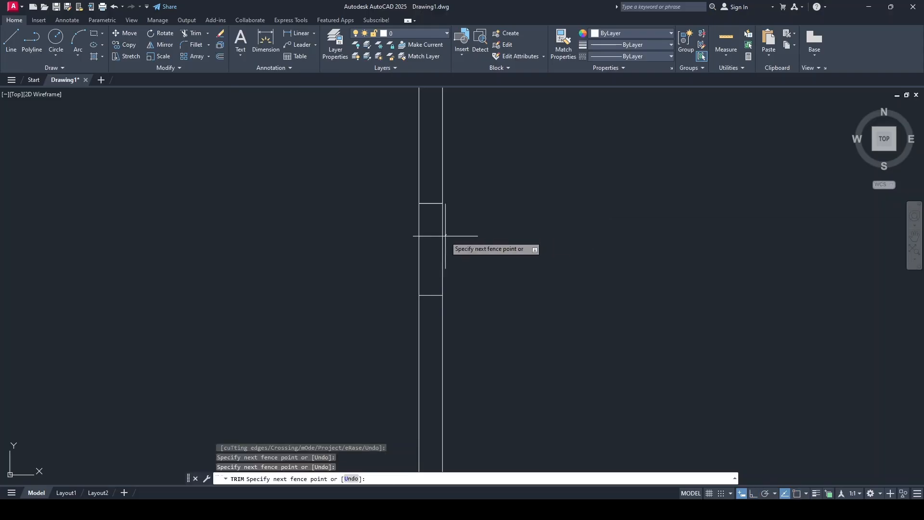
click(446, 235)
click(442, 235)
click(419, 242)
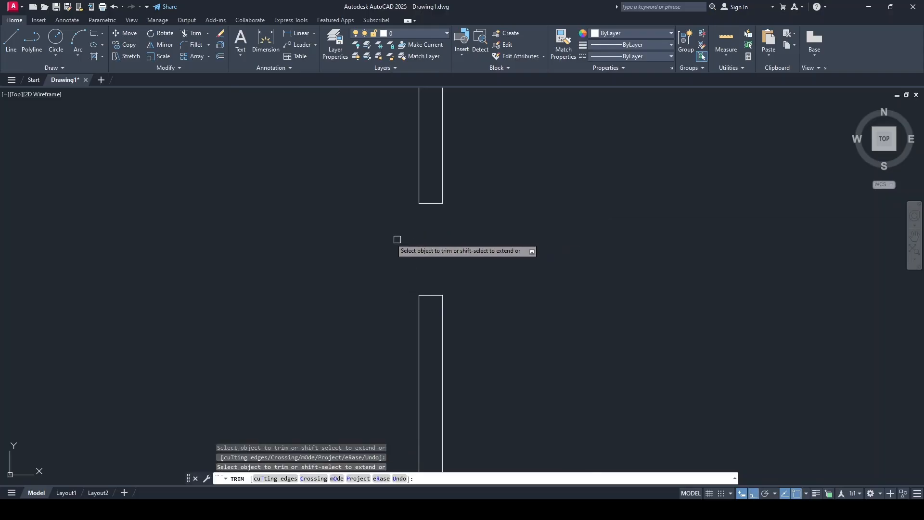
key(Escape)
- Copy both jamb lines of the top wall's opening to the upper-left room, placing the right jamb at its inner top-right corner
scroll(370, 235, down, 4)
scroll(371, 234, down, 1)
middle_drag(371, 235, 501, 346)
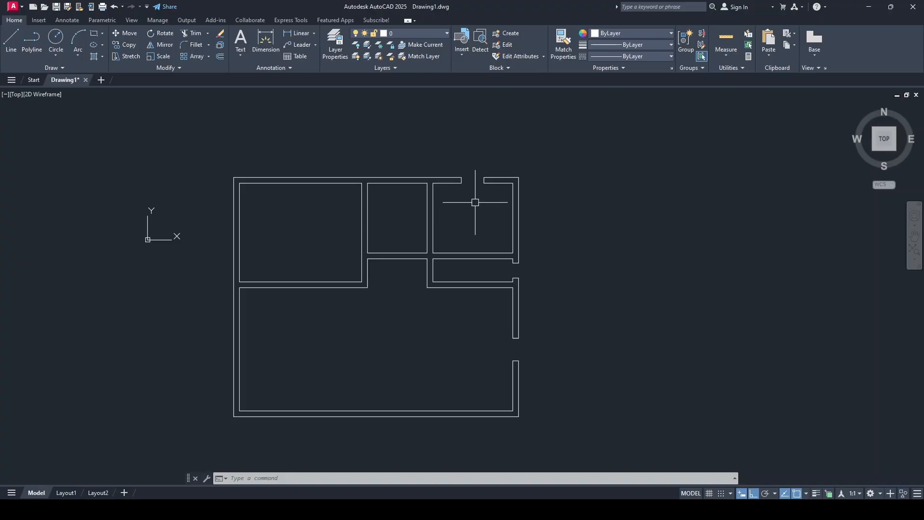
scroll(474, 192, up, 4)
scroll(510, 256, up, 2)
click(477, 240)
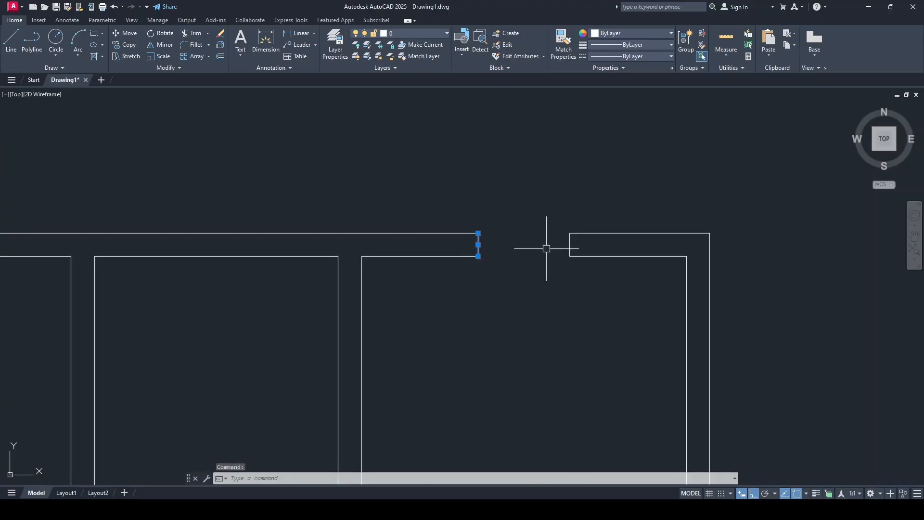
click(569, 249)
click(130, 44)
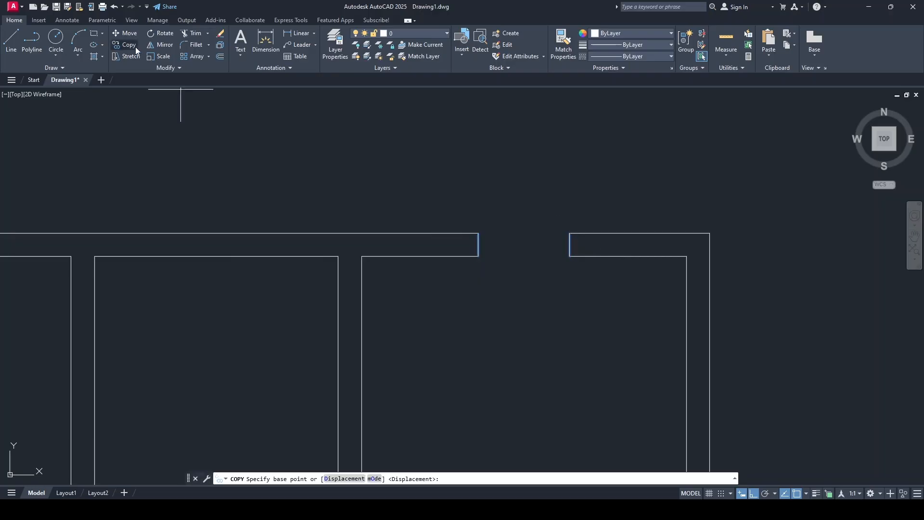
click(569, 257)
middle_drag(77, 256, 385, 243)
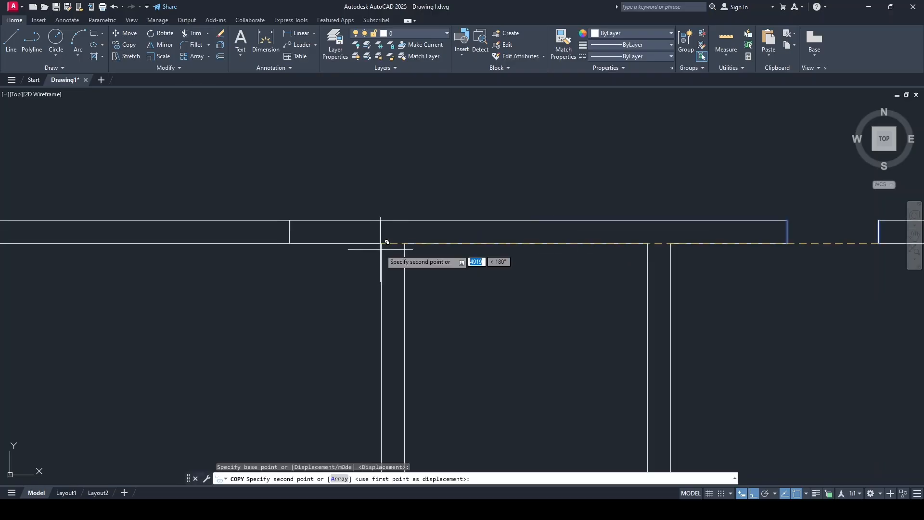
click(381, 243)
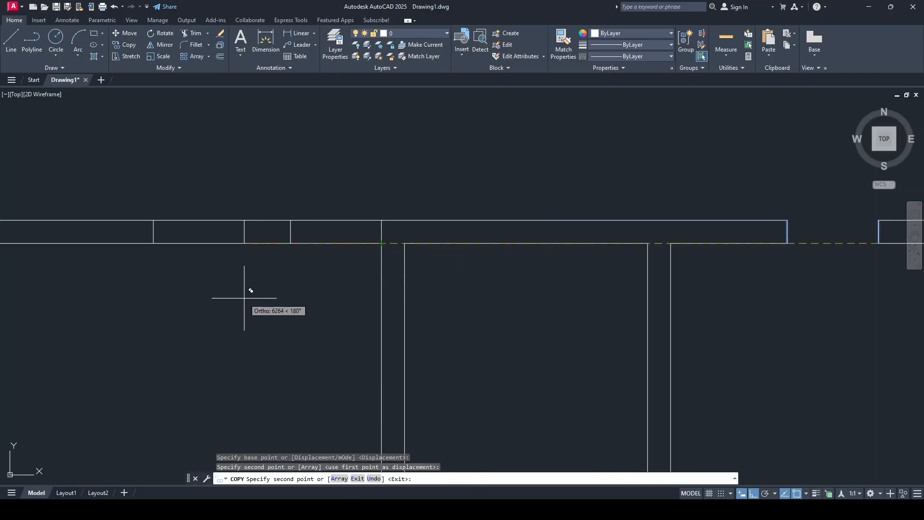
key(Escape)
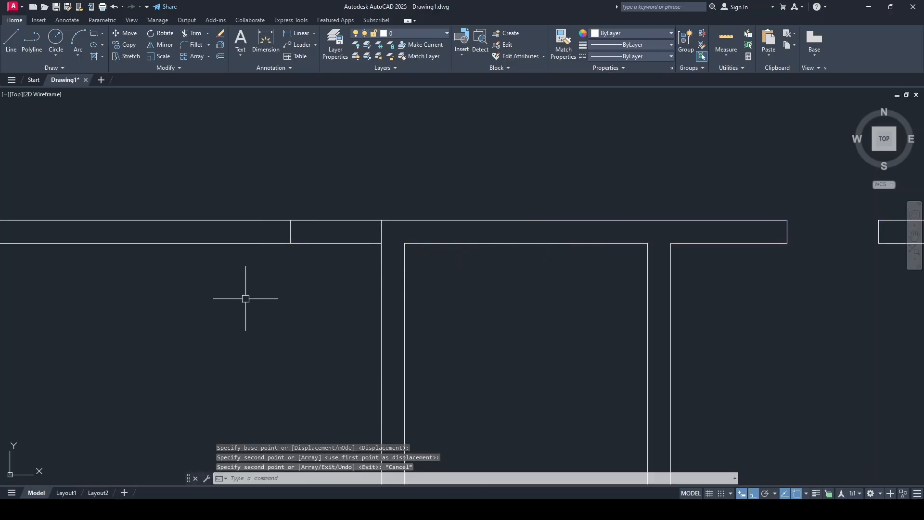
- Move the two copied jamb lines 75 mm left along the upper-left room's top wall
click(130, 34)
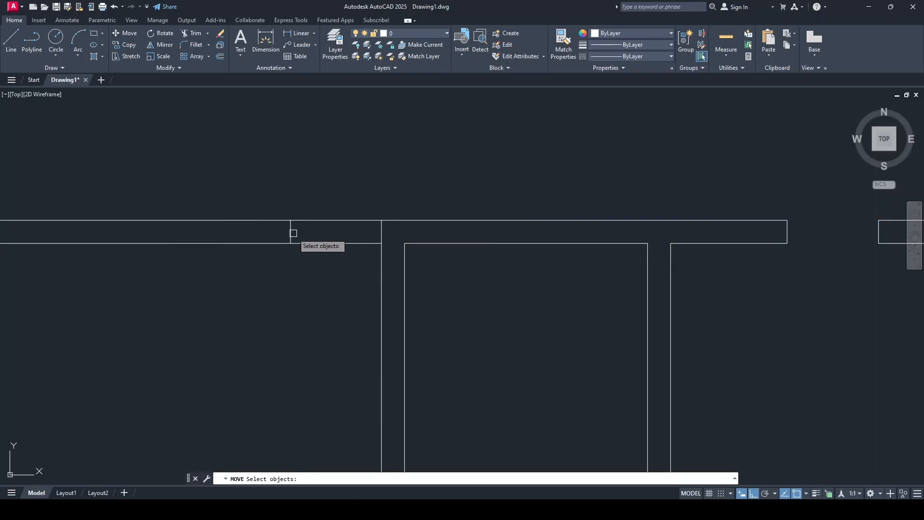
click(290, 232)
click(381, 233)
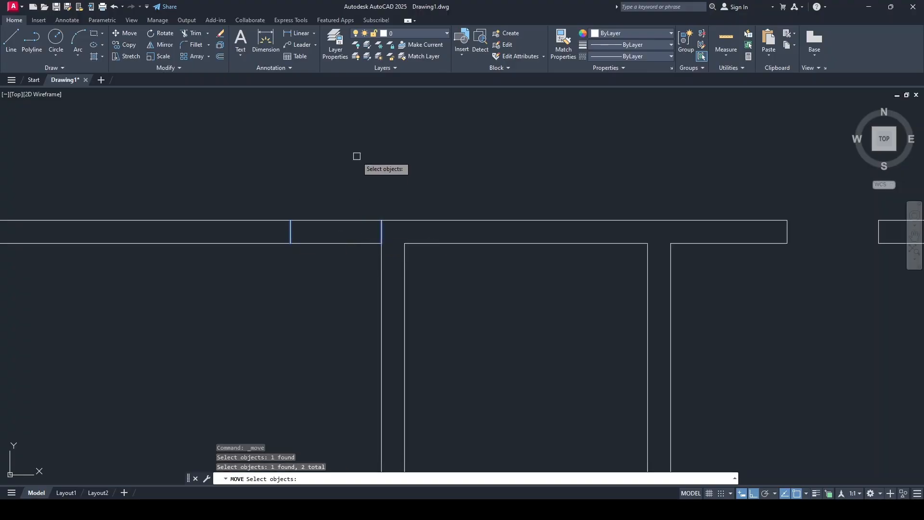
key(Return)
click(403, 195)
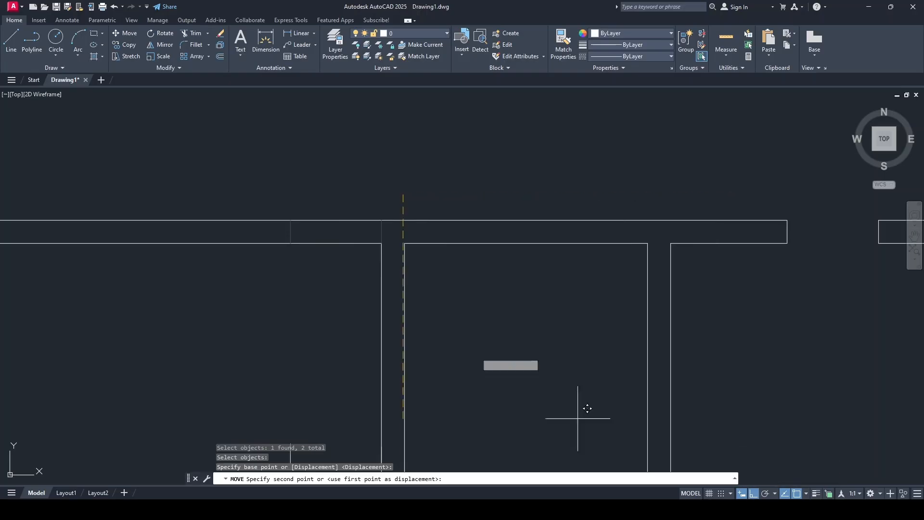
text(75)
key(Return)
- Mirror both jamb lines about a vertical axis through the midpoint of the upper-left room's top side, keeping the originals
scroll(466, 245, down, 2)
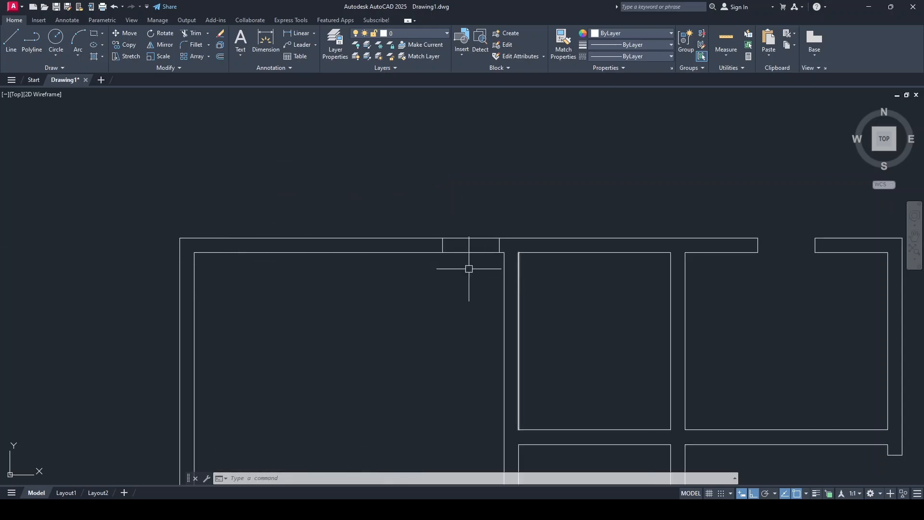
click(441, 244)
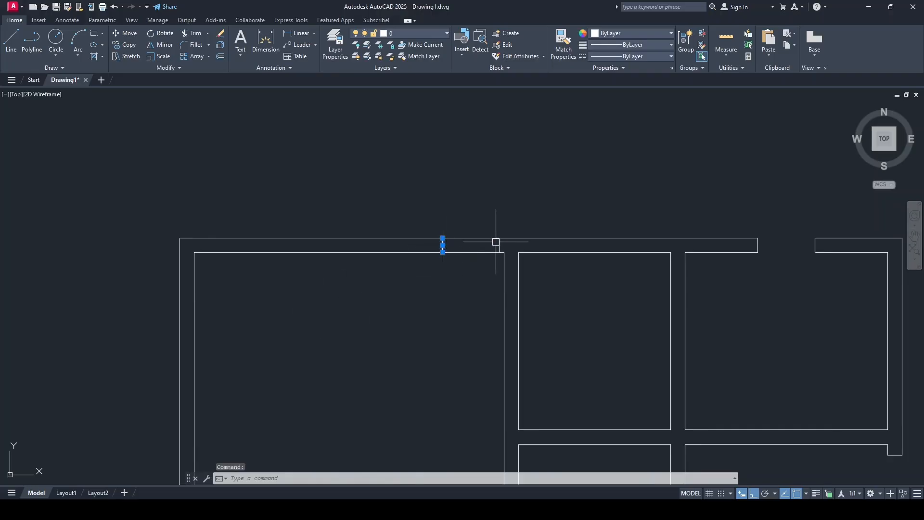
click(160, 46)
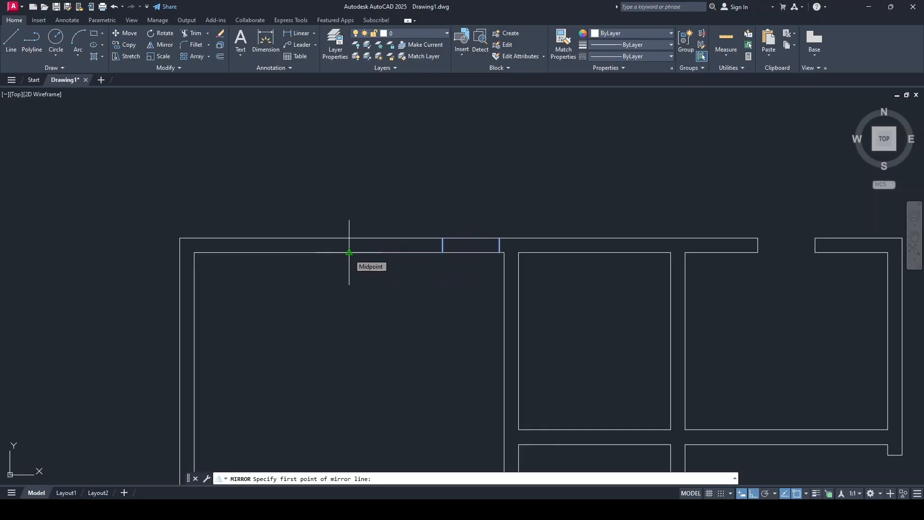
click(349, 252)
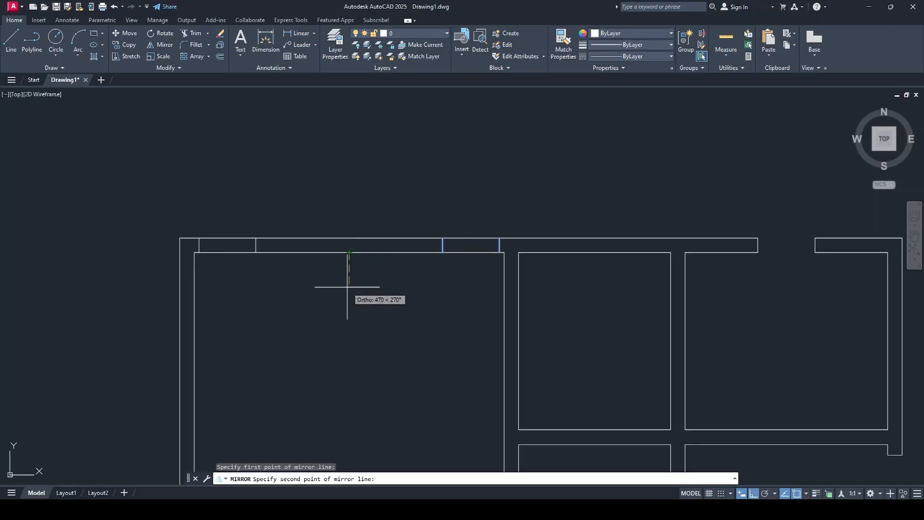
click(347, 338)
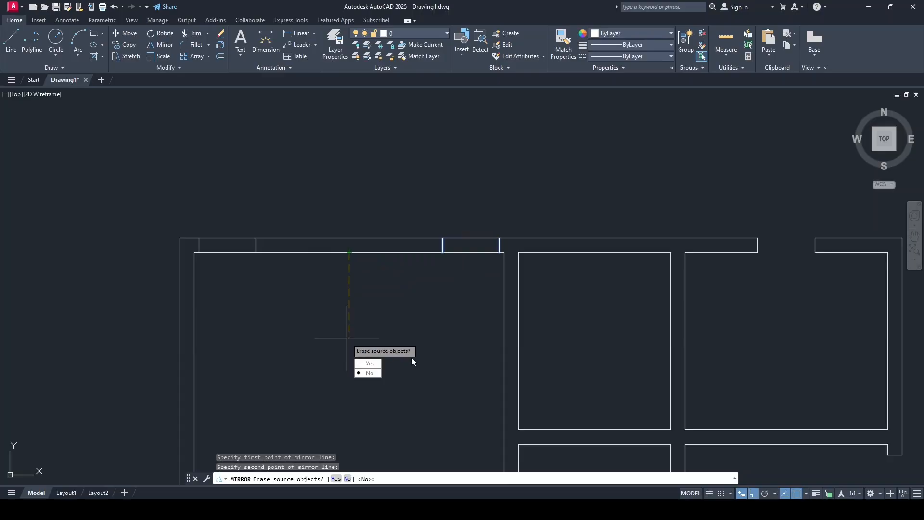
click(368, 373)
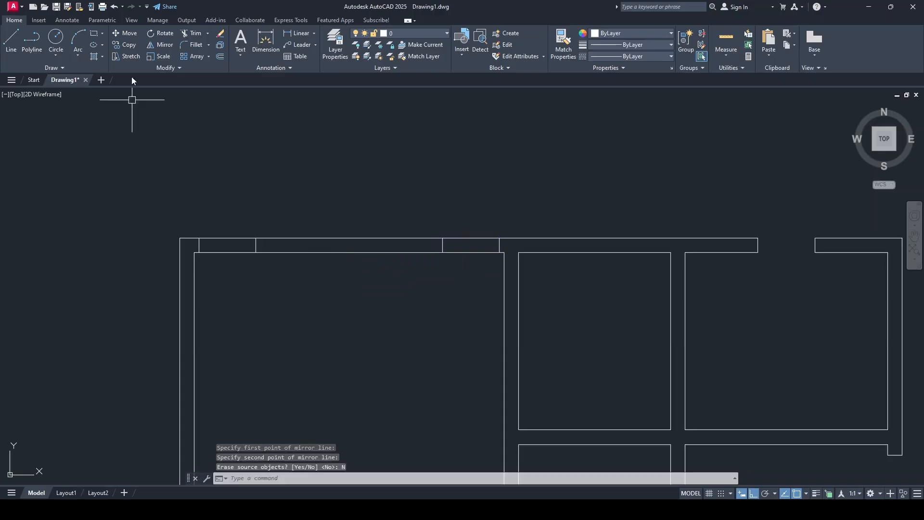
- Trim both wall lines between each pair of jamb lines in the upper-left room's top wall to form two window openings
click(183, 35)
click(235, 239)
click(231, 251)
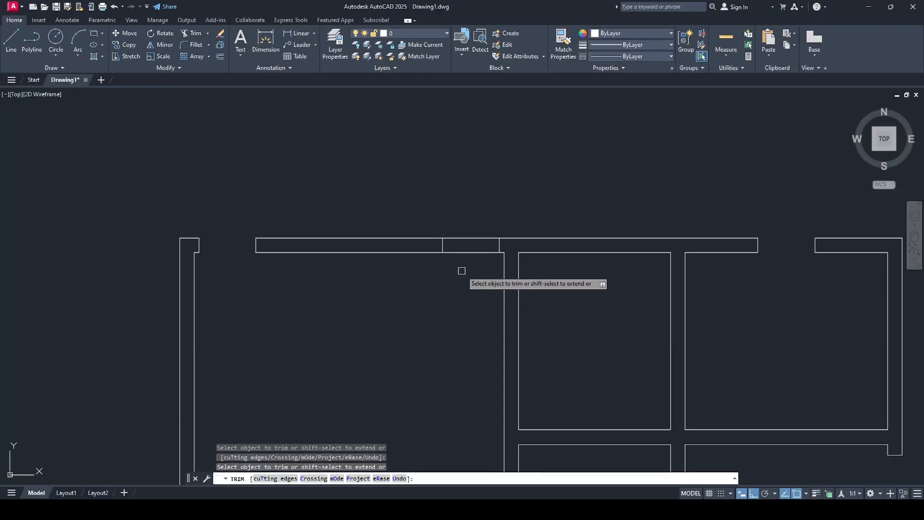
click(463, 252)
click(463, 238)
scroll(464, 254, down, 2)
middle_drag(409, 303, 431, 156)
key(Escape)
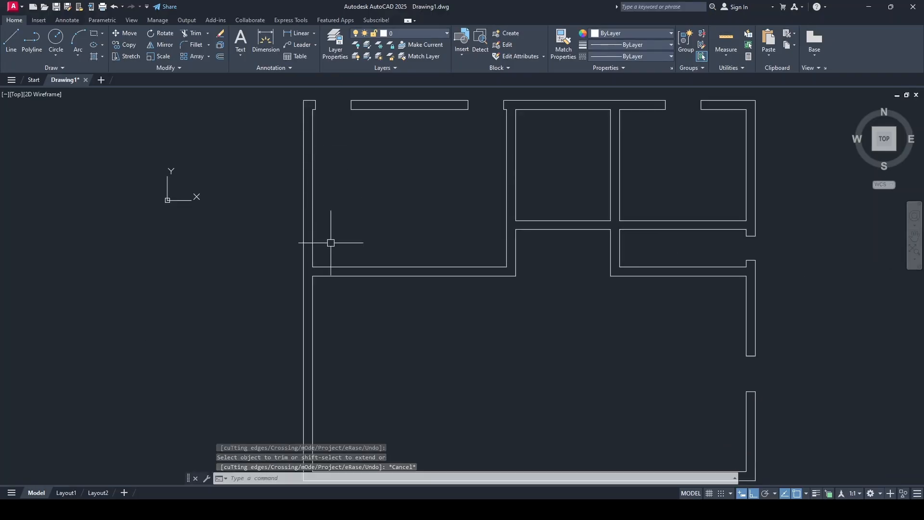
- Copy both jamb lines of the large room's right wall opening to the left outer wall, placing the lower jamb at the upper-left room's inner bottom-left corner
scroll(638, 252, down, 2)
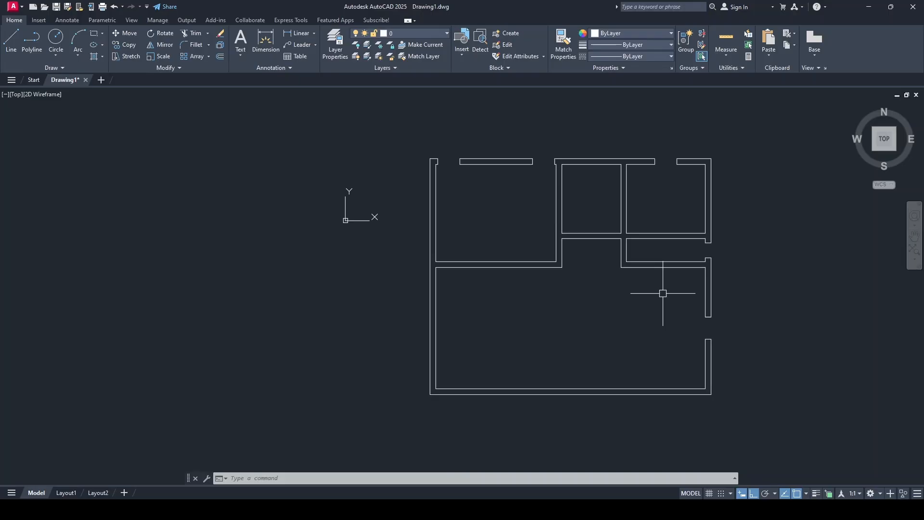
scroll(704, 323, up, 4)
click(717, 308)
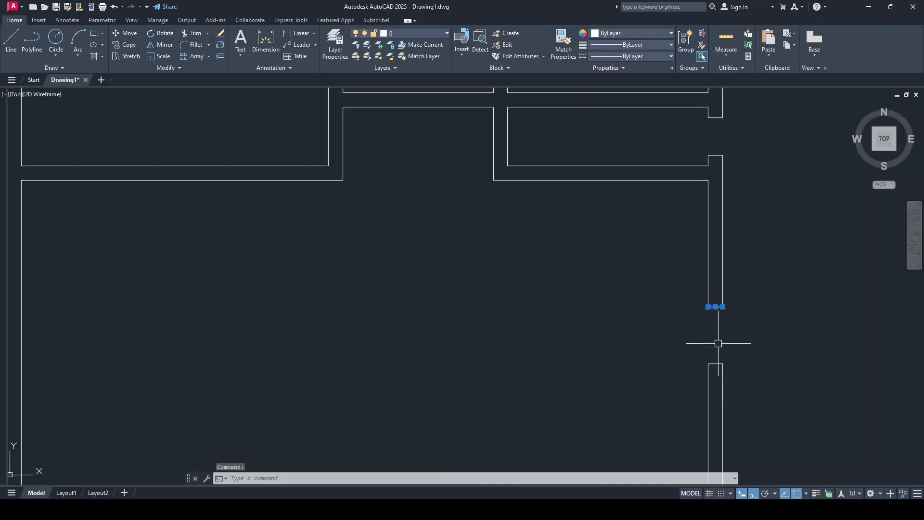
click(121, 45)
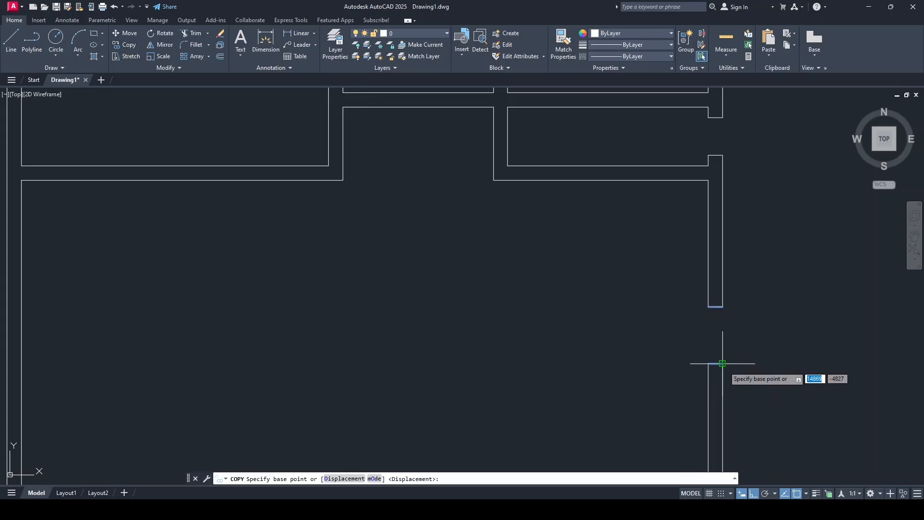
click(722, 364)
scroll(715, 347, down, 5)
scroll(485, 274, up, 5)
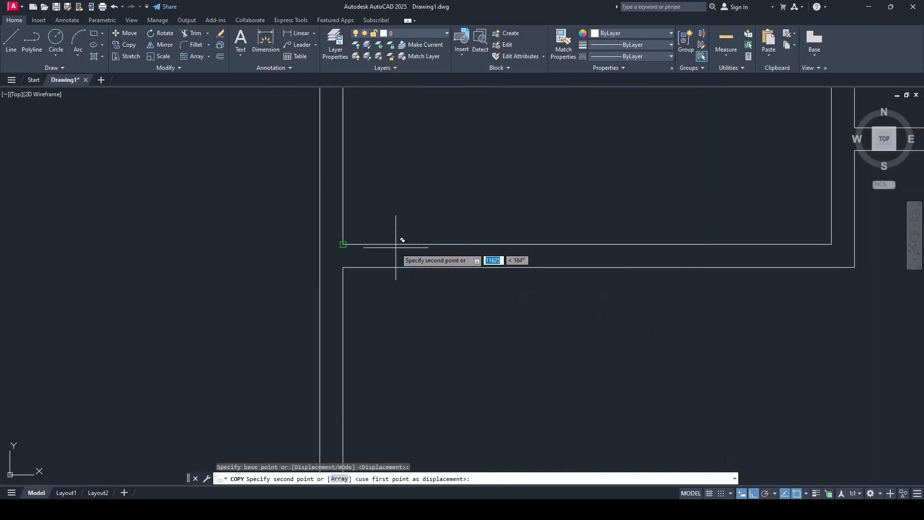
click(343, 244)
key(Escape)
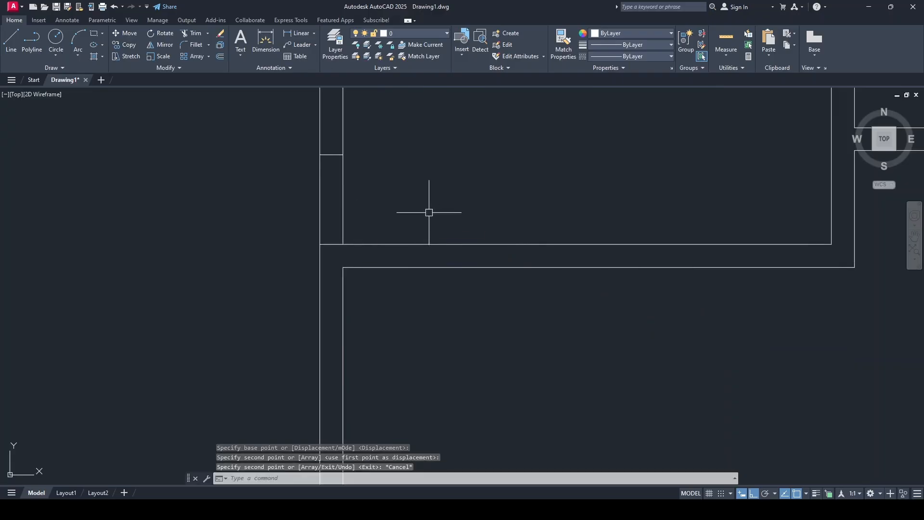
- Move the two copied jamb lines 450 mm up along the upper-left room's left wall
click(329, 245)
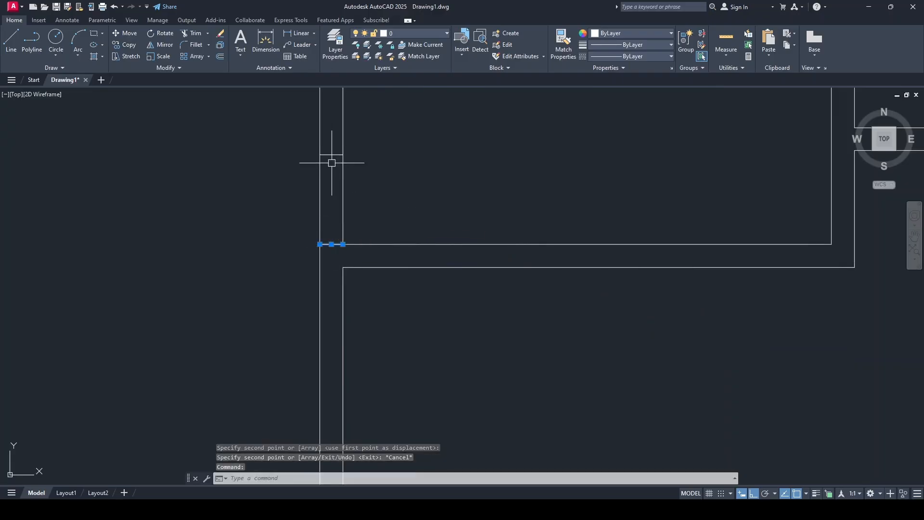
click(332, 155)
click(129, 33)
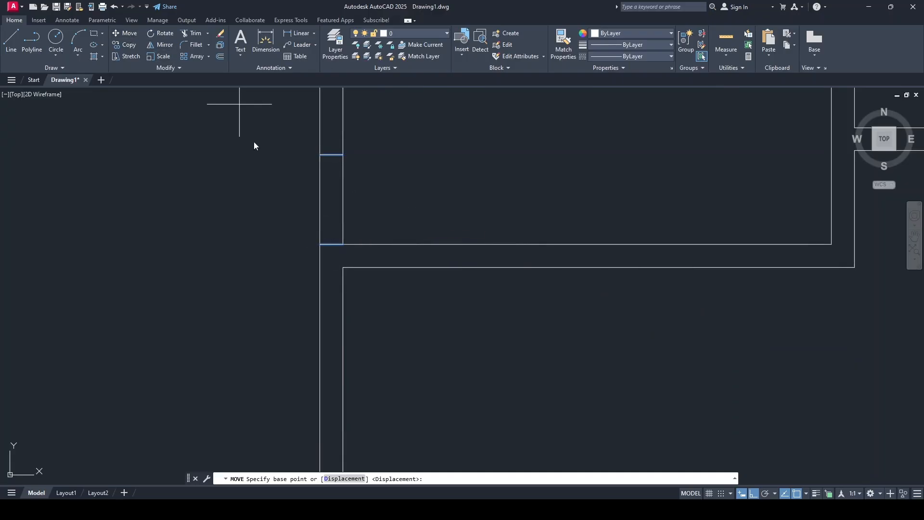
click(433, 224)
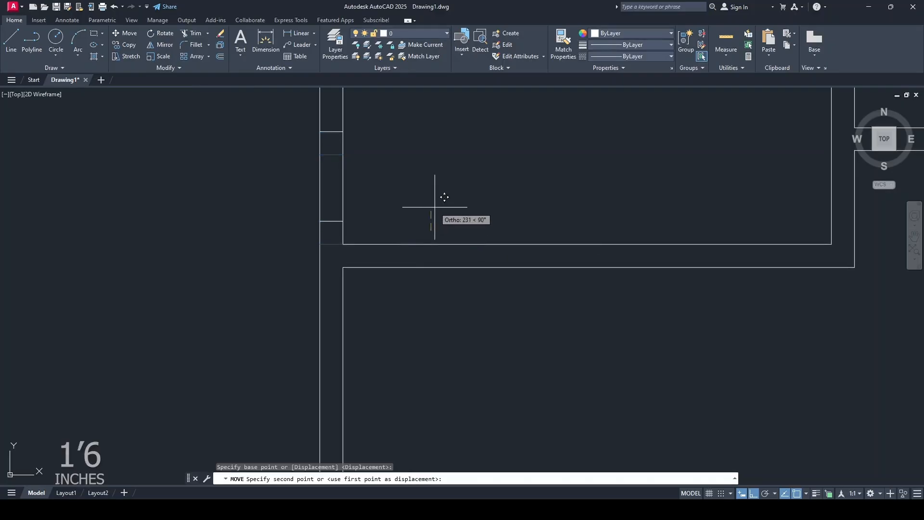
text(450)
key(Return)
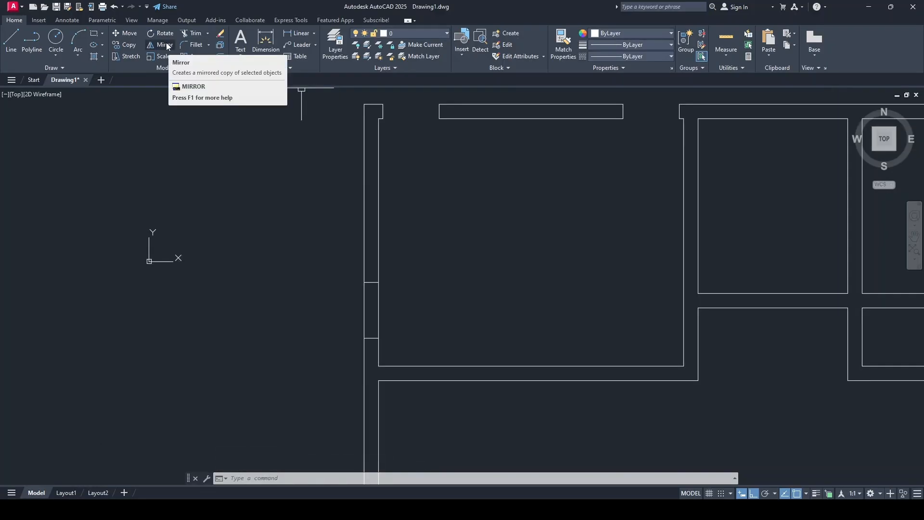
- Mirror both jamb lines about a horizontal axis through the midpoint of the upper-left room's left wall, keeping the originals
click(165, 45)
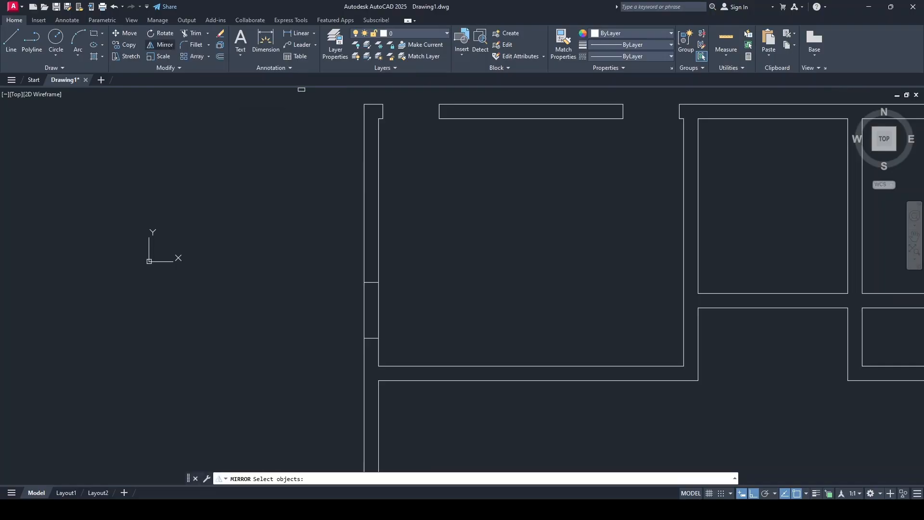
click(373, 337)
click(374, 284)
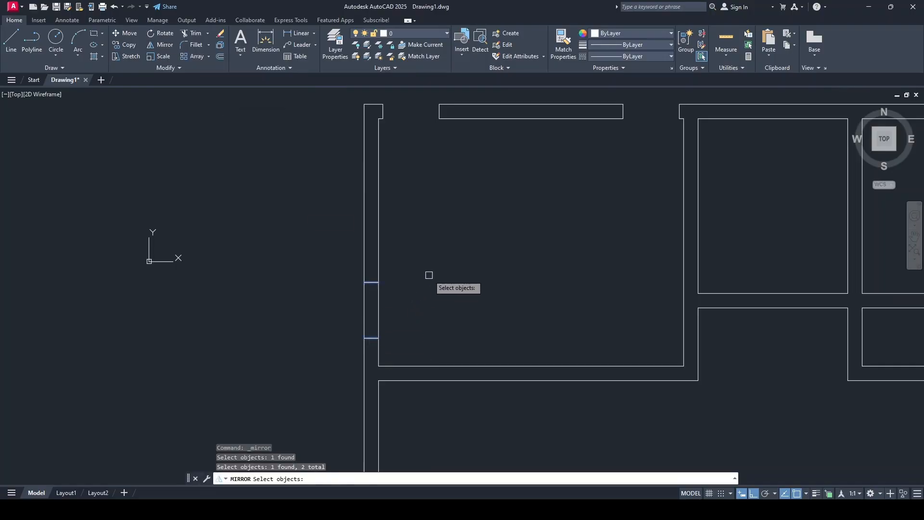
key(Return)
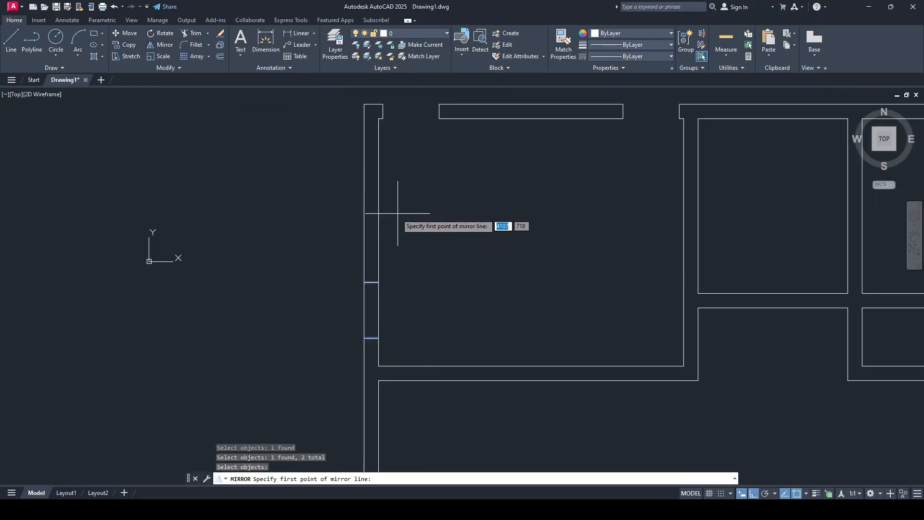
click(378, 242)
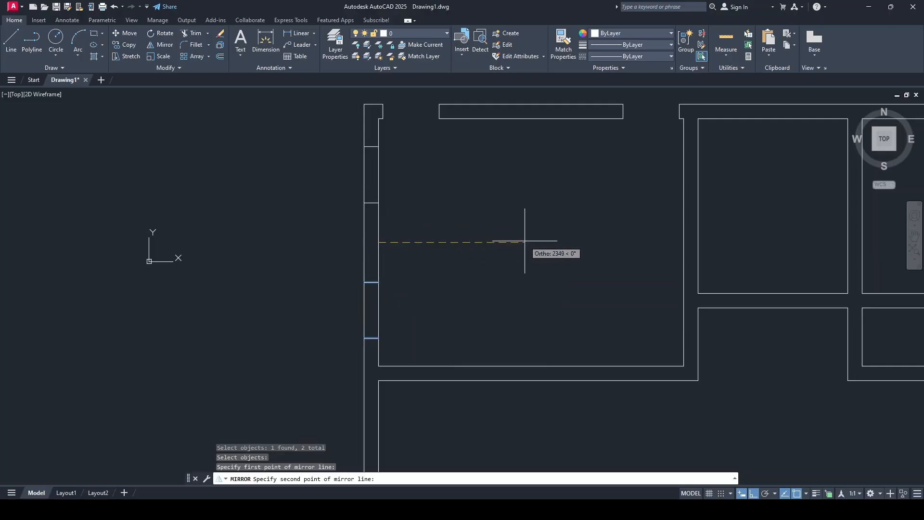
click(525, 241)
click(554, 276)
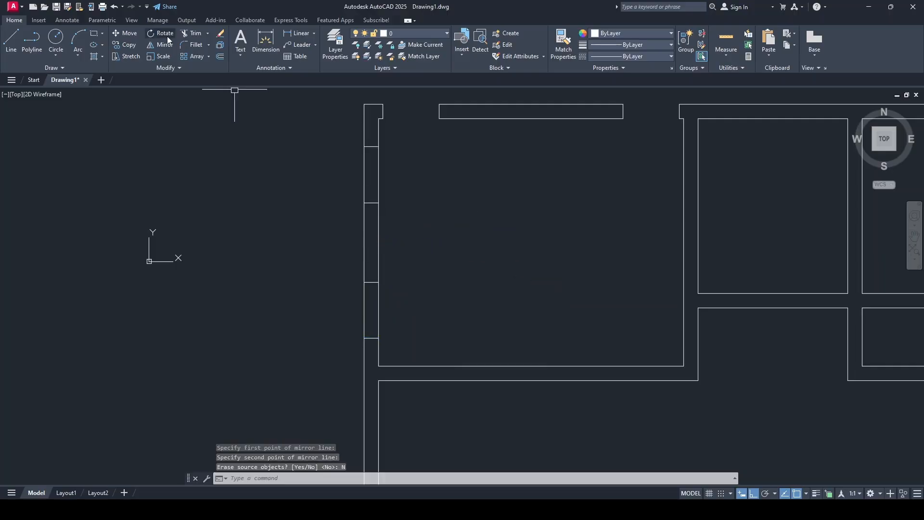
- Trim both wall lines between each pair of jamb lines in the upper-left room's left wall to form two window openings
click(183, 35)
click(377, 175)
click(365, 173)
click(378, 310)
click(362, 312)
key(Escape)
scroll(411, 301, down, 2)
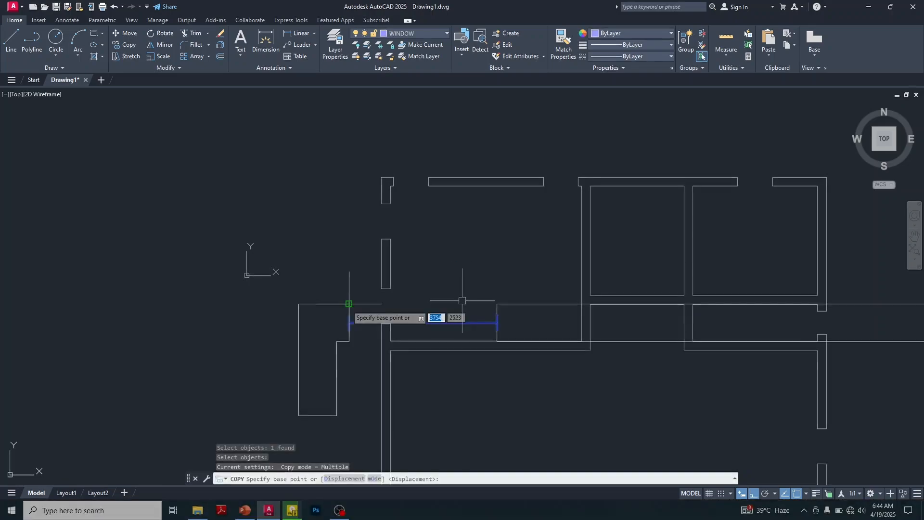
- Copy the blue window symbol into the openings of the top and left outer walls
scroll(406, 326, up, 3)
scroll(510, 268, up, 3)
scroll(318, 385, down, 1)
click(419, 357)
click(607, 359)
middle_drag(871, 347, 578, 346)
scroll(606, 337, up, 1)
click(587, 373)
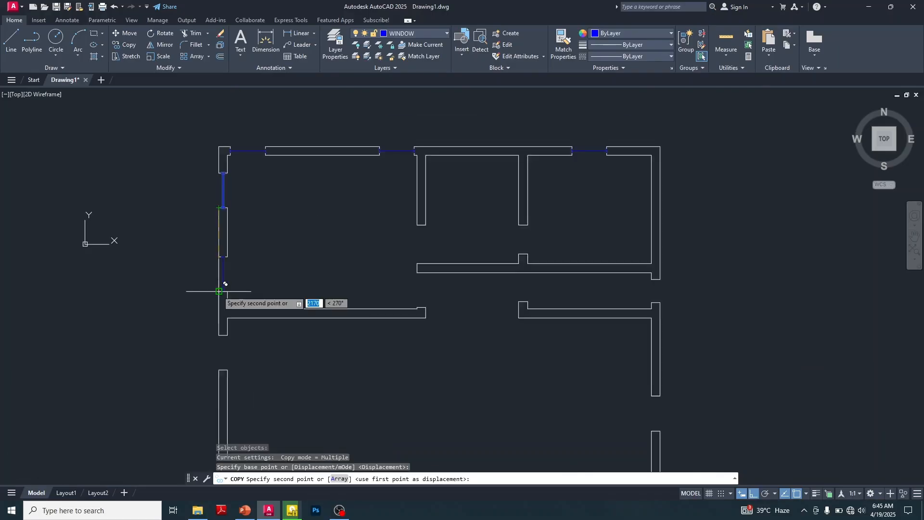
click(223, 290)
click(222, 372)
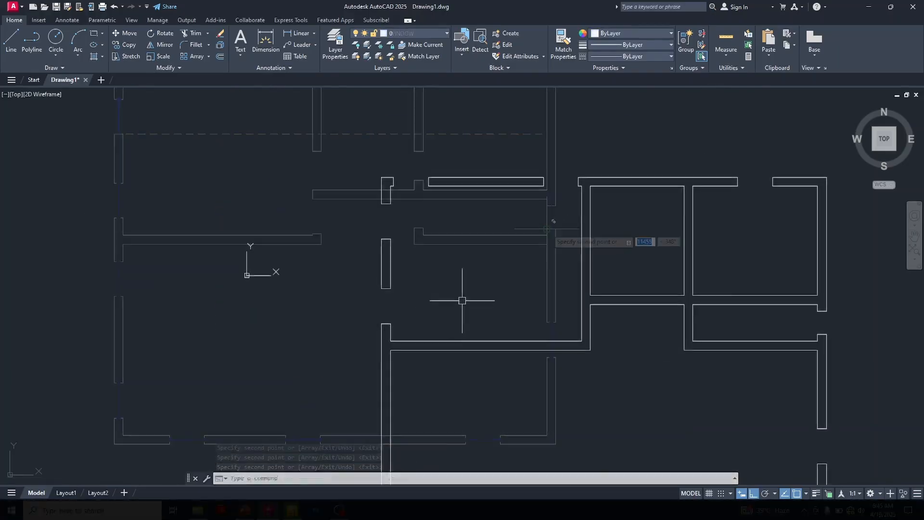
- Copy the jamb lines of the upper-left room's lower left-wall opening from that room's inner bottom-left corner to the large room's inner bottom-left corner
middle_drag(463, 300, 387, 240)
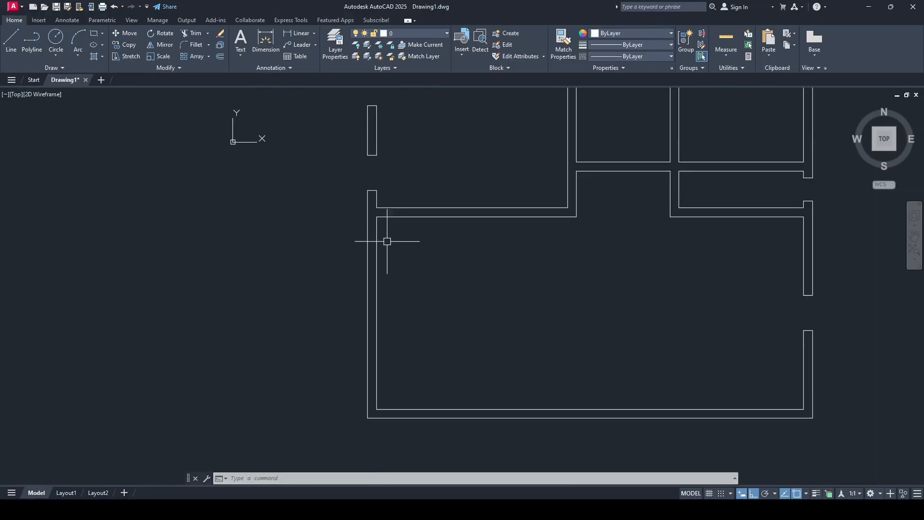
scroll(368, 145, up, 2)
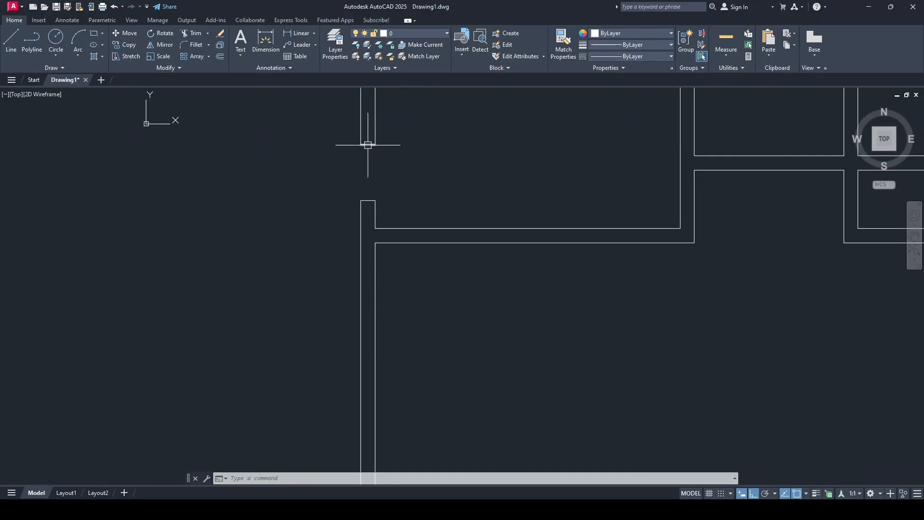
click(368, 144)
click(367, 201)
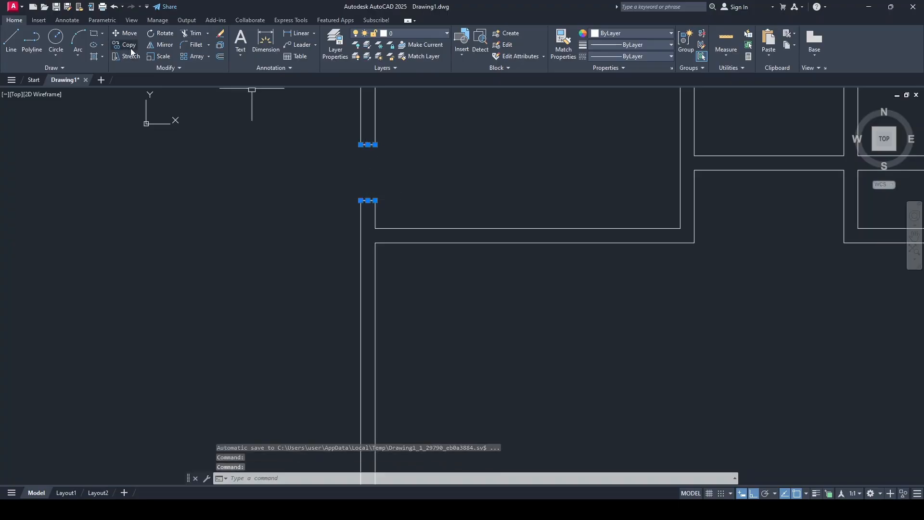
click(130, 47)
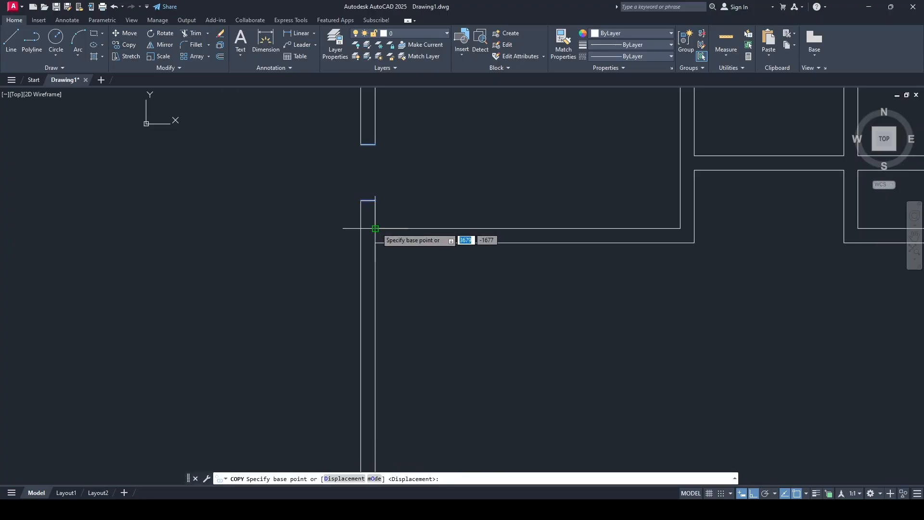
click(375, 228)
scroll(375, 228, down, 5)
scroll(414, 337, up, 5)
click(424, 342)
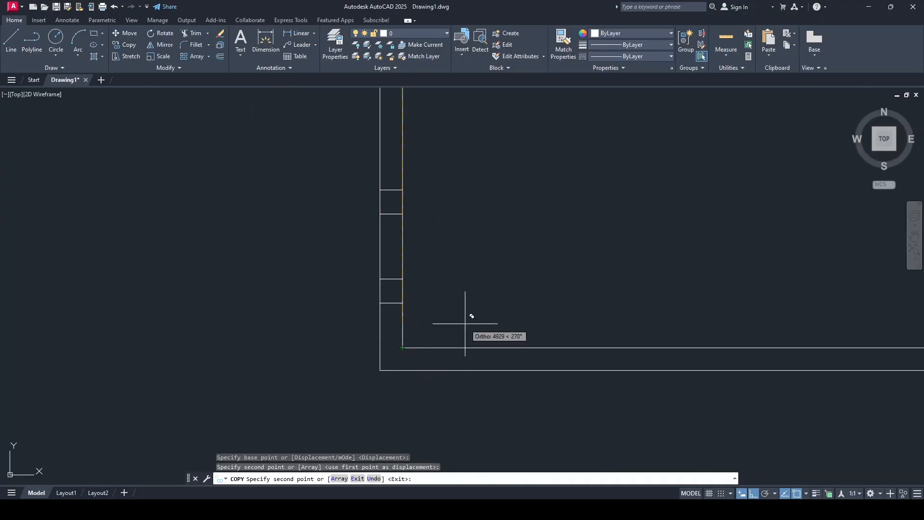
key(Escape)
- Mirror the two copied jamb lines about a horizontal axis through the midpoint of the large room's left wall, keeping the originals
scroll(429, 347, down, 2)
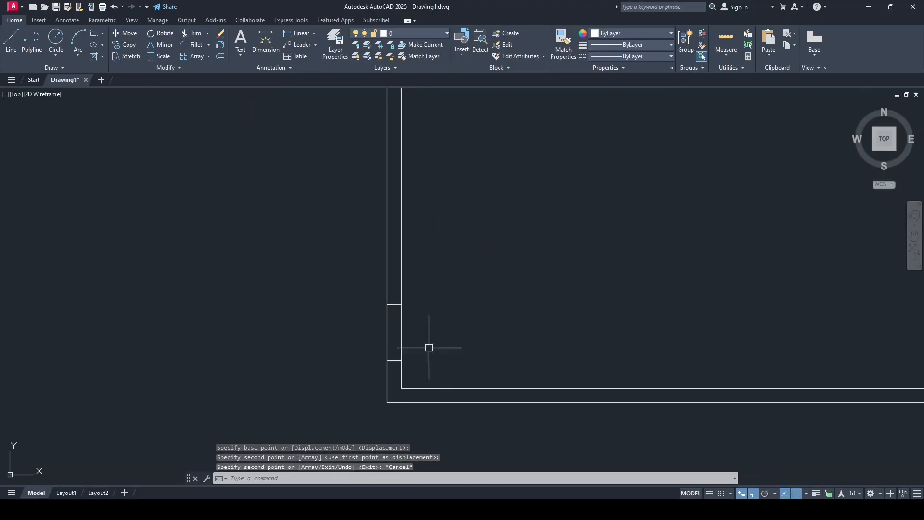
click(402, 361)
click(394, 303)
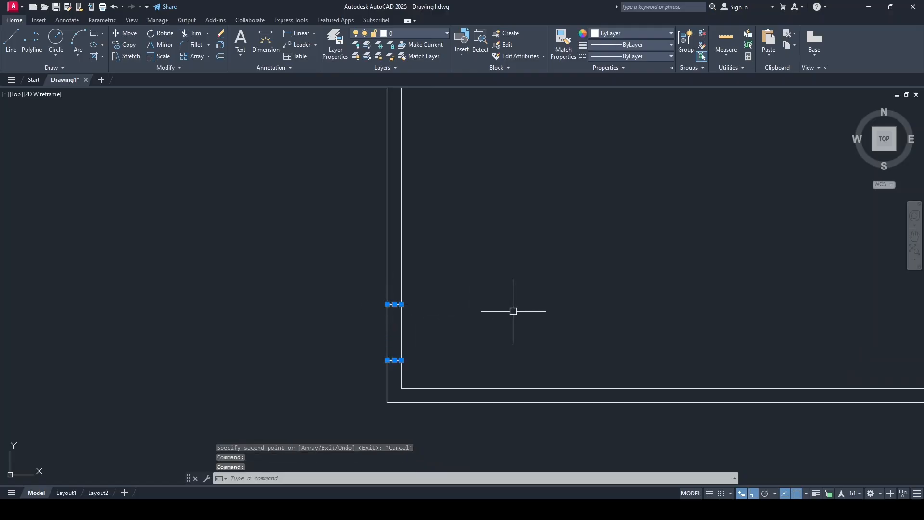
click(156, 43)
scroll(476, 336, down, 3)
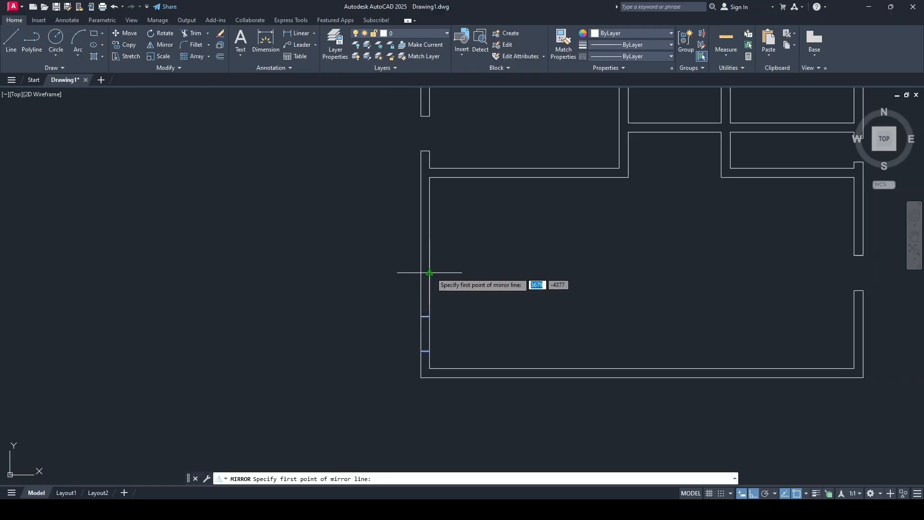
click(429, 272)
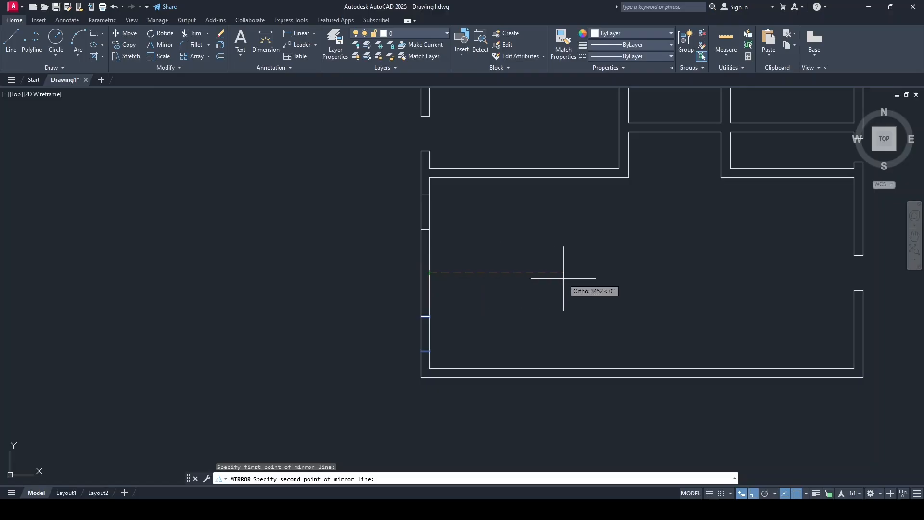
click(563, 278)
click(585, 313)
- Trim both wall lines between each pair of jamb lines in the large room's left wall to form two window openings
click(193, 32)
click(432, 335)
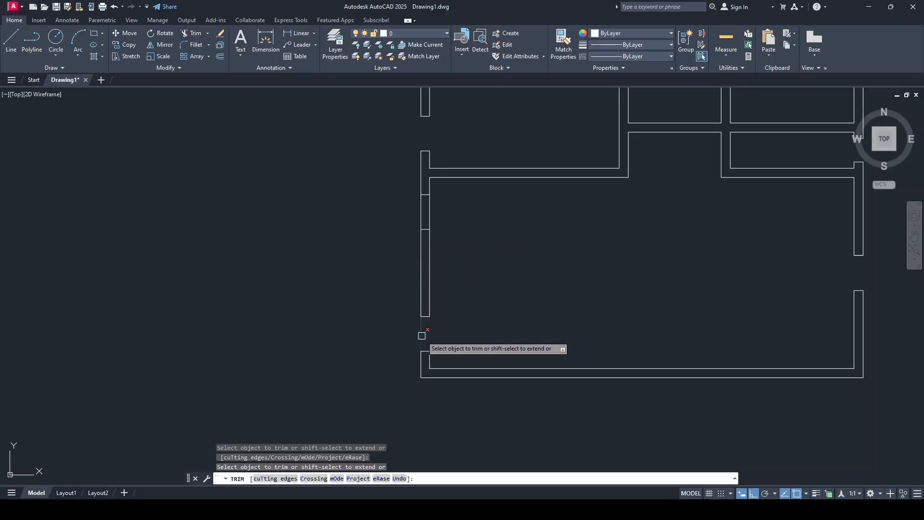
key(Escape)
- Copy both jamb lines of the upper-left room's right-hand top opening to the bottom outer wall, placing the left jamb at the large room's inner bottom-left corner
middle_drag(545, 260, 477, 235)
scroll(477, 234, down, 2)
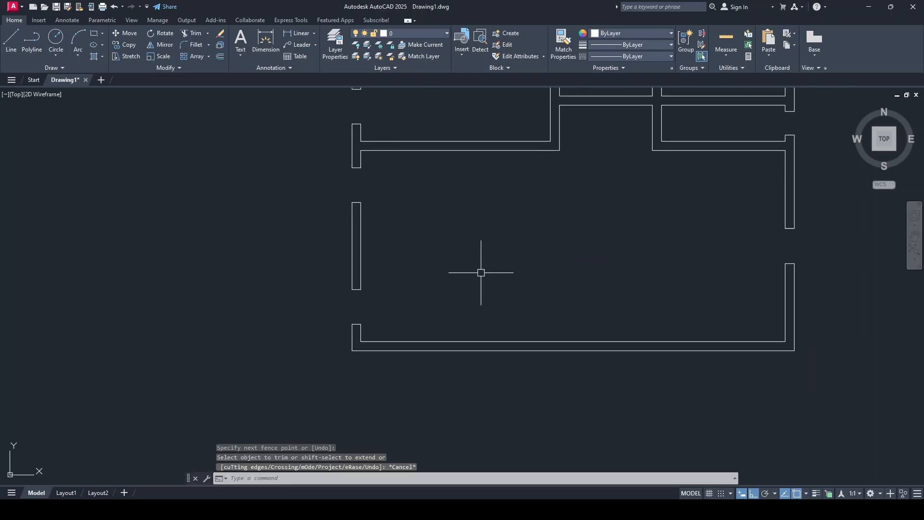
middle_drag(495, 268, 492, 288)
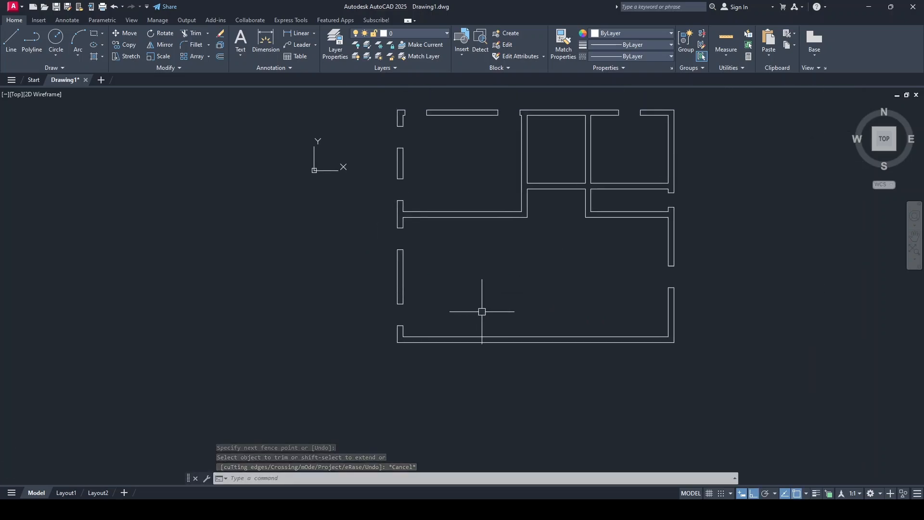
scroll(611, 206, up, 2)
mouse_move(611, 207)
middle_down()
mouse_move(598, 340)
mouse_move(605, 374)
middle_up()
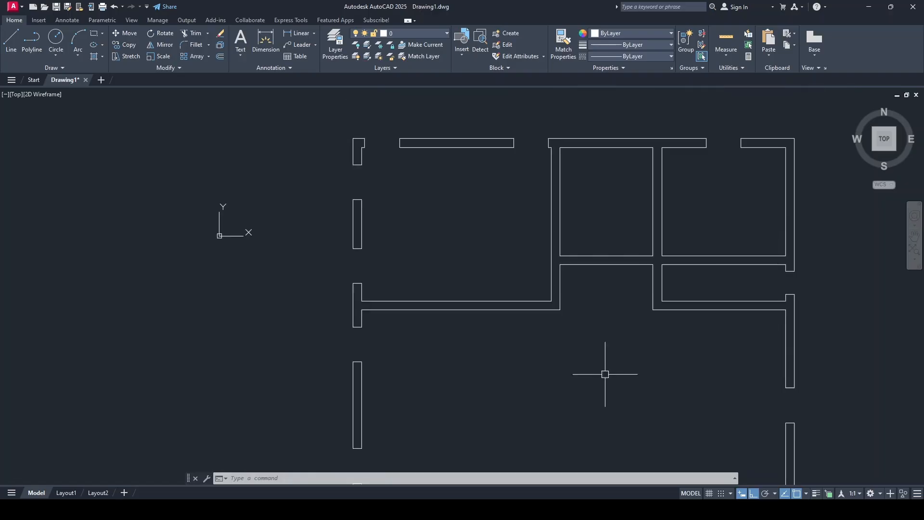
scroll(546, 138, up, 4)
click(452, 169)
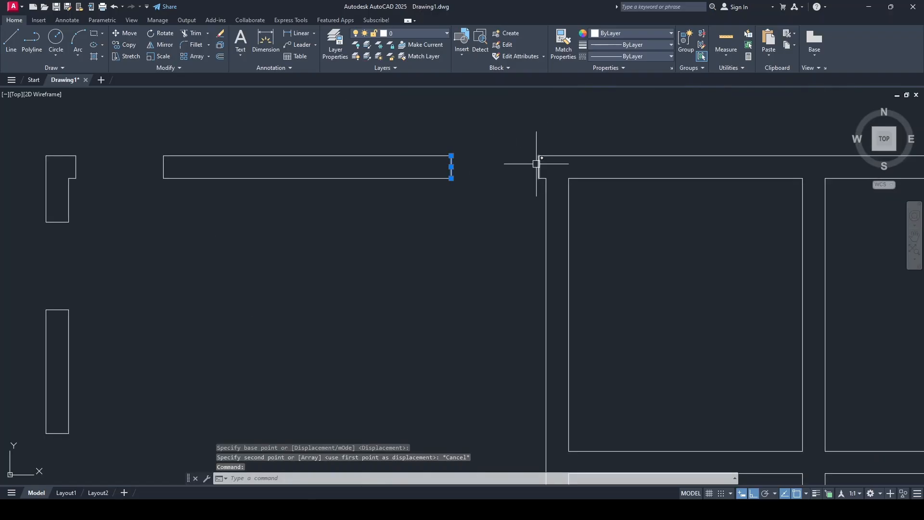
click(539, 163)
click(129, 45)
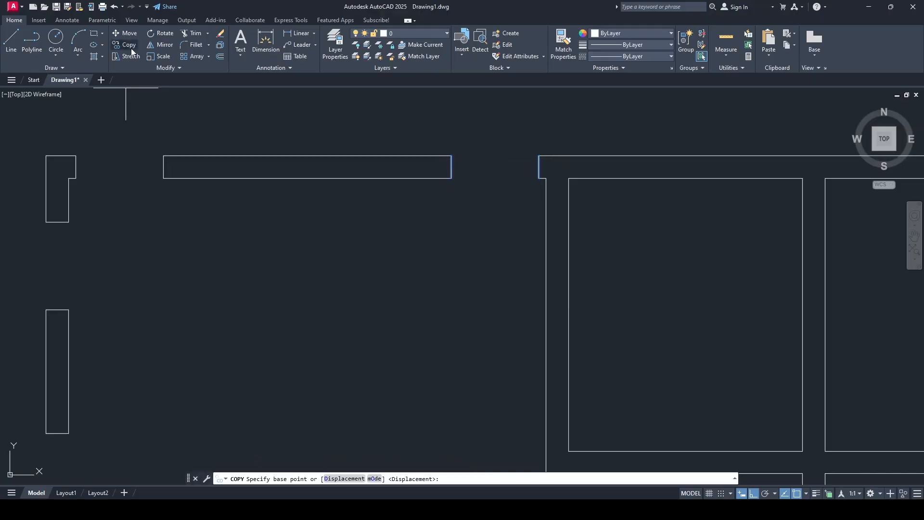
click(452, 156)
scroll(423, 265, down, 5)
scroll(367, 347, up, 8)
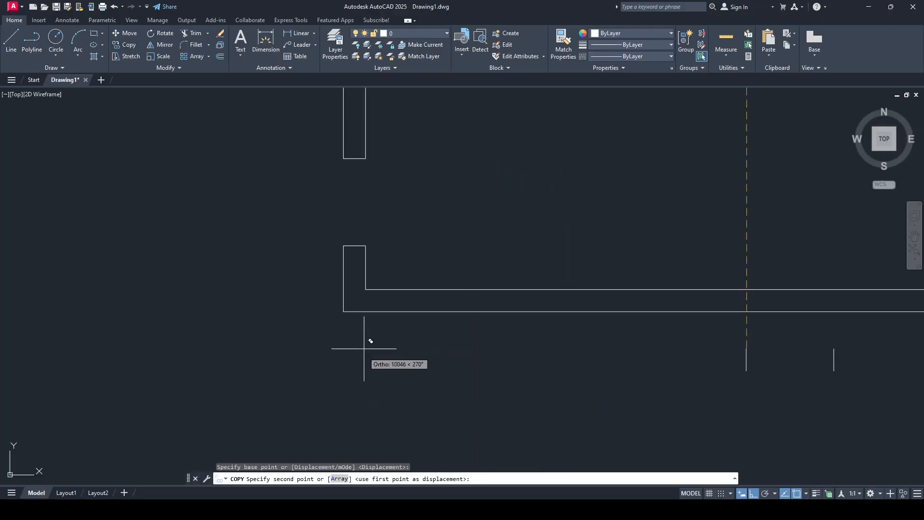
click(367, 282)
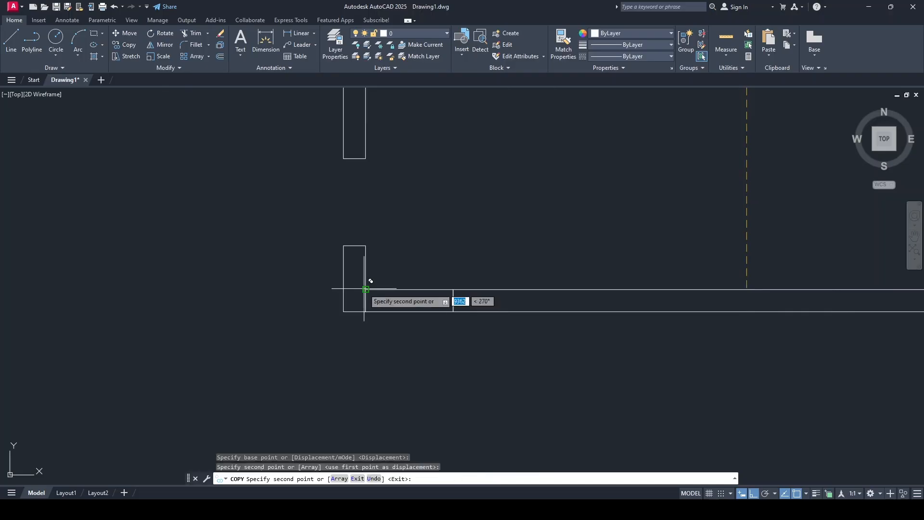
key(Escape)
- Move the two copied jamb lines 1200 mm to the right along the large room's bottom wall
click(365, 301)
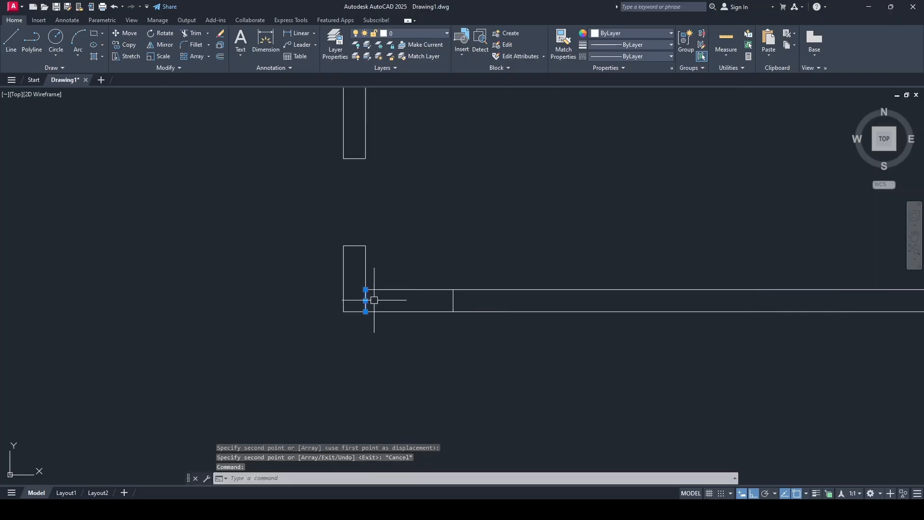
click(453, 297)
click(129, 33)
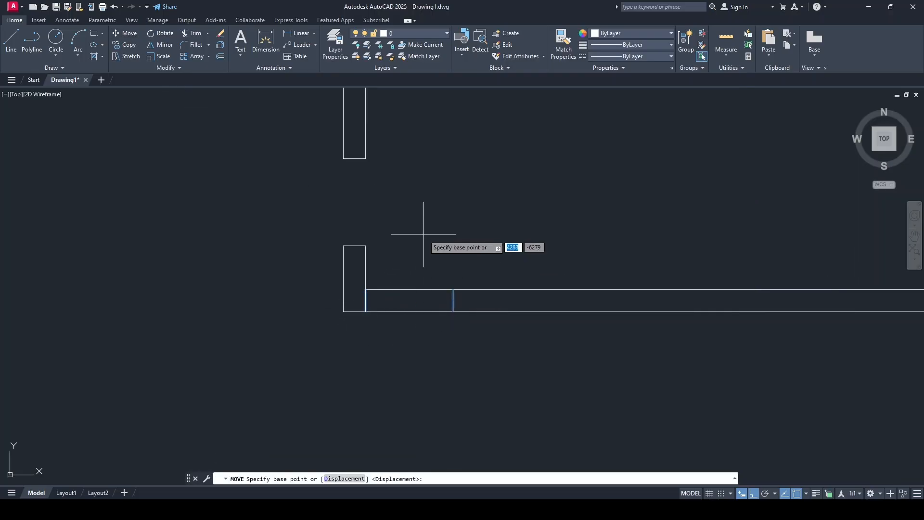
click(405, 234)
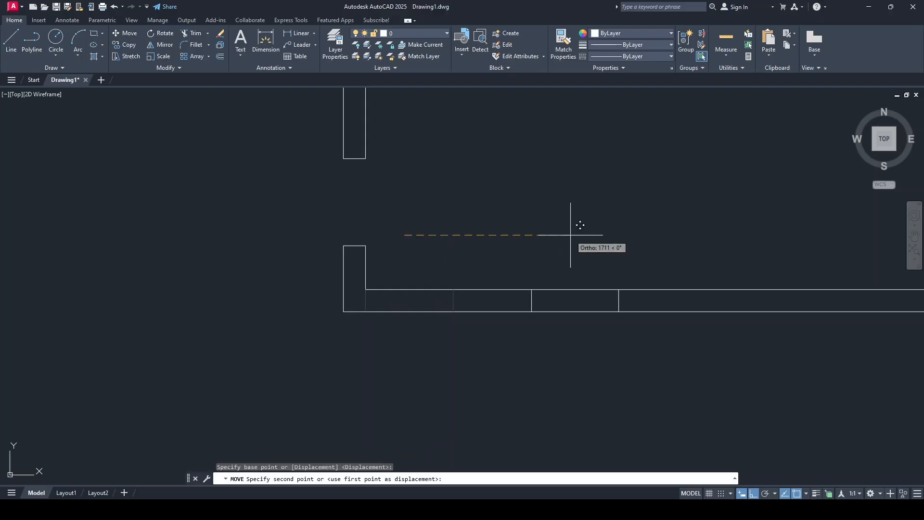
text(12)
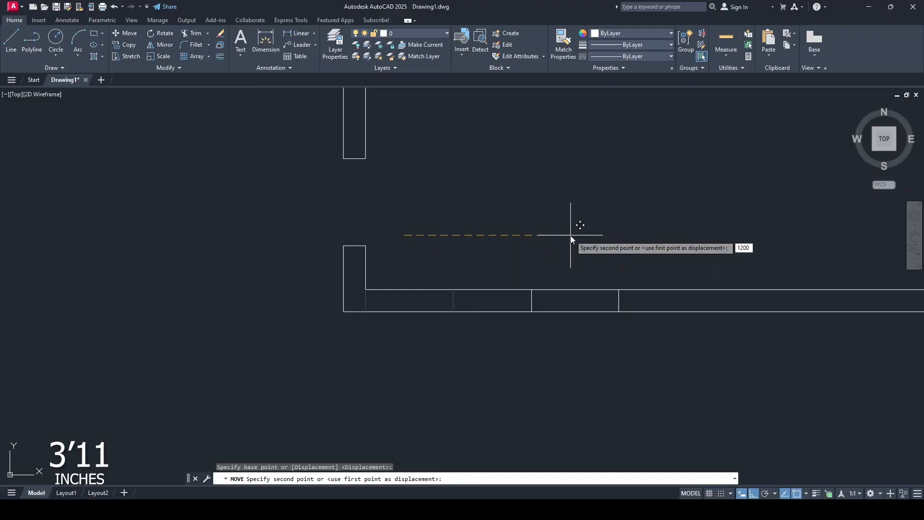
text(00)
key(Return)
- Mirror both jamb lines about a vertical axis through the midpoint of the large room's bottom wall, keeping the originals
click(568, 299)
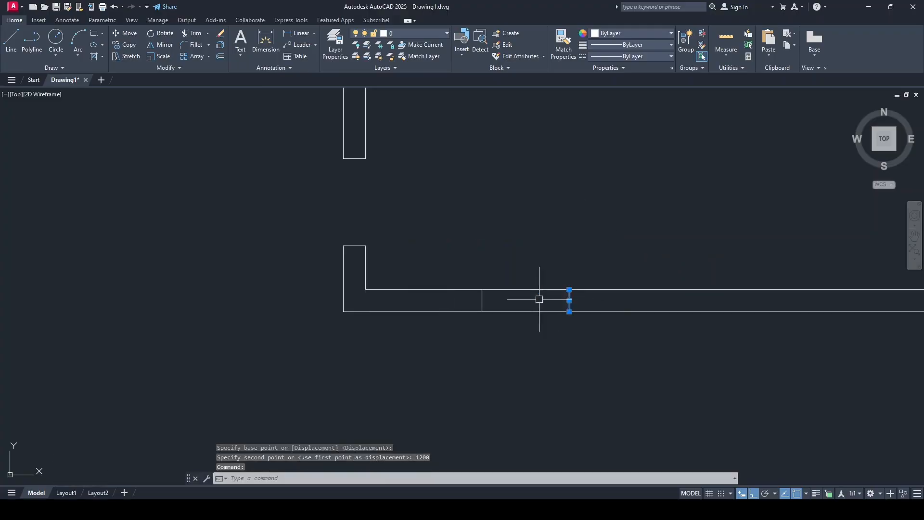
scroll(560, 298, down, 4)
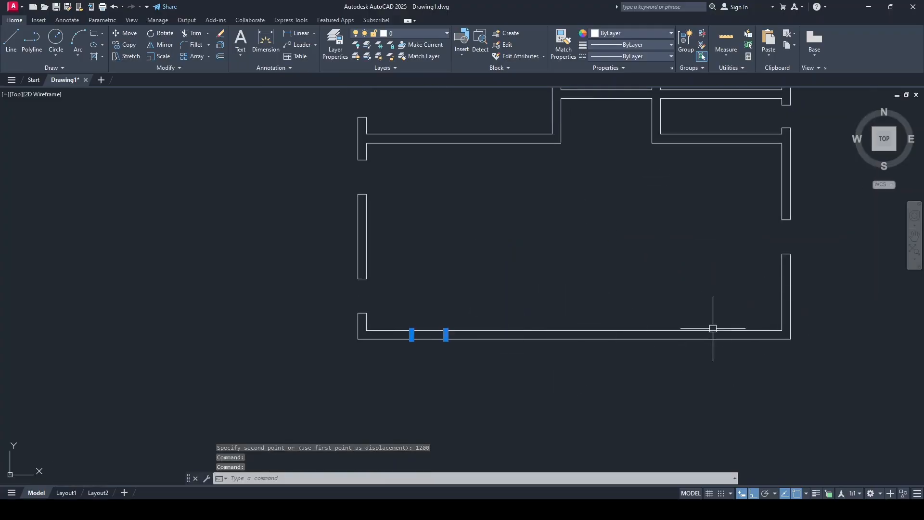
click(156, 44)
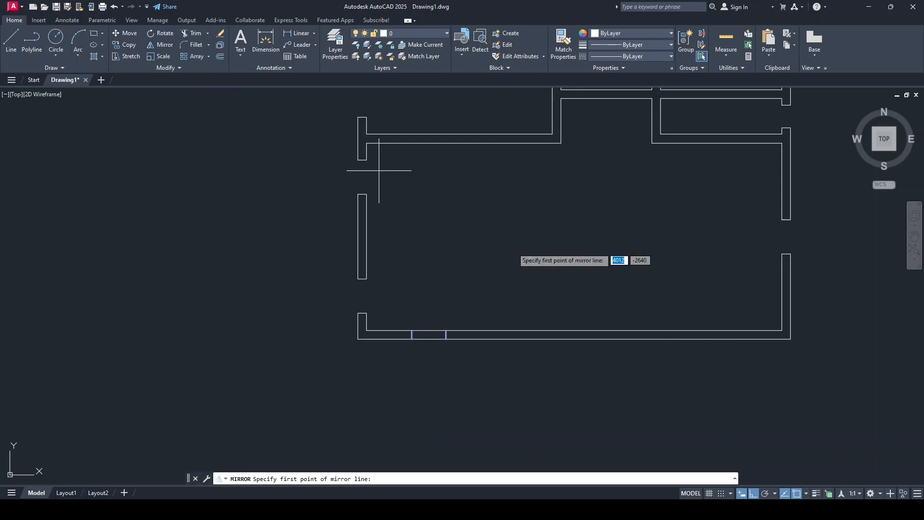
click(574, 330)
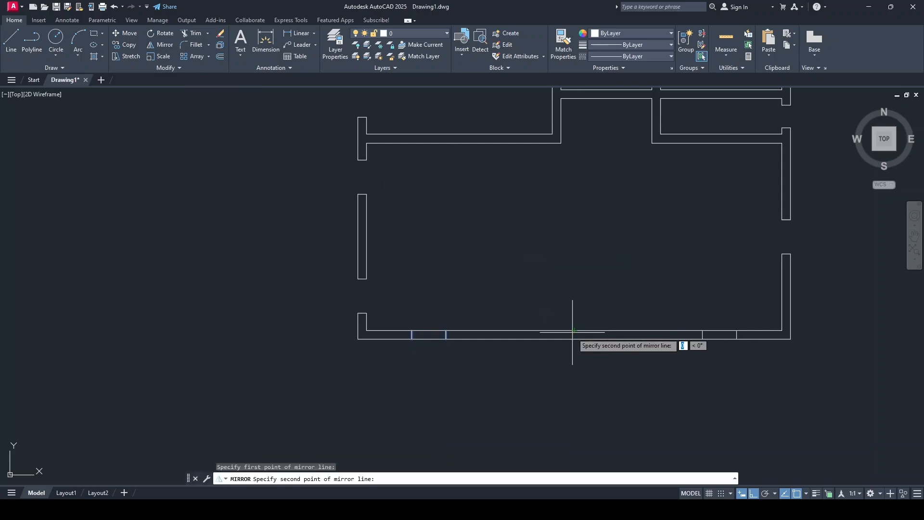
click(588, 197)
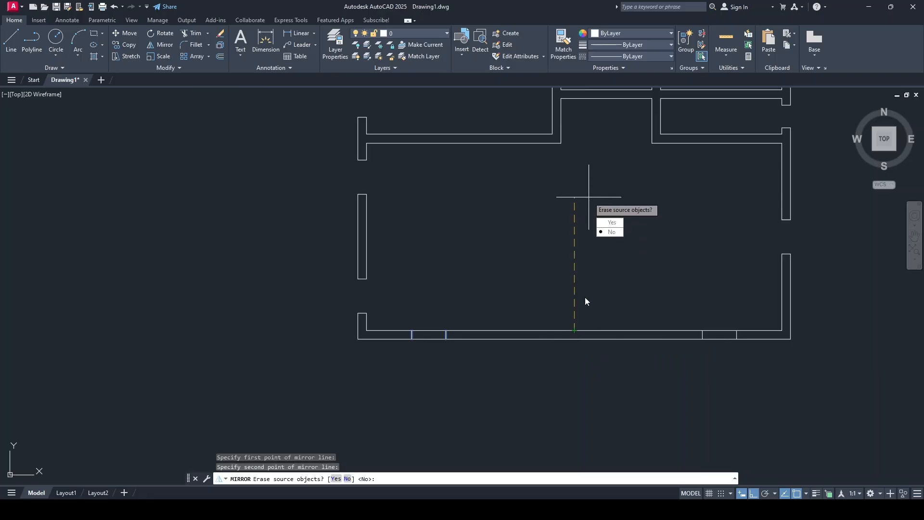
click(606, 233)
- Trim both wall lines between each pair of jamb lines in the large room's bottom wall to form two window openings
click(192, 33)
click(428, 330)
click(437, 339)
click(724, 339)
click(725, 331)
key(Escape)
- Copy both jamb lines of the left window opening in the large room's bottom wall 3000 mm to the right
scroll(445, 344, up, 4)
click(360, 316)
click(446, 317)
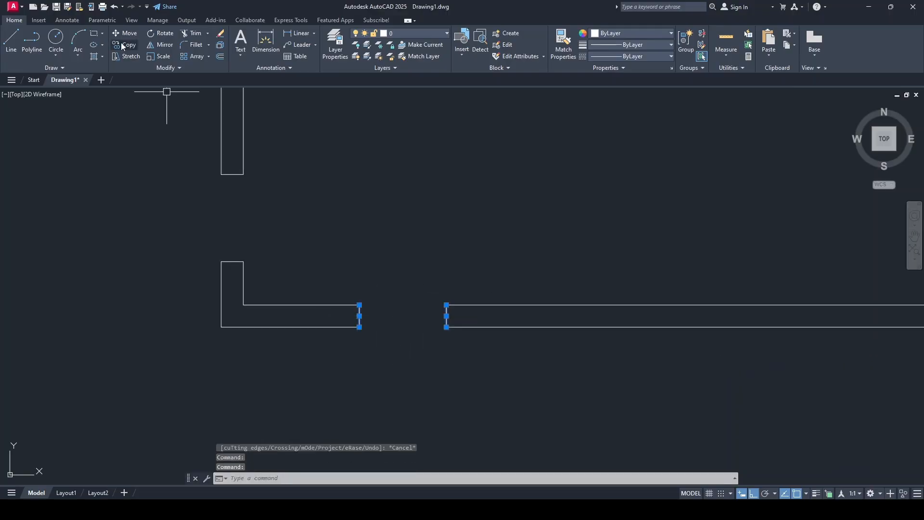
click(123, 45)
click(361, 261)
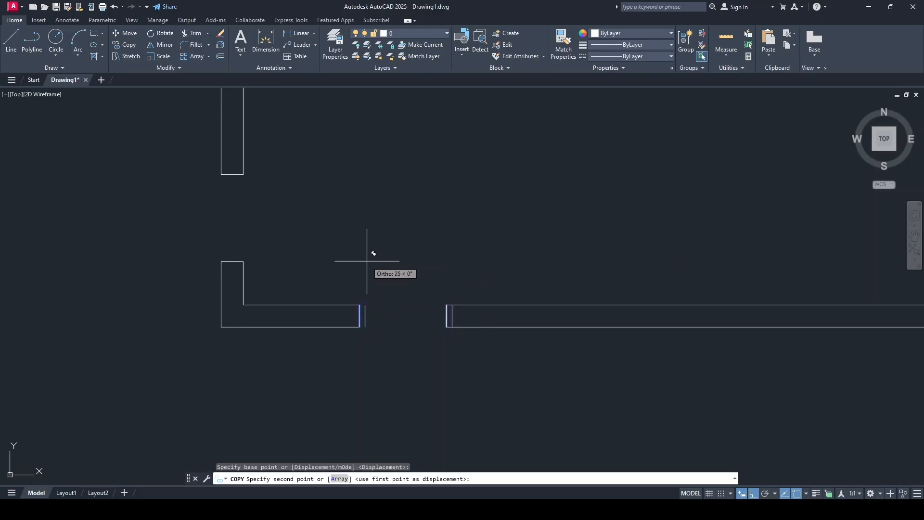
text(300)
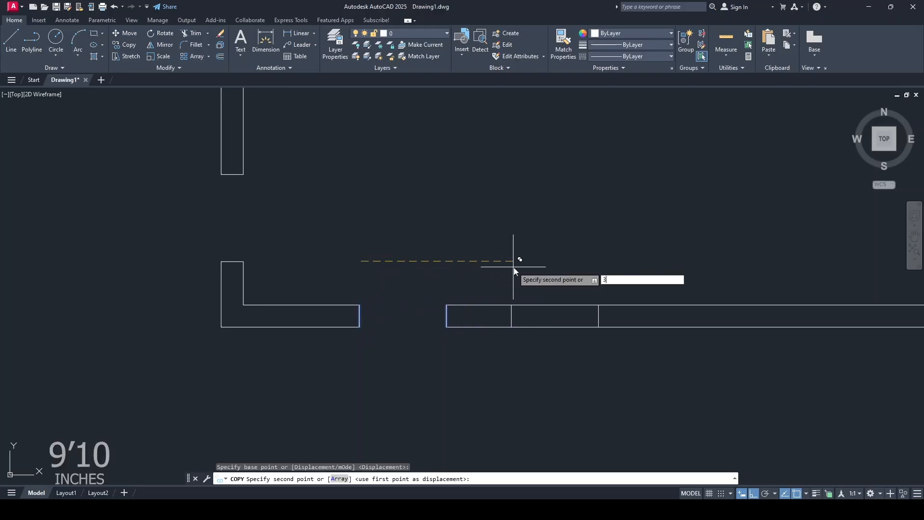
key(Return)
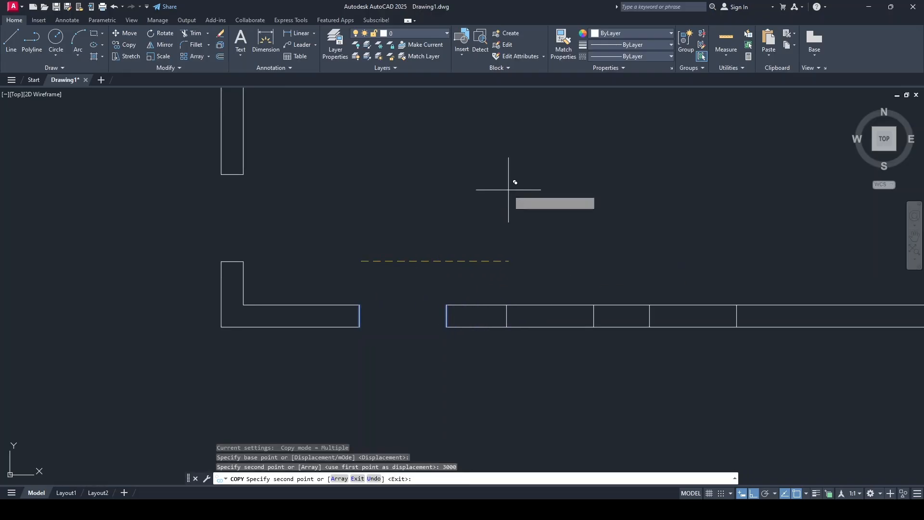
key(Escape)
- Trim both wall lines between the two copied jamb lines to form the middle opening in the bottom wall
scroll(466, 327, down, 4)
scroll(490, 365, up, 4)
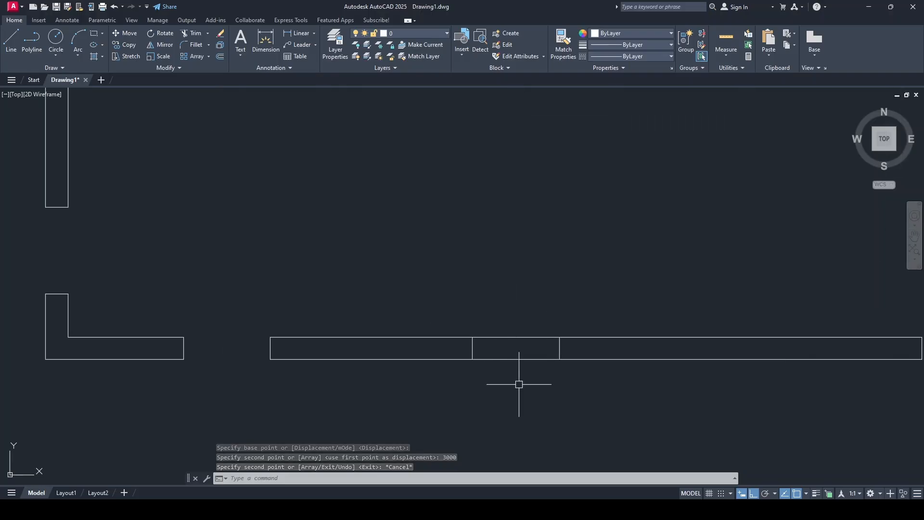
click(192, 36)
click(516, 358)
click(518, 335)
key(Escape)
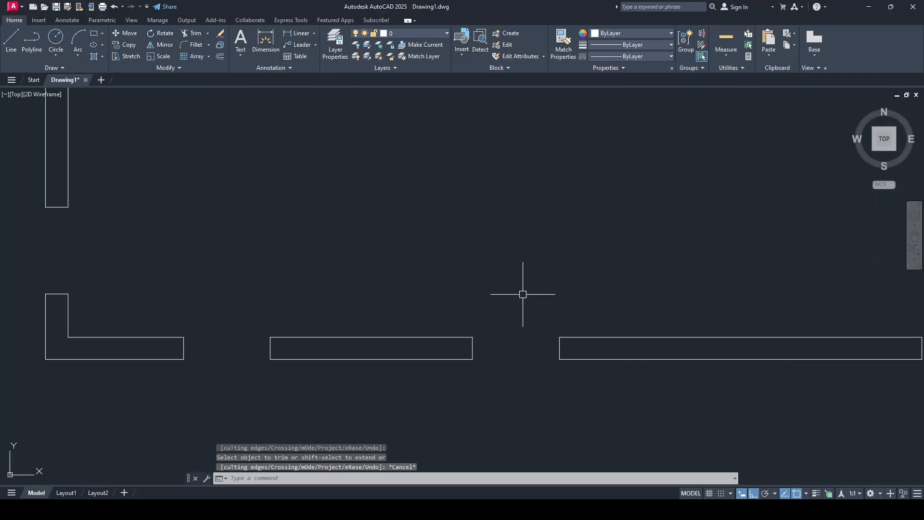
- Extend the recess's top wall line left across the upper-left room's partition to its far wall line
middle_click(532, 256)
middle_click(532, 255)
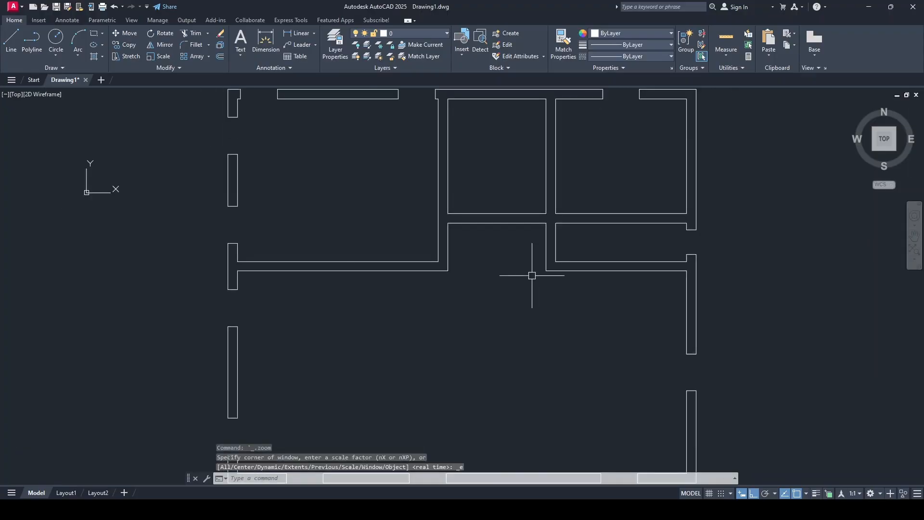
scroll(532, 273, down, 2)
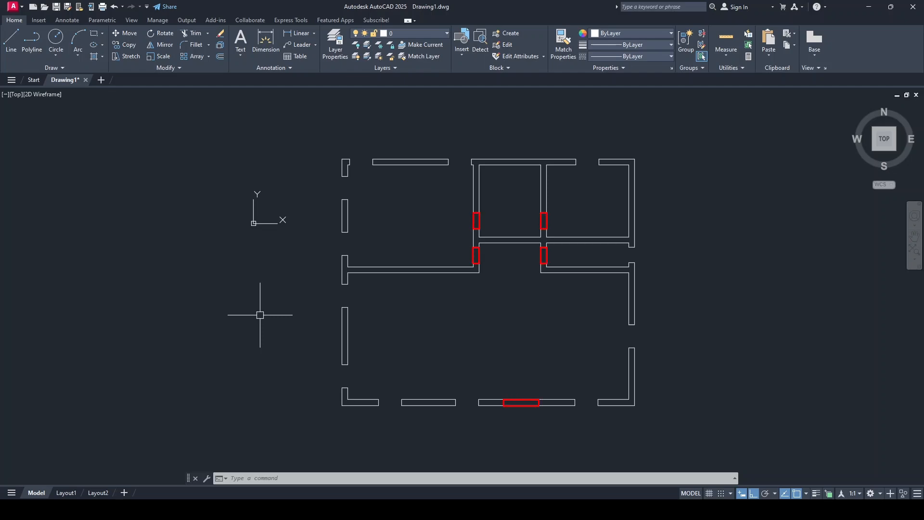
scroll(485, 261, up, 3)
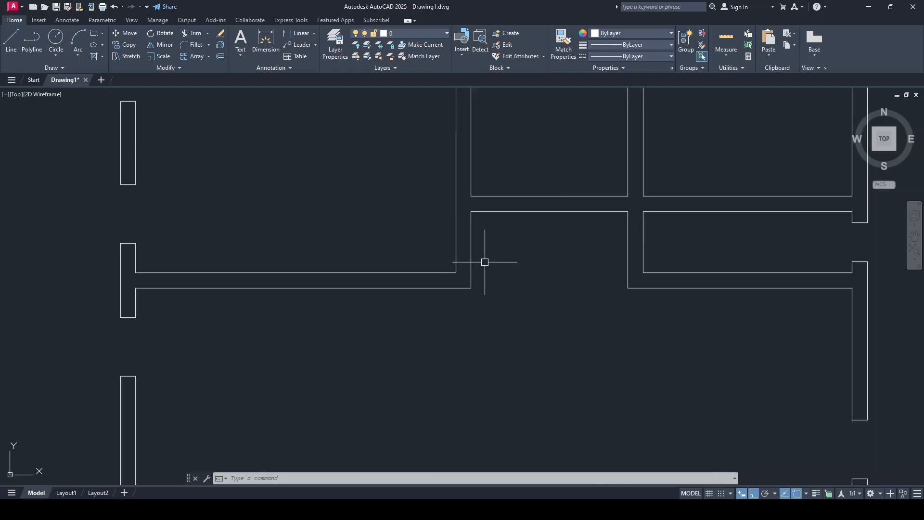
middle_drag(502, 229, 555, 304)
scroll(374, 231, down, 2)
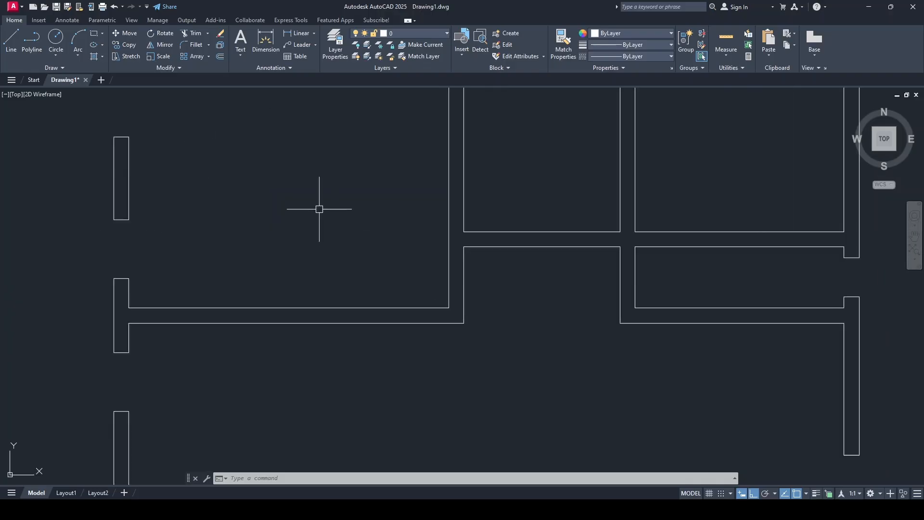
click(208, 34)
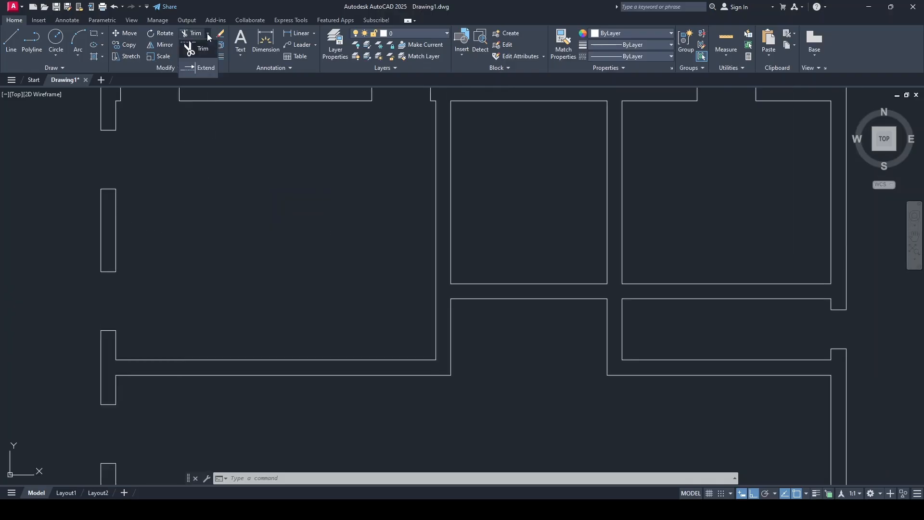
click(200, 69)
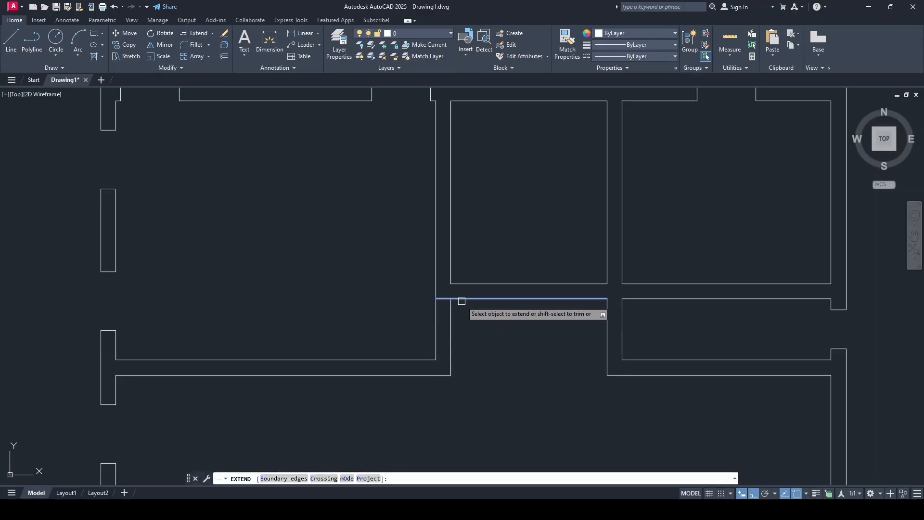
click(462, 301)
key(Return)
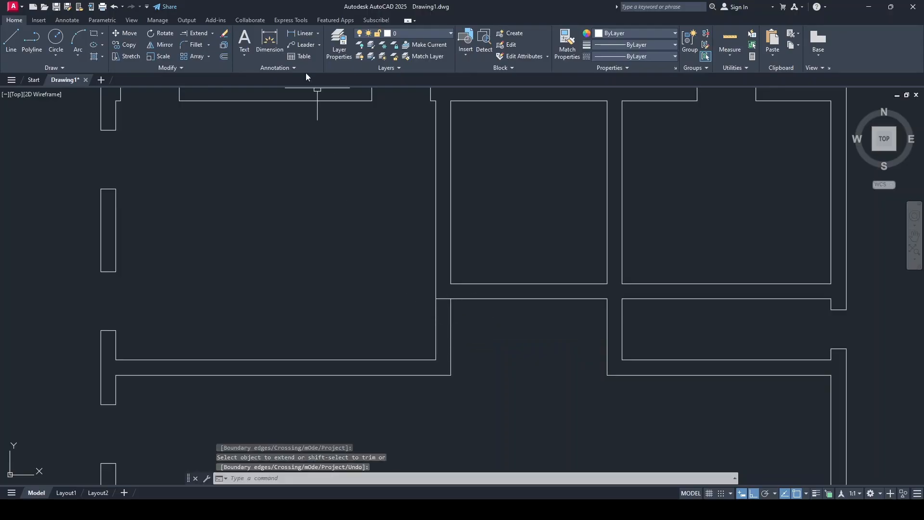
- Offset the extended recess line 900 mm downward to mark the upper-left room's door opening
click(225, 57)
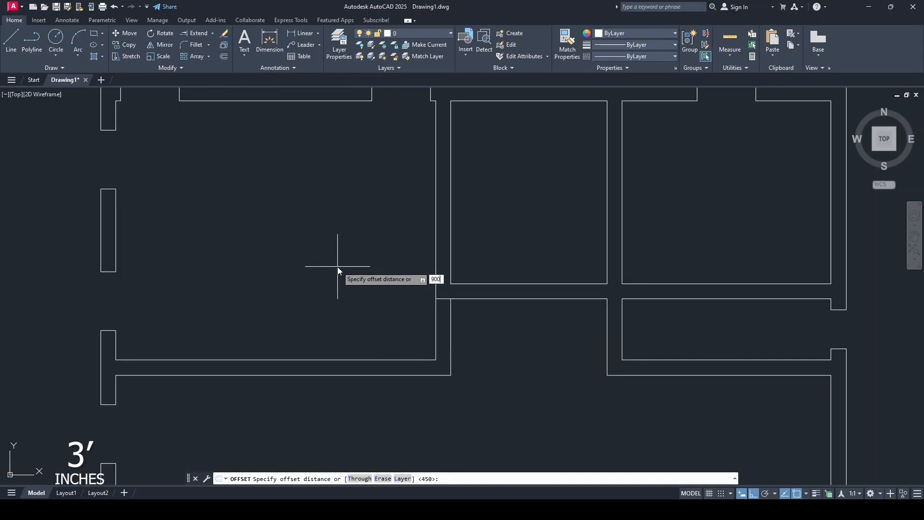
key(Return)
click(445, 299)
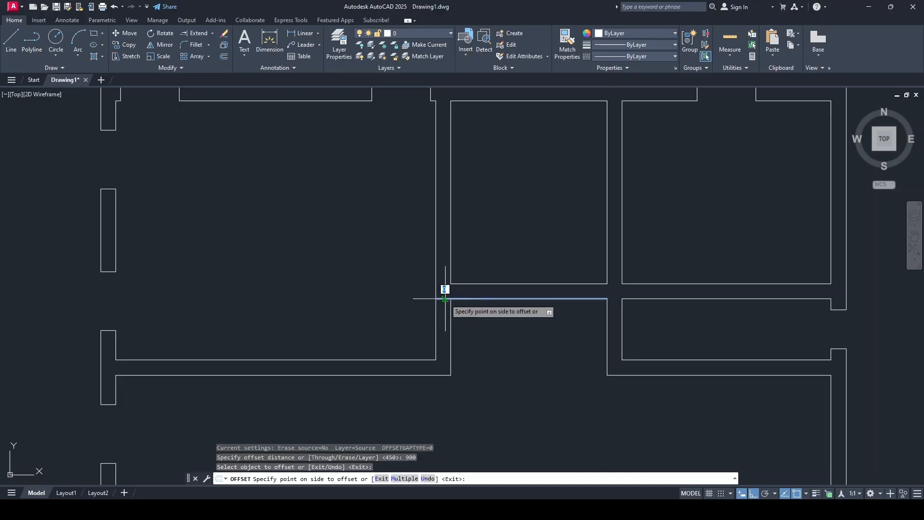
click(447, 365)
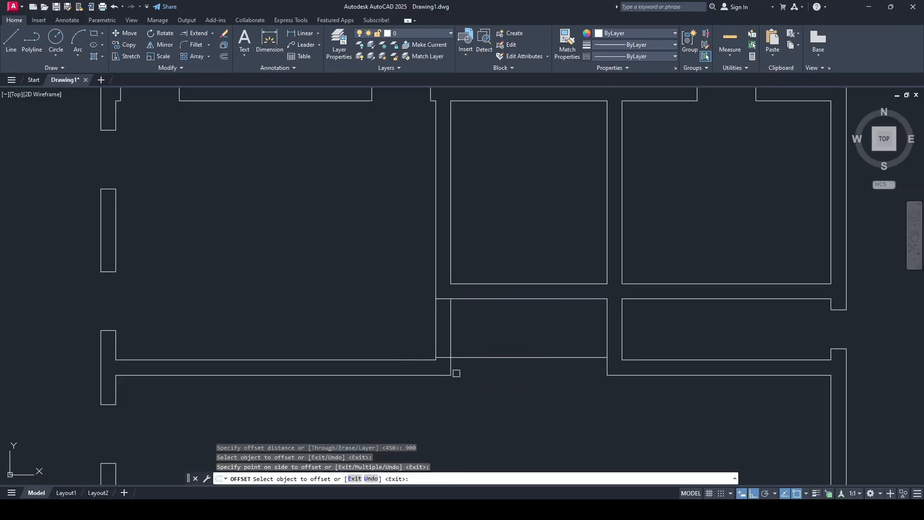
key(Escape)
- Trim both partition lines between the door jambs and the excess offset line crossing the recess to open the upper-left room's doorway
click(187, 38)
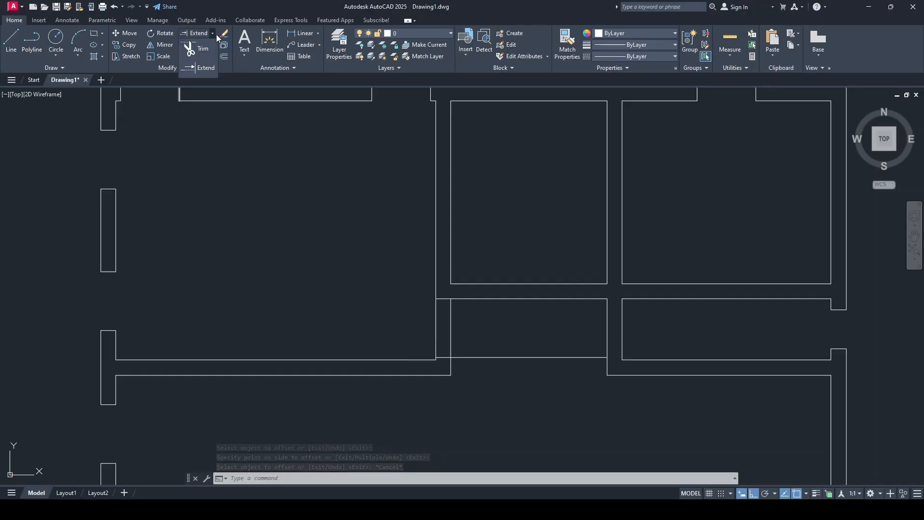
click(205, 47)
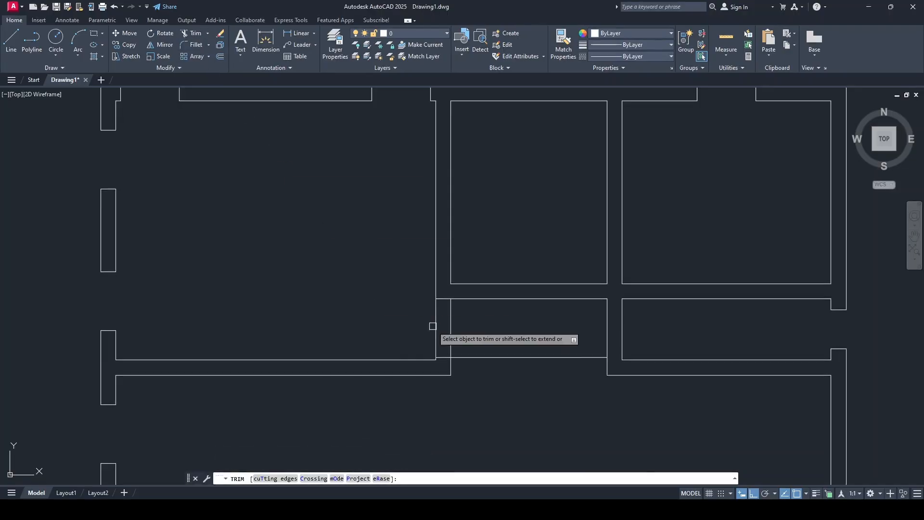
click(450, 318)
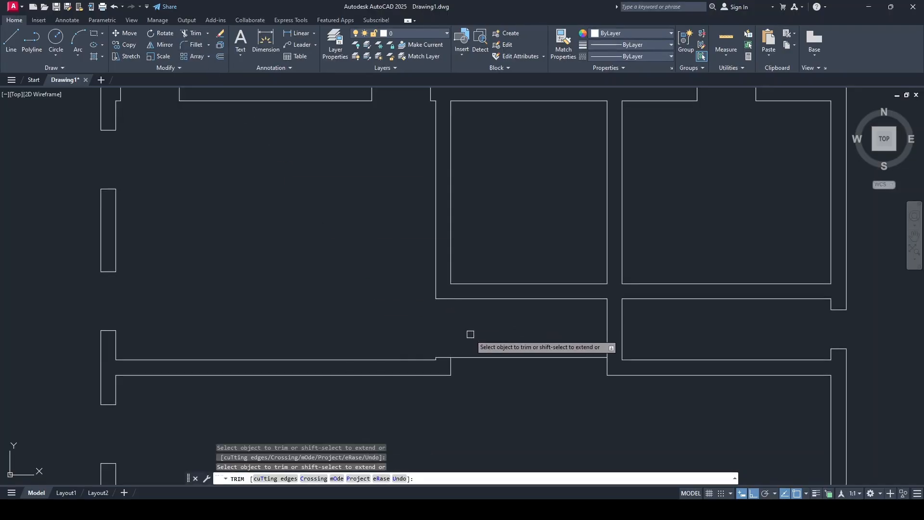
click(480, 356)
key(Escape)
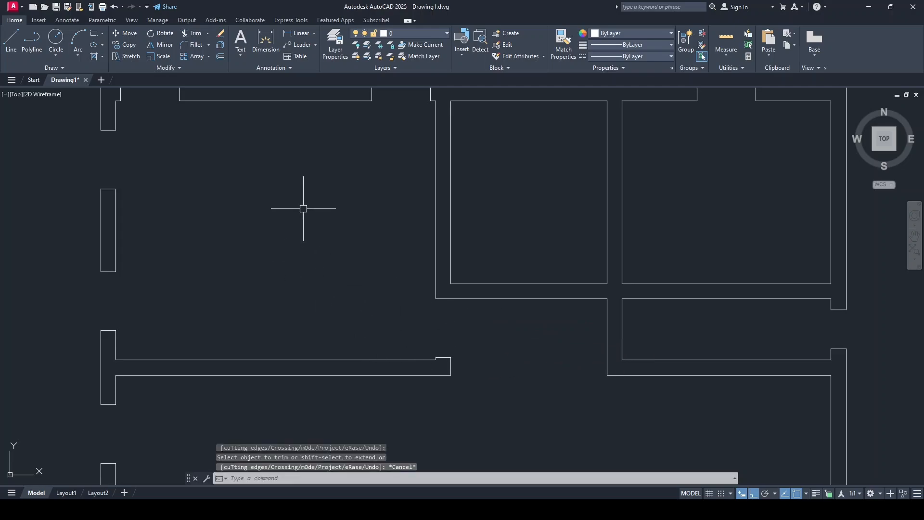
- Extend the small right-hand room's top wall line left across the partition to the recess
mouse_move(594, 319)
middle_down()
mouse_move(467, 314)
mouse_move(482, 315)
middle_up()
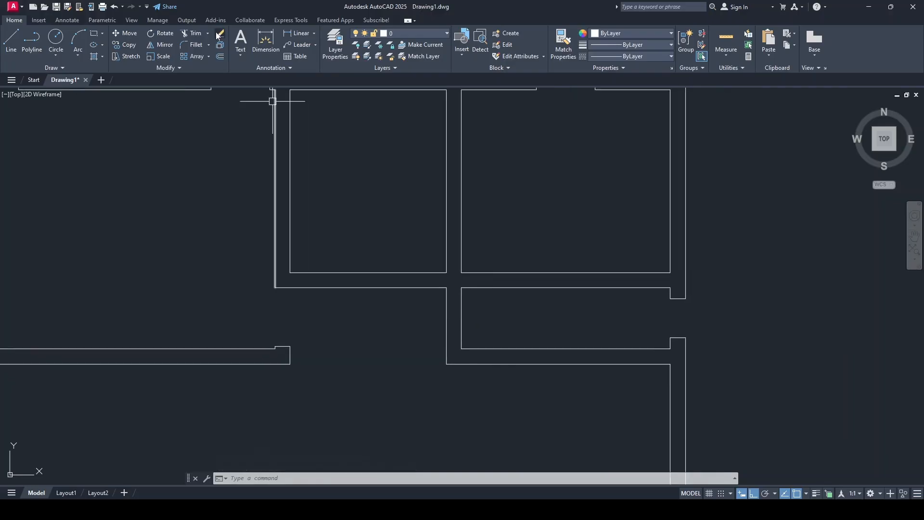
click(207, 33)
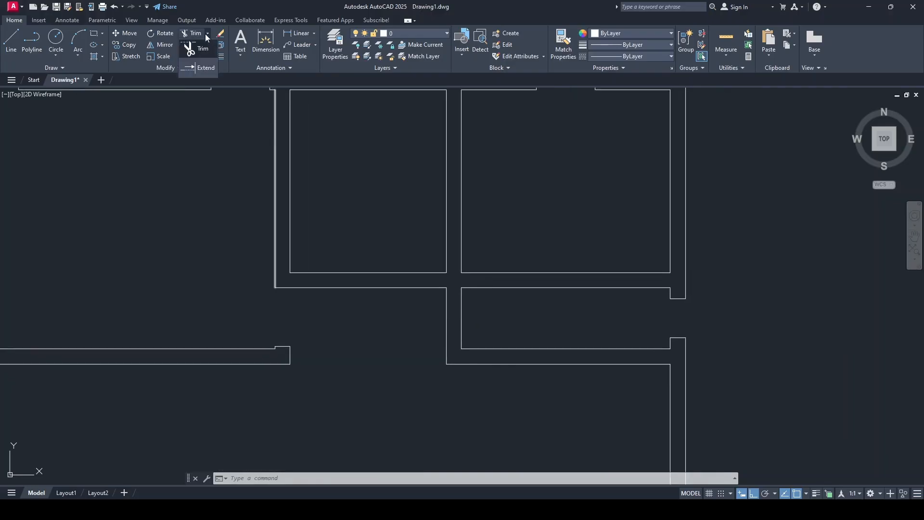
click(207, 68)
key(Escape)
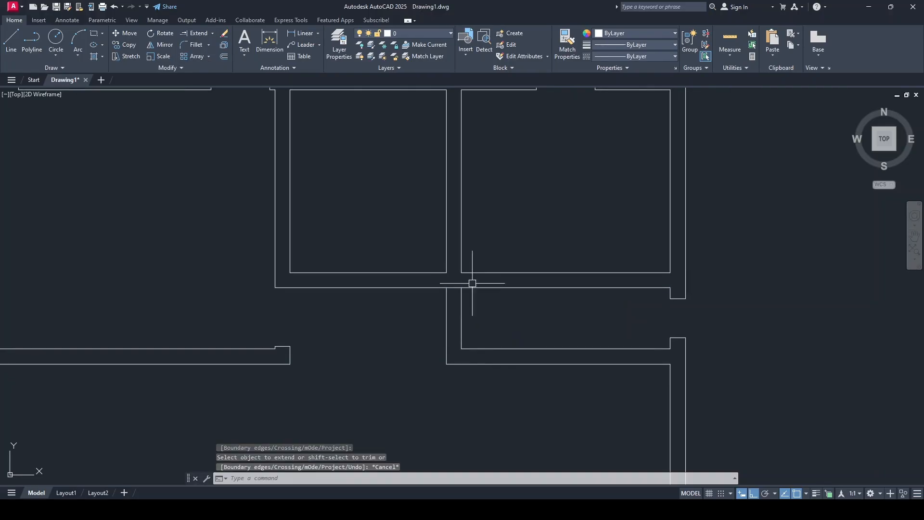
- Offset the small right-hand room's extended top wall line 750 mm downward
text(o)
key(Return)
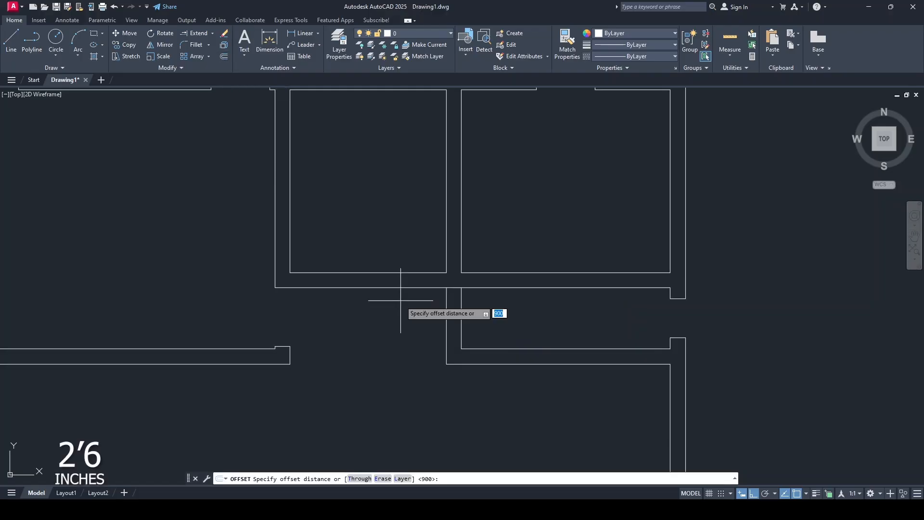
text(750)
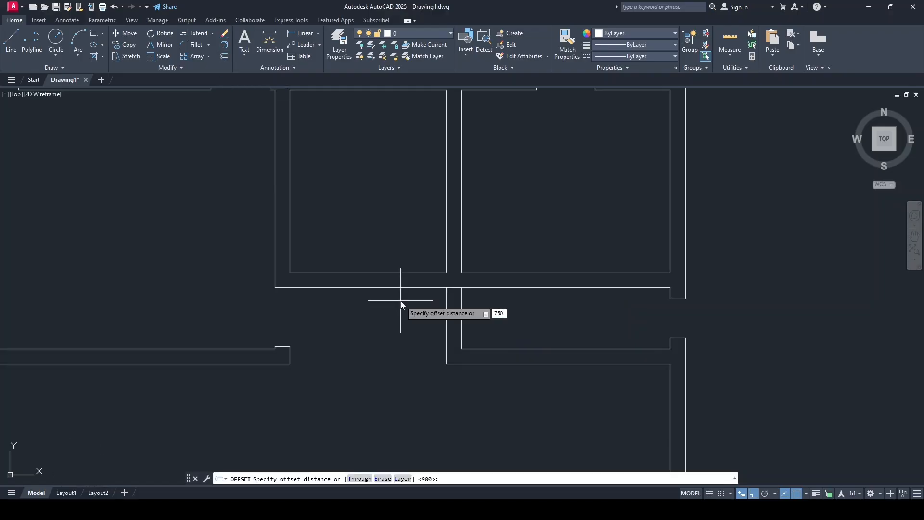
key(Return)
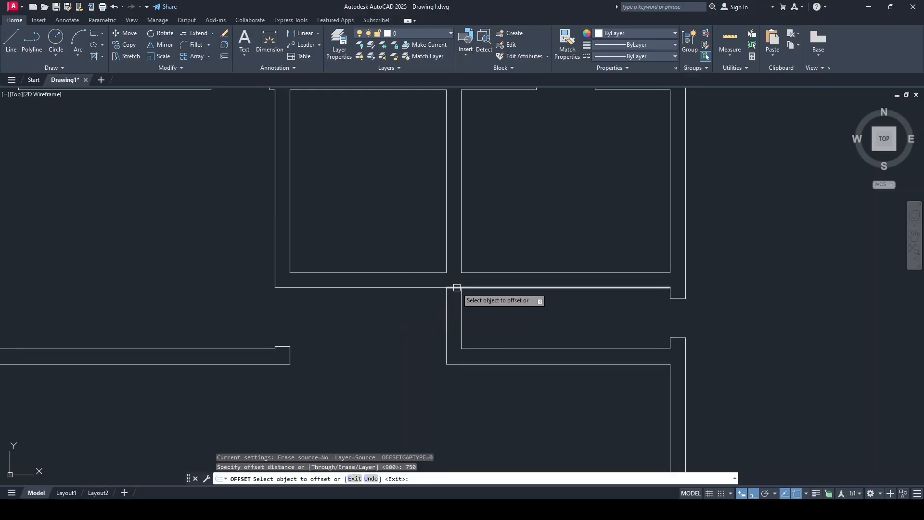
click(455, 287)
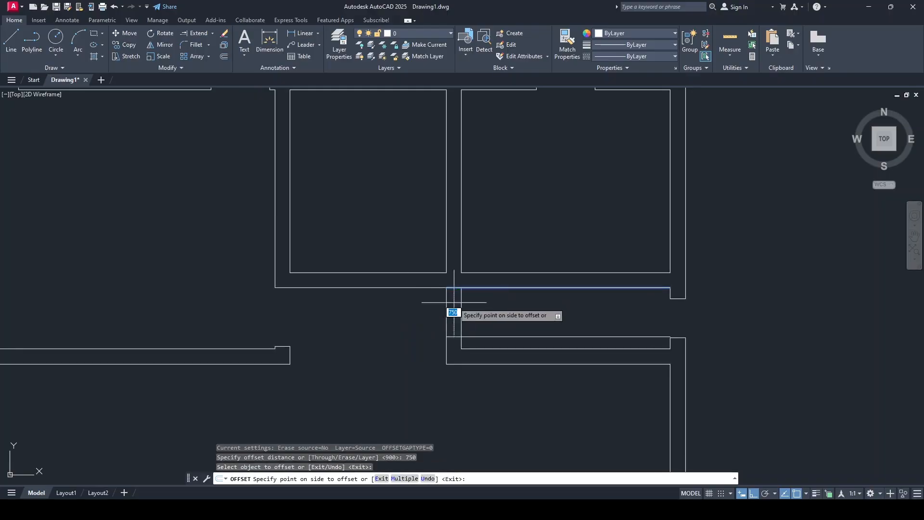
click(448, 401)
key(Escape)
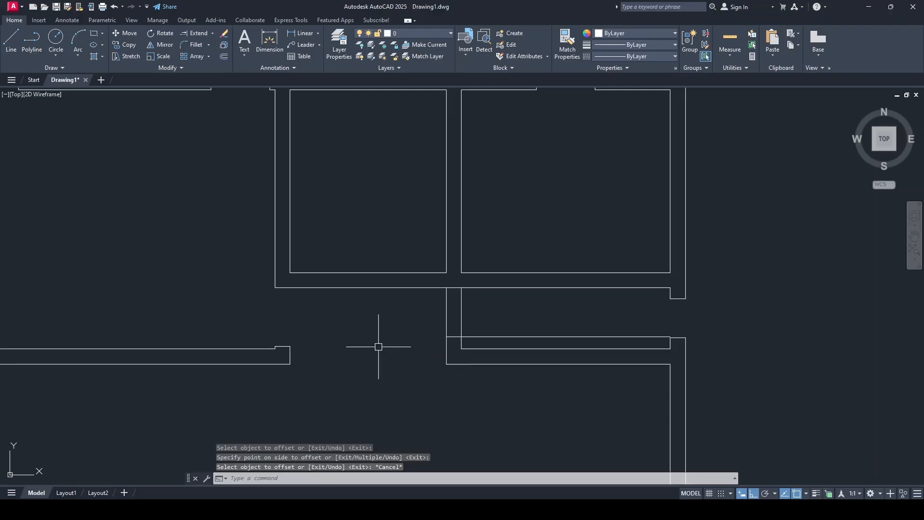
- Trim both partition lines above the 750 mm offset line and its excess inside the small room to form the doorway
click(197, 34)
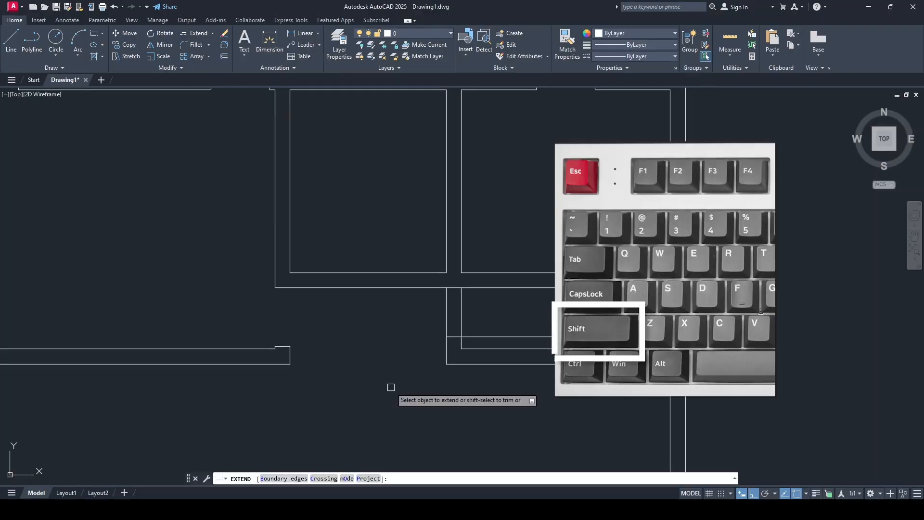
shift+click(445, 322)
shift+click(460, 316)
shift+click(480, 337)
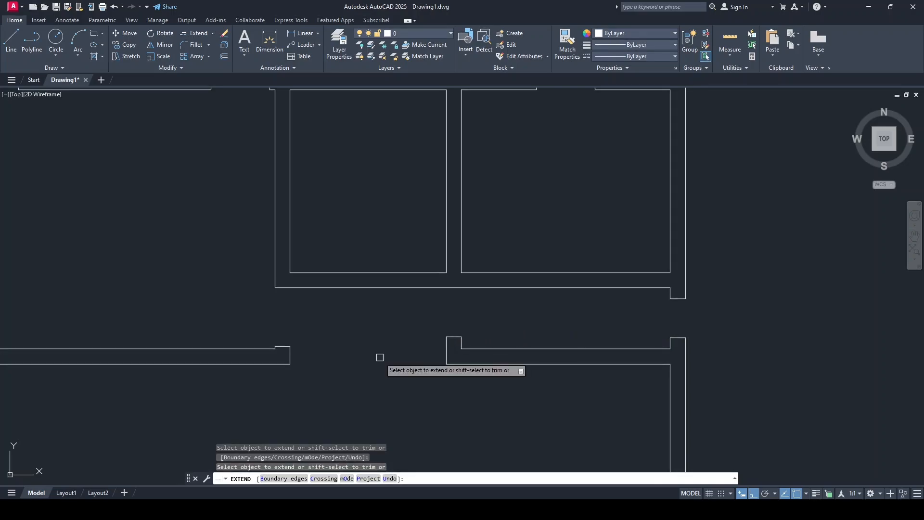
key(Escape)
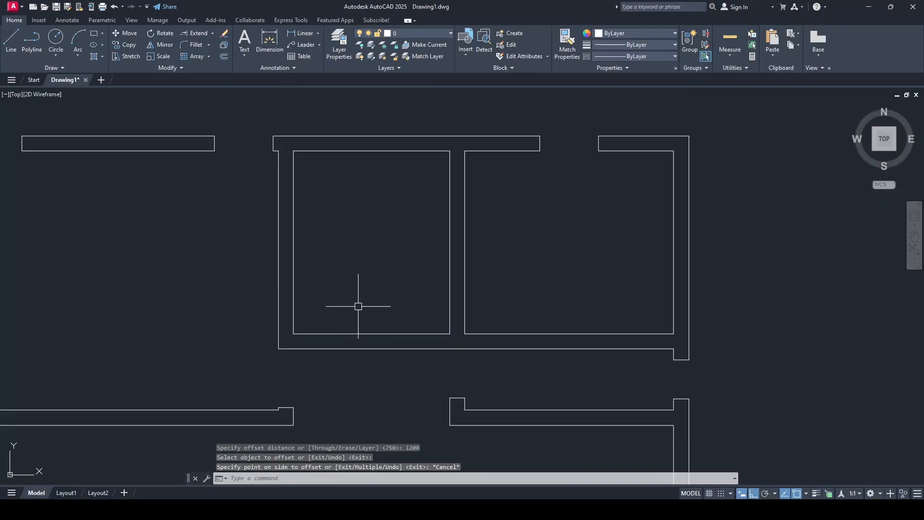
- Offset the upper middle room's inner bottom wall line 1000 mm upward into the room
click(224, 58)
text(1000)
key(Return)
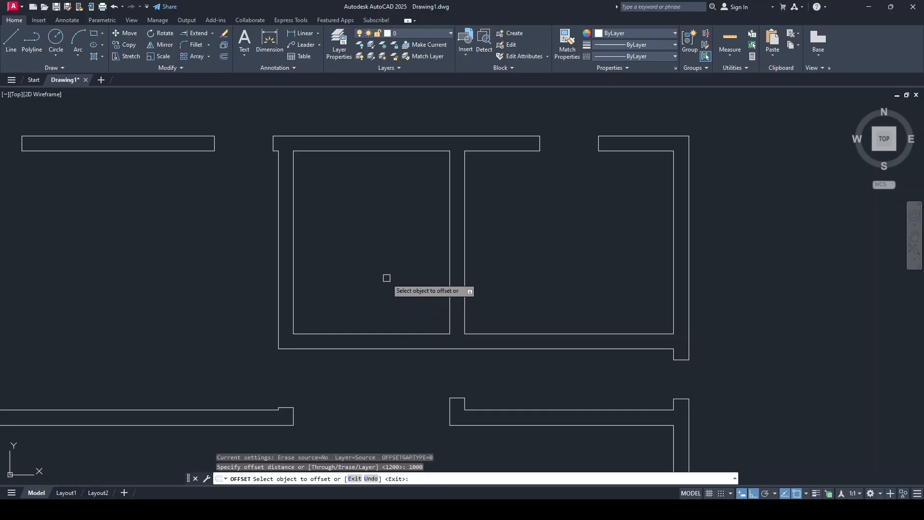
click(384, 333)
click(385, 246)
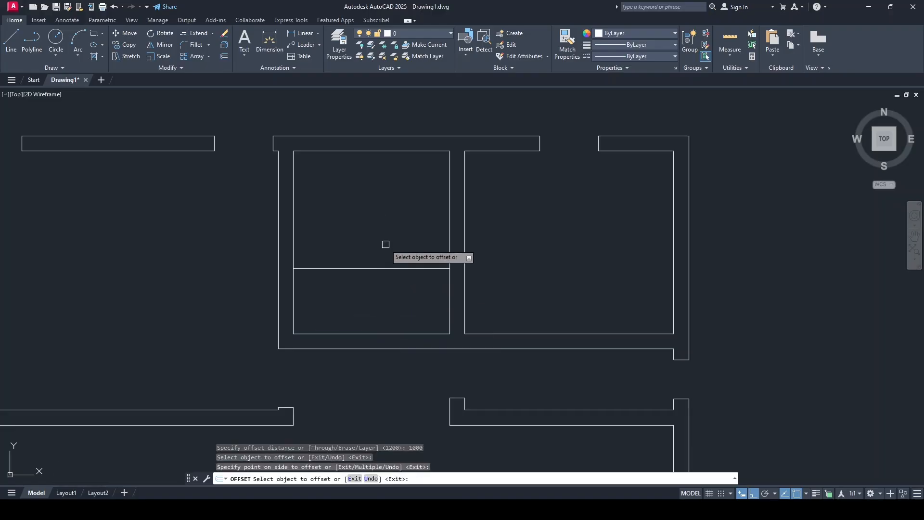
key(Escape)
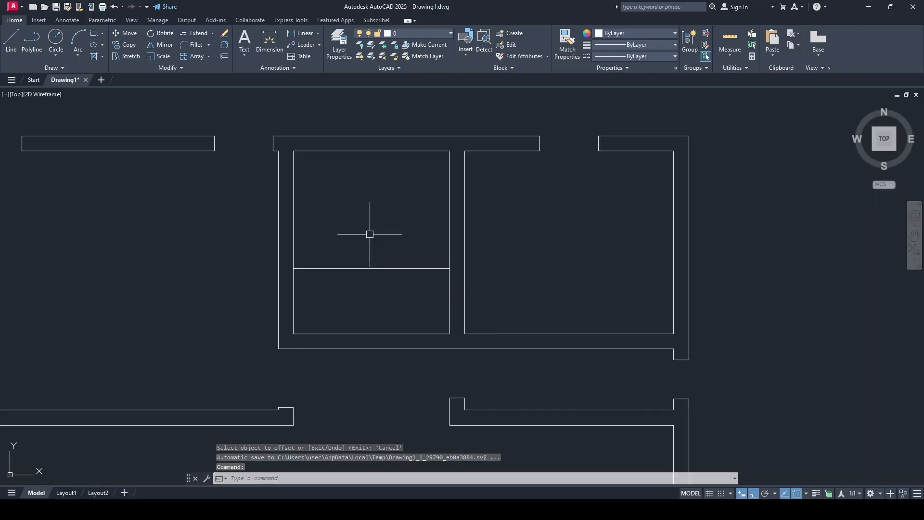
- Extend the 1000 mm offset line across both side partitions and the room's inner bottom wall line left across the left partition
click(191, 33)
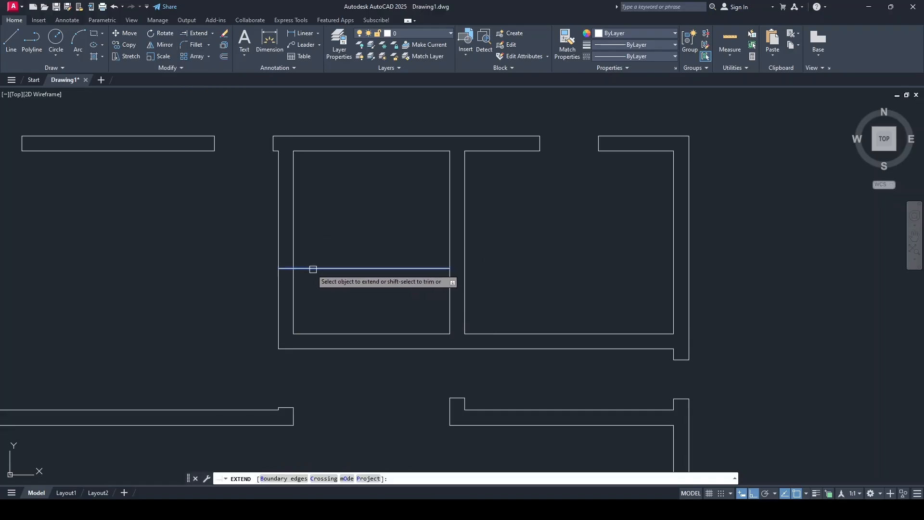
click(310, 268)
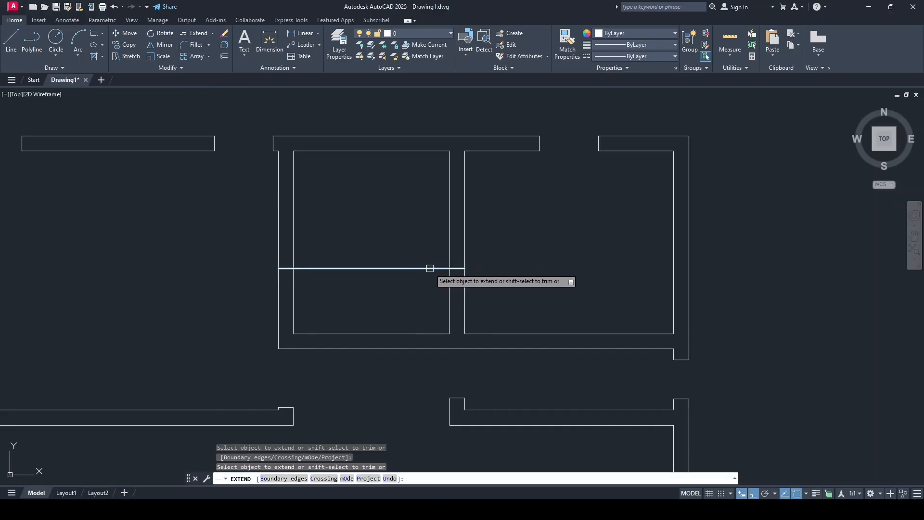
click(302, 333)
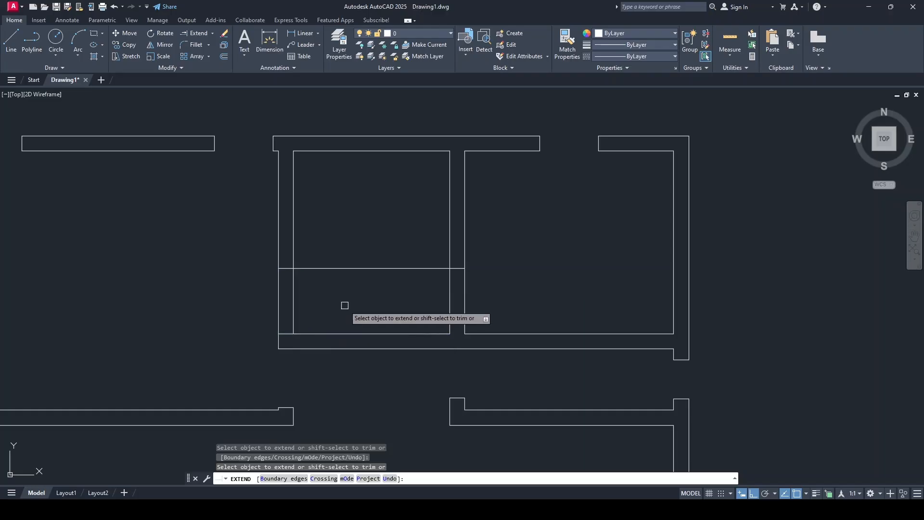
- Trim the left partition lines between the two extended lines and the offset line's excess inside the upper middle room to form the doorway
shift+click(293, 296)
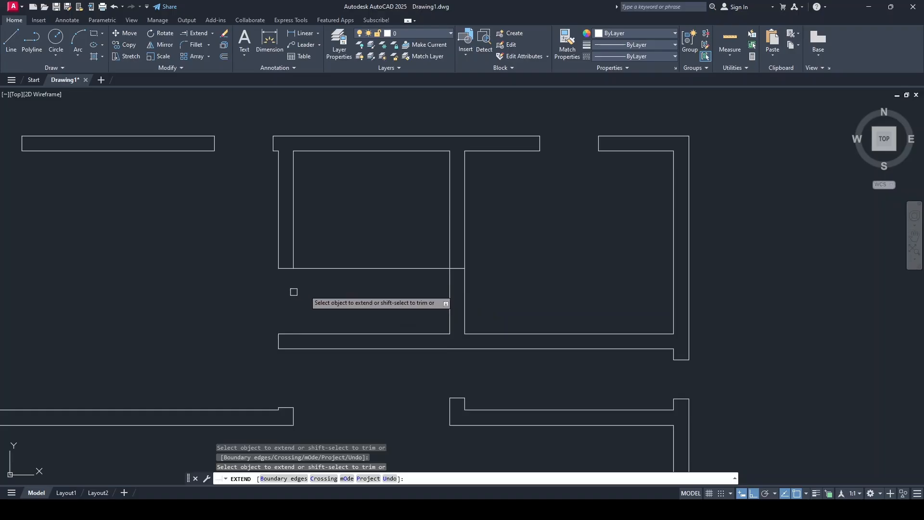
shift+click(339, 269)
key(Return)
- Offset the short cross line in the partition between the upper middle and upper right rooms 750 mm downward
text(o)
key(Return)
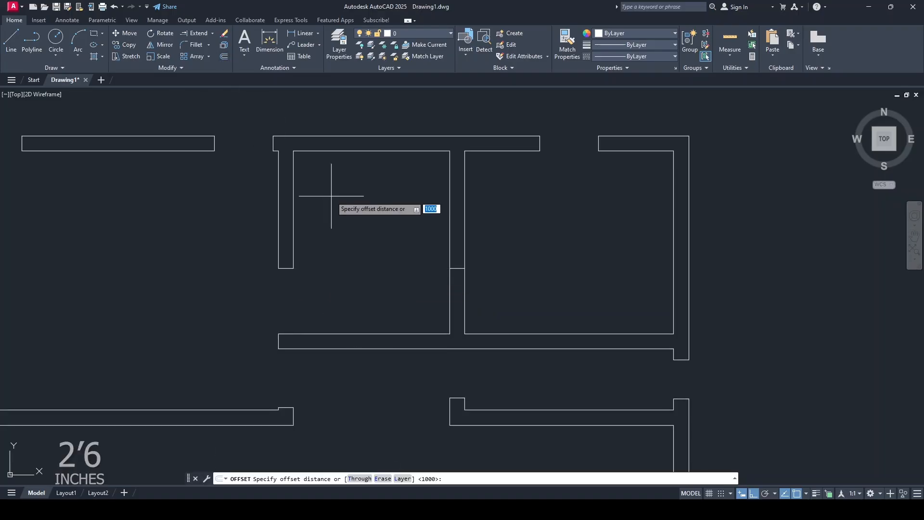
text(750)
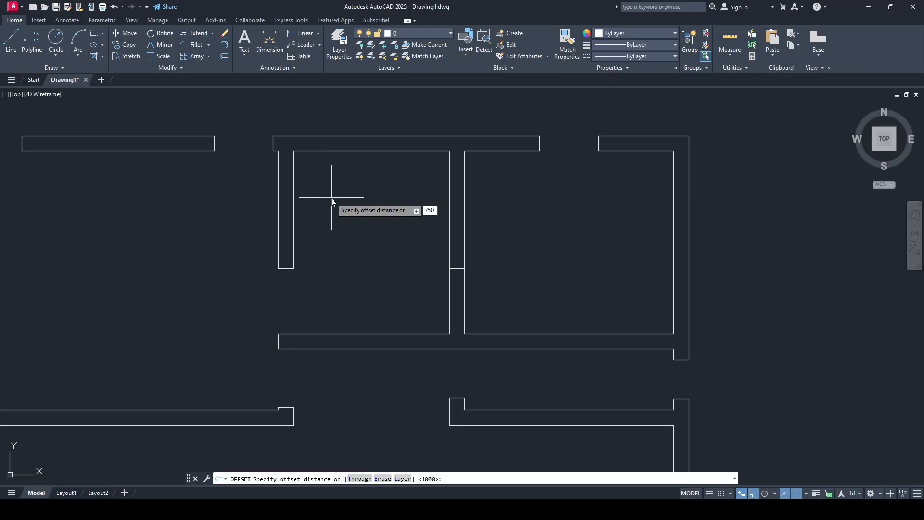
key(Return)
click(459, 268)
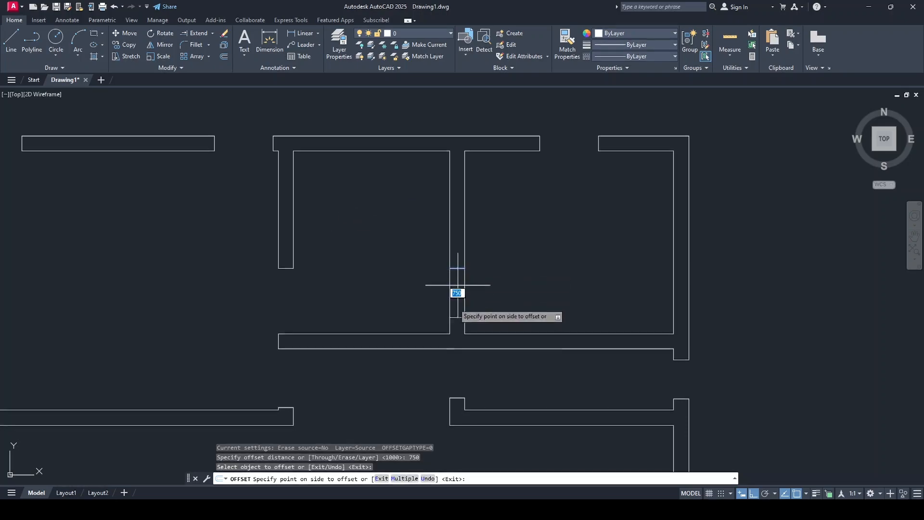
click(448, 366)
key(Escape)
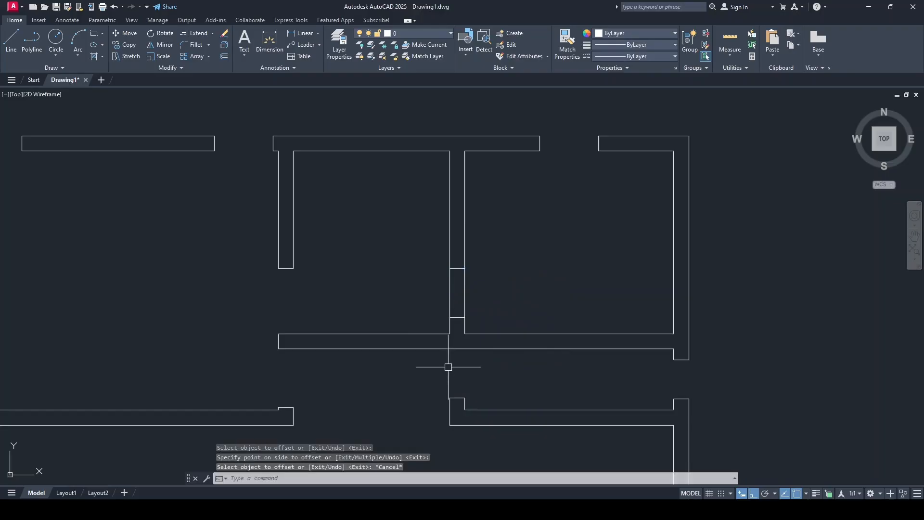
- Trim both lines of the right partition between the two short cross lines to form the doorway
text(tr)
key(Return)
click(464, 288)
click(450, 295)
key(Escape)
middle_click(408, 251)
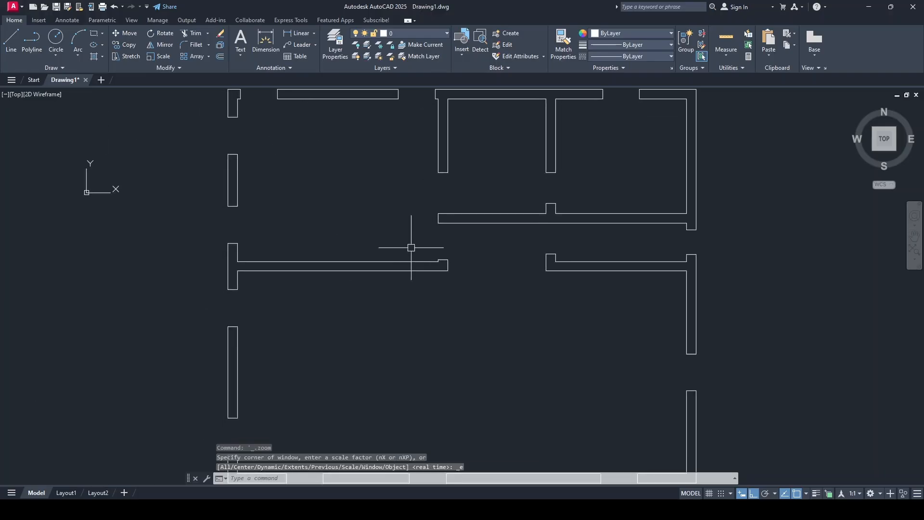
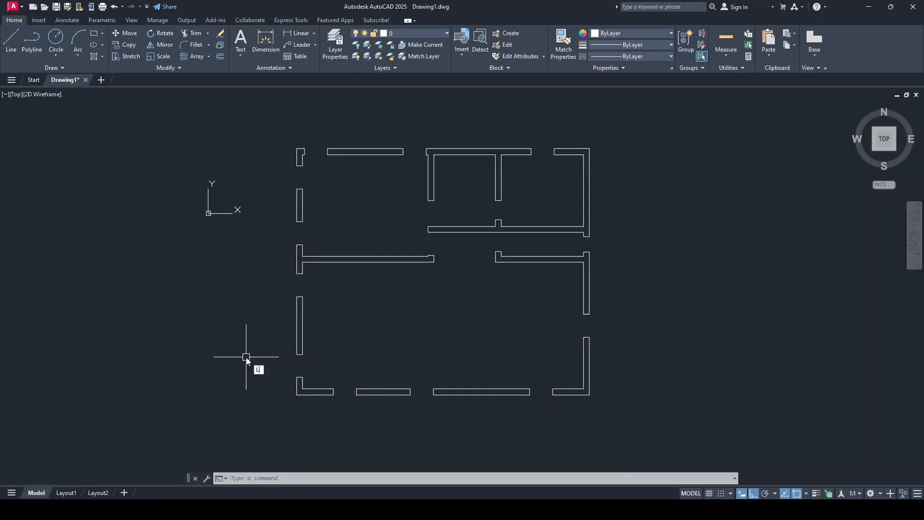
text(A)
key(Return)
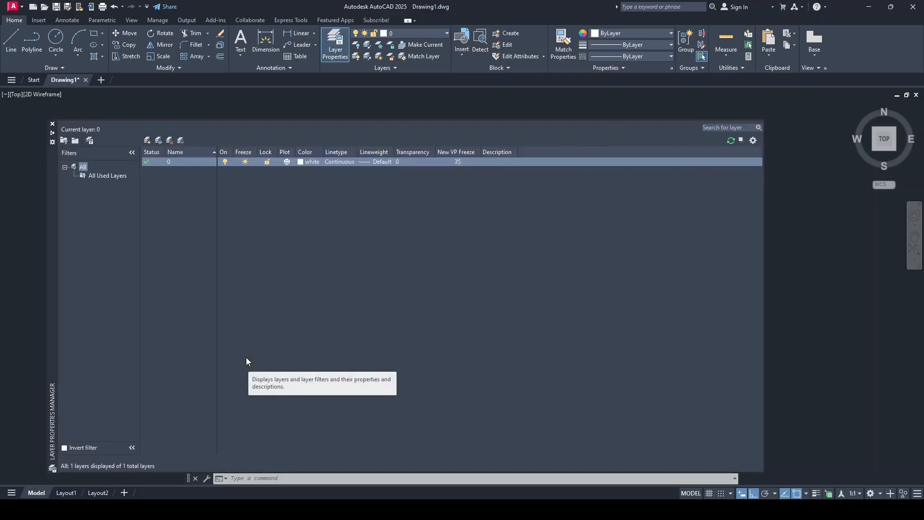
click(53, 125)
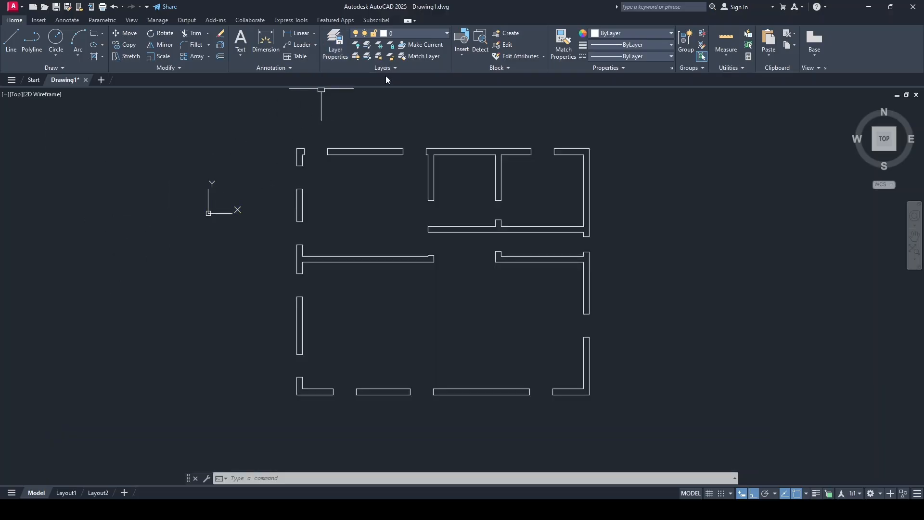
- Create the layers WALL, DOOR, WINDOW, HATCH, DIMENSION, TEXT and OBJECTS in the Layer Properties Manager
click(337, 51)
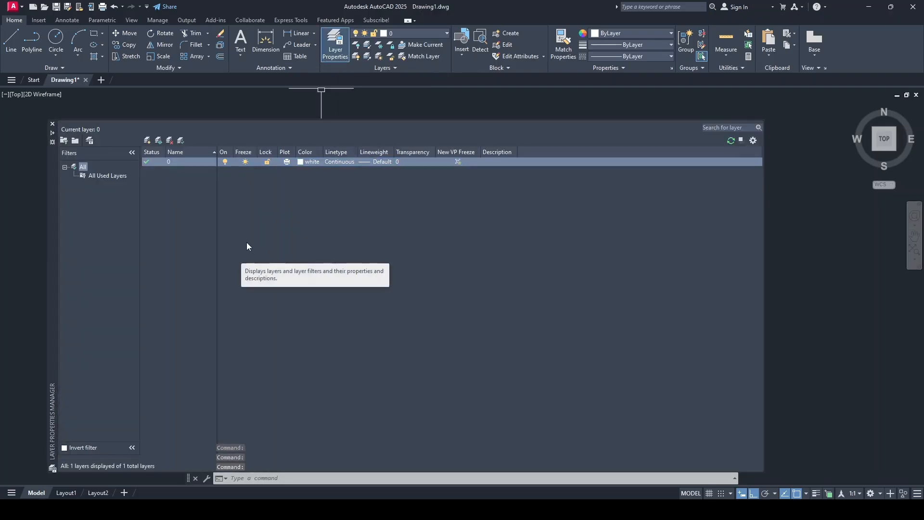
click(151, 142)
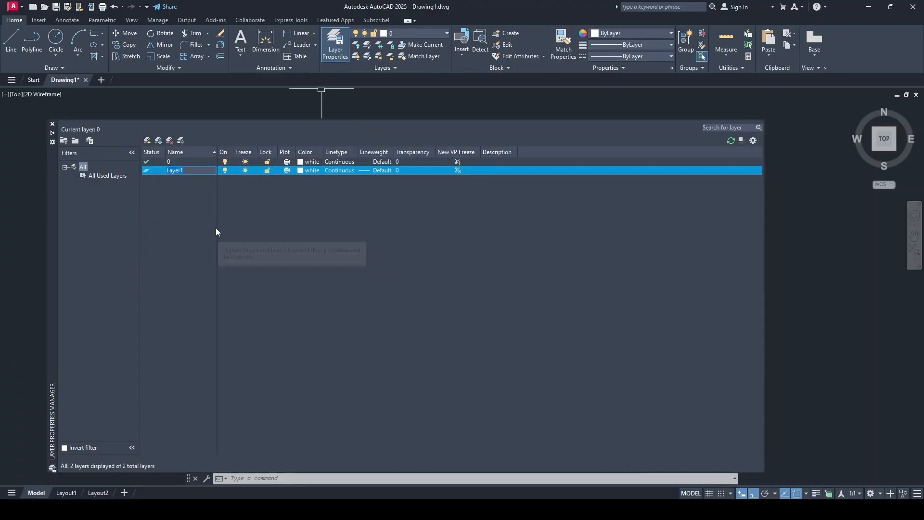
text(WALL)
key(Return)
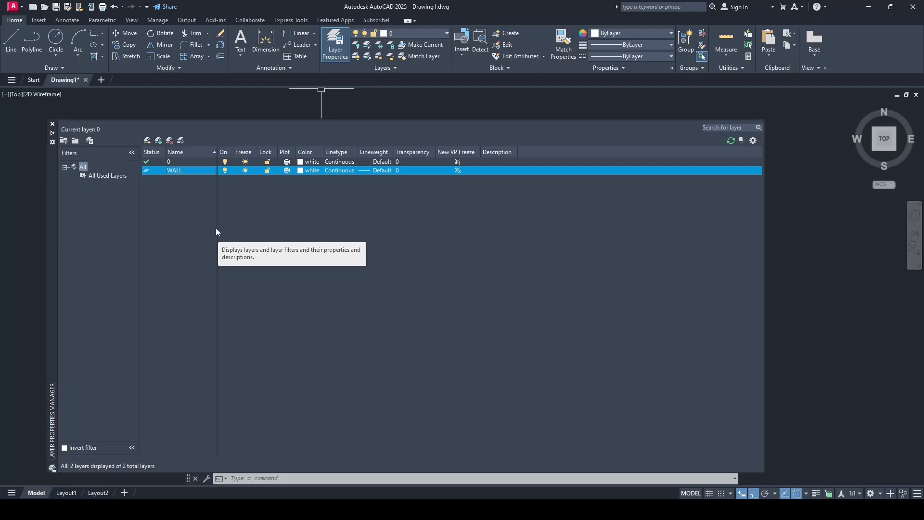
key(alt+n)
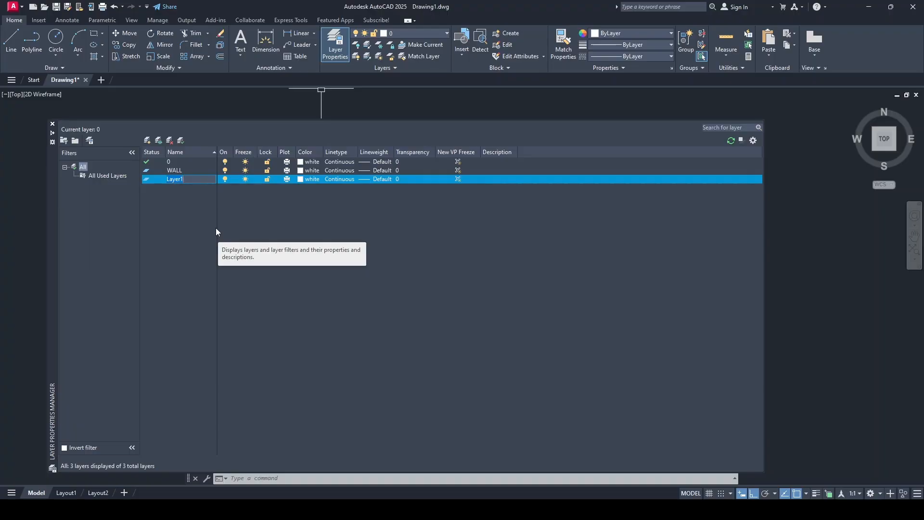
text(DOOR)
key(alt+n)
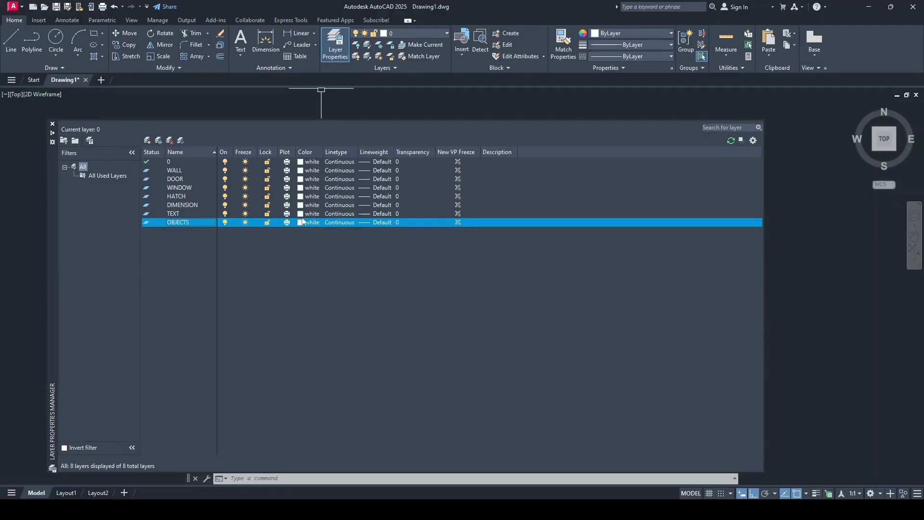
- Set the colour of the DOOR and WINDOW layers to blue
click(179, 180)
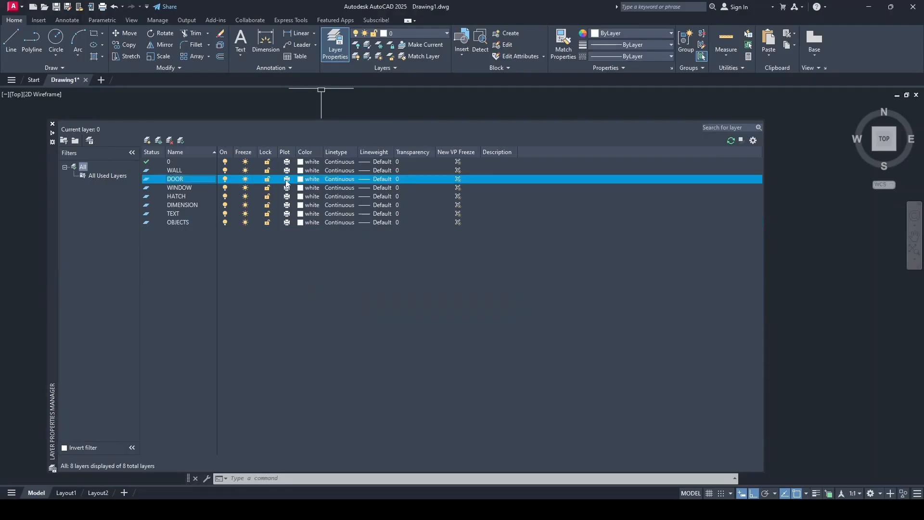
click(300, 180)
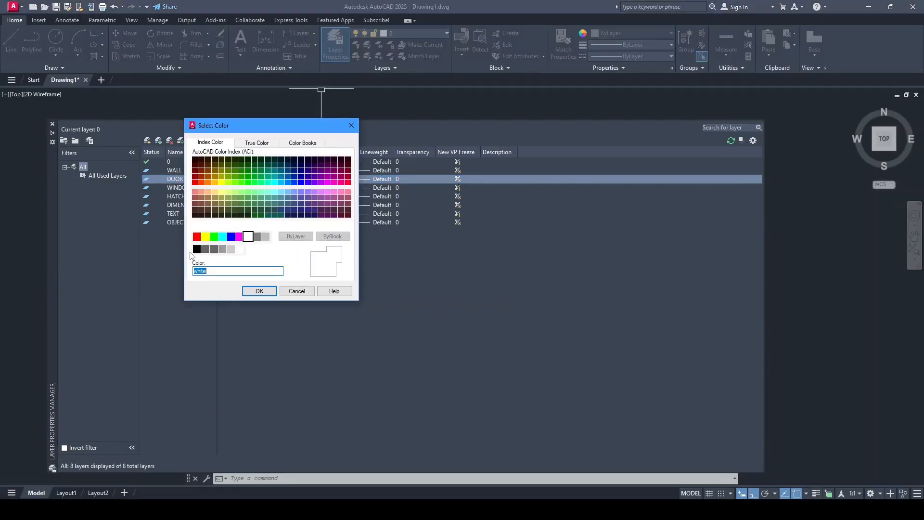
click(231, 237)
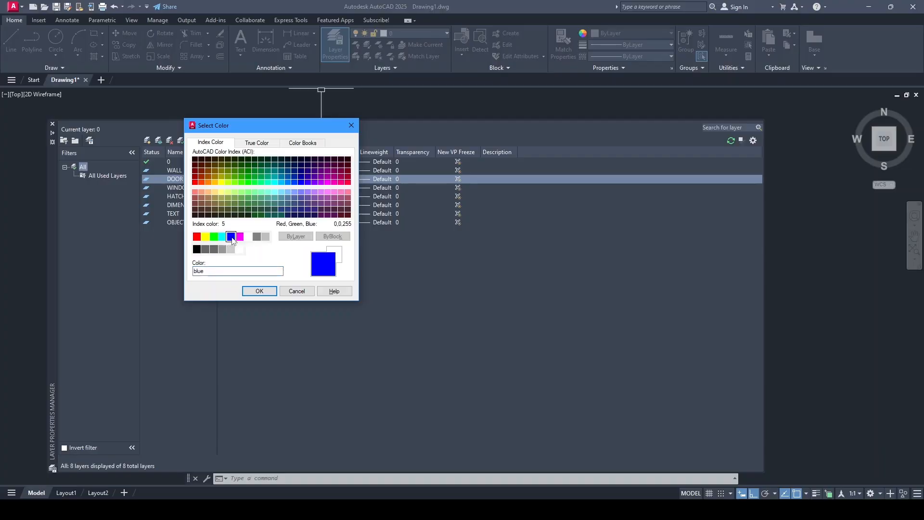
click(259, 291)
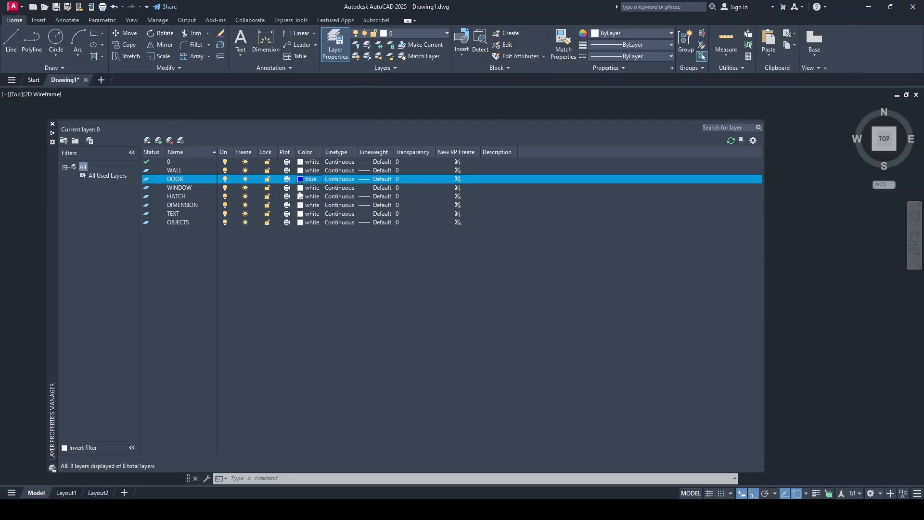
click(302, 191)
click(231, 237)
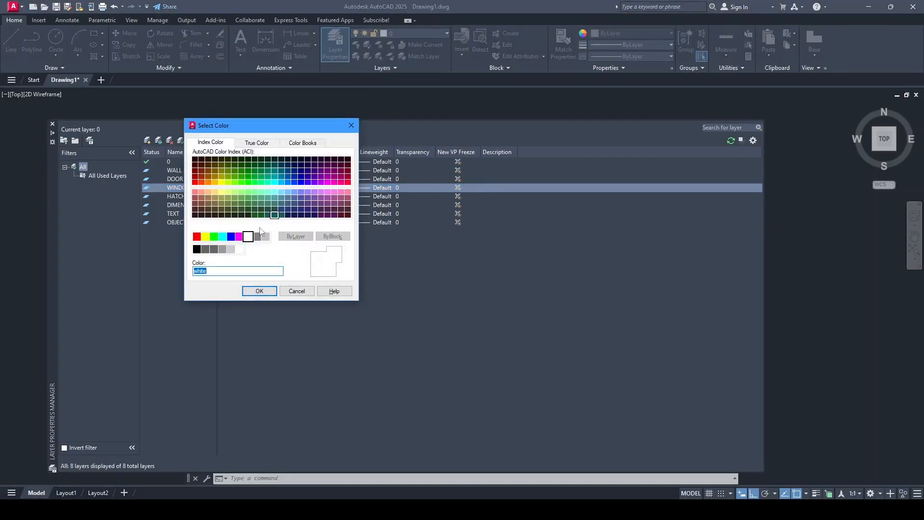
click(259, 291)
- Set the colour of the HATCH layer to cyan
click(197, 196)
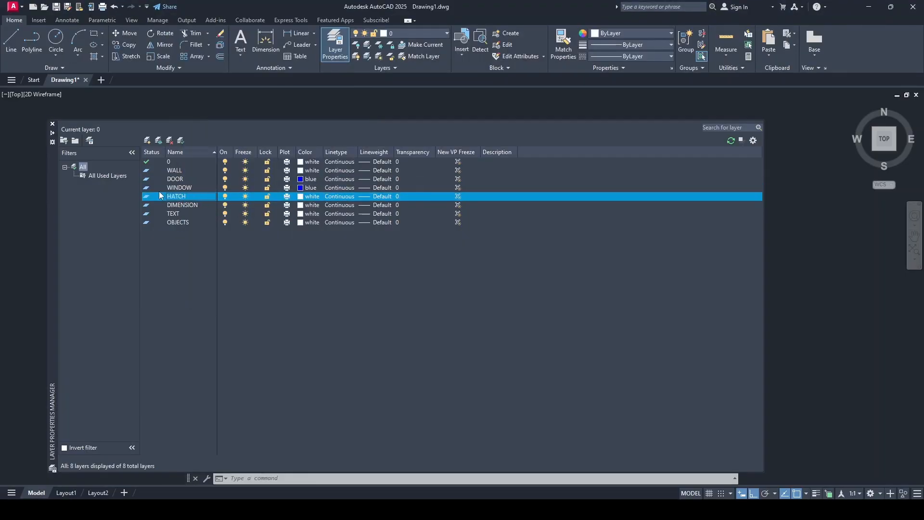
click(302, 197)
click(224, 238)
click(259, 290)
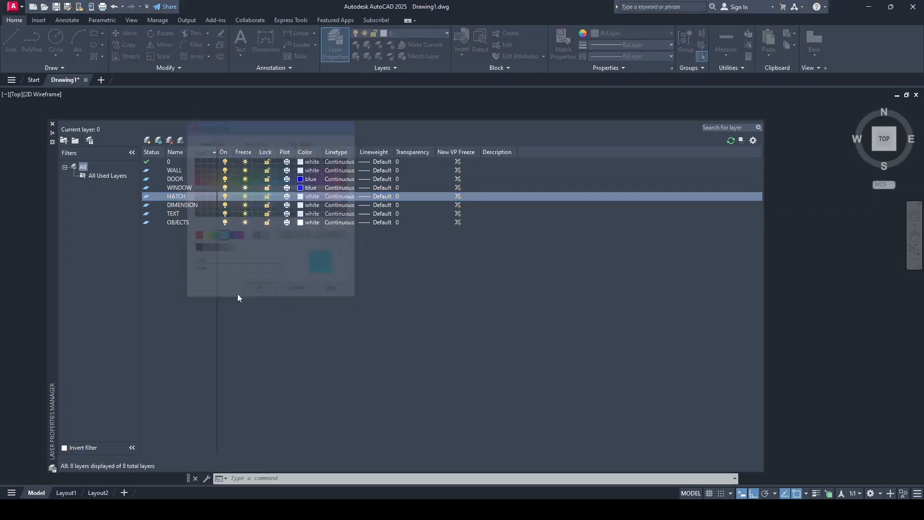
- Leave the DIMENSION layer white and set the colour of the TEXT layer to index colour 40
click(188, 205)
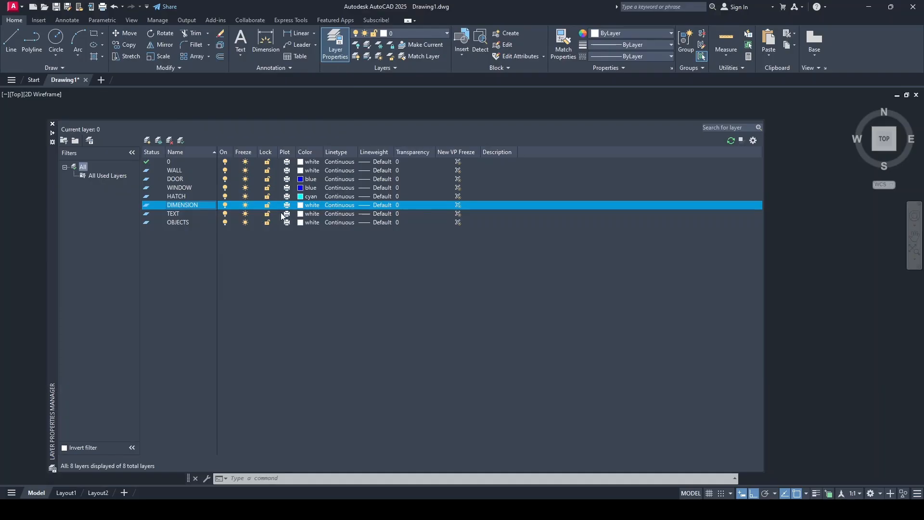
click(183, 213)
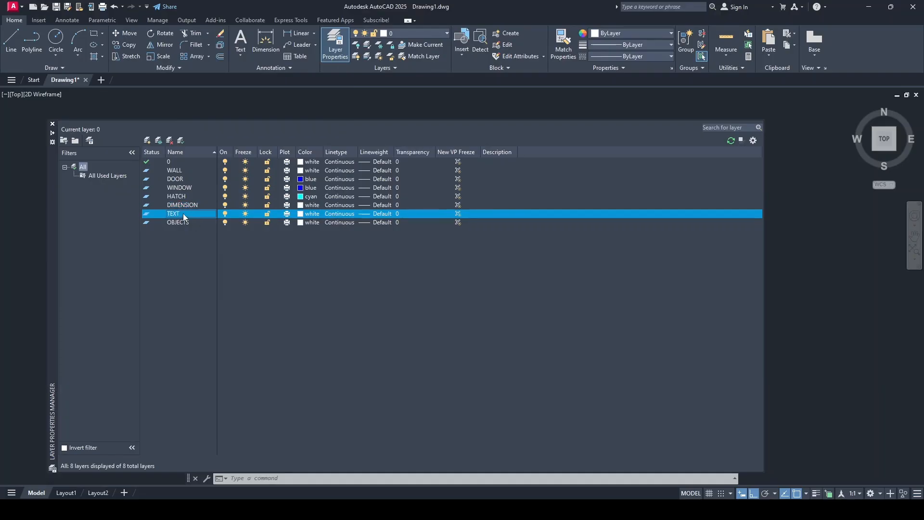
click(300, 214)
click(215, 182)
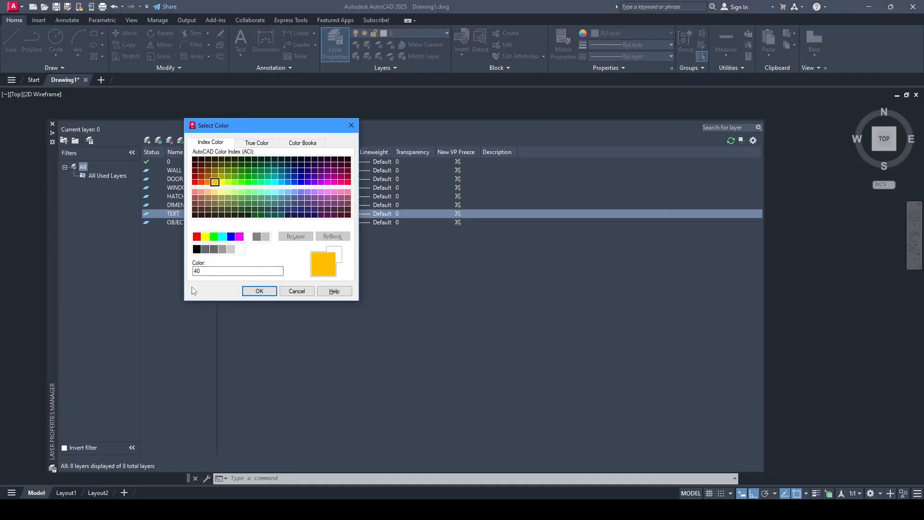
click(259, 291)
- Set the colour of the OBJECTS layer to index colour 253 and close the Layer Properties Manager
click(183, 223)
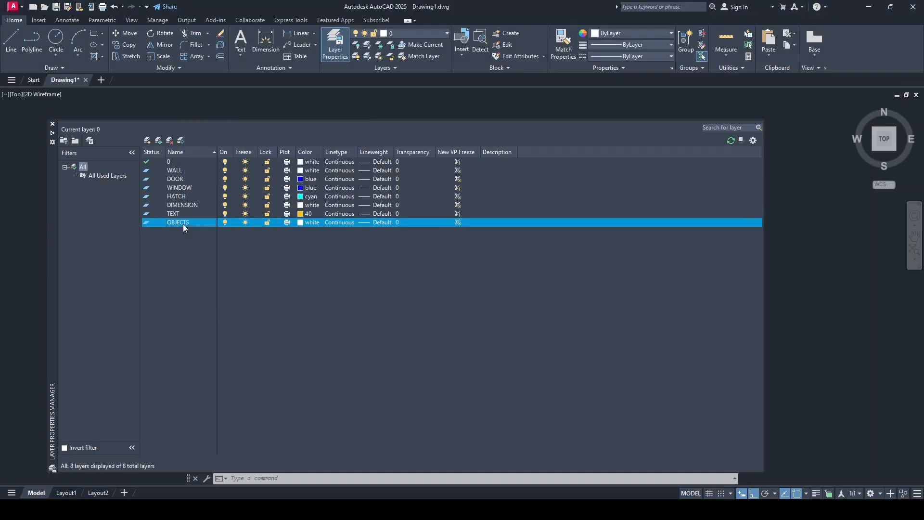
click(301, 222)
click(223, 249)
click(259, 291)
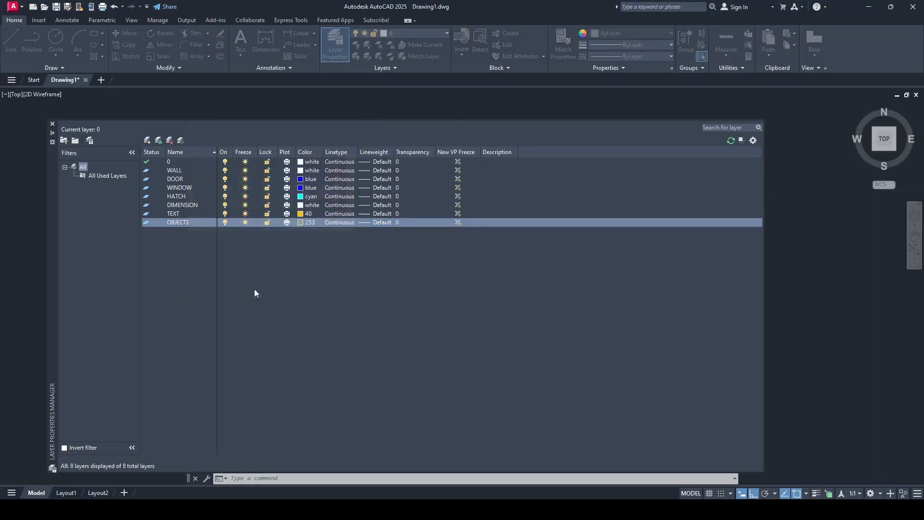
click(53, 126)
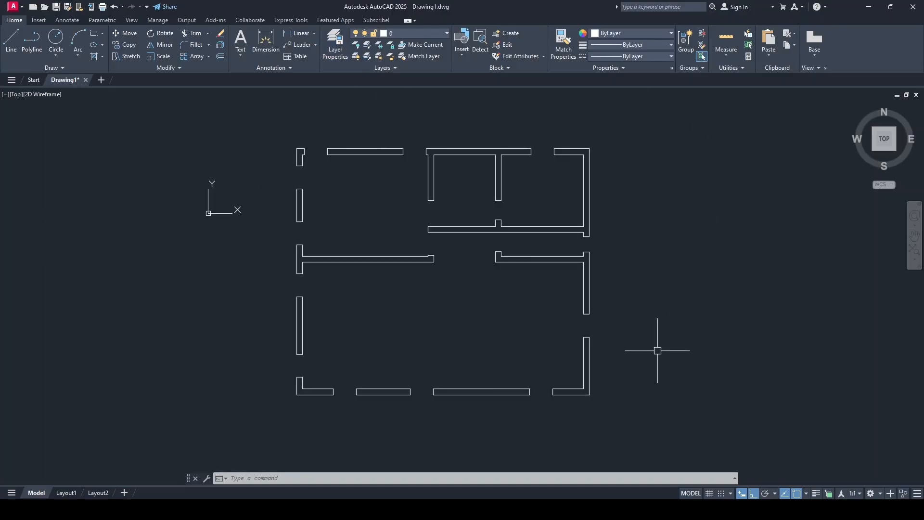
- Select all lines of the floor plan and assign them to the WALL layer
click(375, 149)
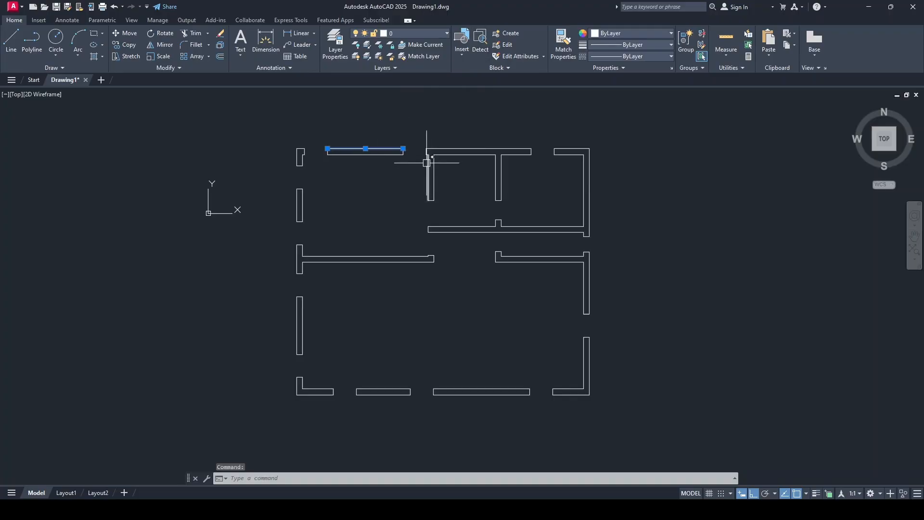
key(Escape)
click(263, 113)
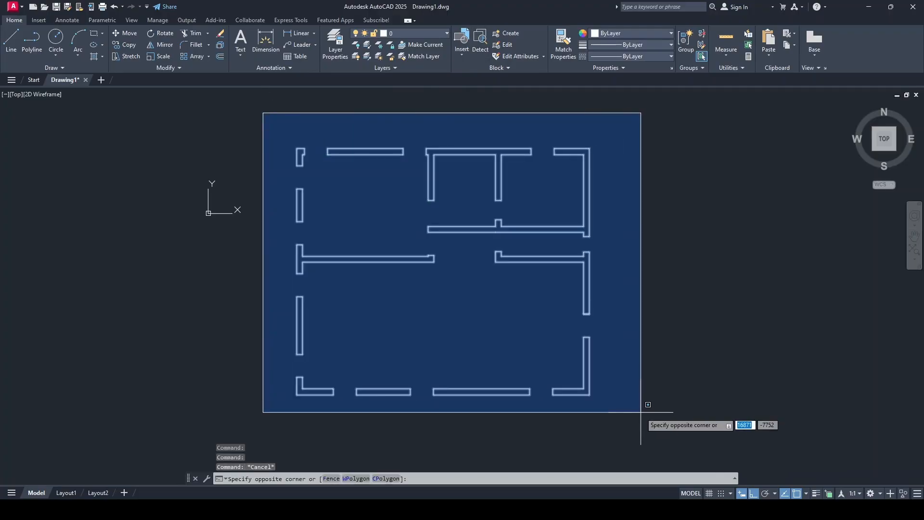
click(641, 412)
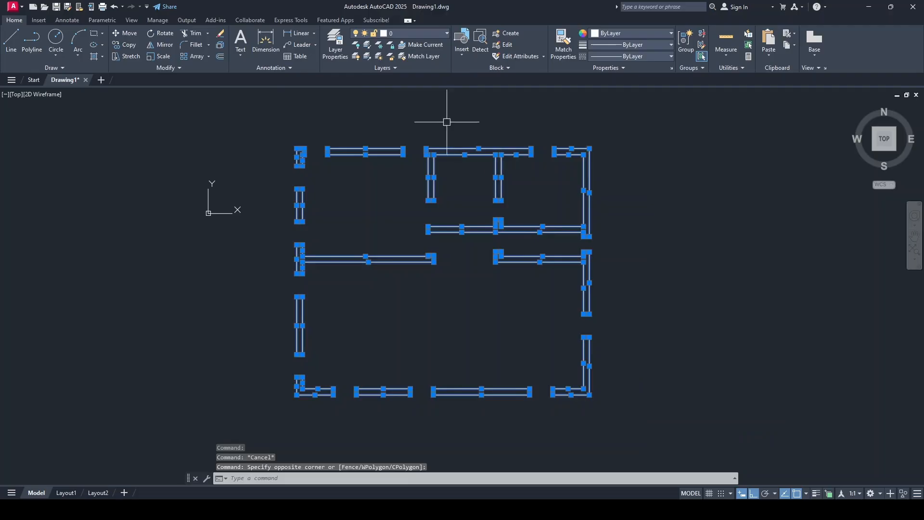
click(418, 34)
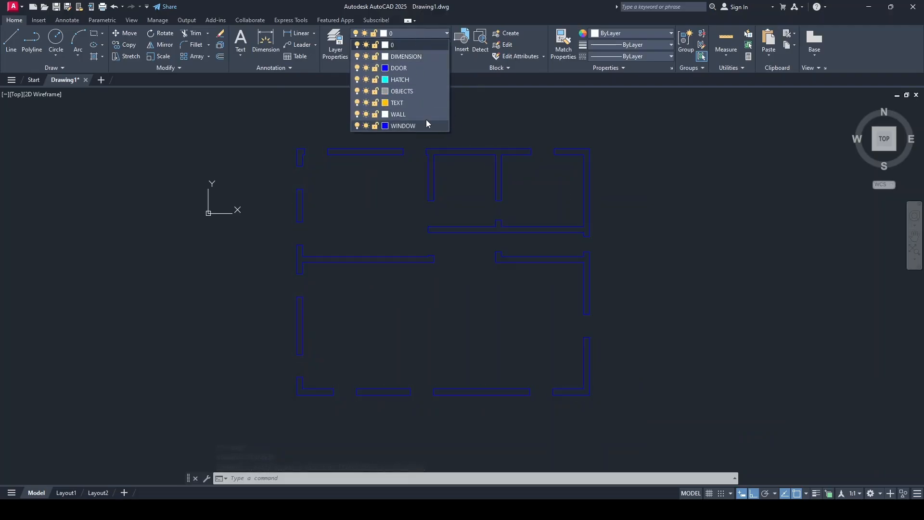
click(415, 112)
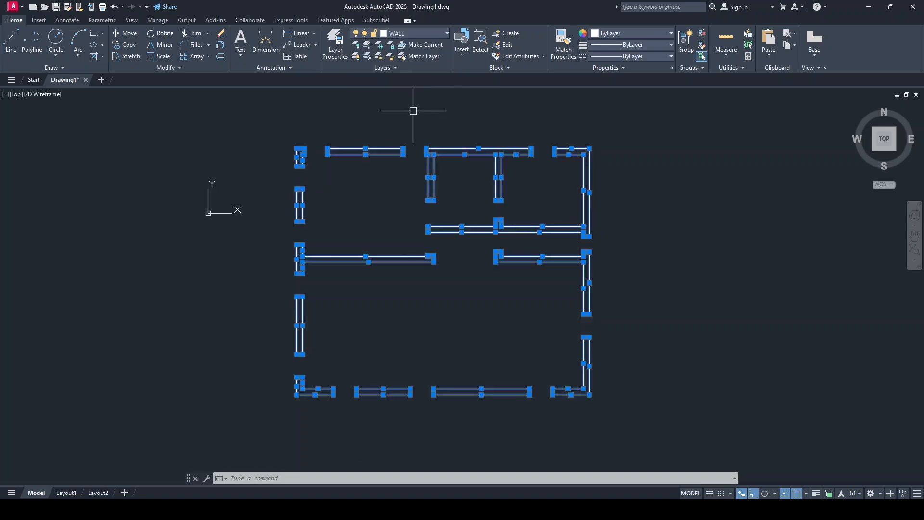
- Clear the wall selection, check the layer of one top wall line and make WINDOW the current layer
key(Escape)
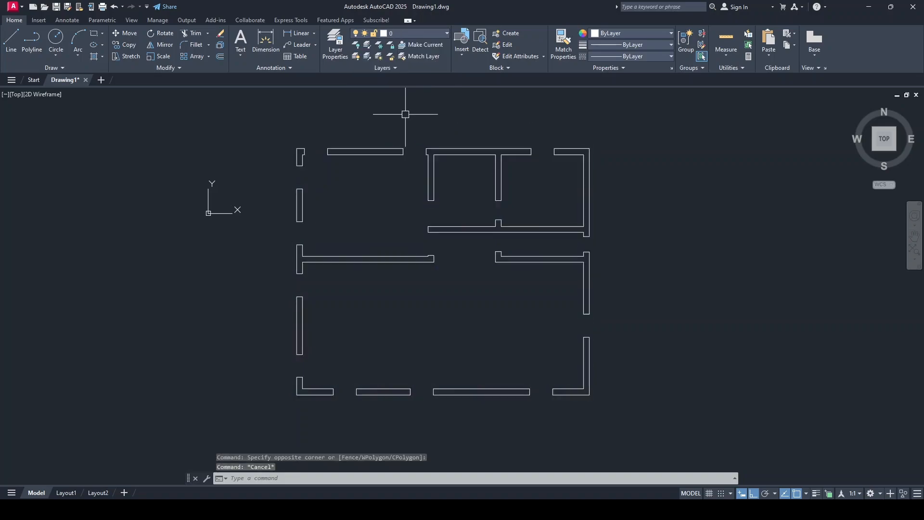
click(387, 148)
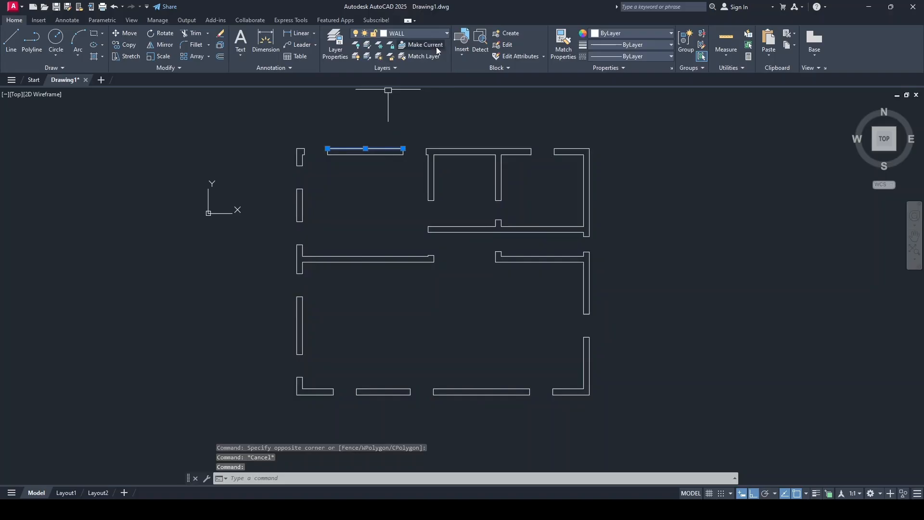
key(Escape)
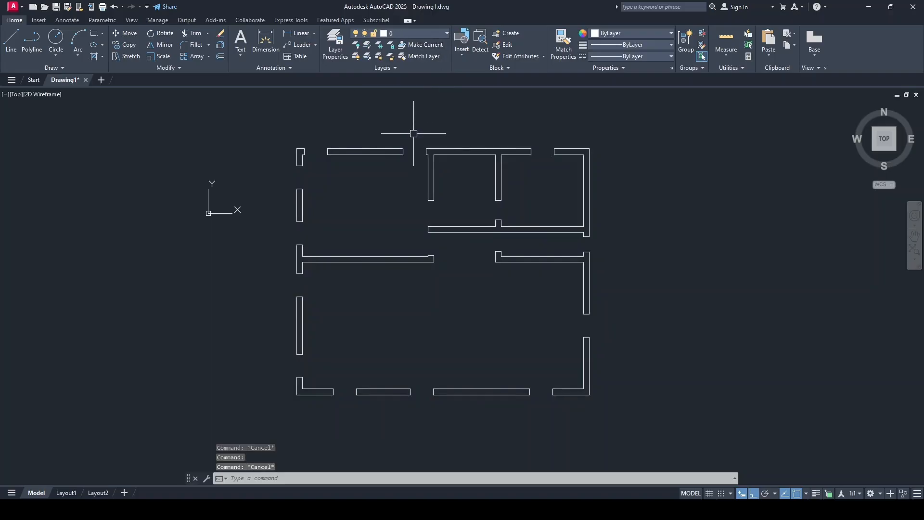
click(416, 33)
click(408, 123)
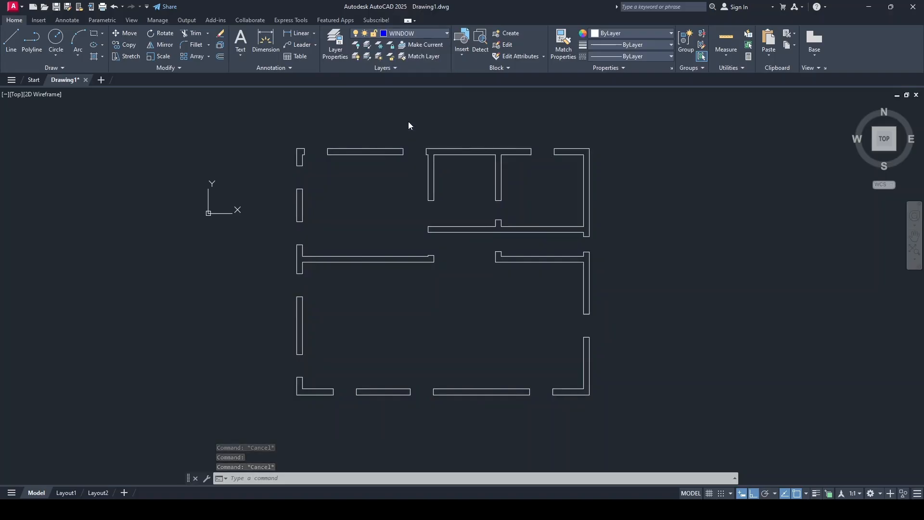
- Show the tool palettes with the Architectural samples
click(132, 21)
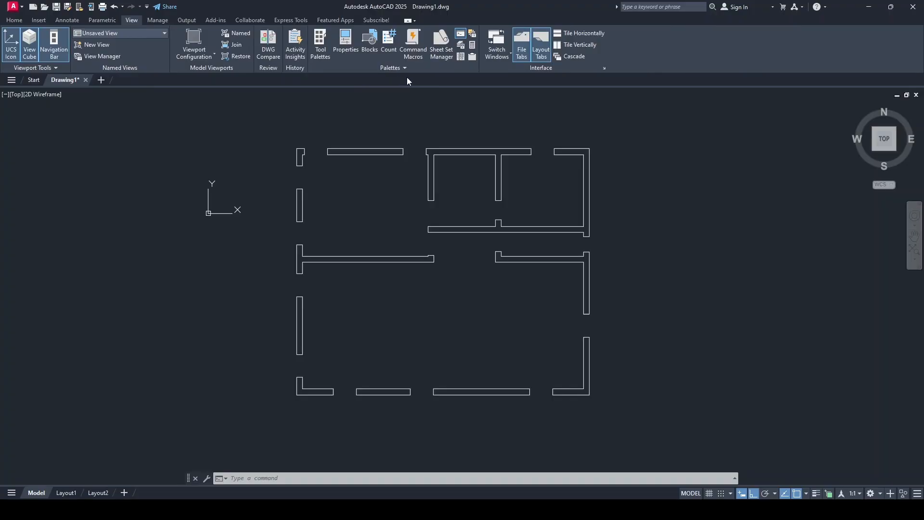
click(321, 43)
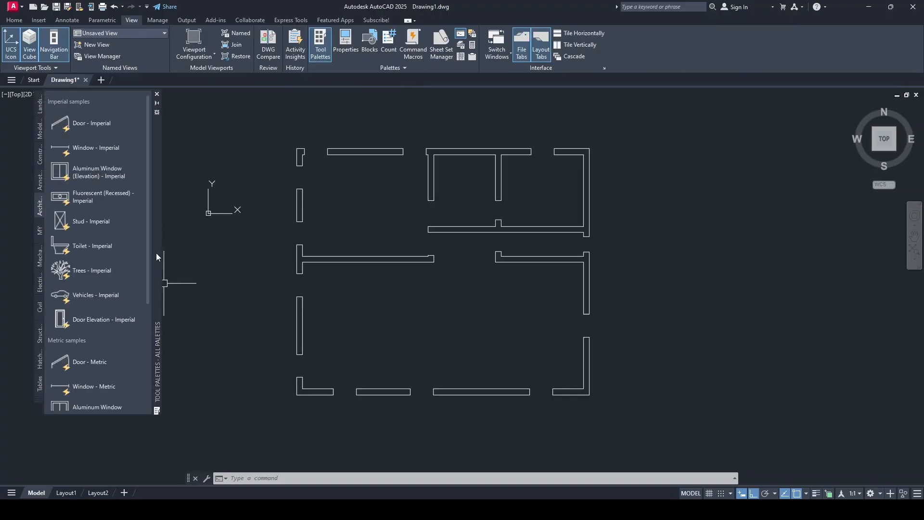
click(39, 399)
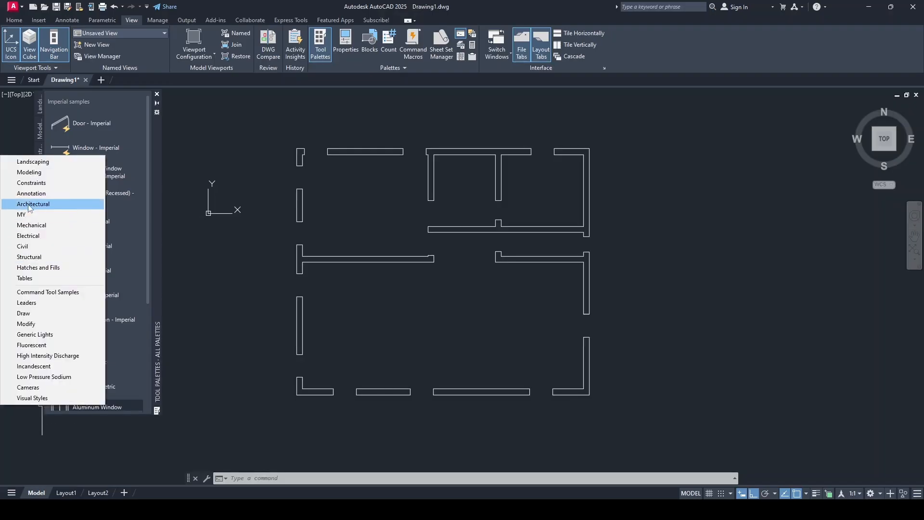
click(33, 205)
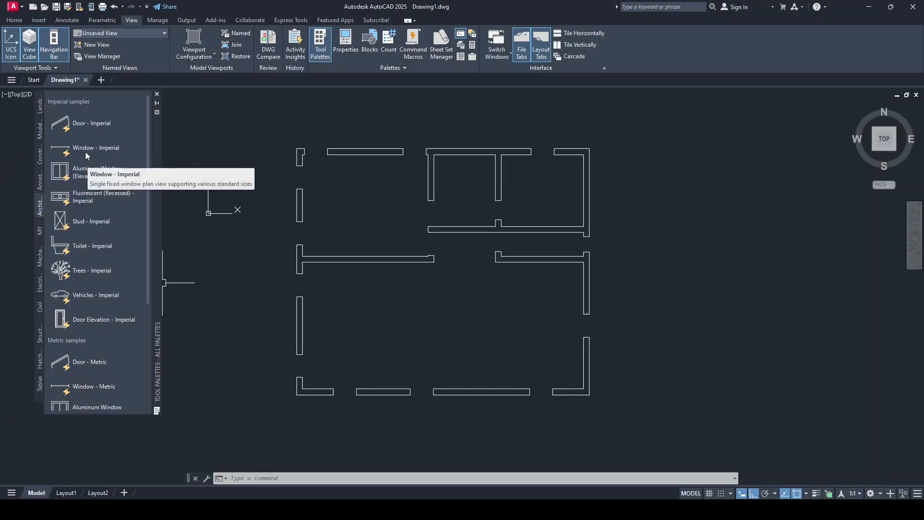
- Insert a Window - Metric block just above the plan's upper-left opening and close the tool palettes
click(89, 388)
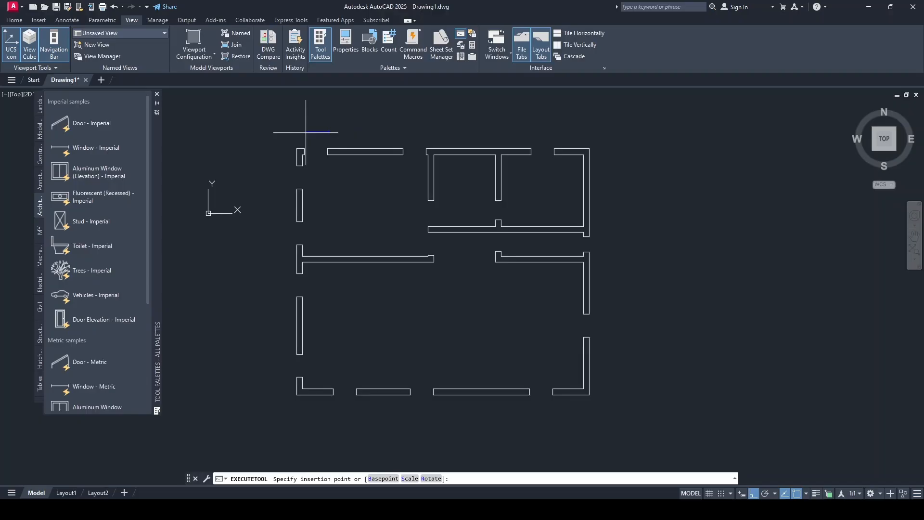
key(Escape)
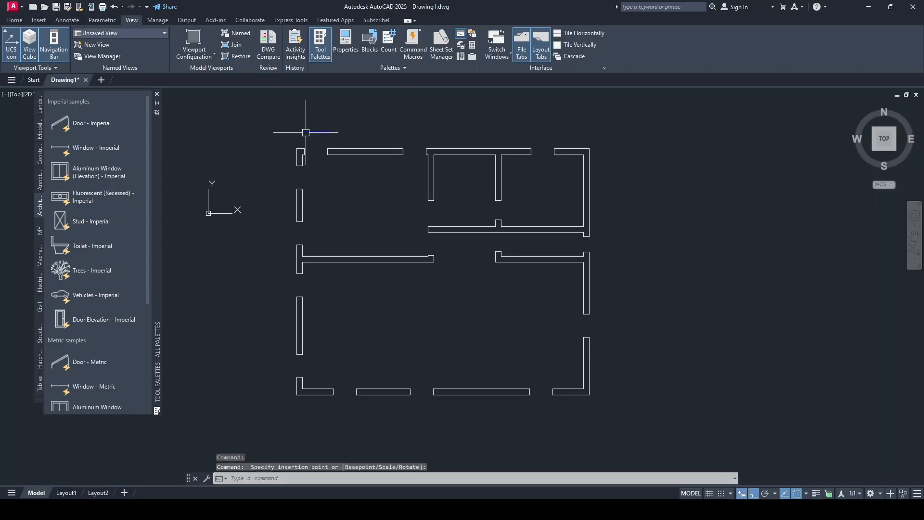
click(13, 25)
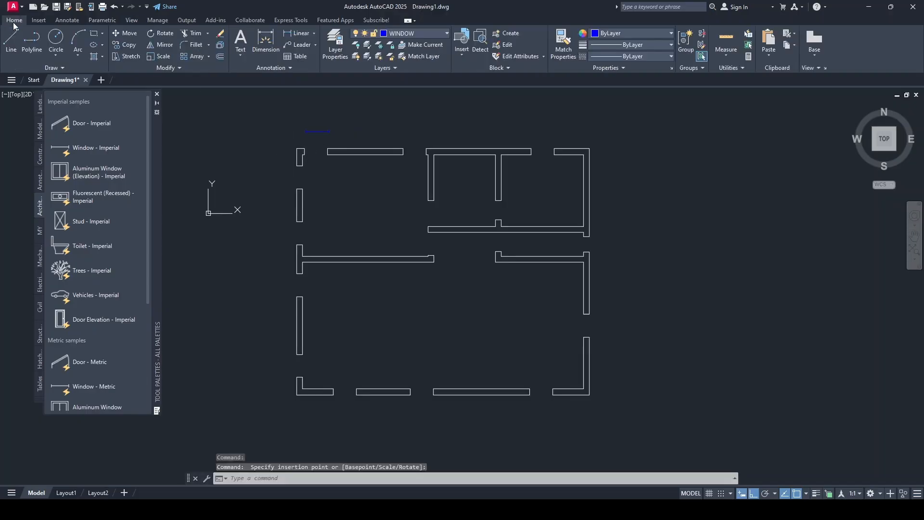
click(157, 95)
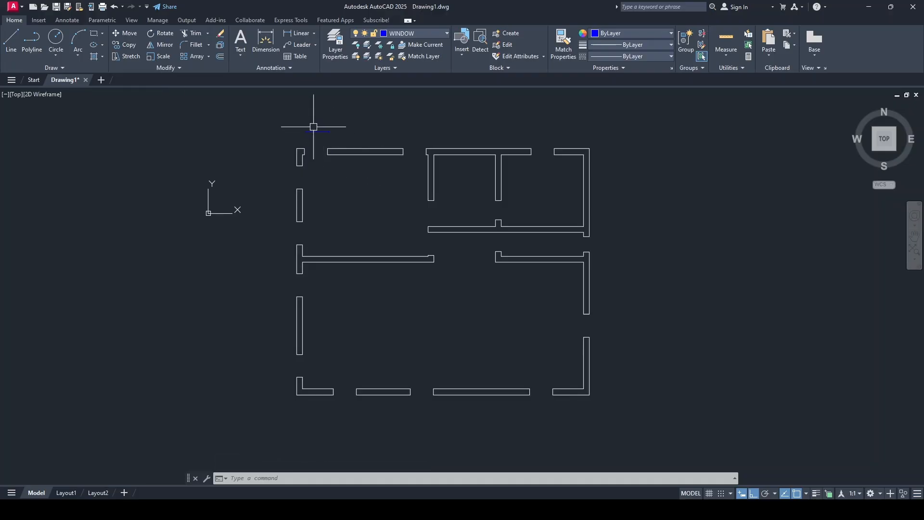
- Try stretching the inserted window block to other preset widths and bring it back to 900 mm
scroll(313, 122, up, 8)
click(311, 179)
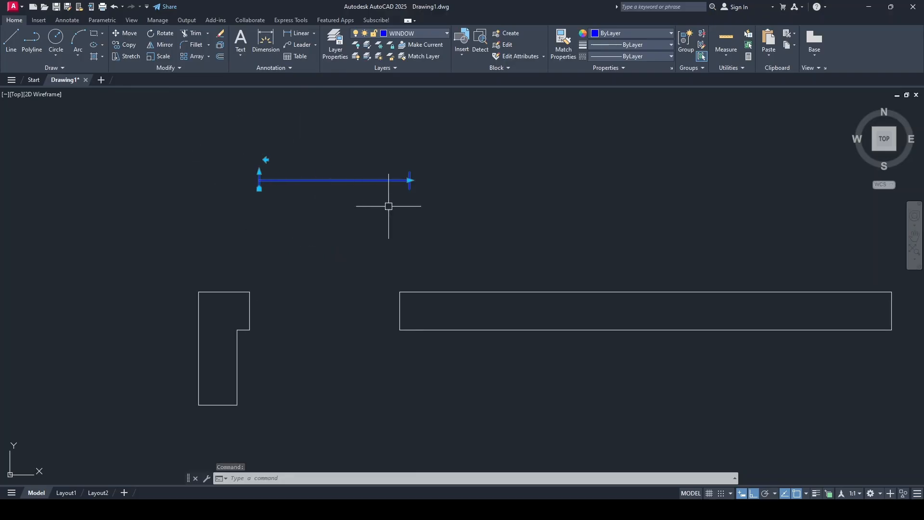
click(409, 180)
click(435, 180)
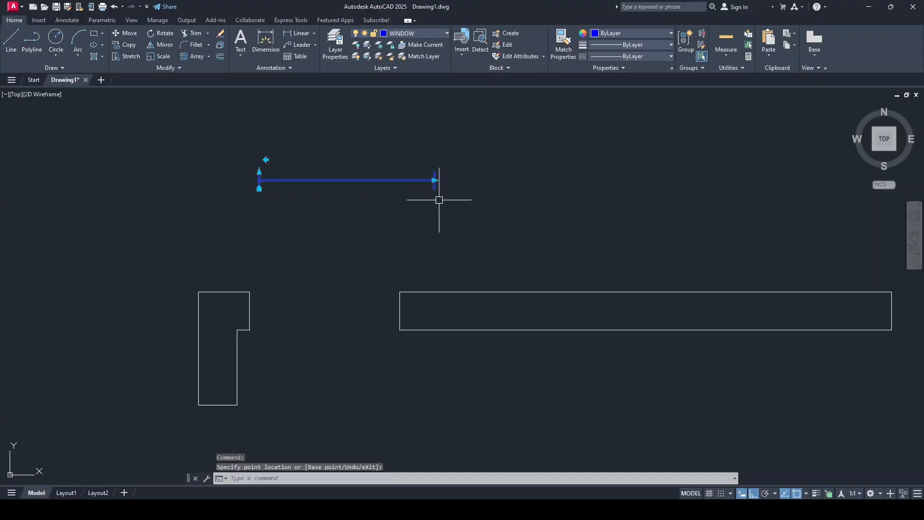
click(435, 180)
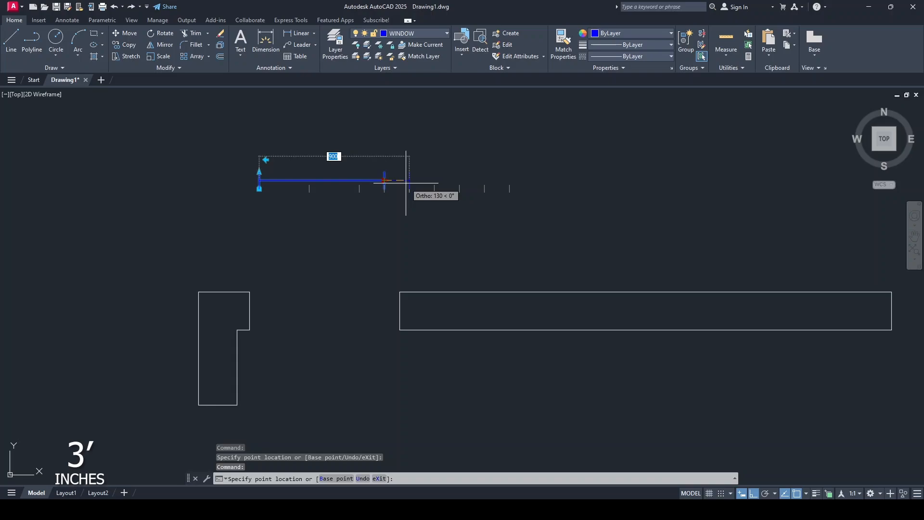
key(Escape)
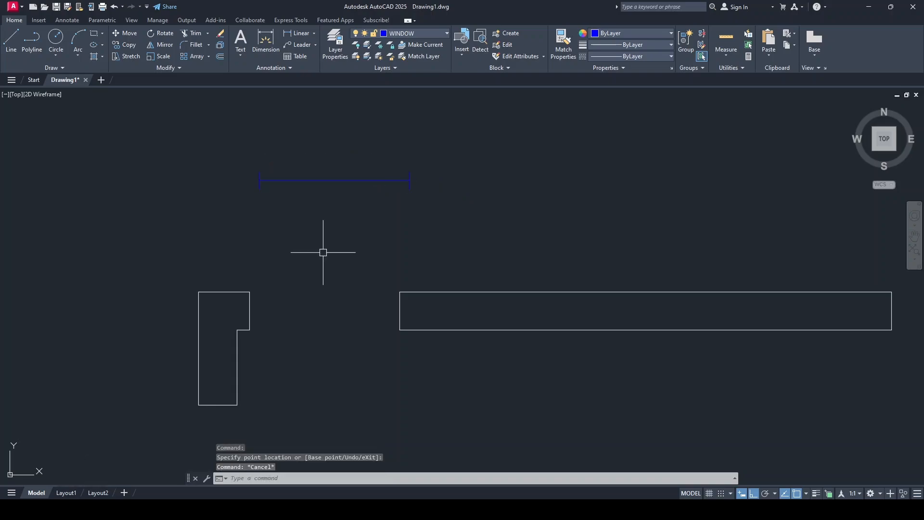
- Move the window by the midpoint of its left end onto the midpoint of the first top wall opening's left edge
click(132, 34)
click(328, 181)
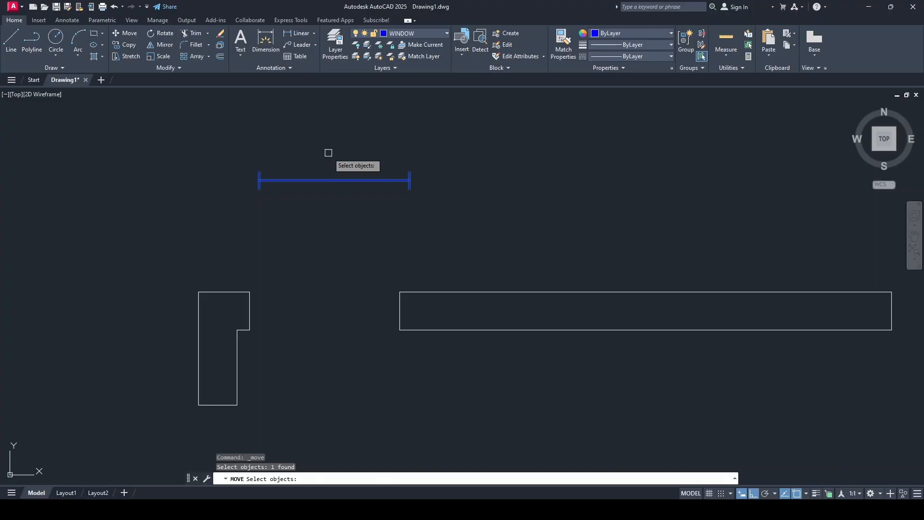
key(Return)
scroll(258, 182, up, 8)
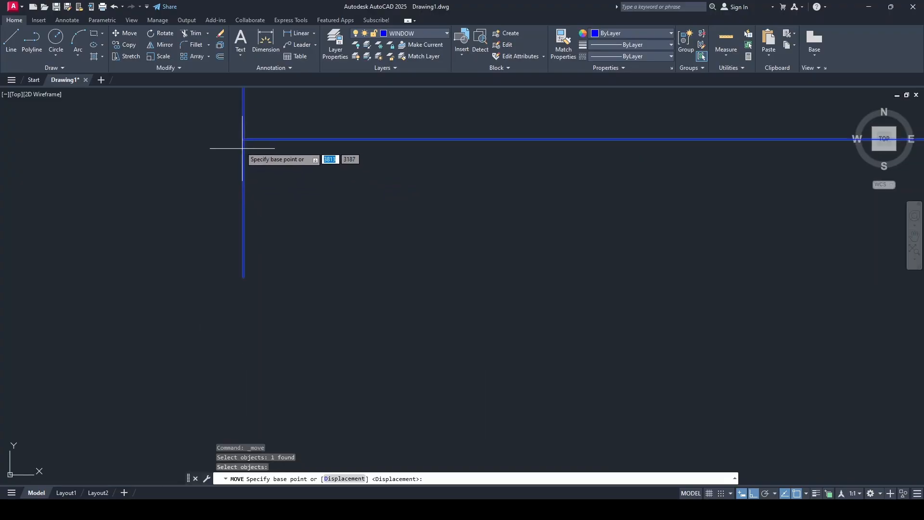
middle_drag(242, 148, 274, 258)
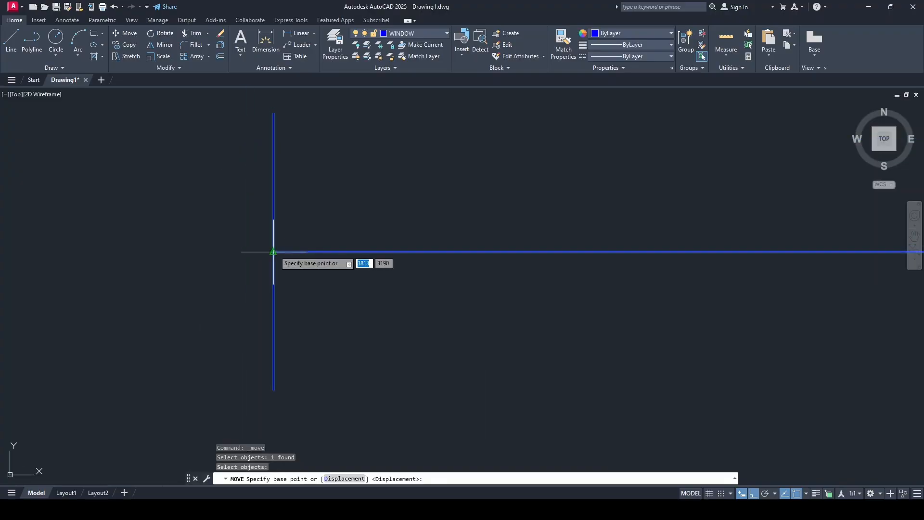
click(273, 252)
scroll(351, 299, down, 7)
scroll(361, 394, up, 2)
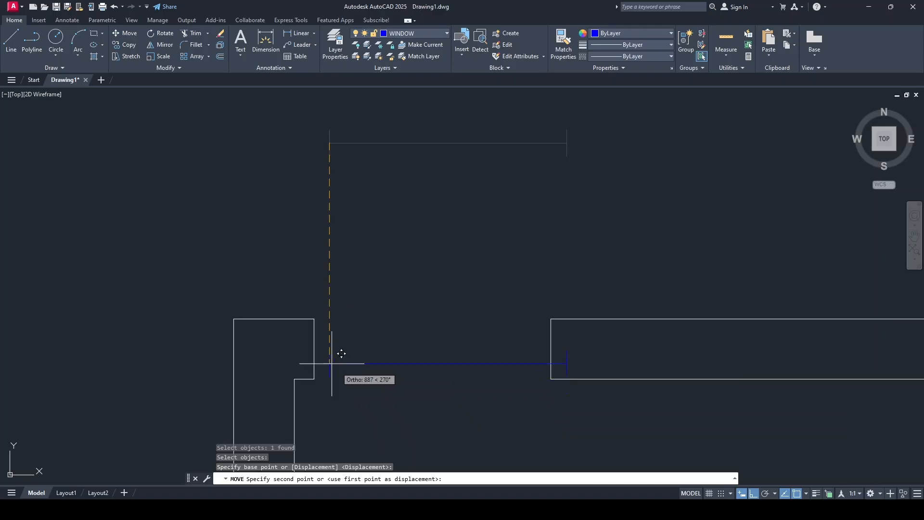
click(323, 339)
scroll(406, 279, down, 2)
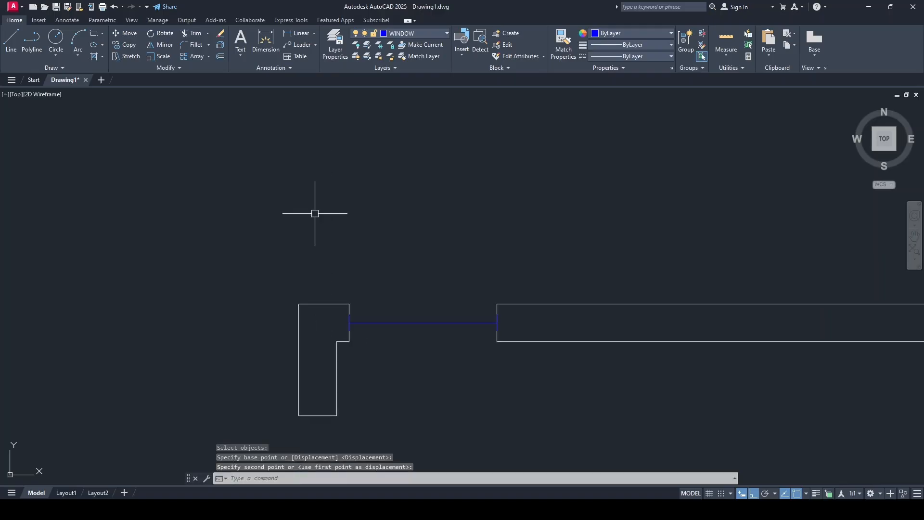
- Copy the window from its opening's upper-left corner into the other two openings of the top wall
click(134, 45)
click(381, 322)
key(Return)
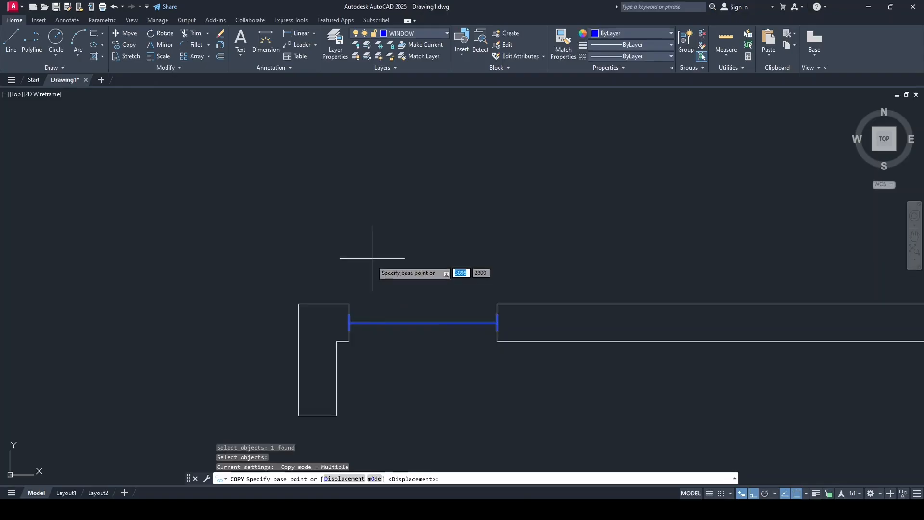
click(349, 303)
scroll(426, 241, down, 4)
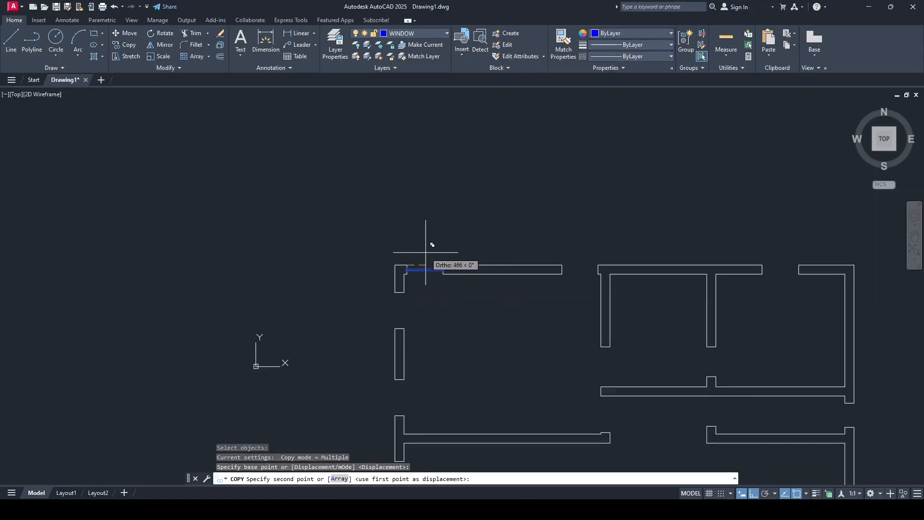
scroll(414, 221, up, 4)
click(374, 345)
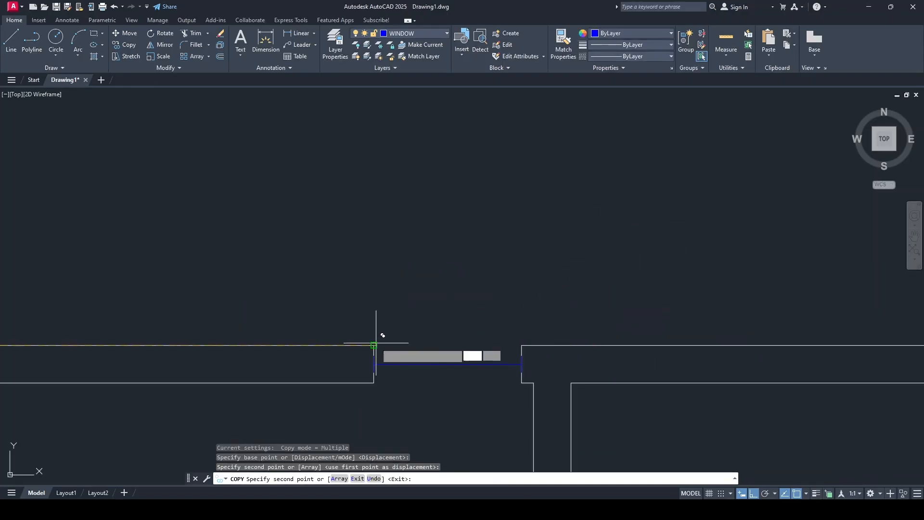
scroll(610, 305, down, 1)
middle_drag(681, 312, 215, 269)
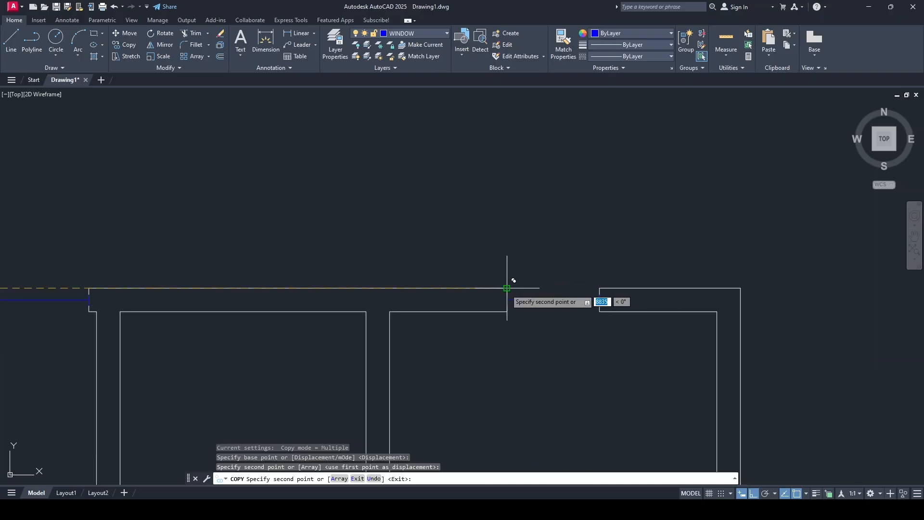
click(516, 285)
- Place further copies of the window in the three openings of the bottom wall and end the Copy command
scroll(512, 283, down, 5)
middle_drag(398, 427, 485, 281)
scroll(473, 280, up, 5)
click(483, 355)
scroll(501, 352, down, 5)
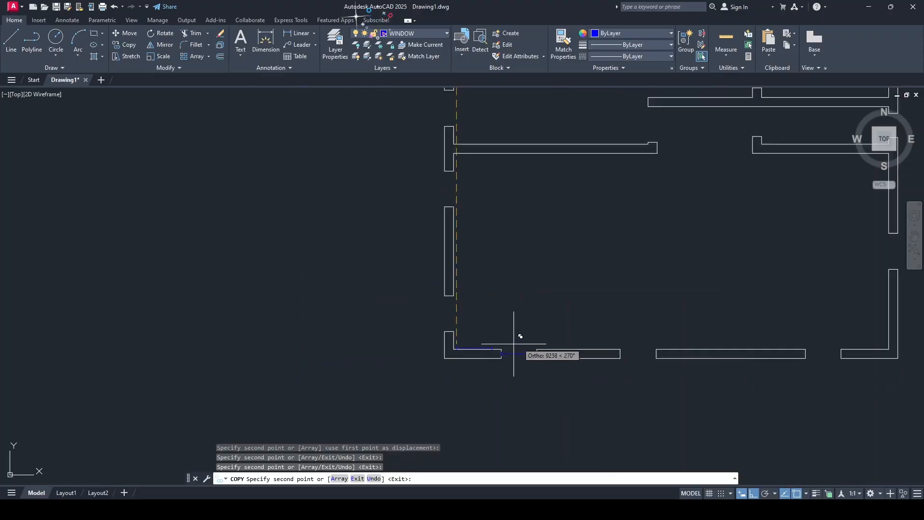
scroll(631, 349, up, 2)
click(608, 351)
scroll(724, 340, down, 5)
scroll(697, 347, up, 6)
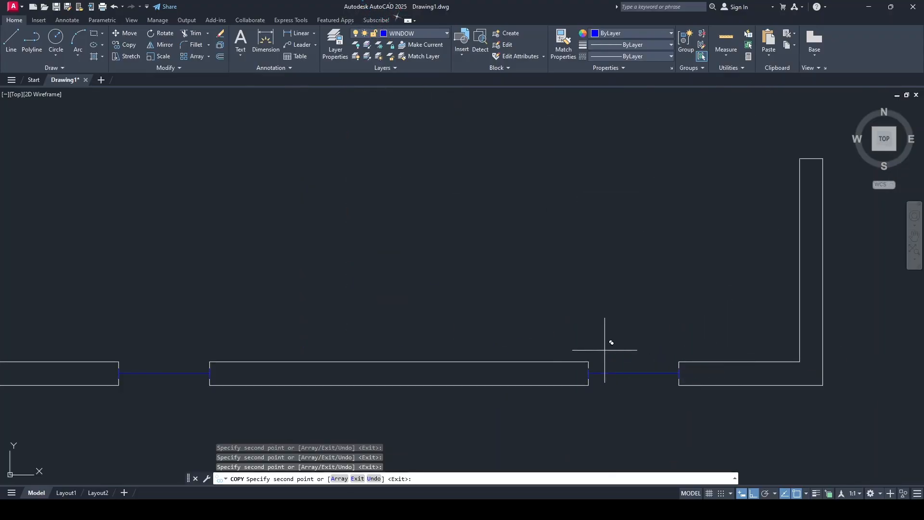
scroll(607, 340, down, 6)
key(Escape)
- Copy the top-left window by its left end's midpoint onto the top-edge midpoint of the wall piece below the left wall's upper opening
scroll(514, 283, up, 2)
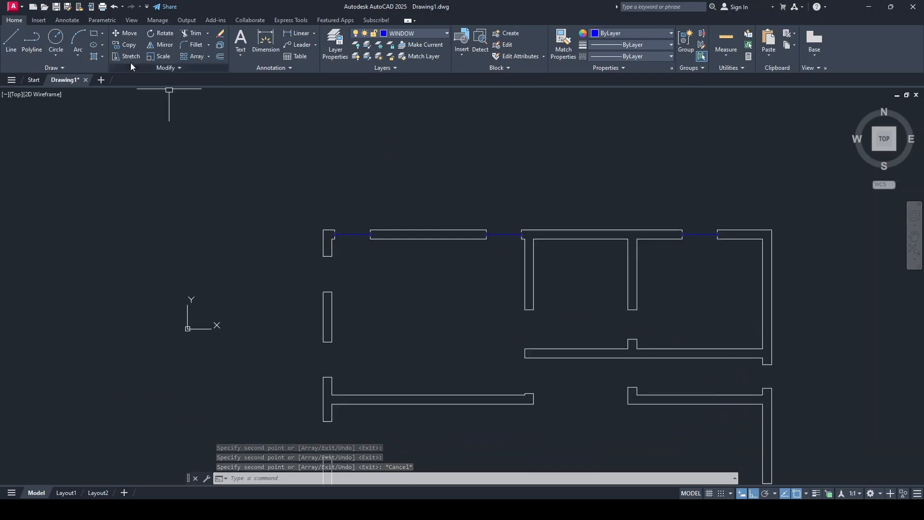
click(126, 44)
click(350, 234)
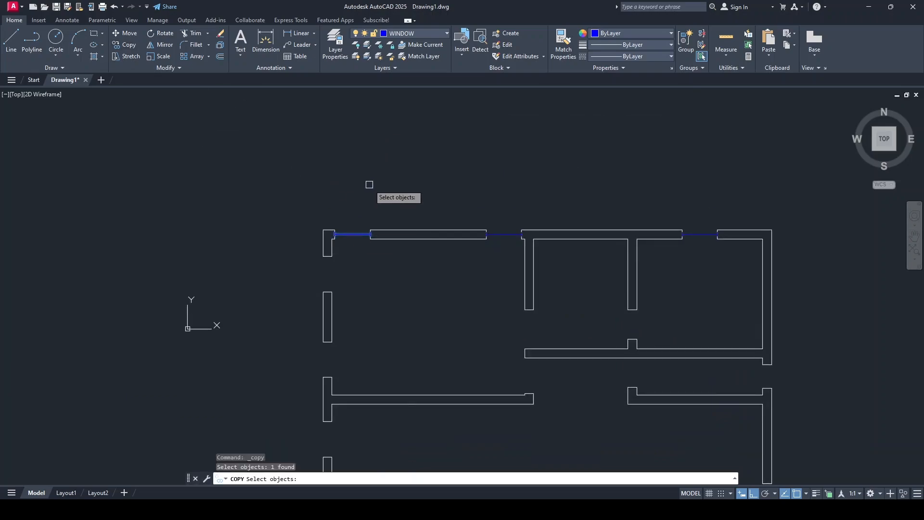
key(Return)
scroll(335, 236, up, 6)
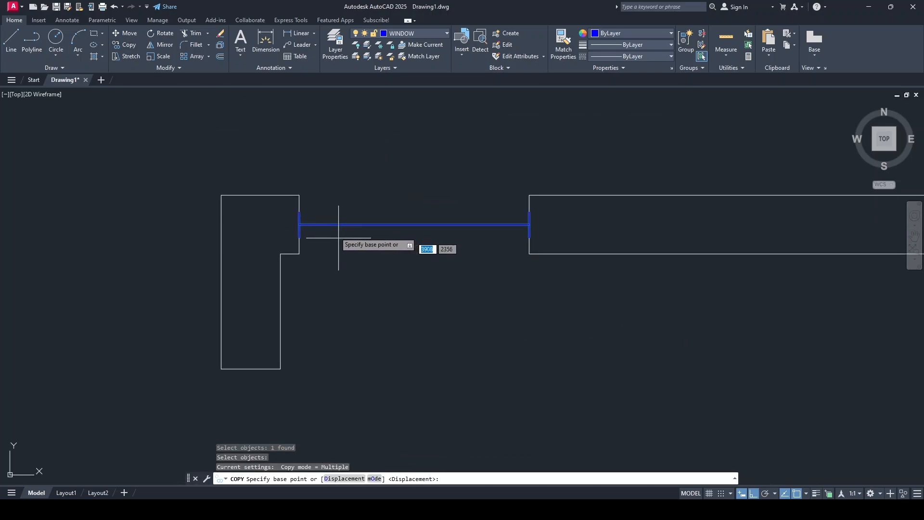
click(299, 224)
scroll(300, 226, down, 4)
scroll(291, 311, up, 6)
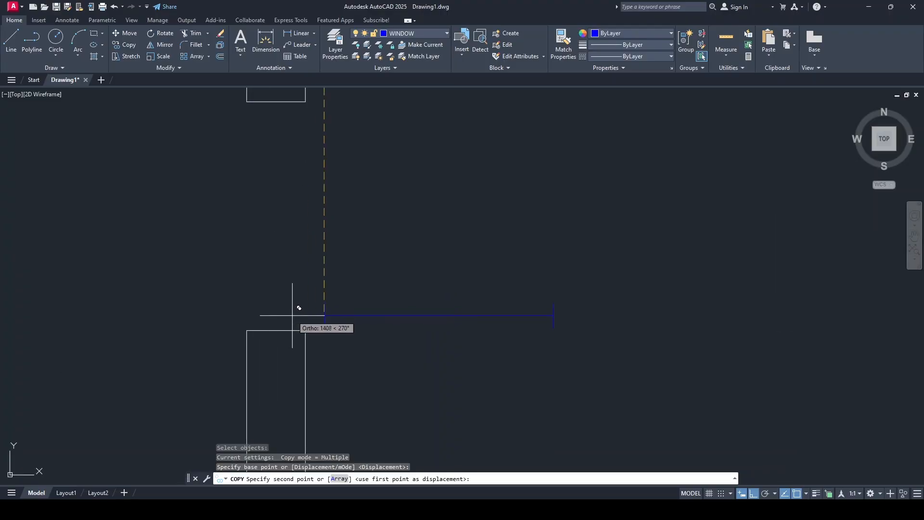
click(276, 330)
key(Escape)
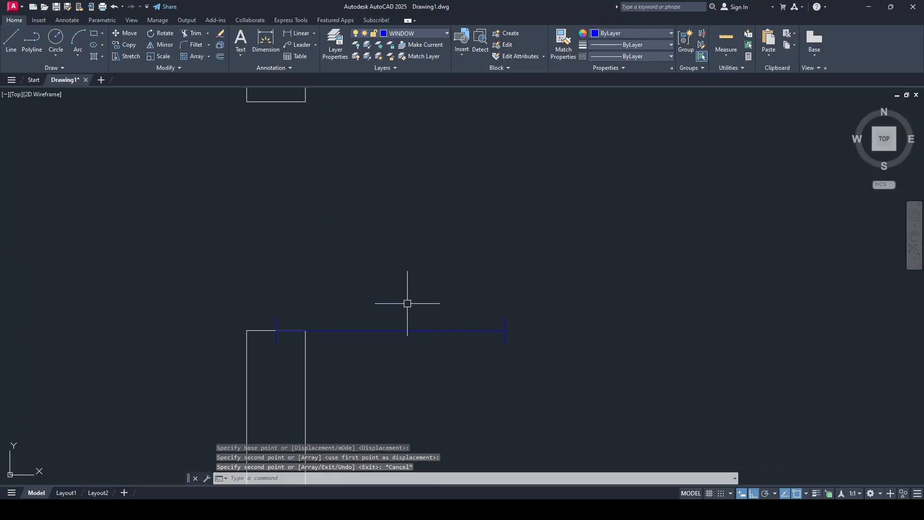
- Rotate the copied window about the midpoint of its left end so it stands vertically in the left wall's upper opening
click(159, 32)
click(412, 327)
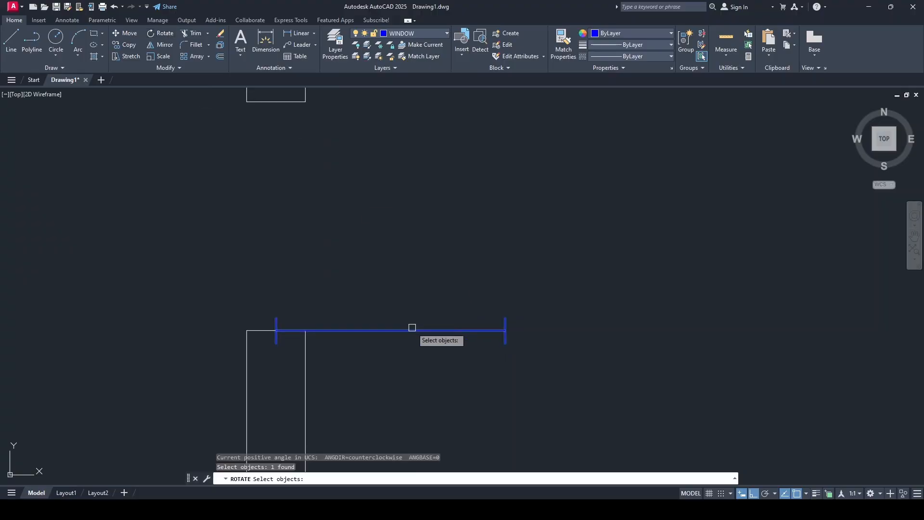
key(Return)
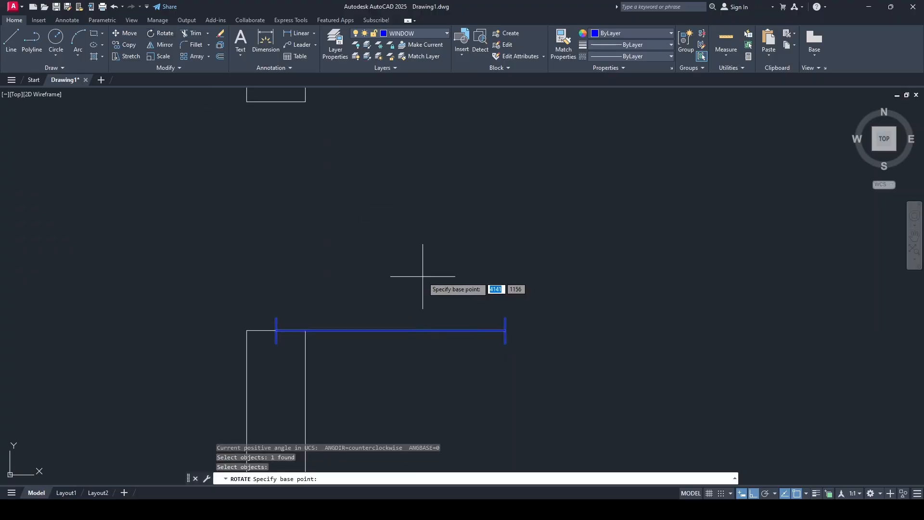
click(276, 330)
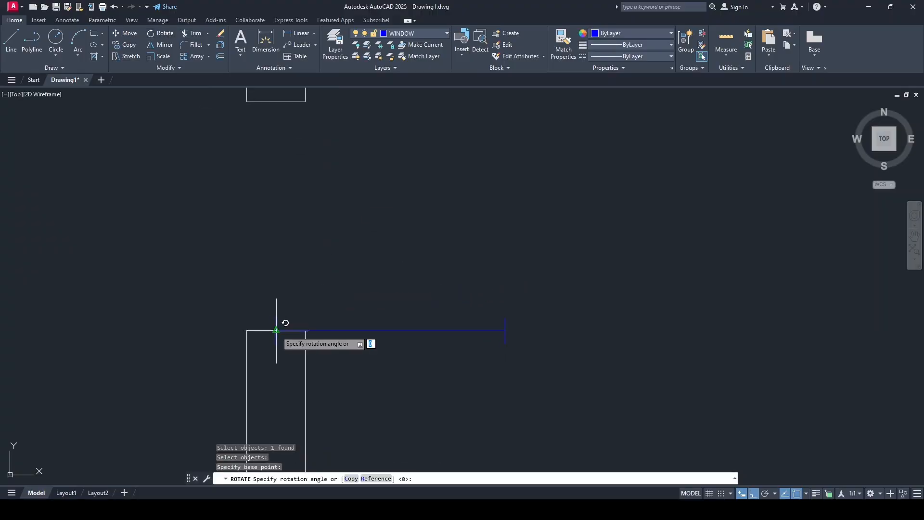
click(311, 176)
- Copy the vertical window from the lower-left corner of its opening into the other three openings of the left wall
scroll(294, 159, down, 8)
middle_drag(294, 159, 308, 205)
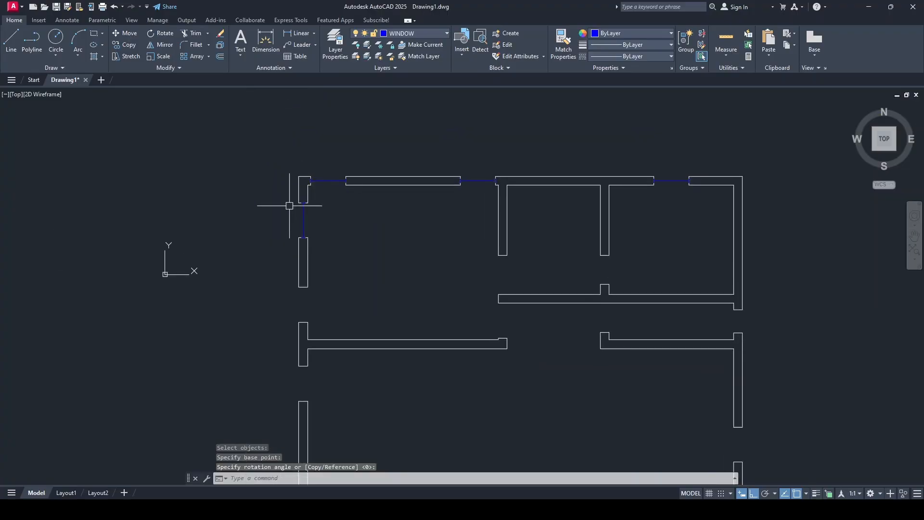
click(128, 45)
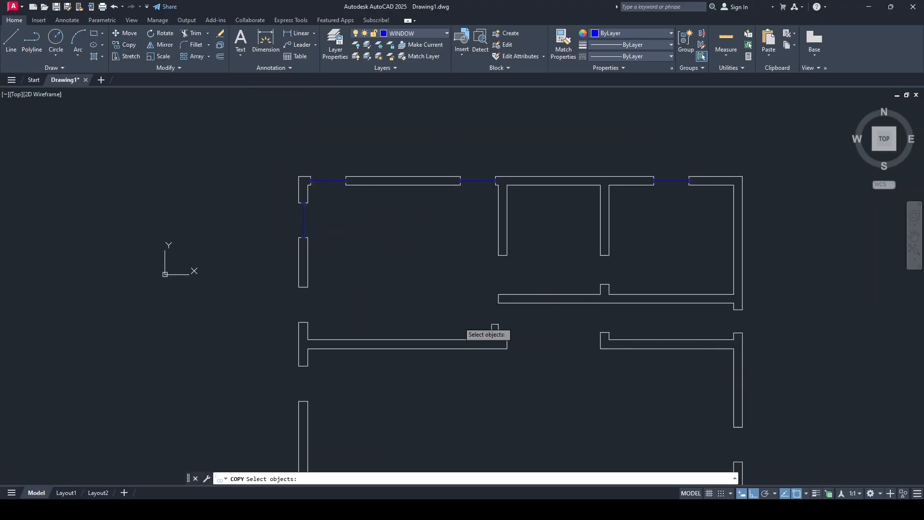
click(304, 219)
key(Return)
scroll(308, 236, up, 6)
click(303, 238)
scroll(219, 291, down, 6)
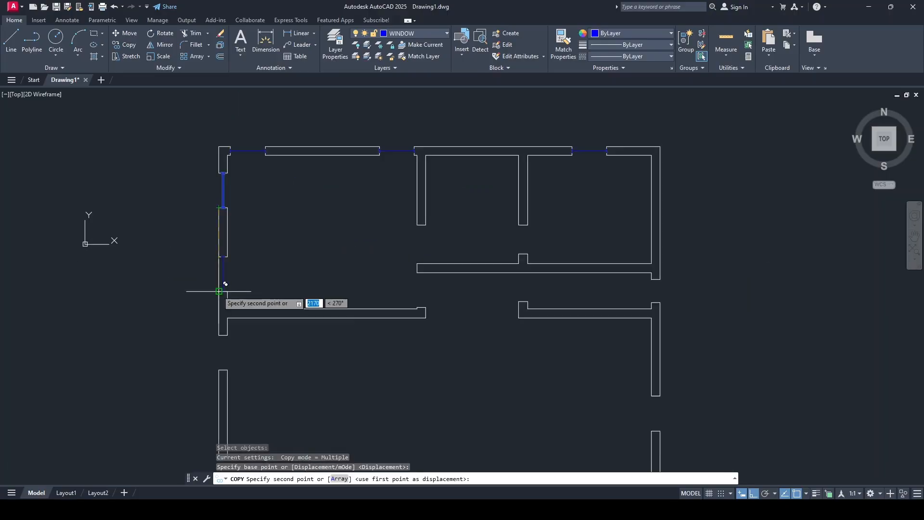
click(219, 291)
click(219, 370)
middle_drag(216, 383, 269, 103)
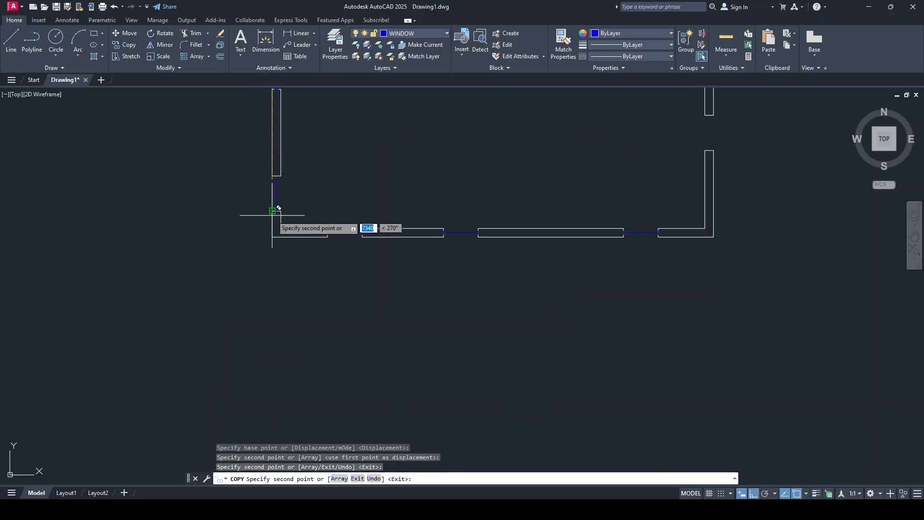
click(274, 210)
- Place two further copies of the vertical window in the right wall's openings and end the Copy command
middle_drag(682, 219, 525, 426)
click(549, 357)
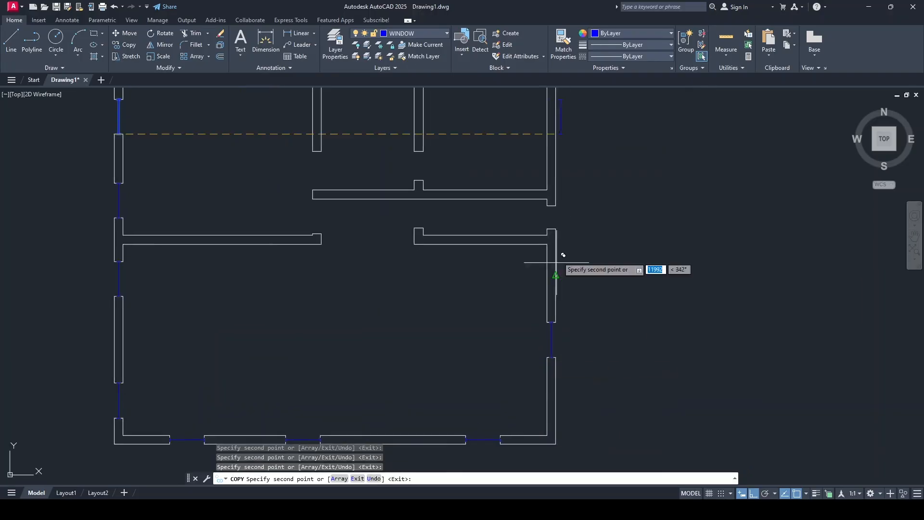
click(553, 228)
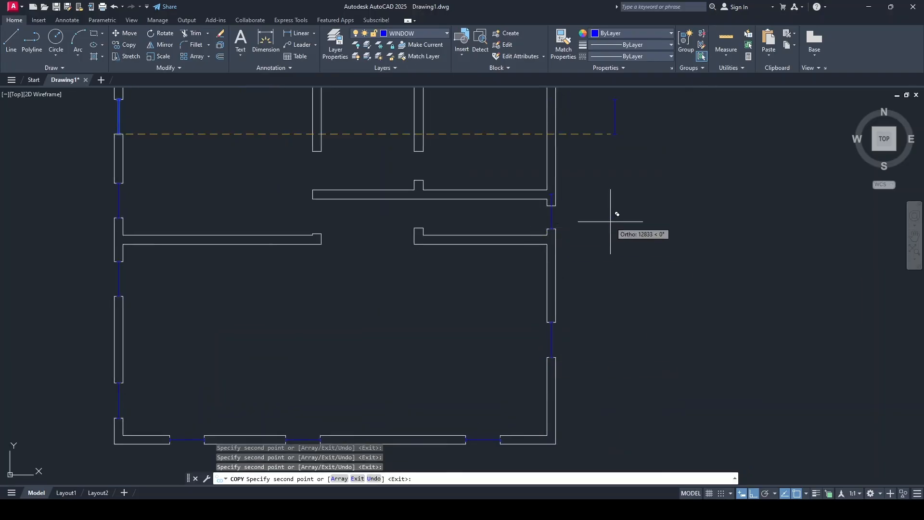
key(Escape)
- Shorten the window in the right wall's upper opening to 600 mm by moving its upper end to the opening's top-edge midpoint
scroll(544, 285, up, 3)
scroll(545, 282, up, 3)
click(520, 219)
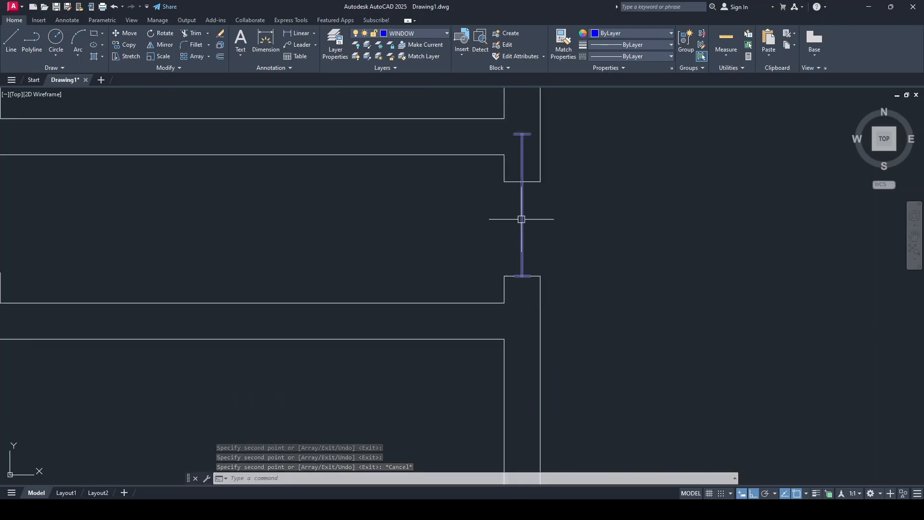
click(521, 134)
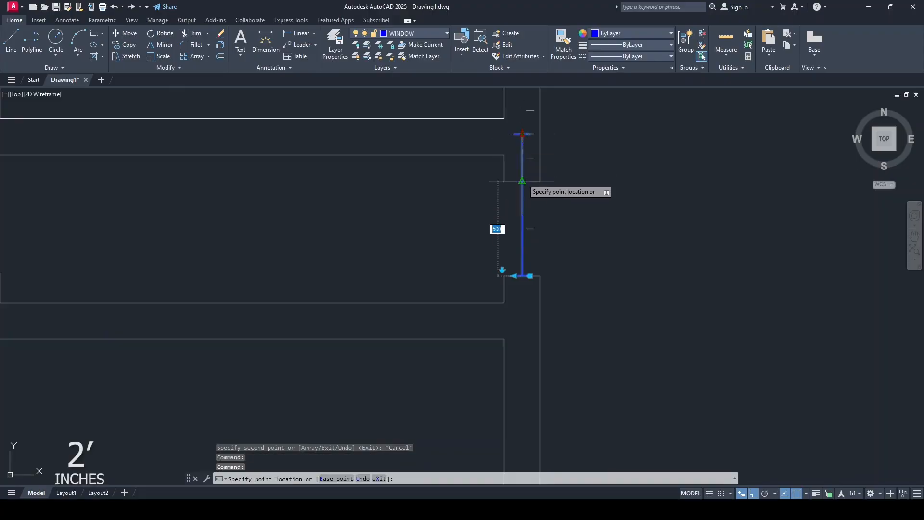
click(522, 181)
key(Escape)
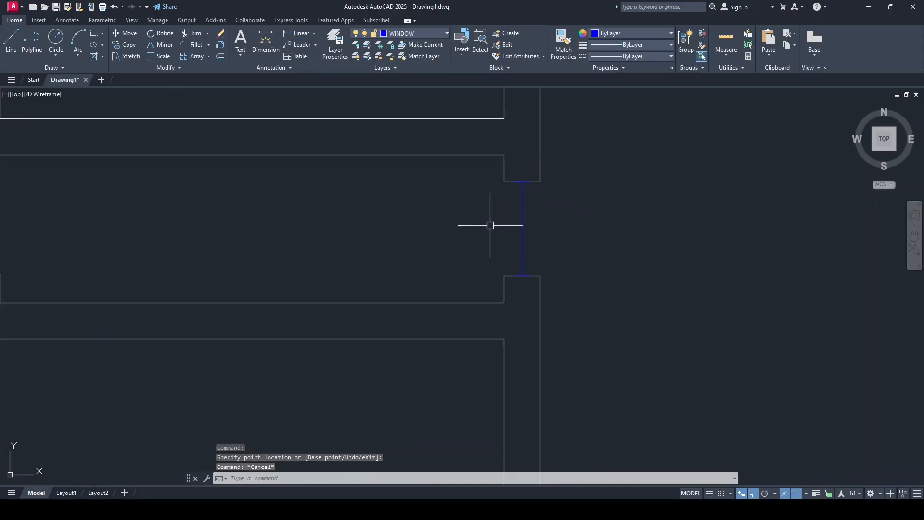
- Offset the left end line of the bottom wall's long middle piece 1000 mm to the right
scroll(600, 186, down, 5)
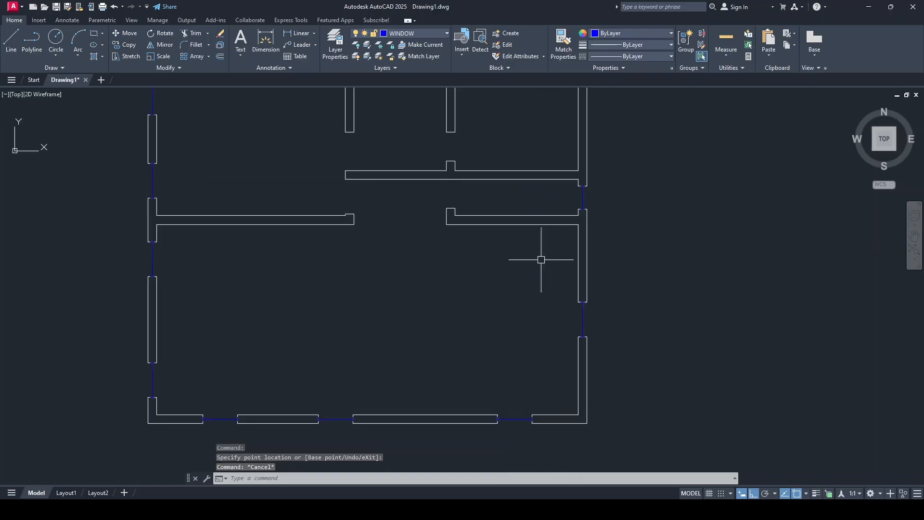
middle_drag(394, 247, 409, 295)
middle_drag(415, 334, 405, 245)
middle_drag(417, 342, 398, 281)
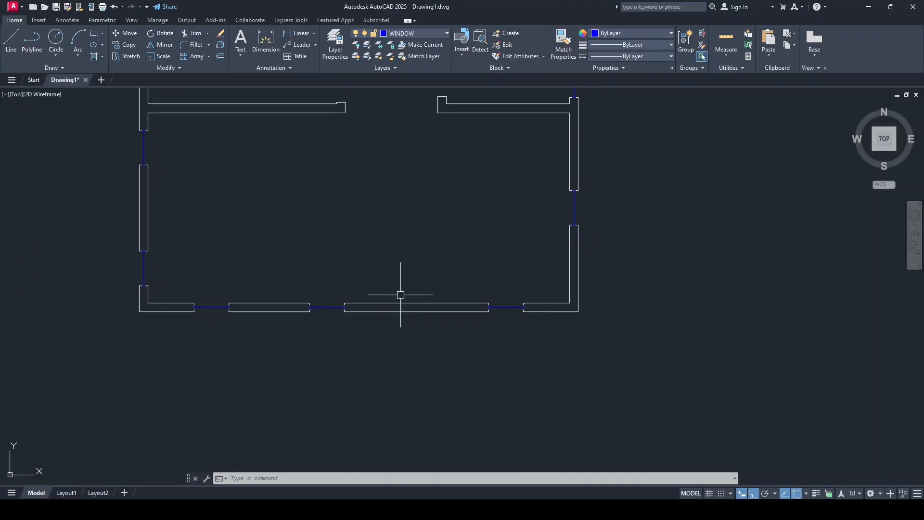
scroll(394, 315, up, 4)
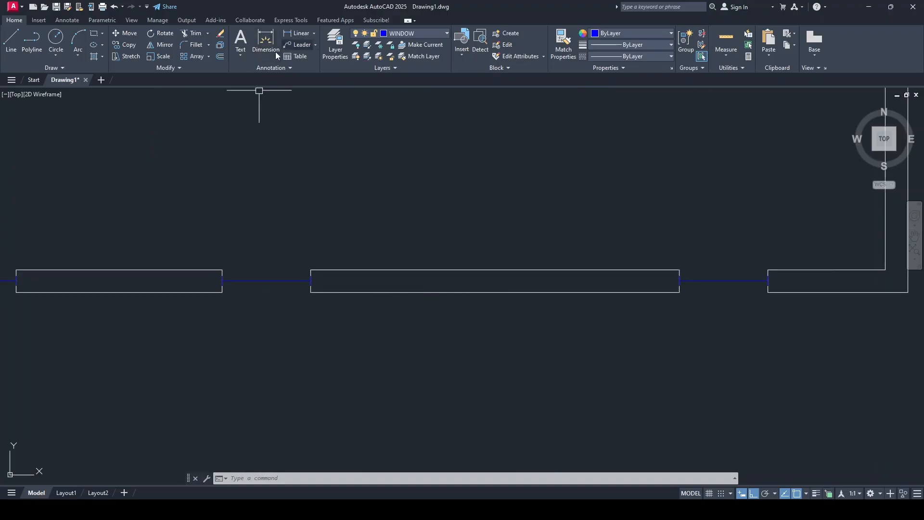
click(220, 57)
text(1)
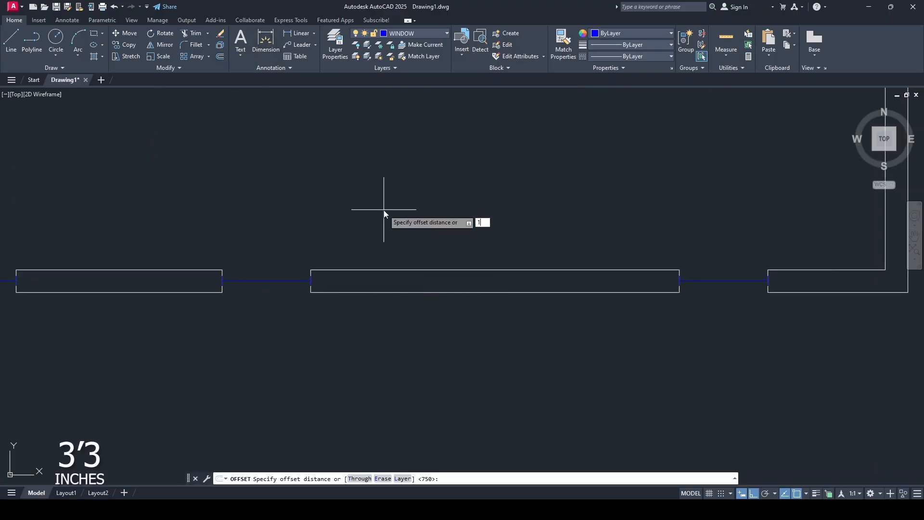
text(000)
key(Return)
scroll(313, 290, up, 3)
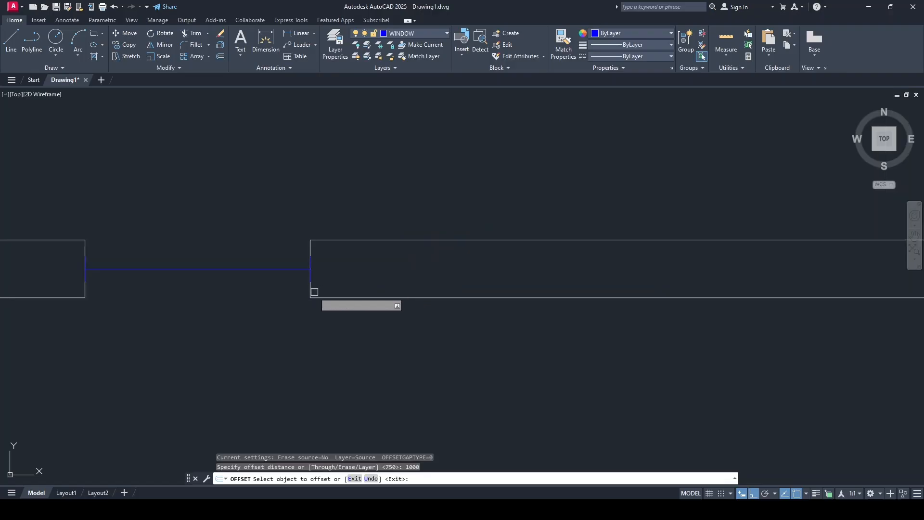
scroll(313, 292, up, 6)
click(296, 293)
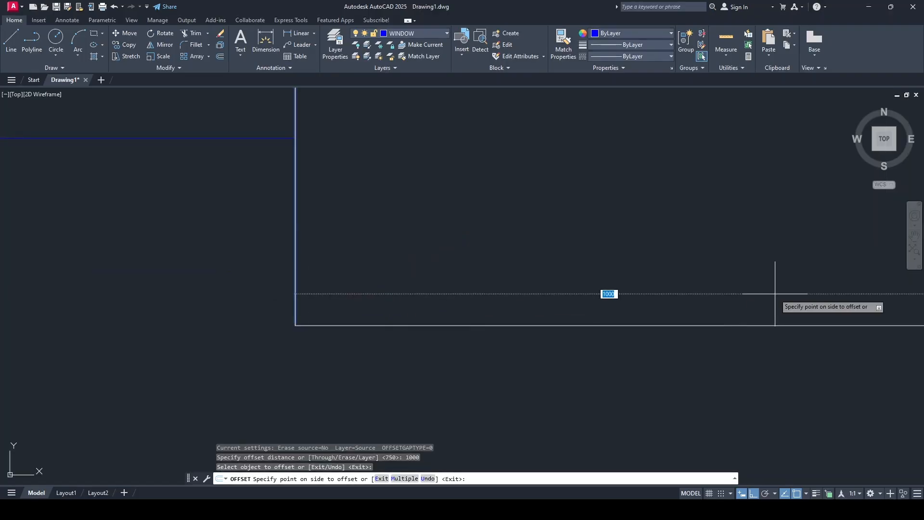
click(775, 293)
- Offset the new line inside the bottom wall another 1000 mm to the right and end the Offset command
scroll(801, 283, down, 8)
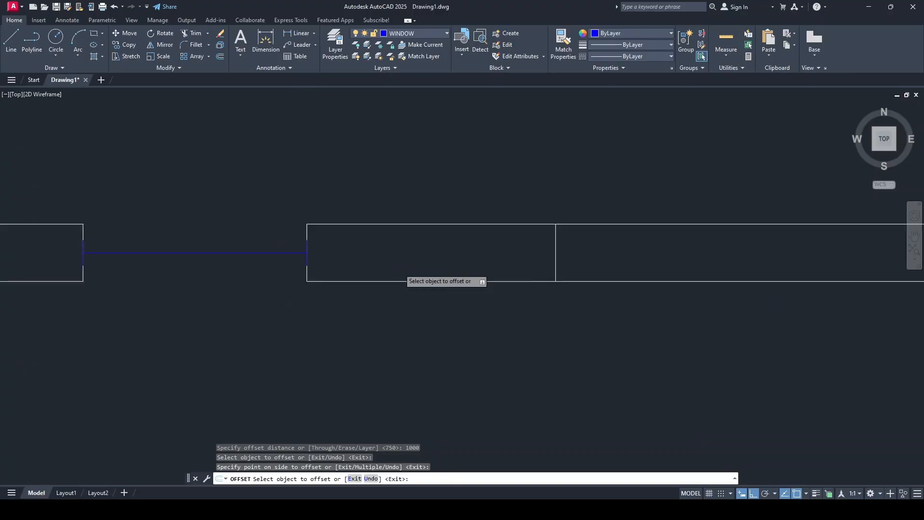
click(460, 265)
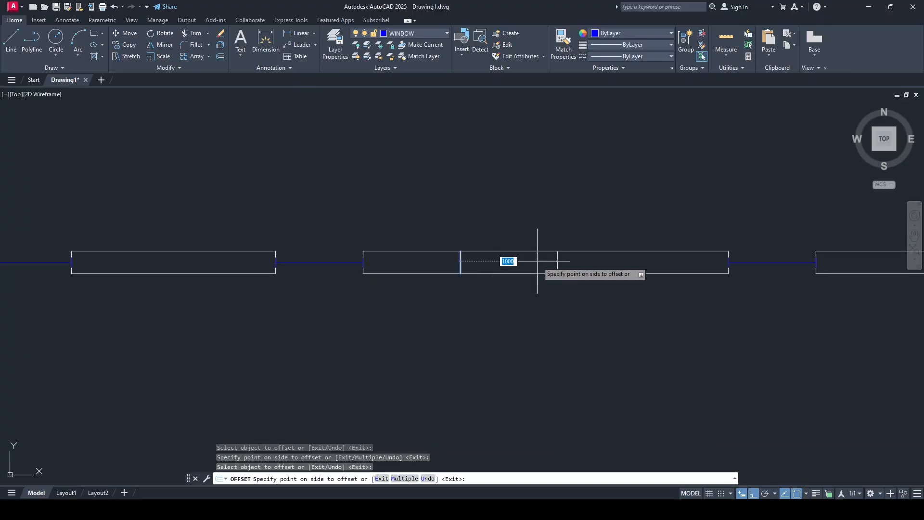
click(561, 261)
key(Escape)
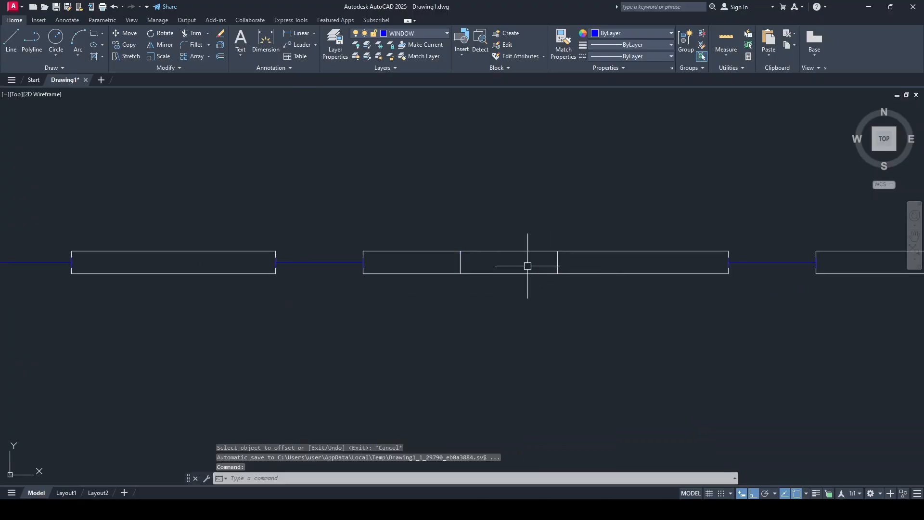
- Trim both bottom wall lines between the two offset lines to open a doorway
click(194, 32)
click(500, 250)
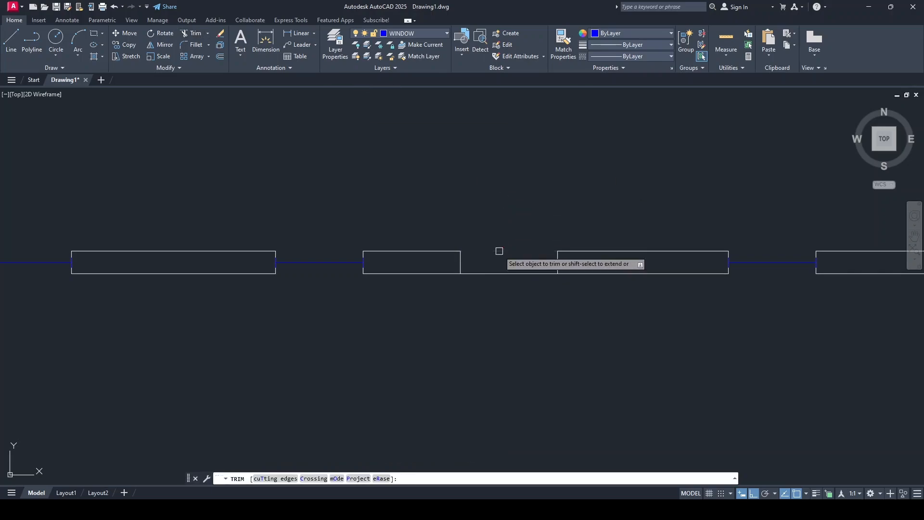
click(503, 273)
scroll(509, 254, down, 5)
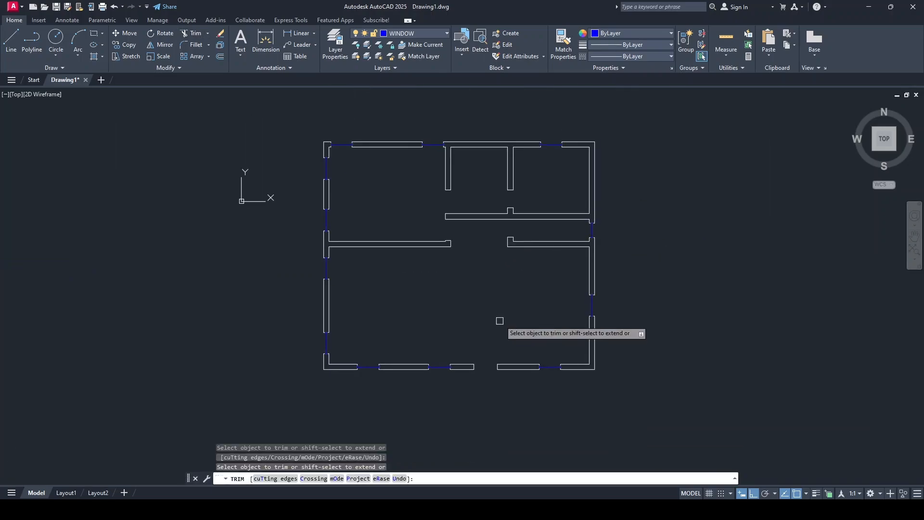
key(Escape)
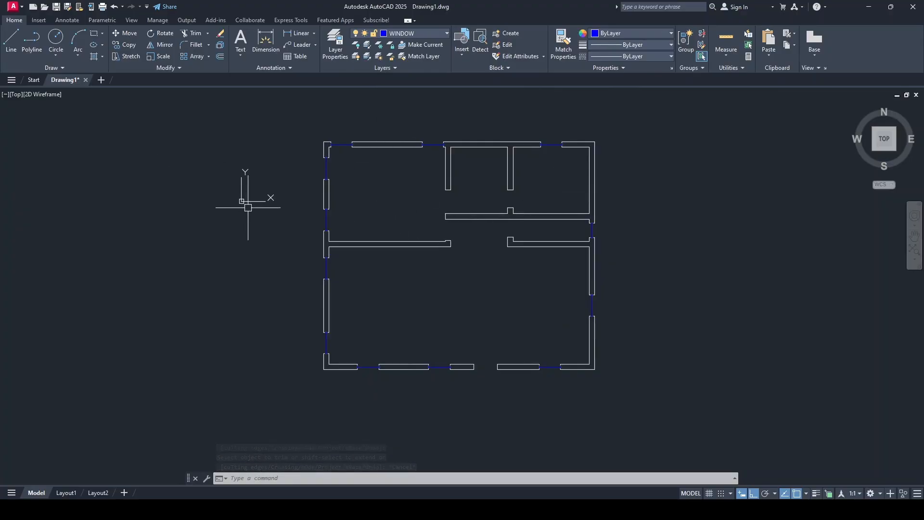
- Show the tool palettes and bring up the metric samples of the architectural palette
key(ctrl+3)
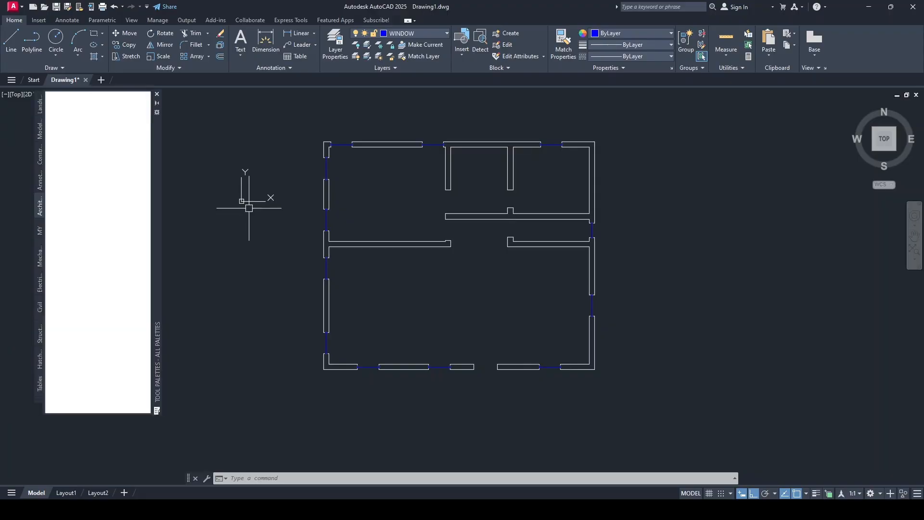
click(157, 94)
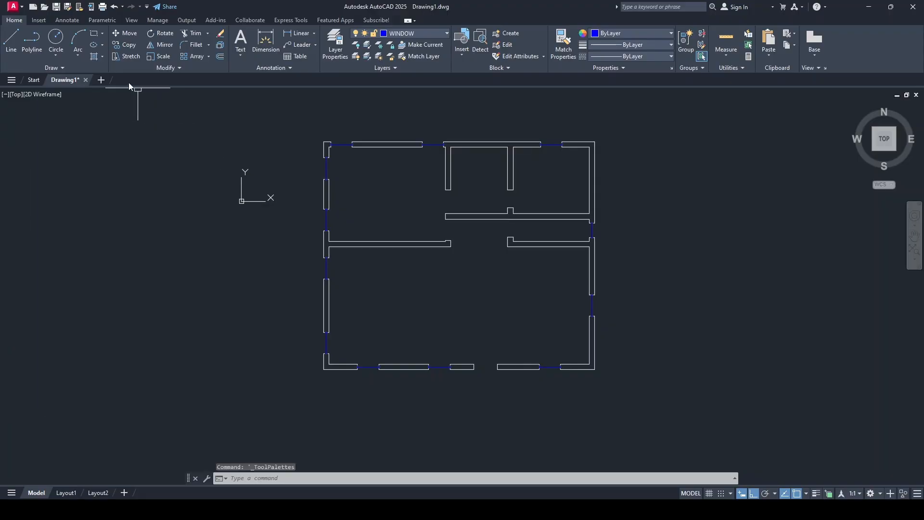
click(140, 19)
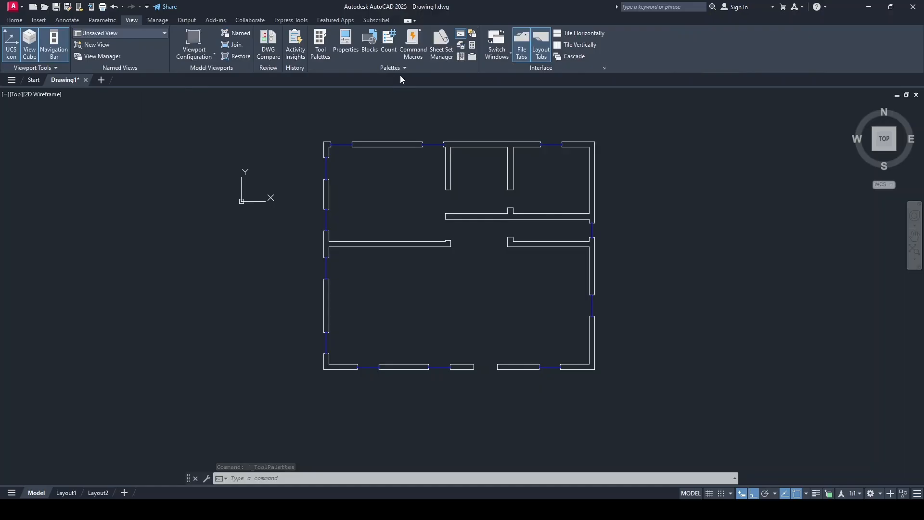
click(327, 58)
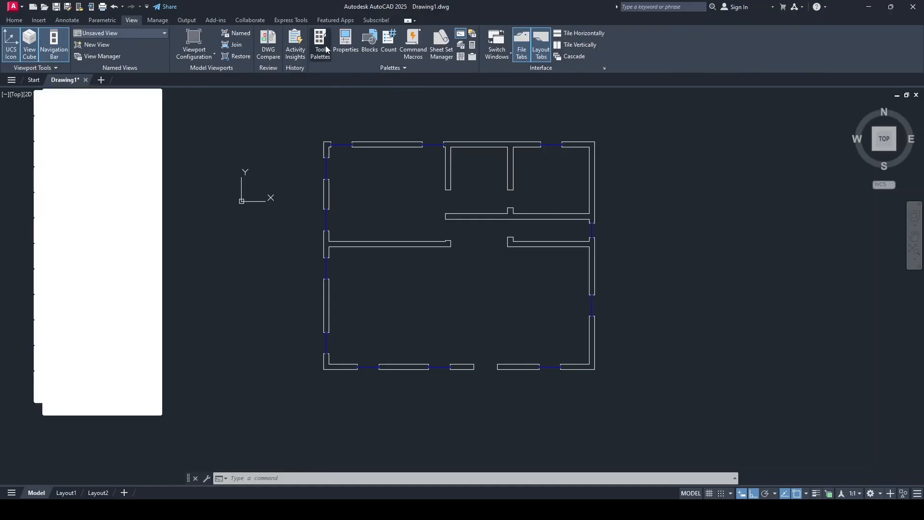
scroll(113, 330, down, 3)
scroll(113, 330, down, 1)
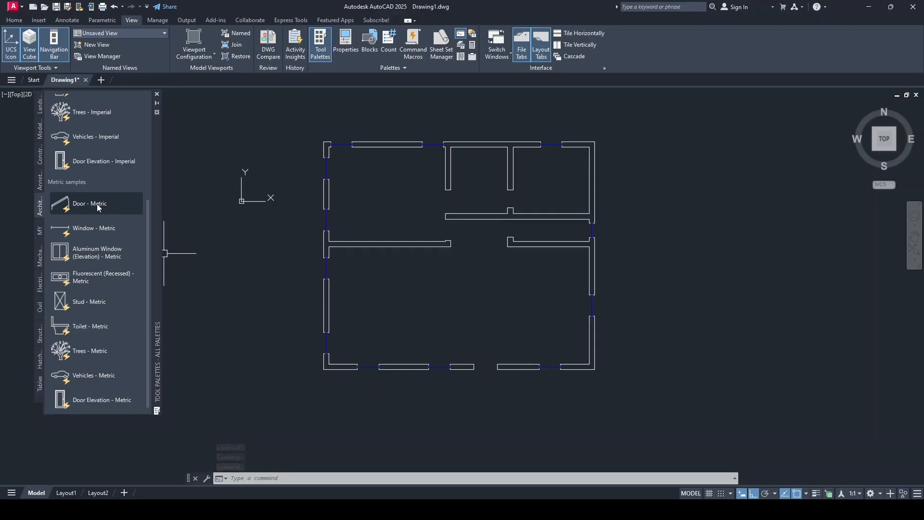
scroll(101, 217, up, 5)
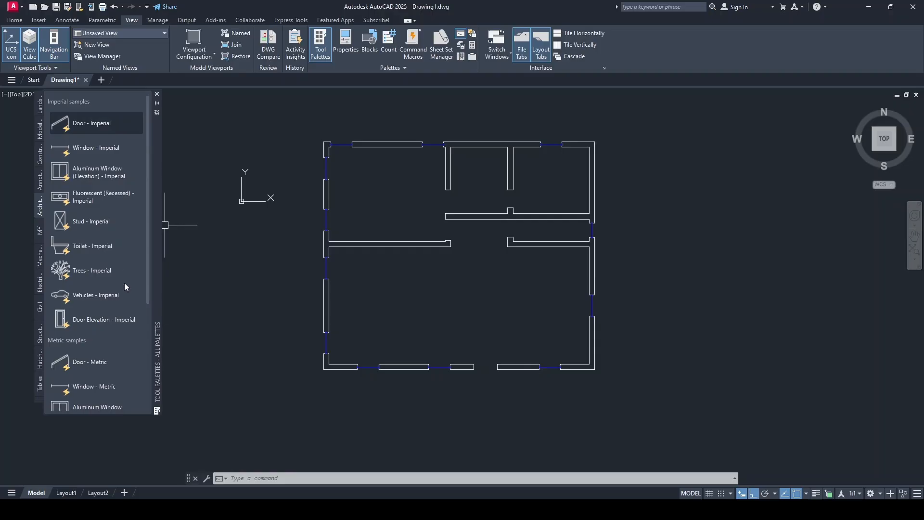
scroll(111, 235, down, 5)
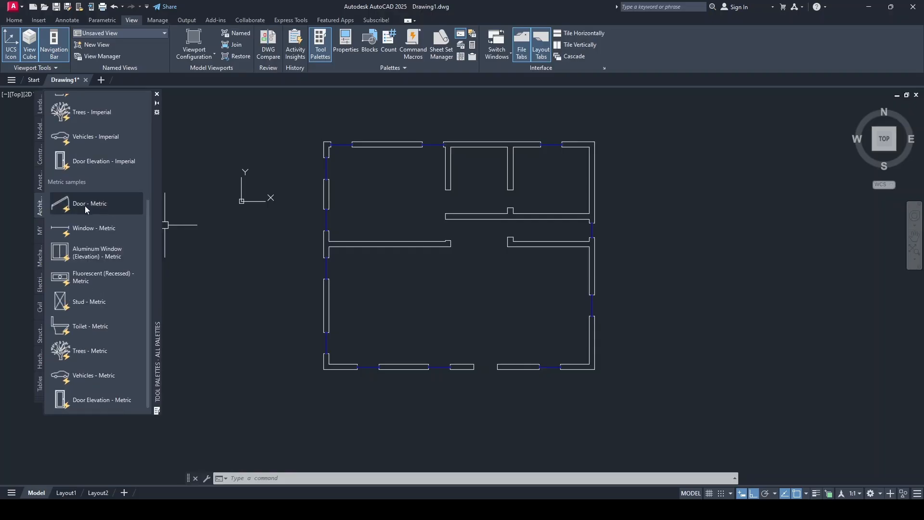
- Insert the Door - Metric block in the large lower room and close the tool palettes
click(84, 206)
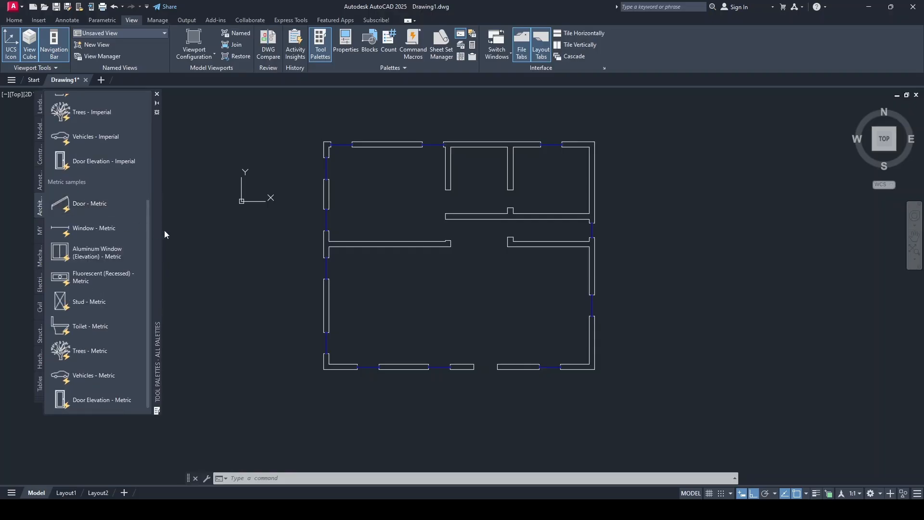
click(446, 305)
click(157, 96)
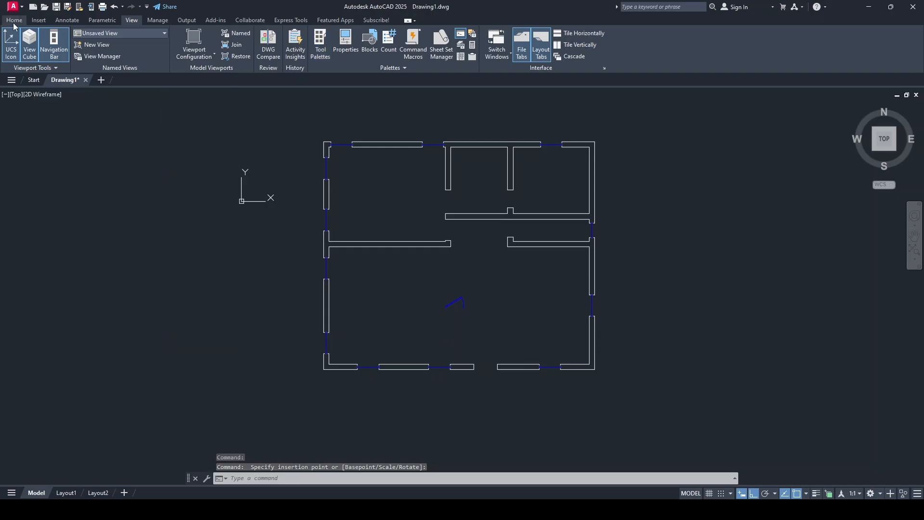
click(15, 22)
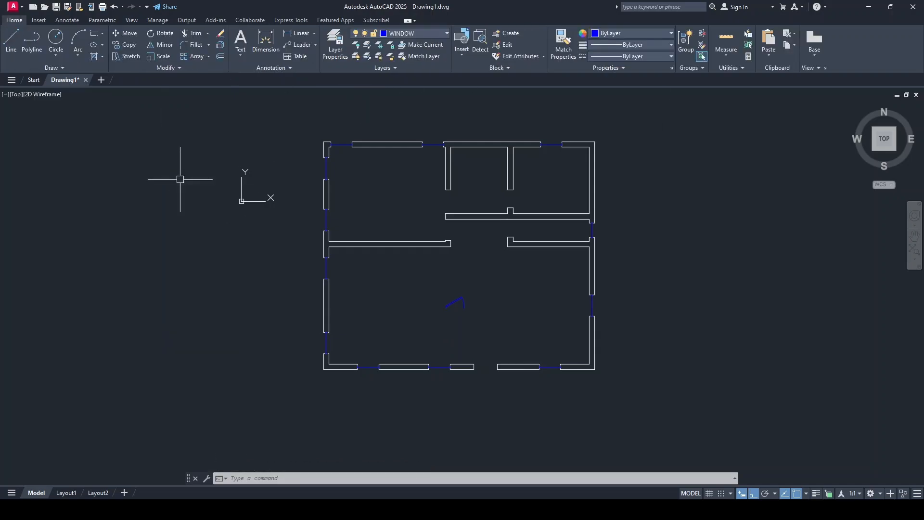
- Set the new door block in the large lower room to open at 90°
scroll(458, 247, up, 3)
click(457, 255)
scroll(474, 261, up, 3)
scroll(473, 261, up, 2)
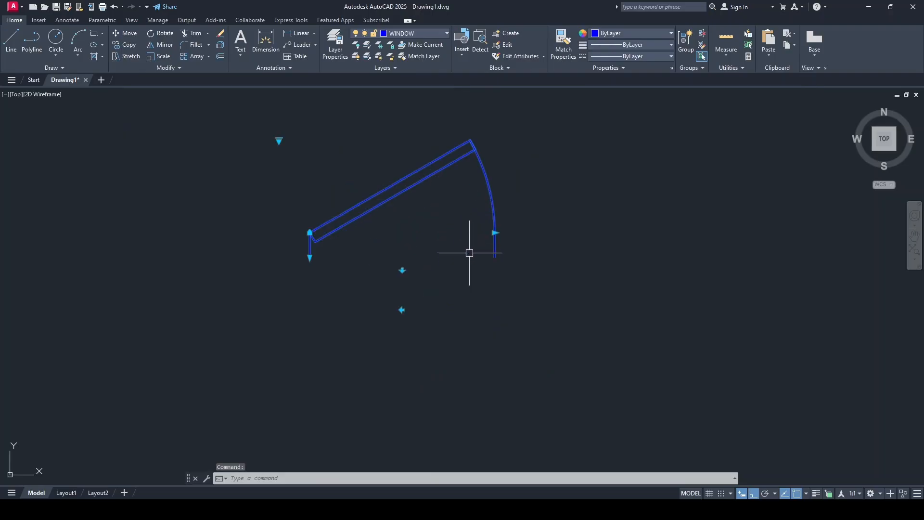
middle_drag(456, 223, 487, 284)
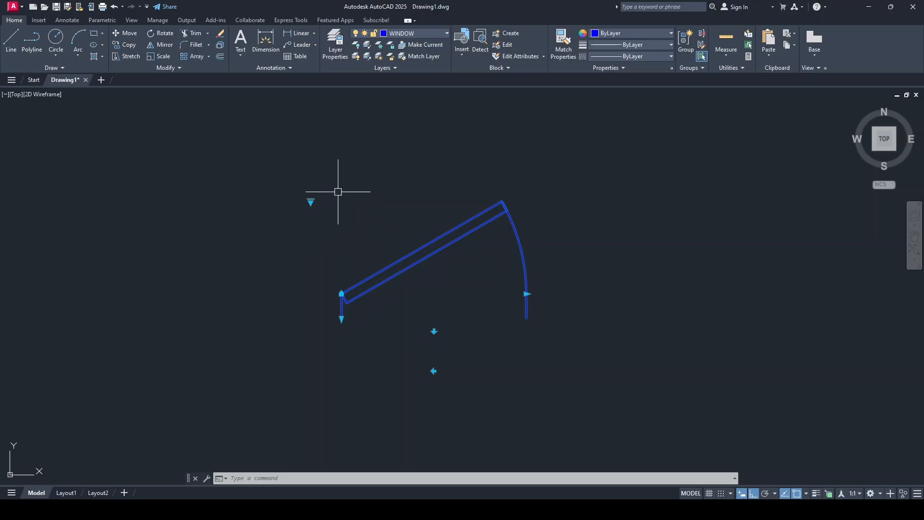
click(311, 201)
click(332, 239)
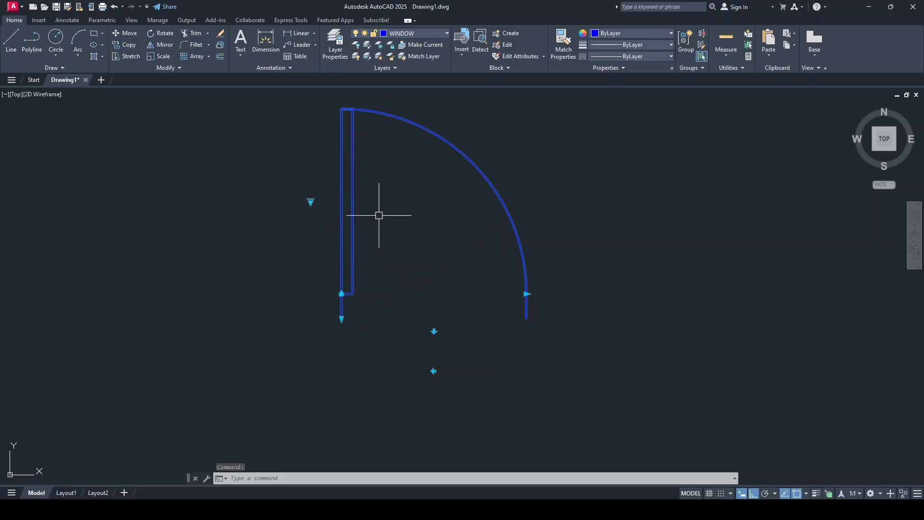
- Stretch the door block's size to 1000 mm to suit the main doorway
middle_drag(543, 297, 527, 334)
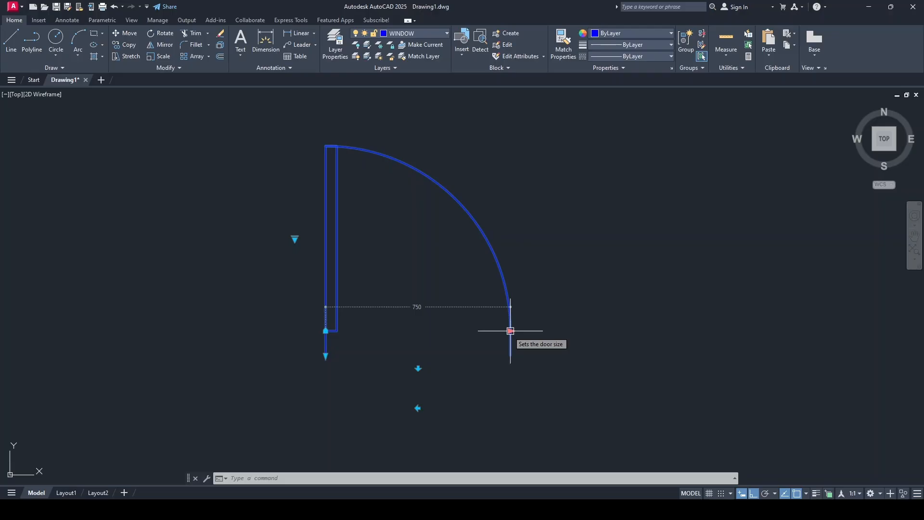
scroll(510, 331, down, 8)
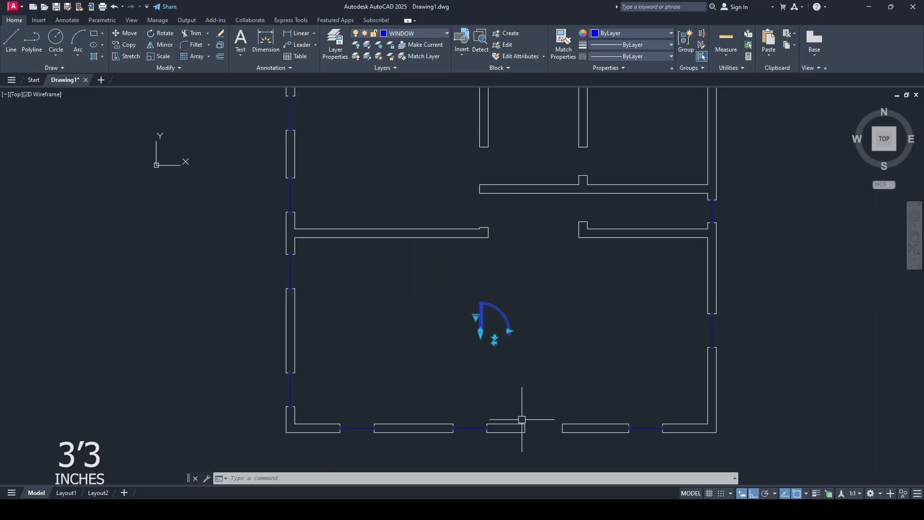
scroll(509, 326, up, 6)
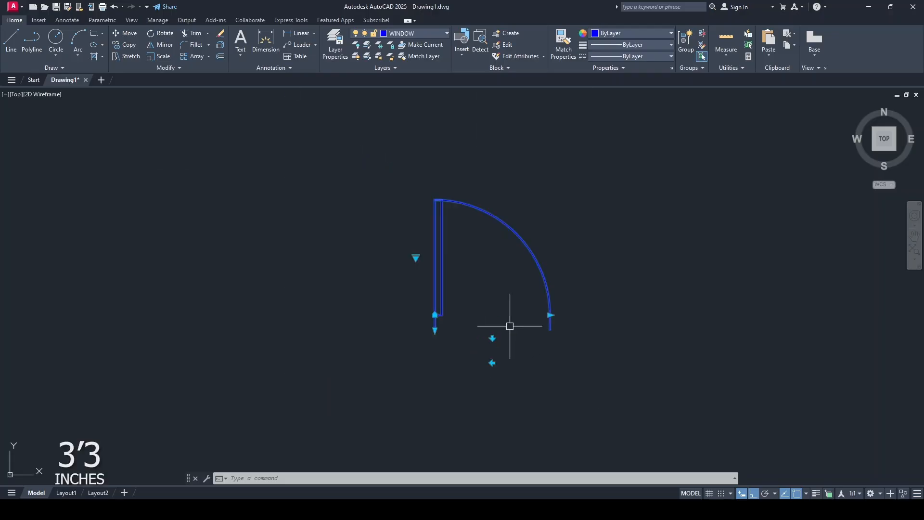
click(550, 315)
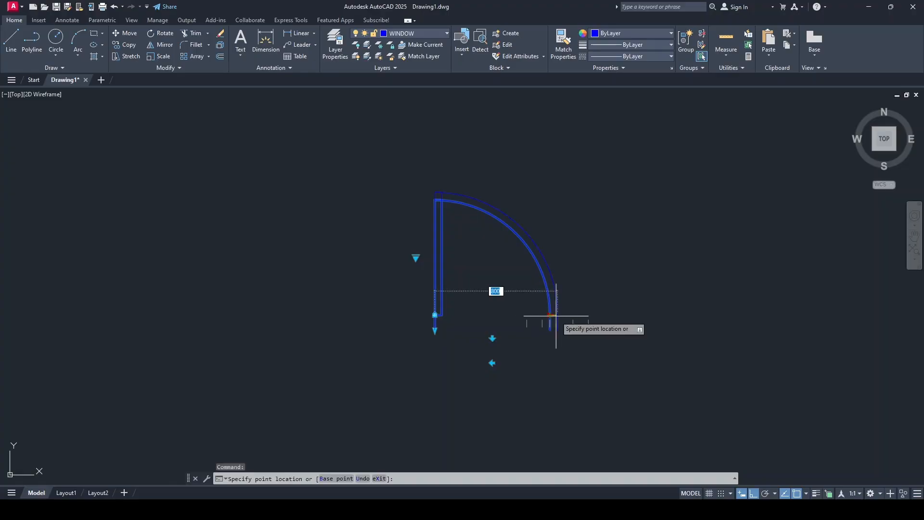
click(586, 318)
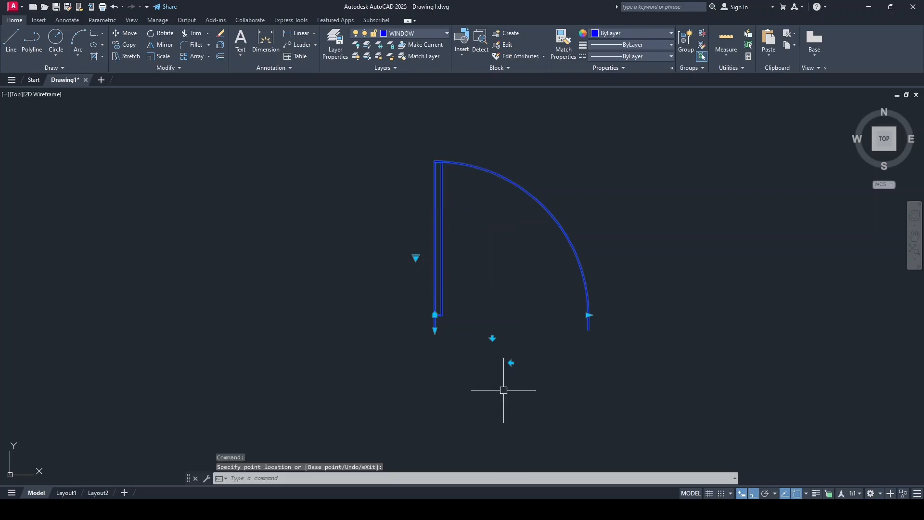
- Move the door by its hinge corner to the midpoint of the left jamb of the bottom wall's doorway
click(124, 35)
scroll(422, 320, up, 6)
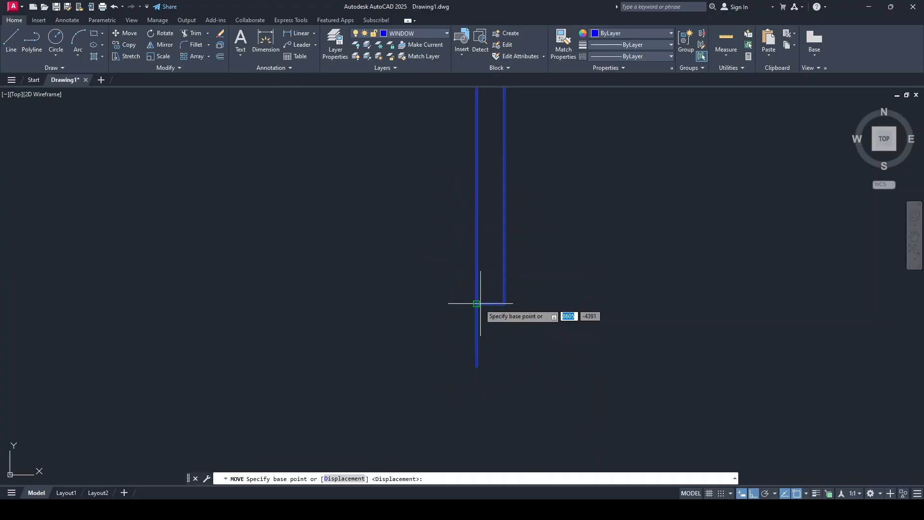
click(476, 304)
scroll(486, 295, down, 5)
scroll(583, 301, up, 6)
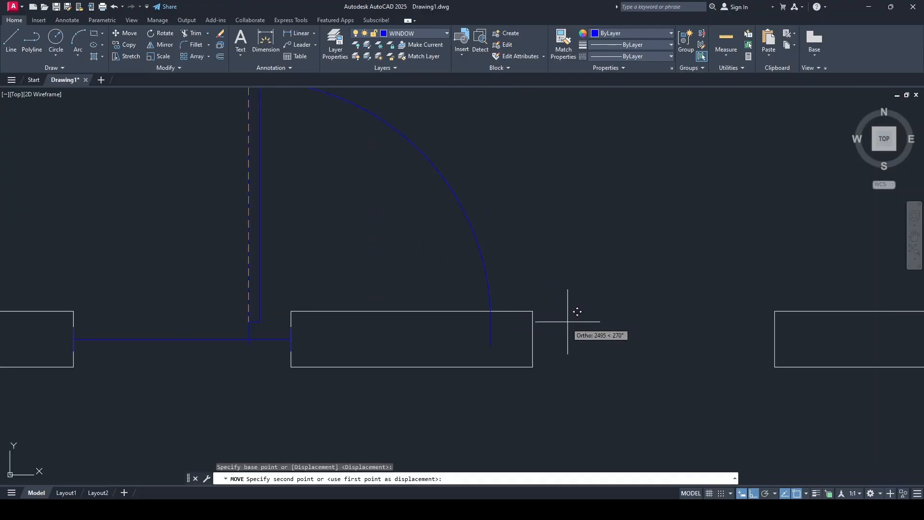
click(533, 339)
scroll(414, 424, down, 3)
- Copy the main door from its hinge corner to the top midpoint of the short wall stub at the upper-left room's opening
click(464, 365)
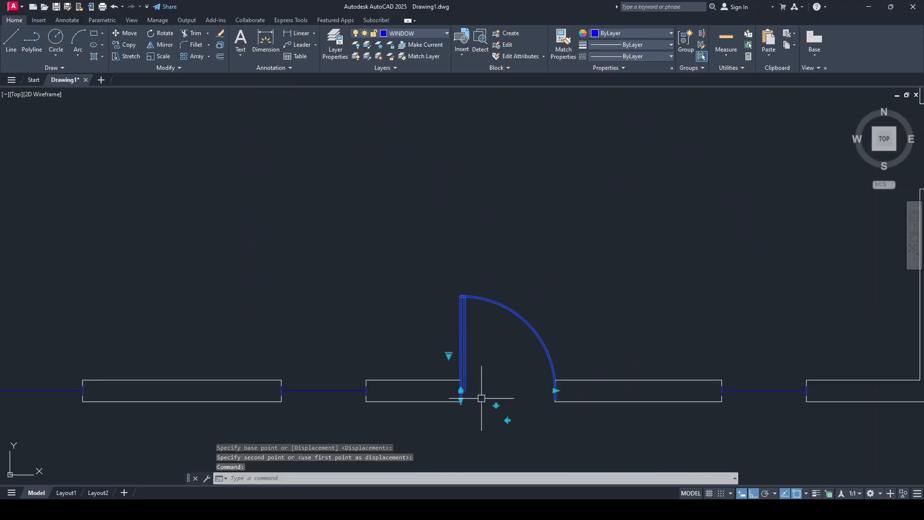
click(126, 48)
scroll(469, 399, up, 5)
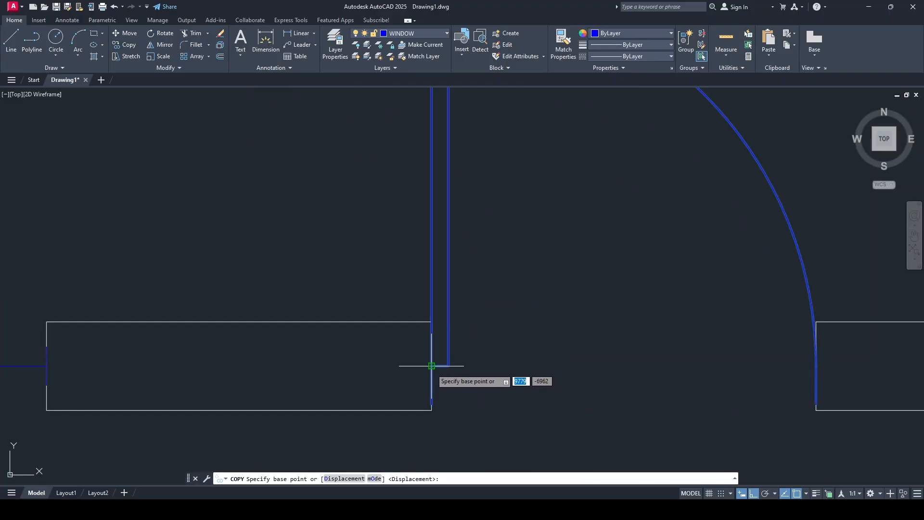
click(432, 365)
scroll(416, 206, down, 6)
scroll(419, 221, up, 5)
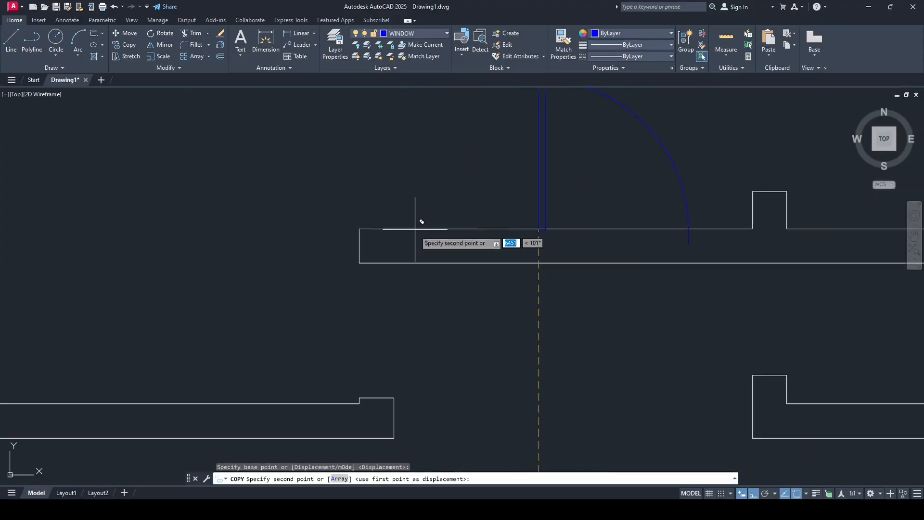
click(380, 398)
key(Escape)
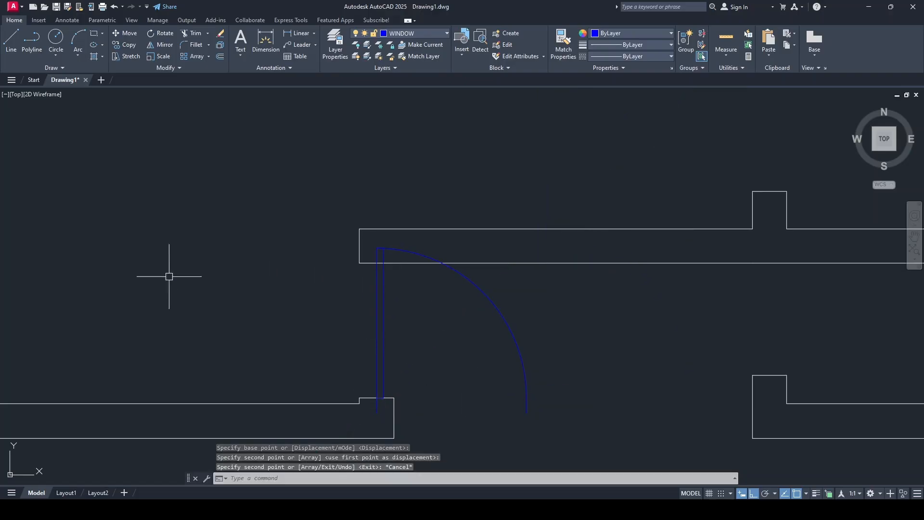
- Rotate the copied door 90° counterclockwise about its hinge corner so it swings into the upper-left room
scroll(334, 347, down, 2)
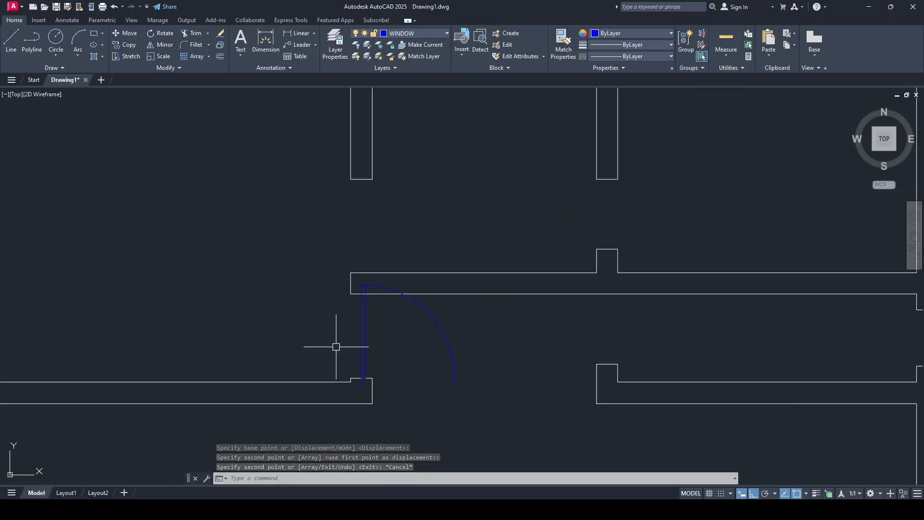
click(159, 33)
click(417, 302)
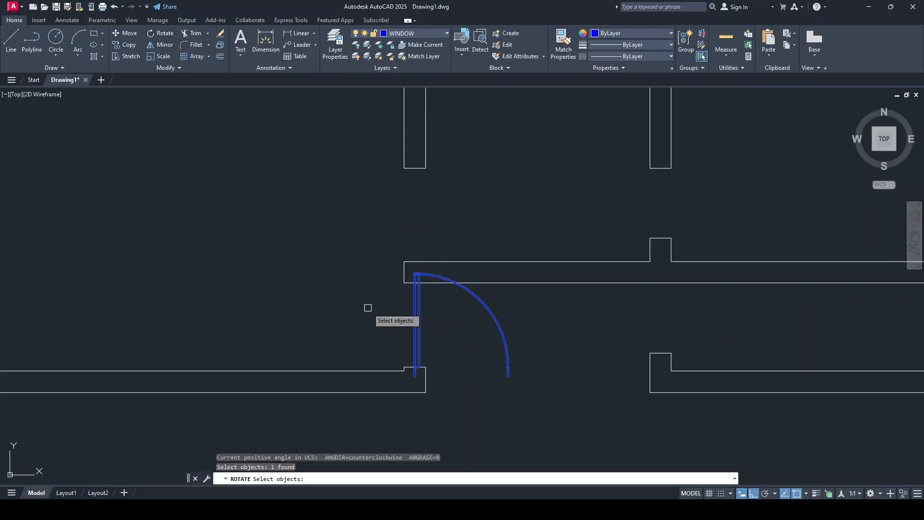
key(Return)
scroll(419, 365, up, 5)
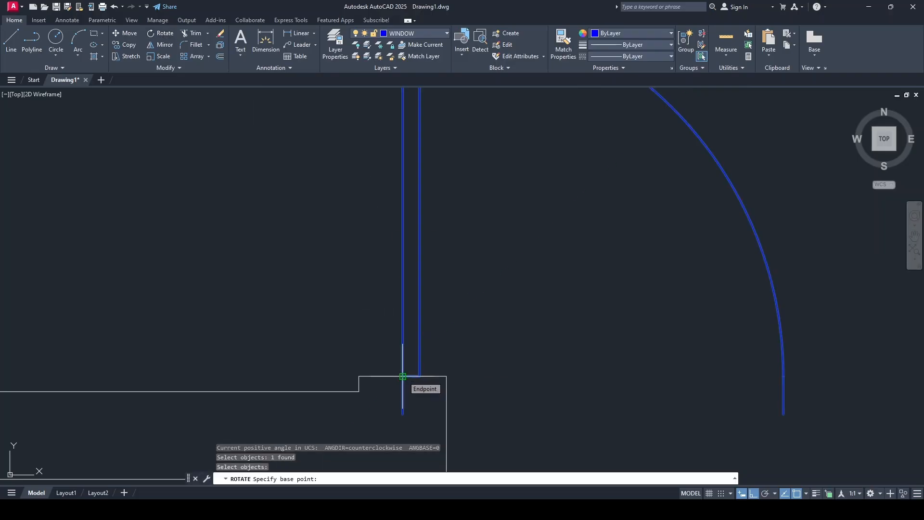
click(403, 376)
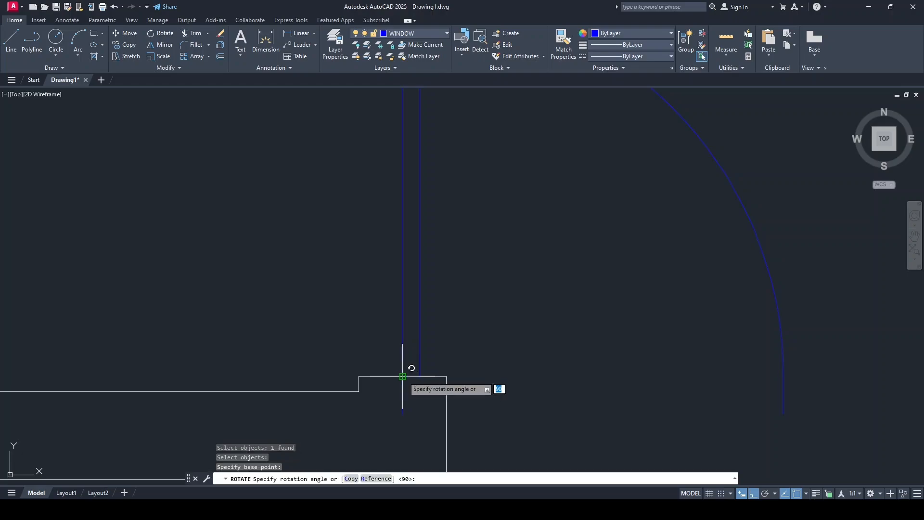
scroll(412, 368, down, 5)
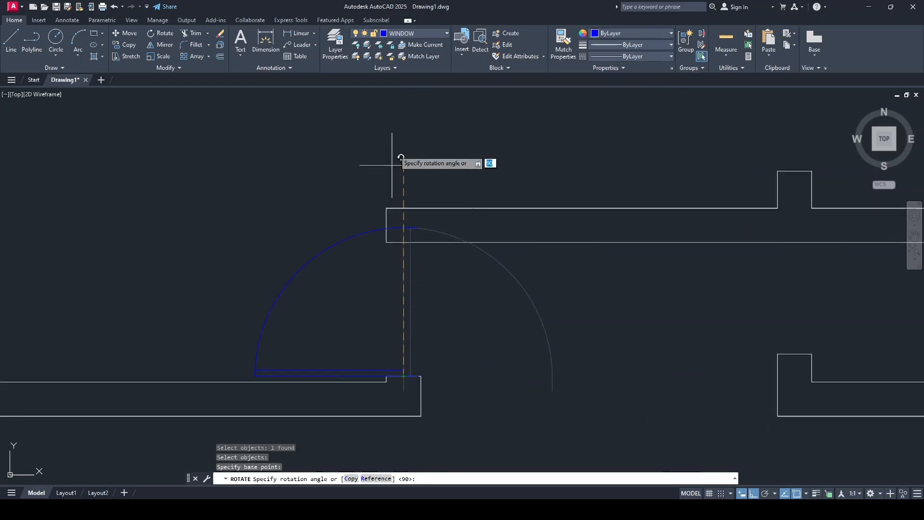
click(418, 118)
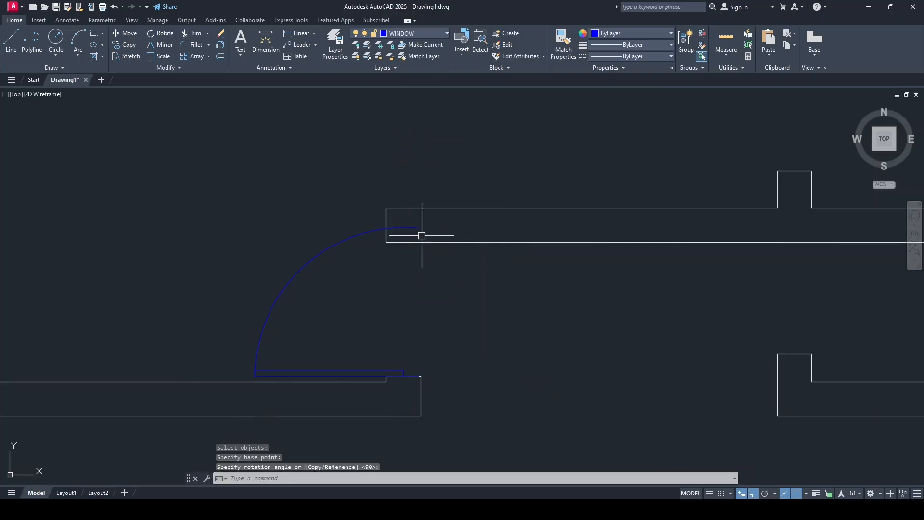
- Reduce the rotated door's size to 900 mm to meet the lower line of the wall above, and deselect it
click(375, 230)
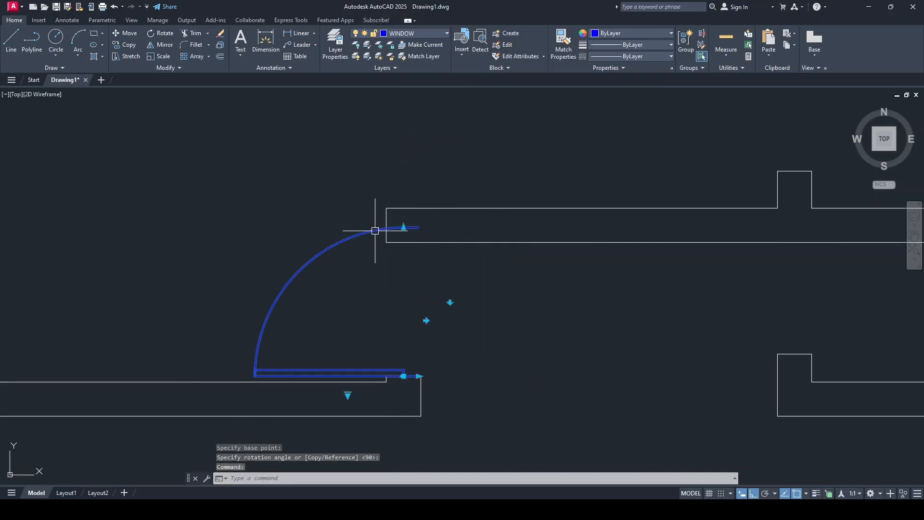
click(403, 228)
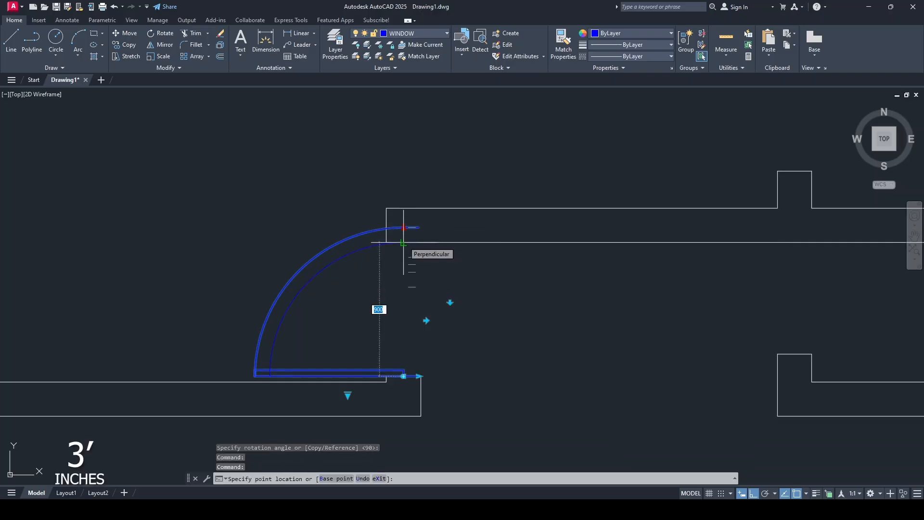
key(Escape)
key(Escape)
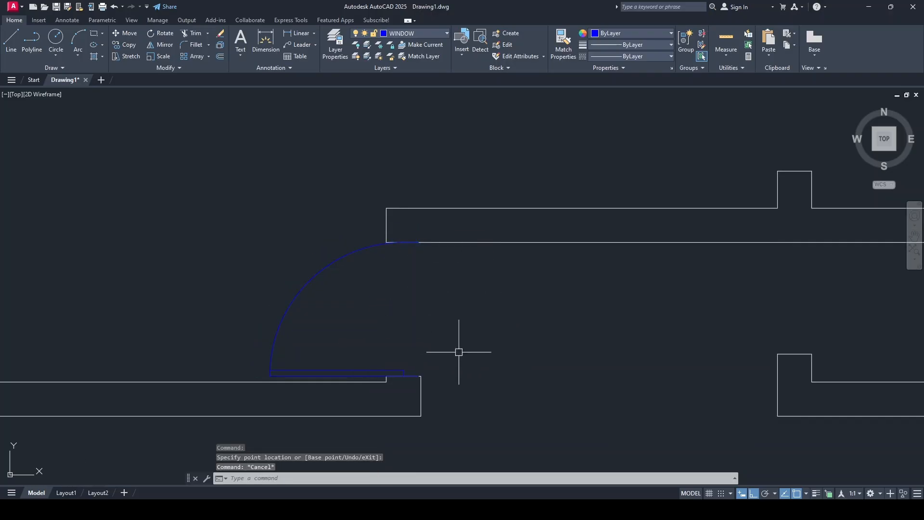
- Copy the 900 mm door from its wall stub's upper-right corner to the matching corner of the stub on the passage's right side
scroll(271, 277, down, 4)
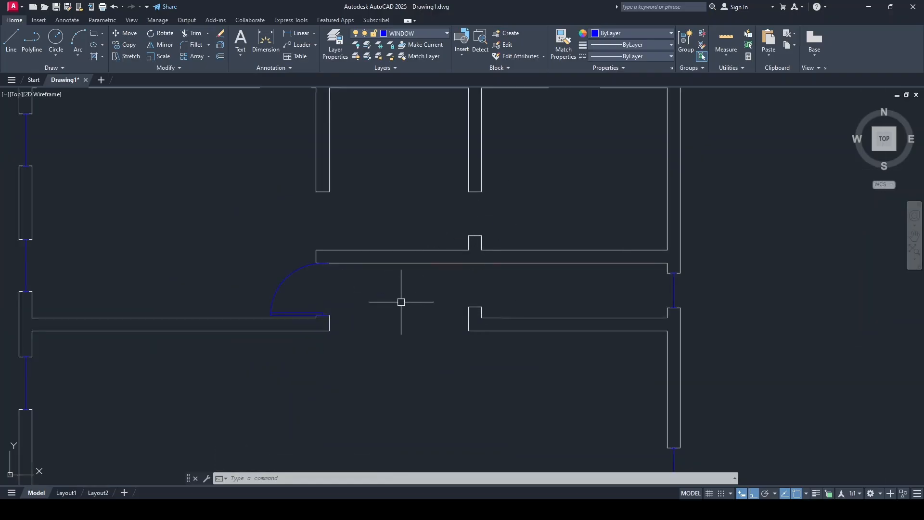
click(305, 263)
click(130, 44)
scroll(356, 303, up, 5)
scroll(222, 347, up, 5)
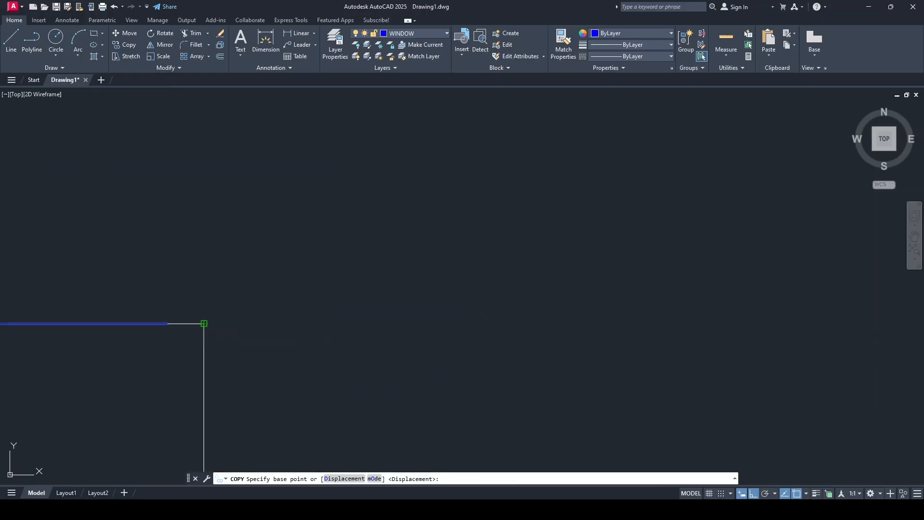
click(203, 323)
scroll(212, 320, down, 6)
scroll(599, 299, up, 5)
click(595, 287)
key(Escape)
- Reduce the right-hand passage door's size to 750 mm to meet the lower line of the wall above
scroll(676, 301, down, 3)
scroll(583, 223, up, 2)
click(584, 225)
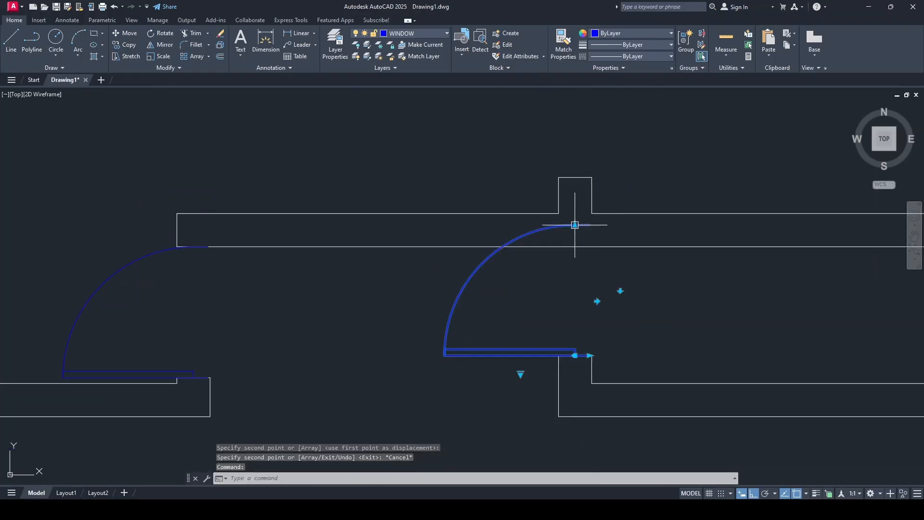
click(575, 225)
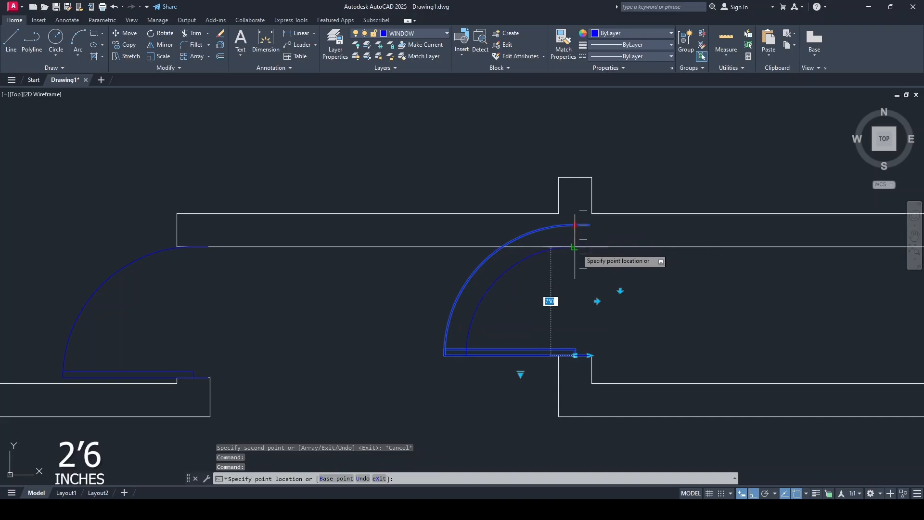
- Finish resizing the door beside the small projecting wall stub to fit its opening, and flip it to swing inward with its leaf along the lower wall
key(Escape)
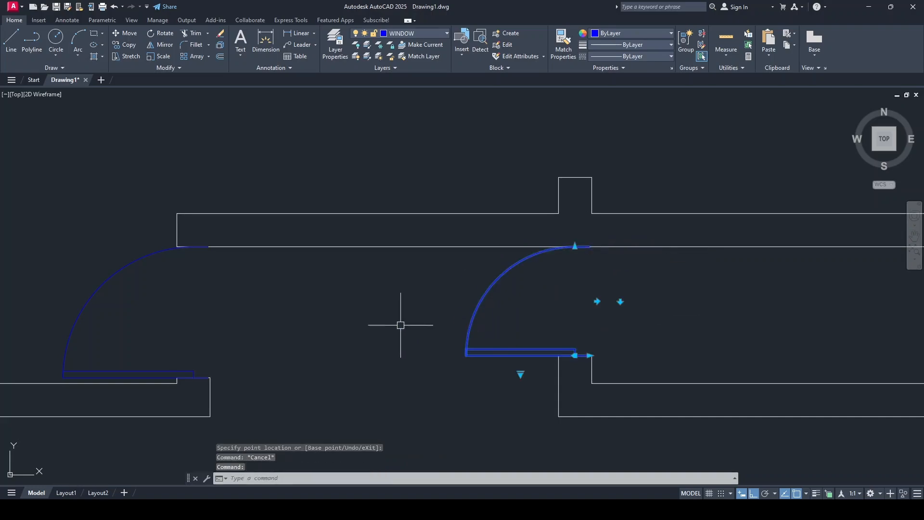
middle_drag(443, 307, 342, 303)
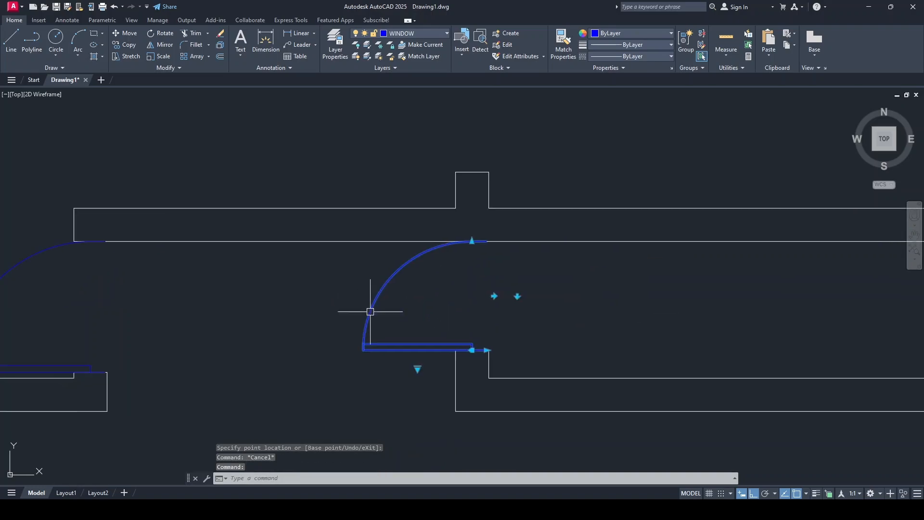
click(493, 296)
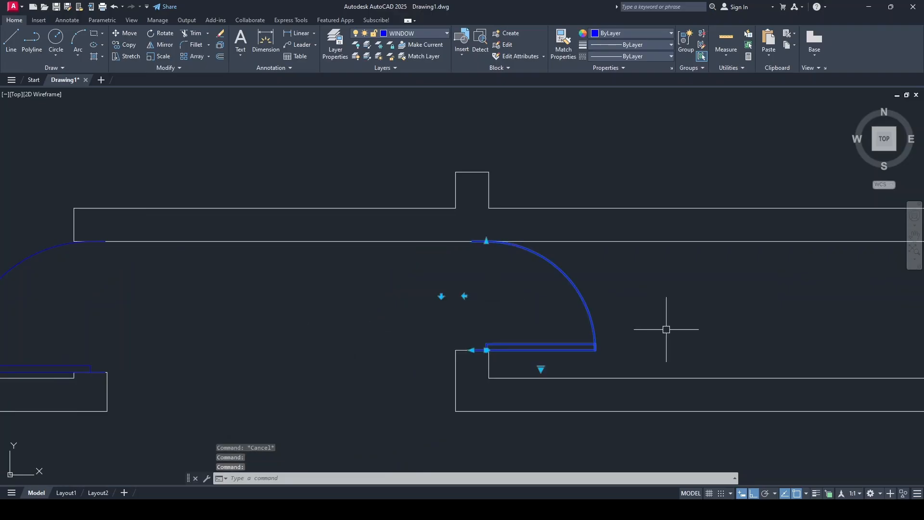
click(441, 295)
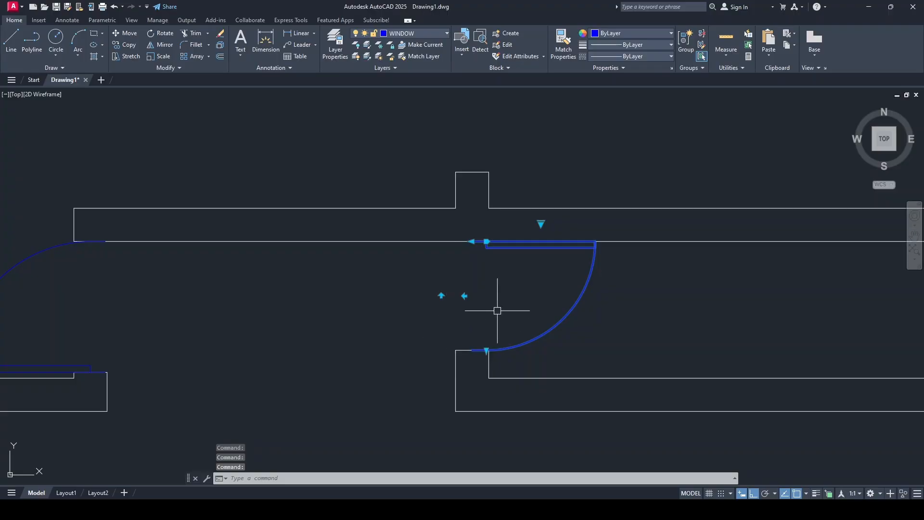
click(441, 295)
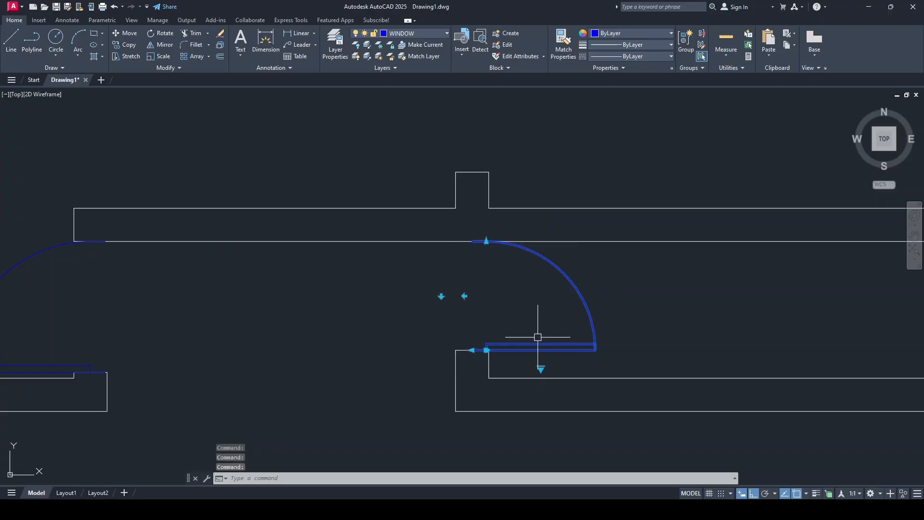
key(Escape)
middle_drag(558, 323, 549, 345)
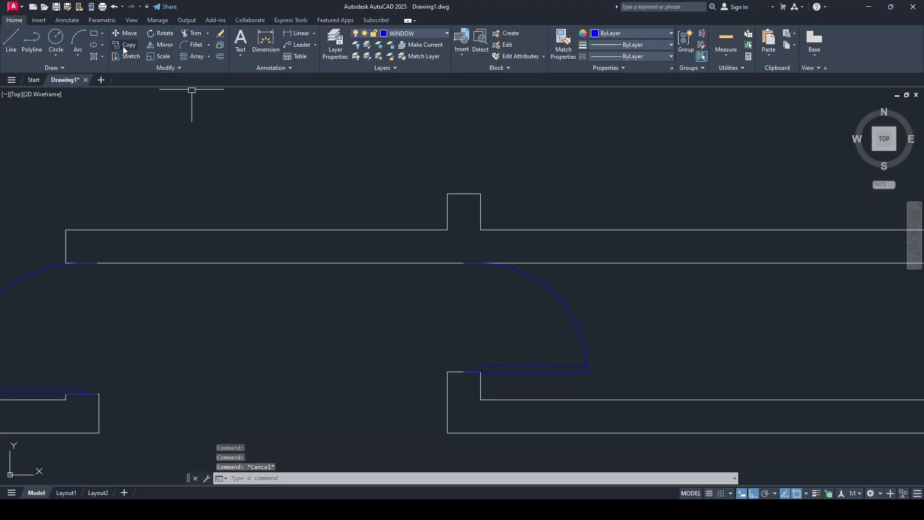
- Copy the resized door from the lower jamb corner to the opening directly above it in the upper right room
click(124, 45)
click(572, 322)
key(Return)
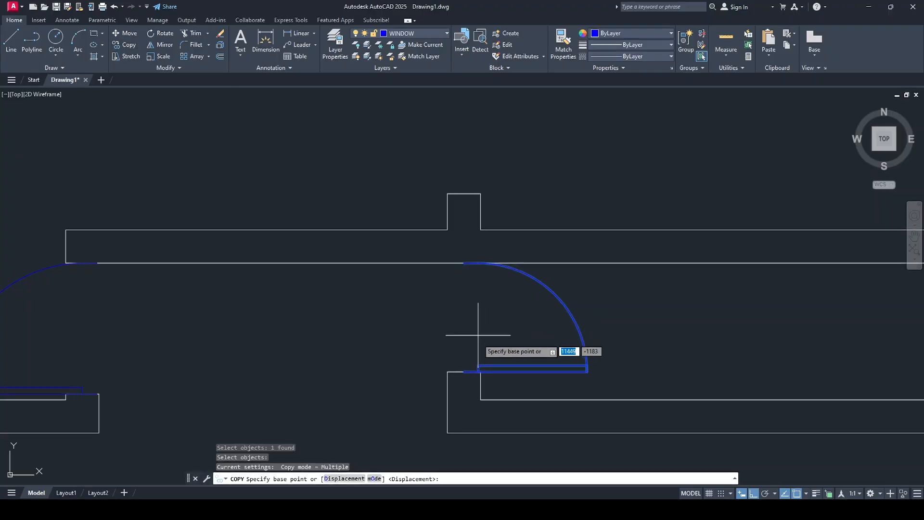
click(448, 373)
scroll(447, 377, down, 4)
scroll(461, 289, up, 4)
click(386, 290)
key(Escape)
scroll(452, 289, down, 4)
middle_click(425, 306)
middle_click(425, 306)
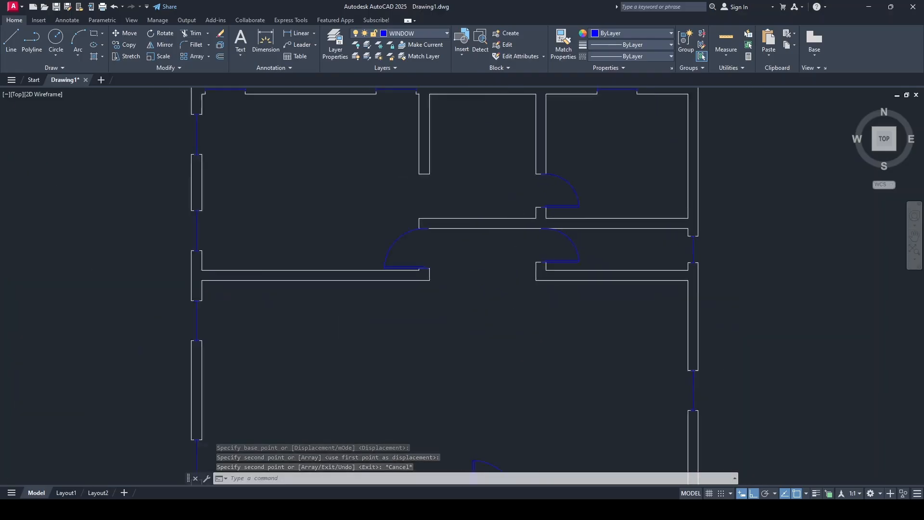
scroll(488, 304, down, 2)
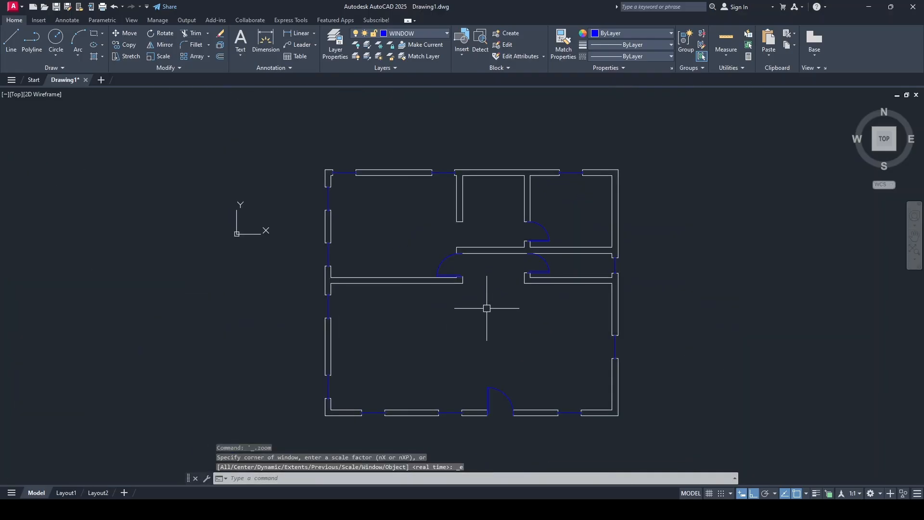
- Make OBJECTS the current layer and set the Offset layer option to Current
middle_drag(487, 309, 472, 313)
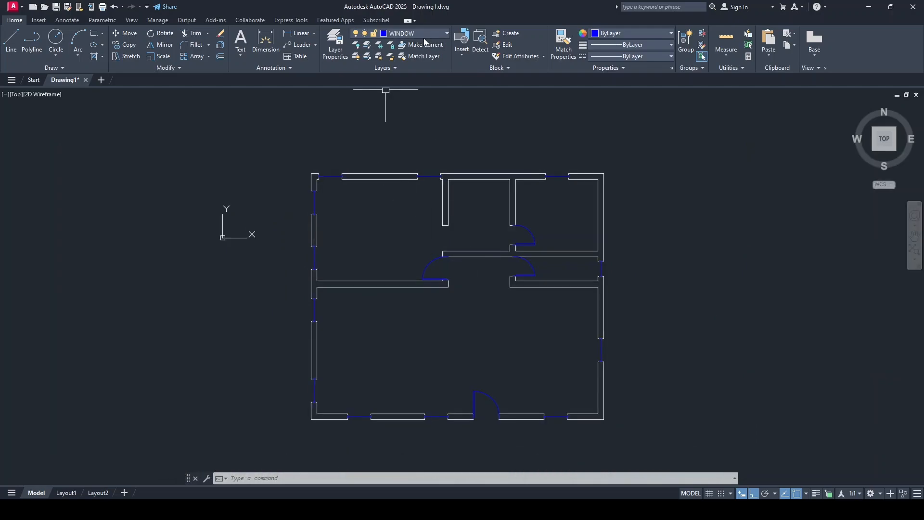
click(424, 36)
click(409, 93)
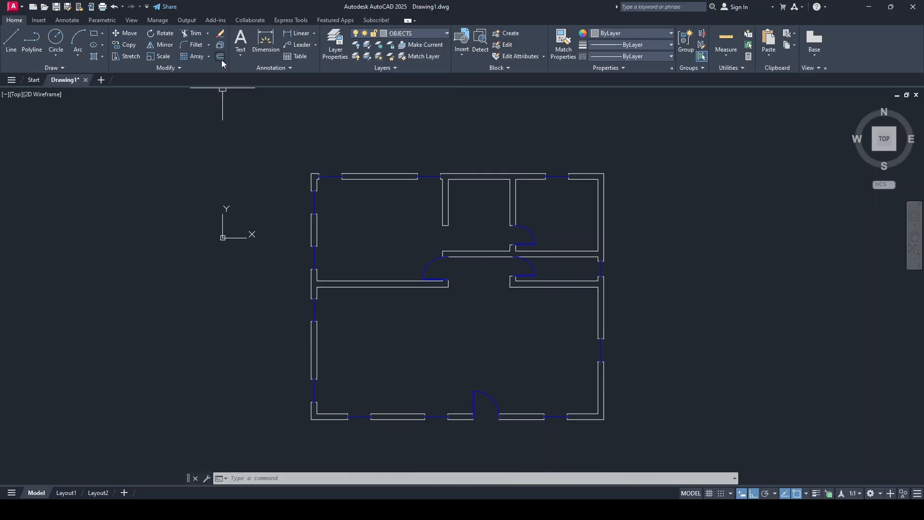
click(219, 58)
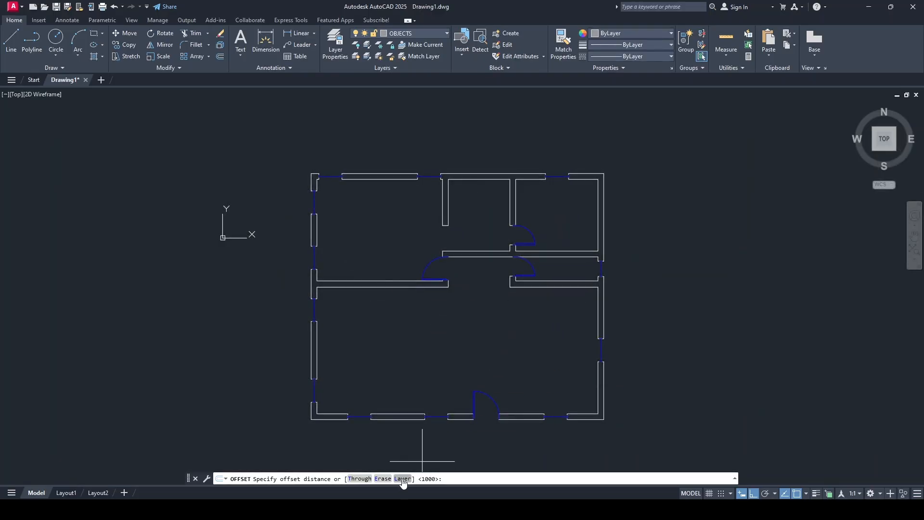
click(404, 479)
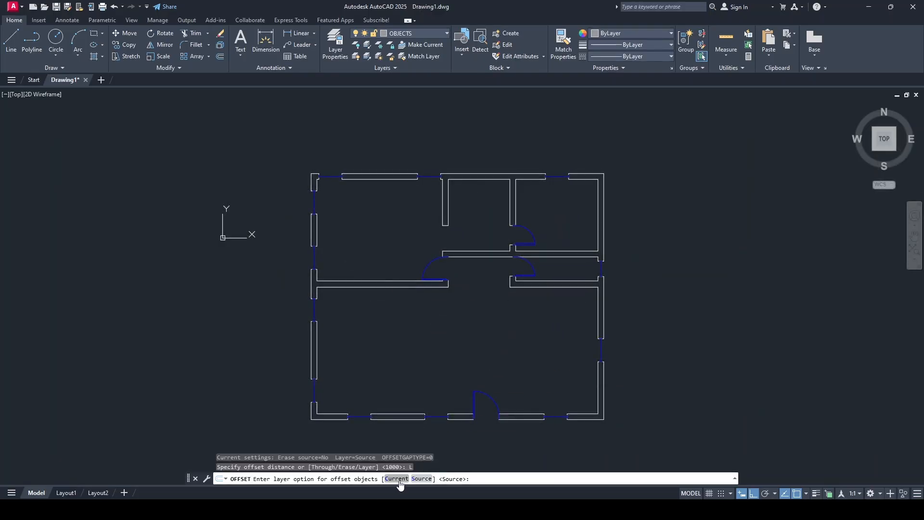
click(402, 479)
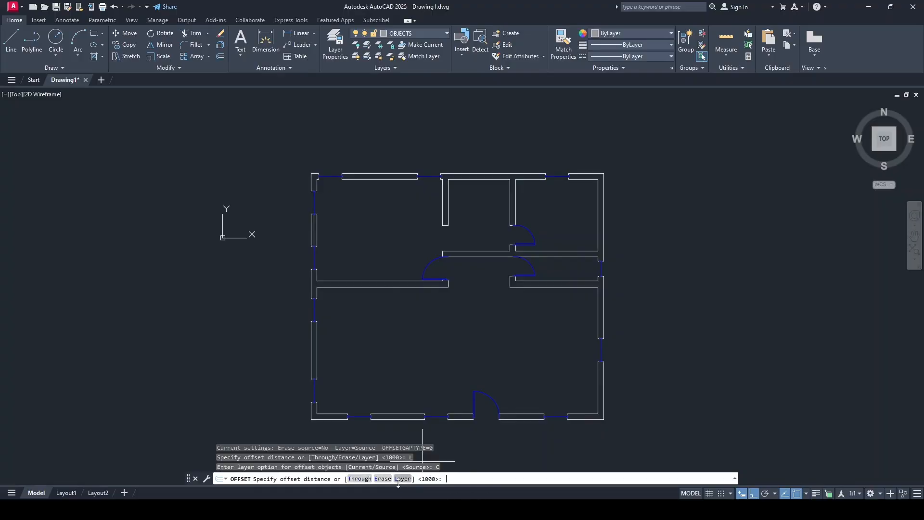
- Offset the large room's upper right inner wall line downward and its adjoining right wall line inward by 600
text(600)
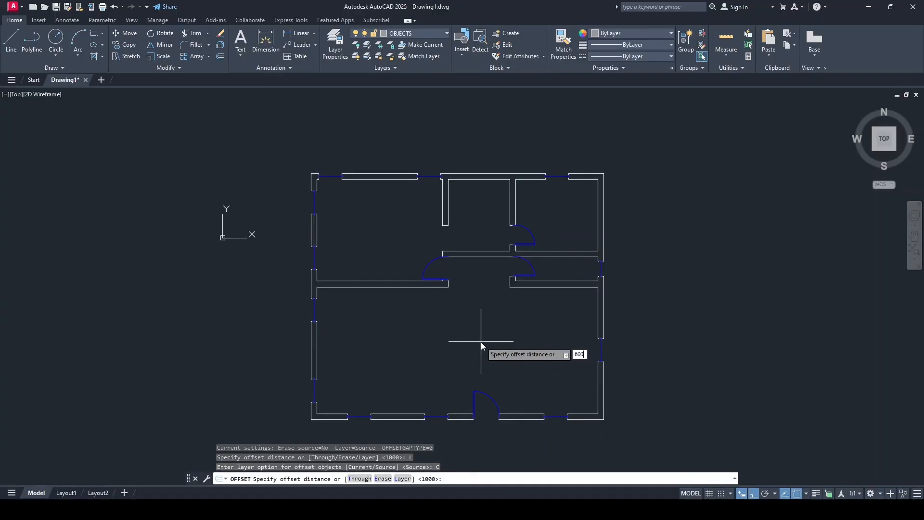
key(Return)
scroll(588, 324, up, 5)
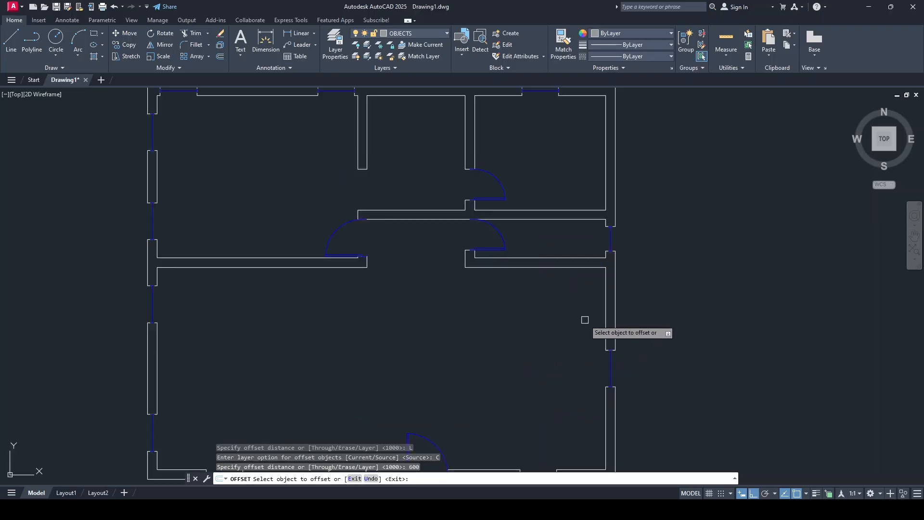
click(548, 239)
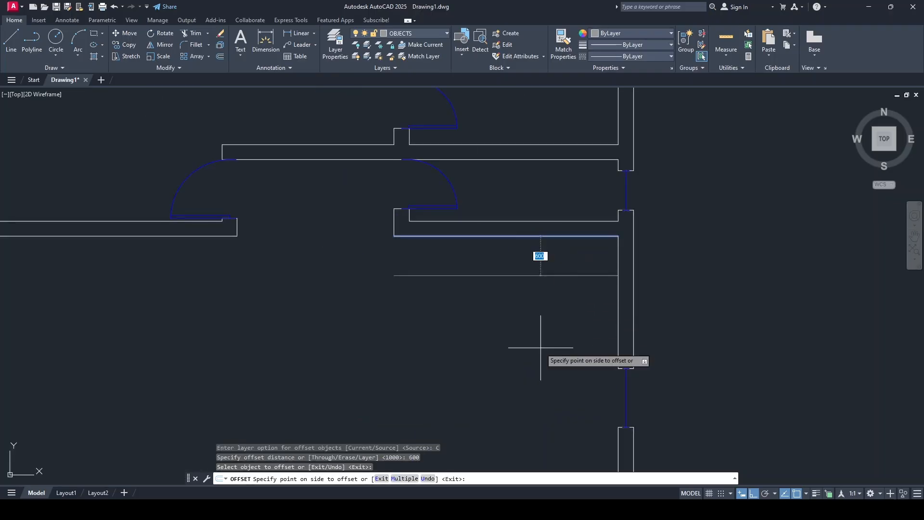
click(540, 347)
click(615, 324)
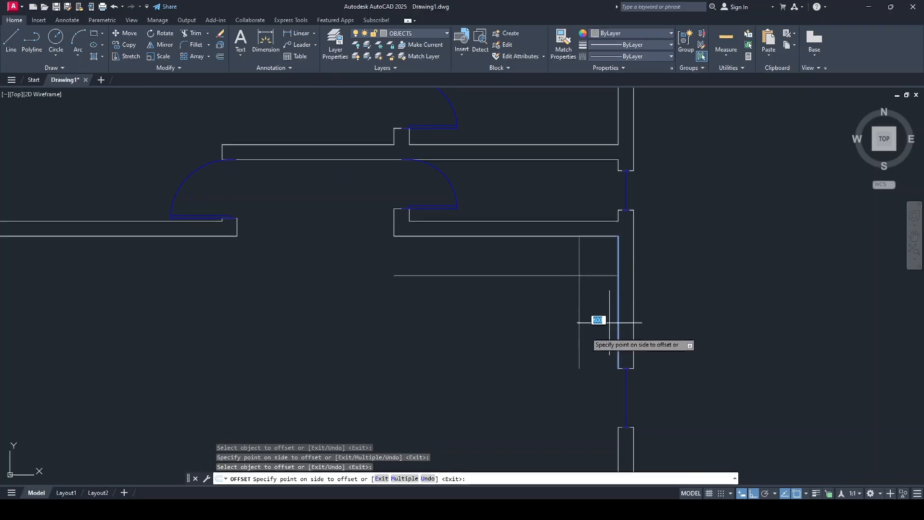
click(449, 345)
- Offset the left, right and upper inner wall lines of the small upper-middle room inward by 600
scroll(448, 344, down, 5)
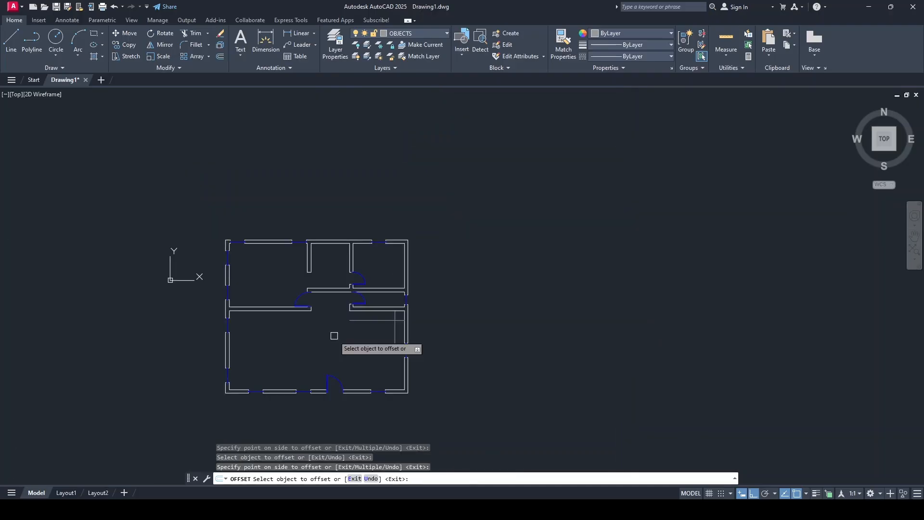
middle_drag(338, 326, 352, 341)
scroll(353, 340, up, 4)
scroll(318, 315, up, 6)
click(304, 317)
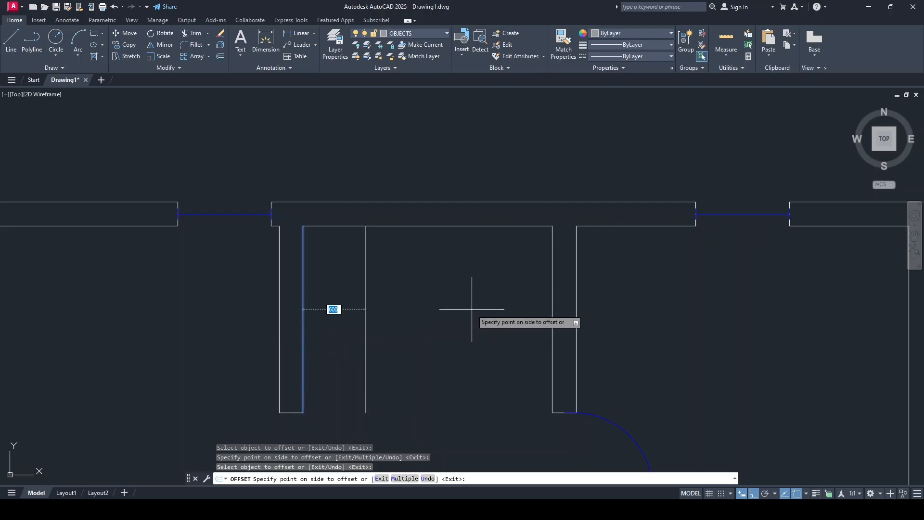
click(472, 309)
click(553, 318)
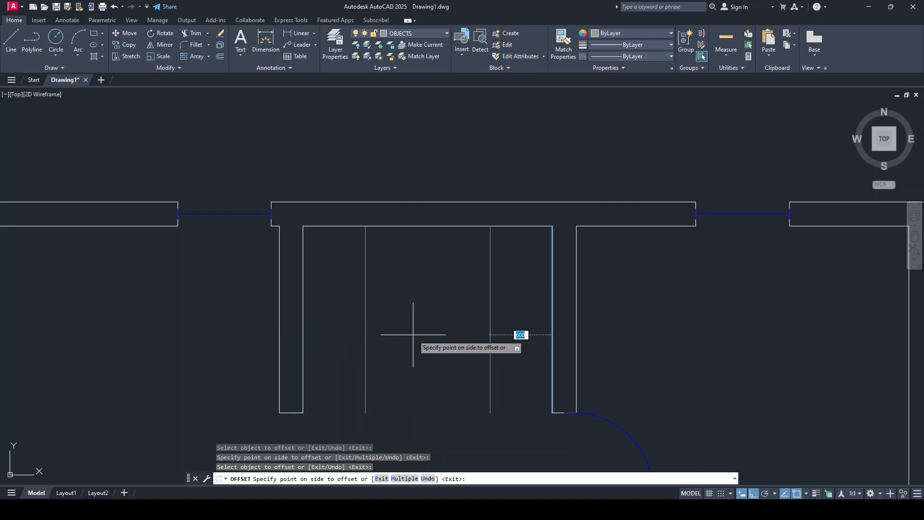
click(413, 334)
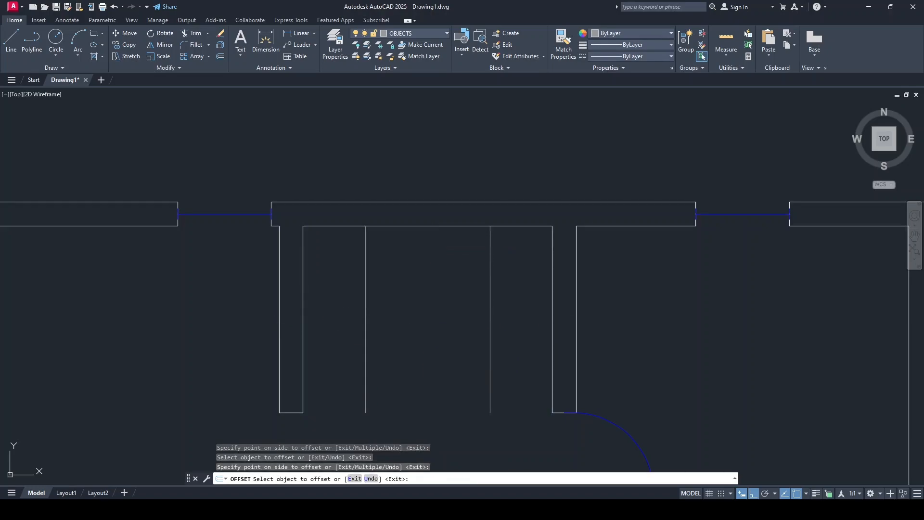
click(423, 227)
click(414, 357)
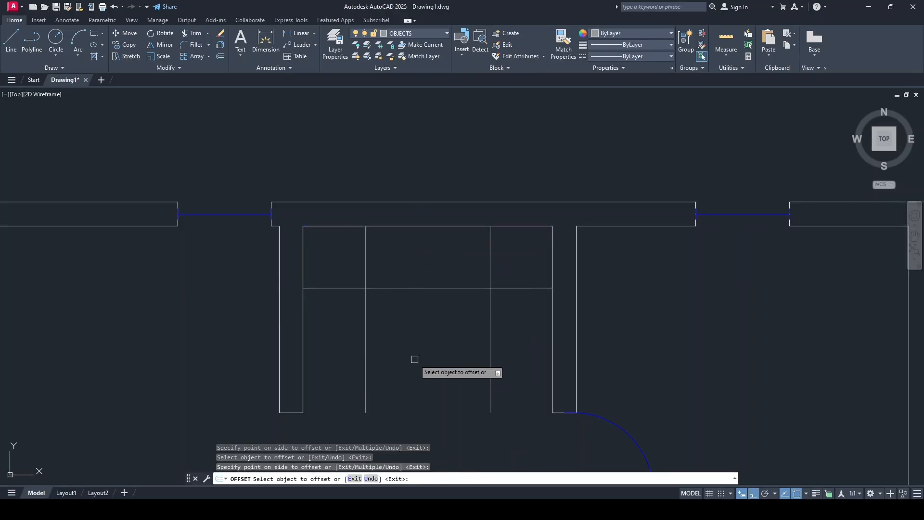
key(Escape)
scroll(397, 189, down, 5)
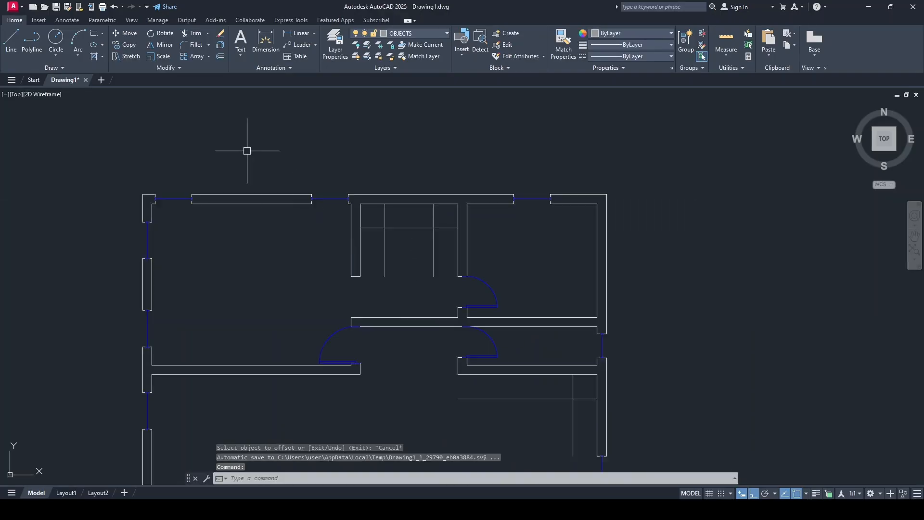
- With Offset Through, offset the large room's right wall line to the horizontal offset's left end and the small room's upper wall line to its lower wall end
click(219, 58)
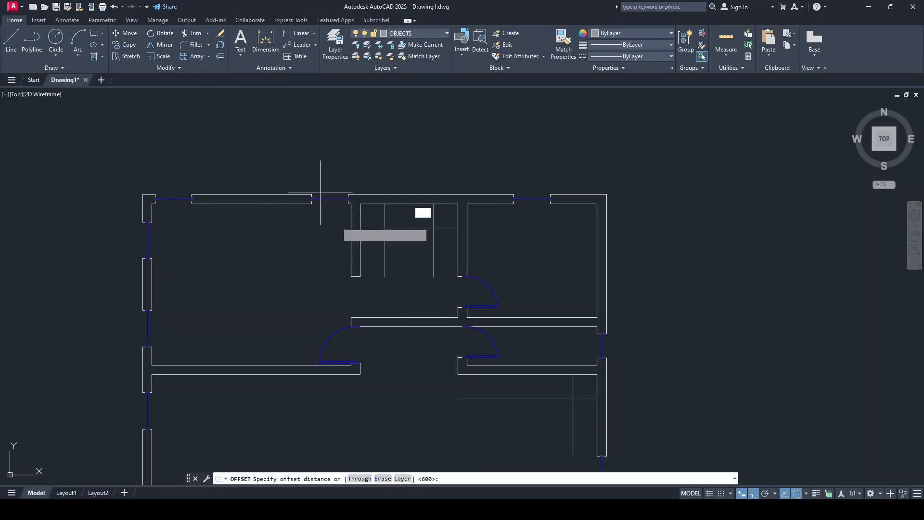
click(362, 479)
scroll(594, 387, up, 4)
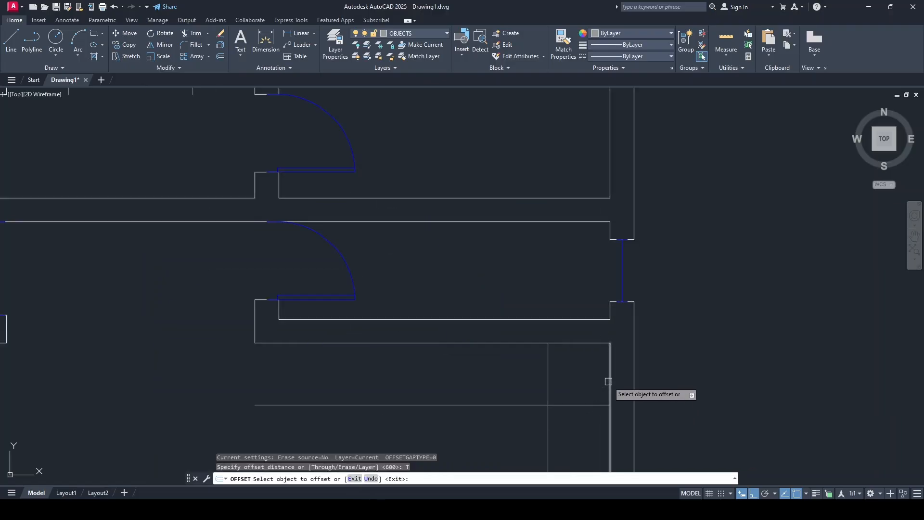
click(609, 383)
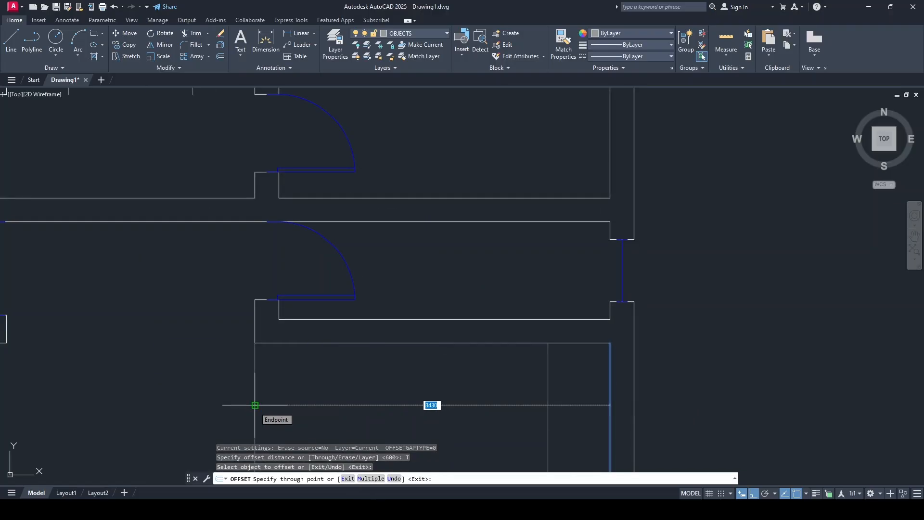
click(255, 405)
scroll(214, 288, down, 3)
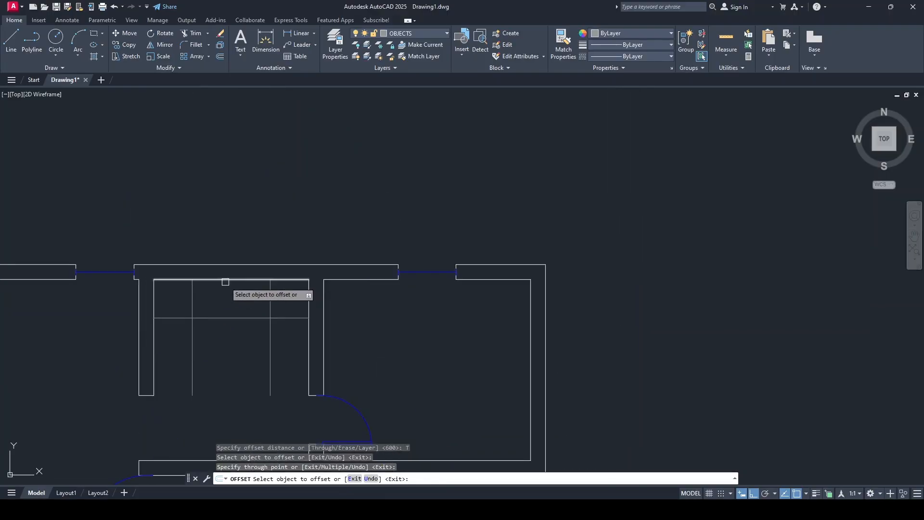
click(225, 279)
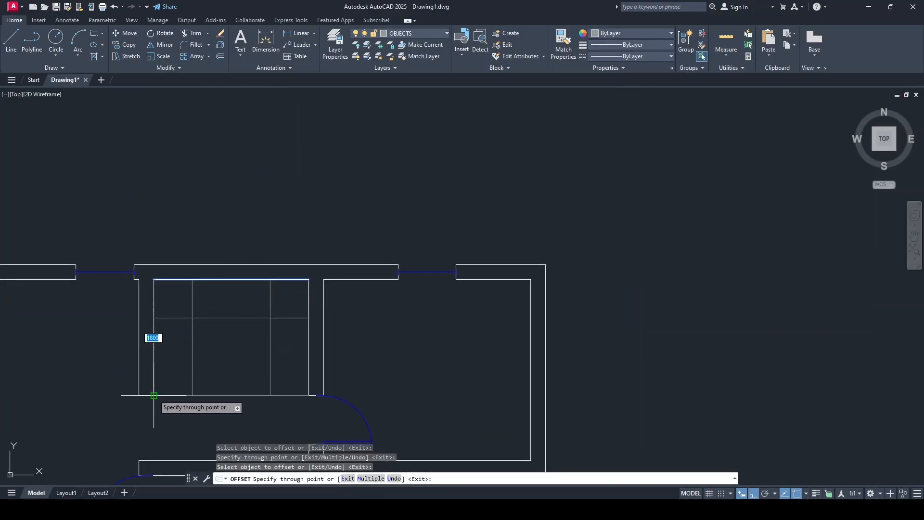
click(154, 396)
key(Escape)
- Fillet the offset lines in the small upper-middle room into two square corners, using radius 0 and the Multiple option
mouse_move(278, 362)
middle_down()
mouse_move(349, 280)
mouse_move(377, 267)
middle_up()
scroll(377, 267, down, 2)
mouse_move(370, 347)
middle_down()
mouse_move(386, 311)
mouse_move(375, 325)
middle_up()
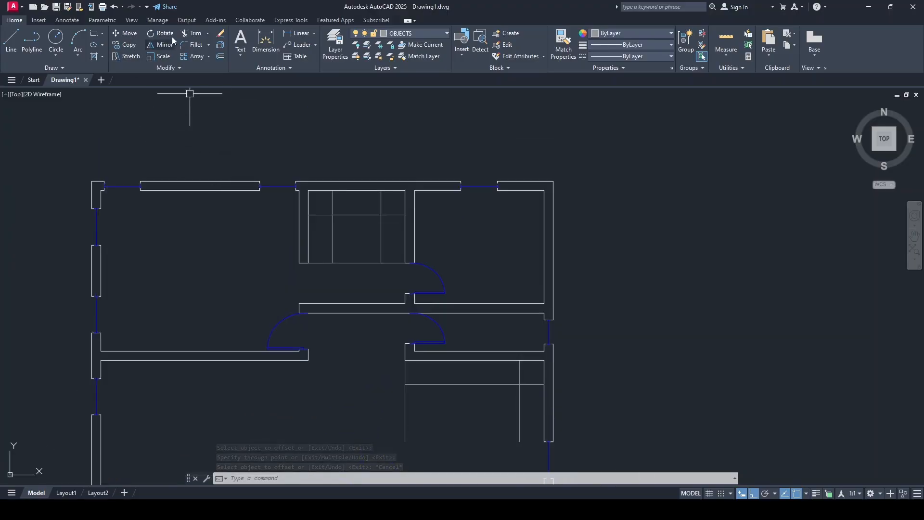
click(188, 45)
click(396, 479)
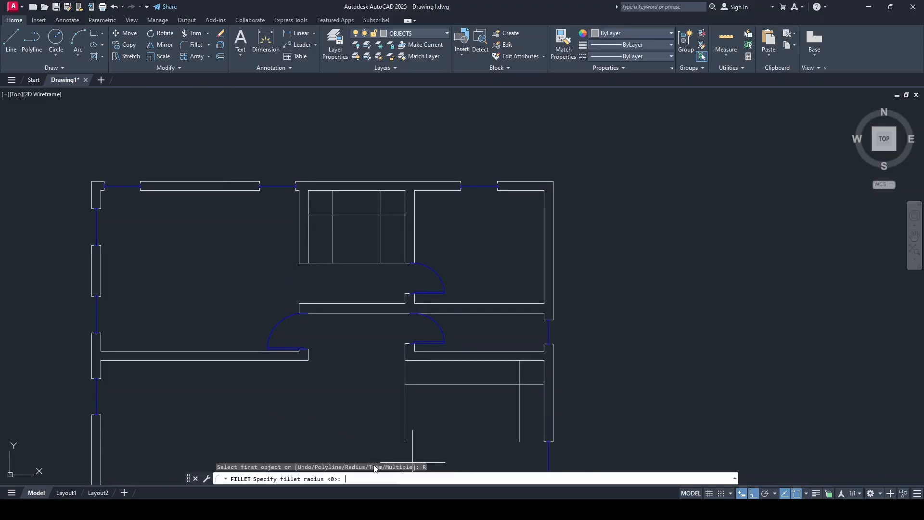
text(0)
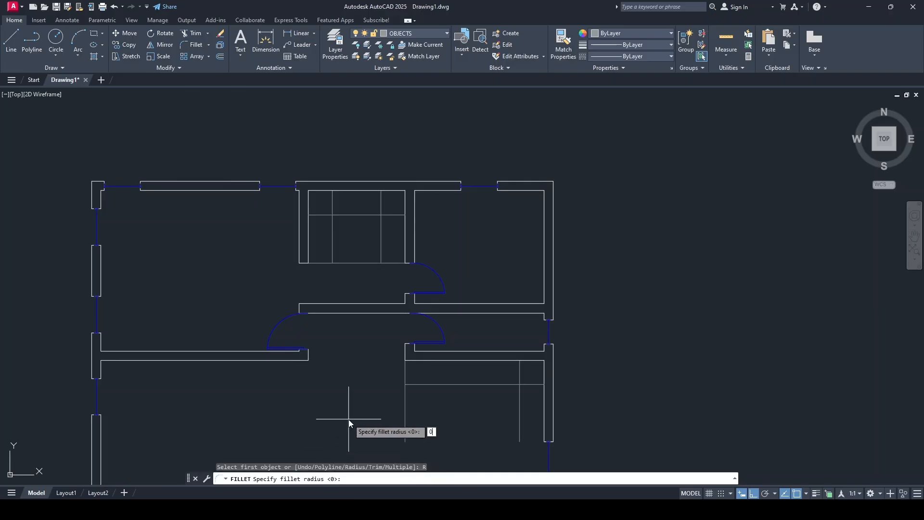
key(Return)
click(434, 478)
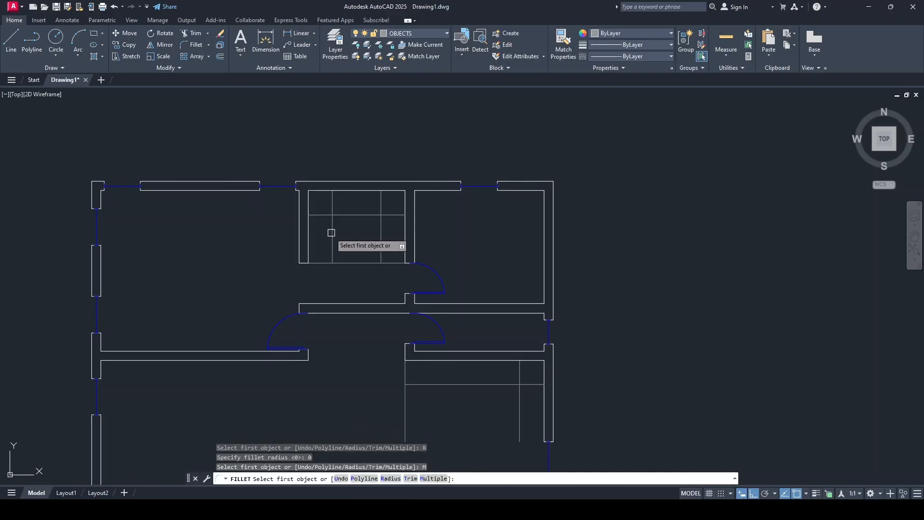
click(339, 225)
click(340, 220)
click(341, 215)
click(379, 228)
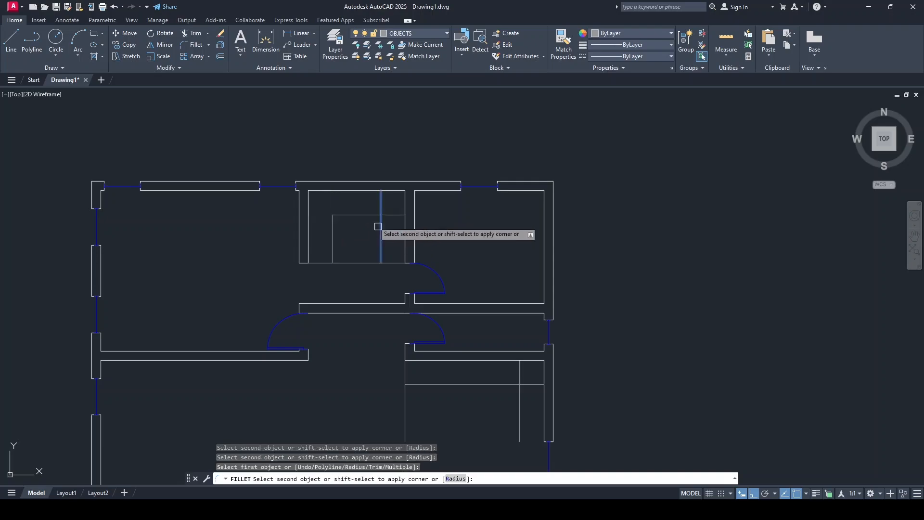
click(370, 215)
- Fillet the large room's horizontal offset line with both vertical offset lines to form square corners
middle_drag(433, 364, 372, 271)
click(462, 315)
click(448, 297)
click(374, 295)
click(348, 286)
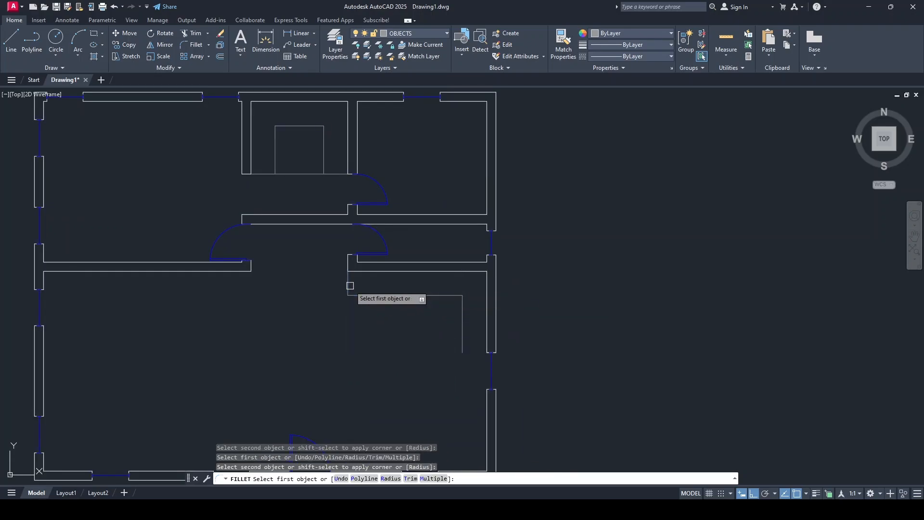
- Trim the middle of the lower closing line between the small upper room's counter lines, and extend the large room's vertical counter line to the lower wall
key(Escape)
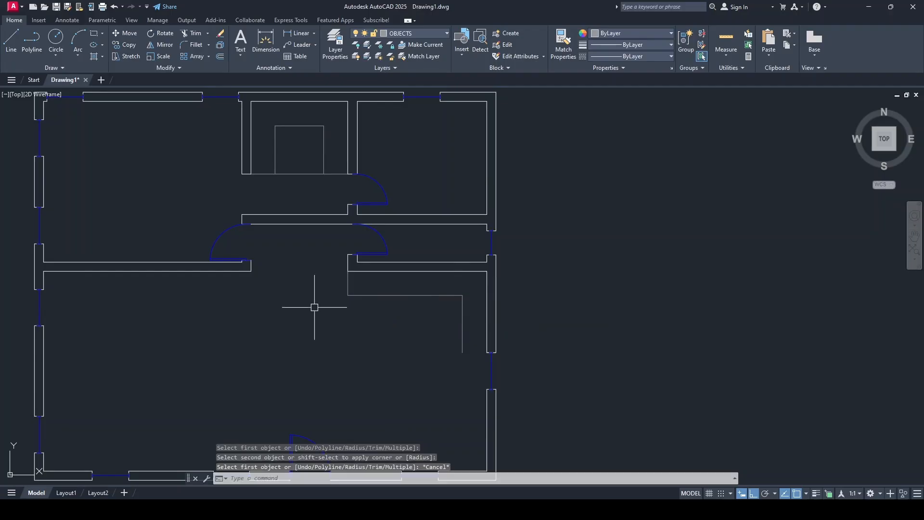
click(195, 33)
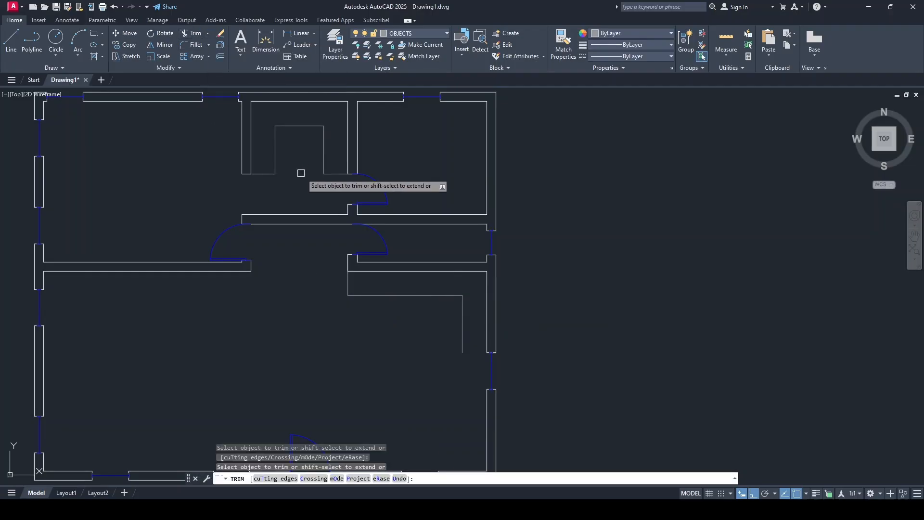
middle_drag(326, 357, 266, 255)
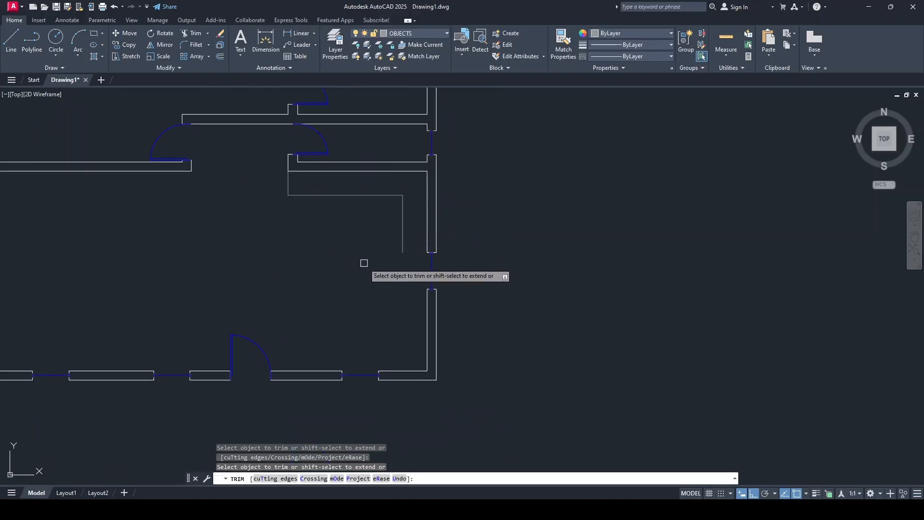
shift+click(404, 246)
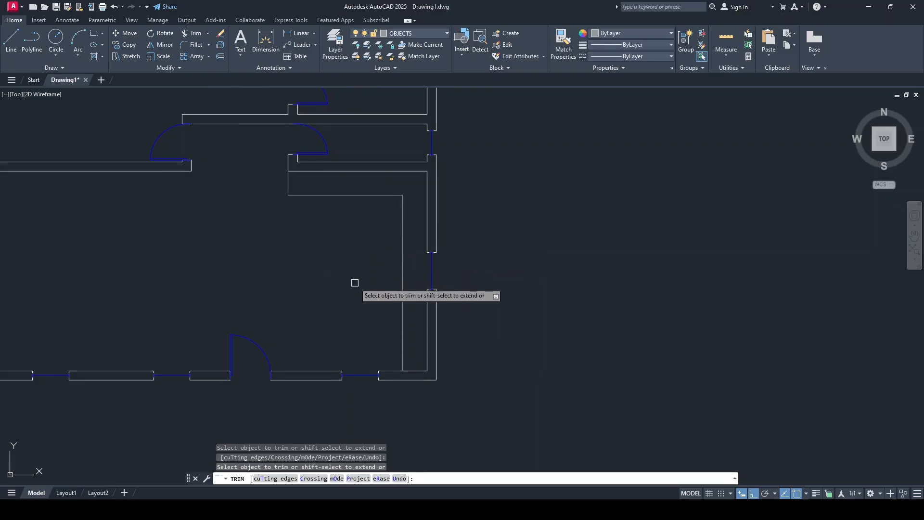
key(Escape)
middle_click(183, 249)
middle_click(182, 250)
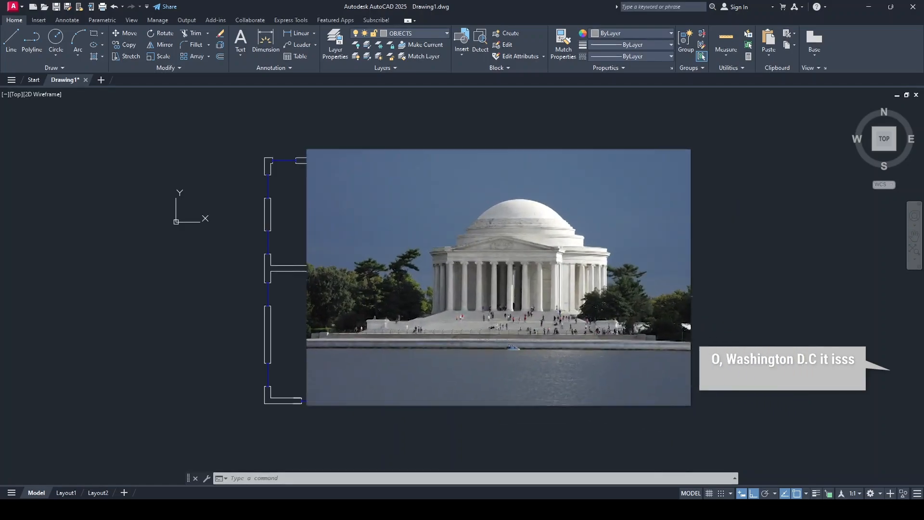
text(DC)
key(Return)
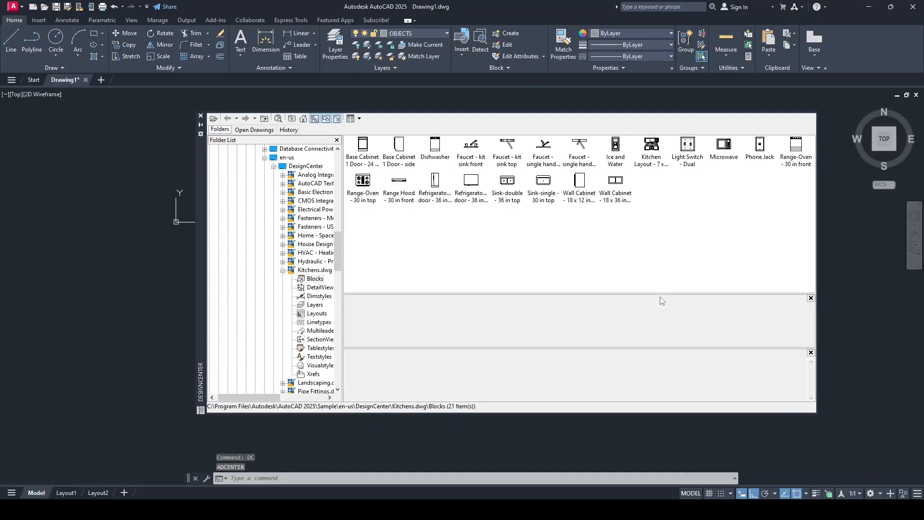
click(200, 116)
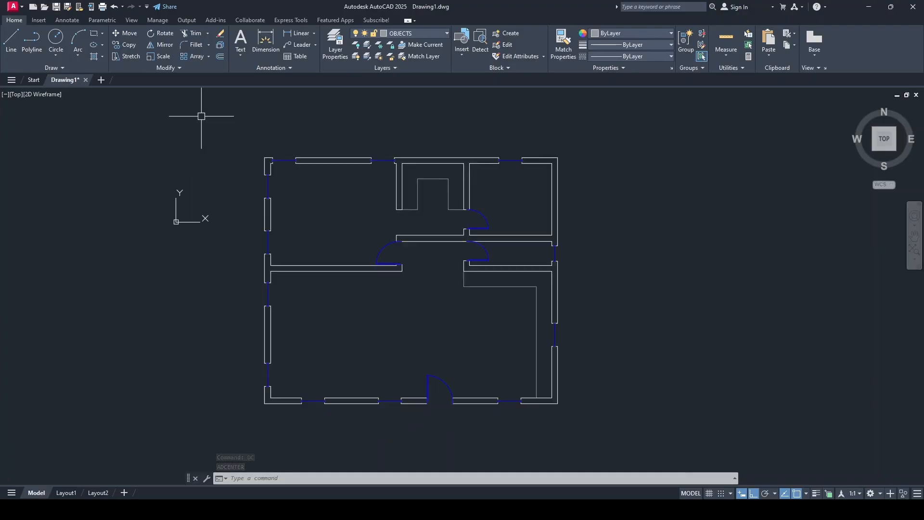
- Open DesignCenter and browse from its home folder to Sample, en-us, DesignCenter
click(131, 20)
click(460, 57)
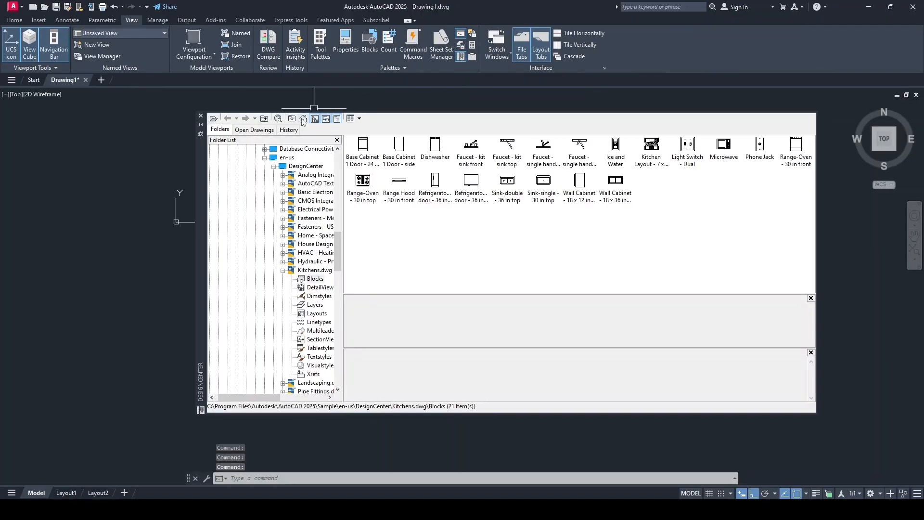
click(303, 119)
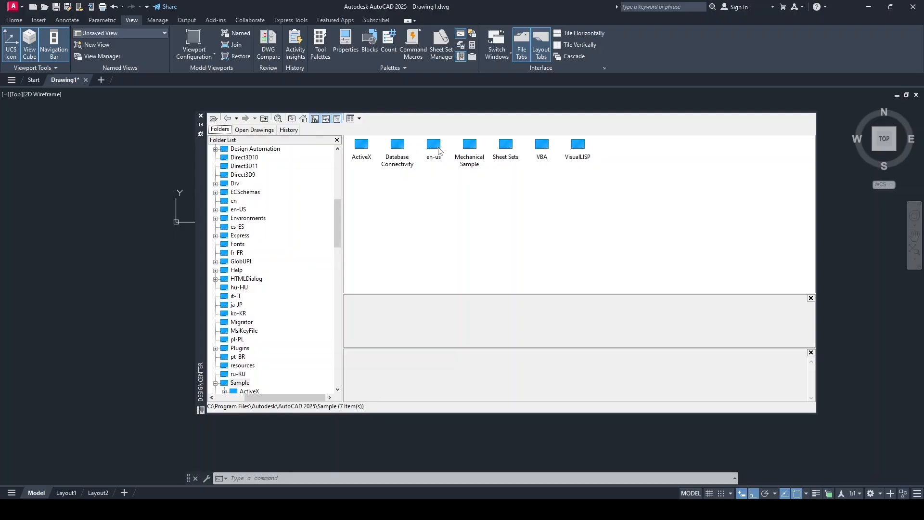
double_click(436, 147)
double_click(368, 146)
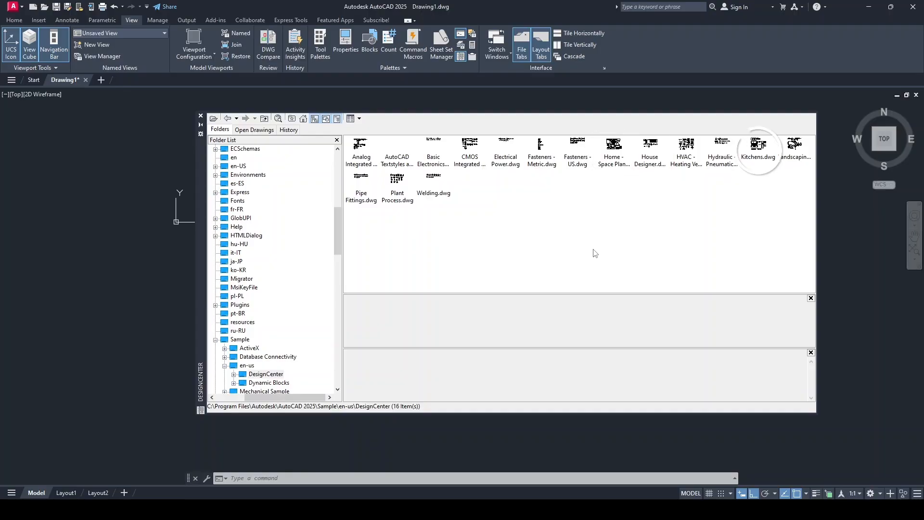
click(14, 21)
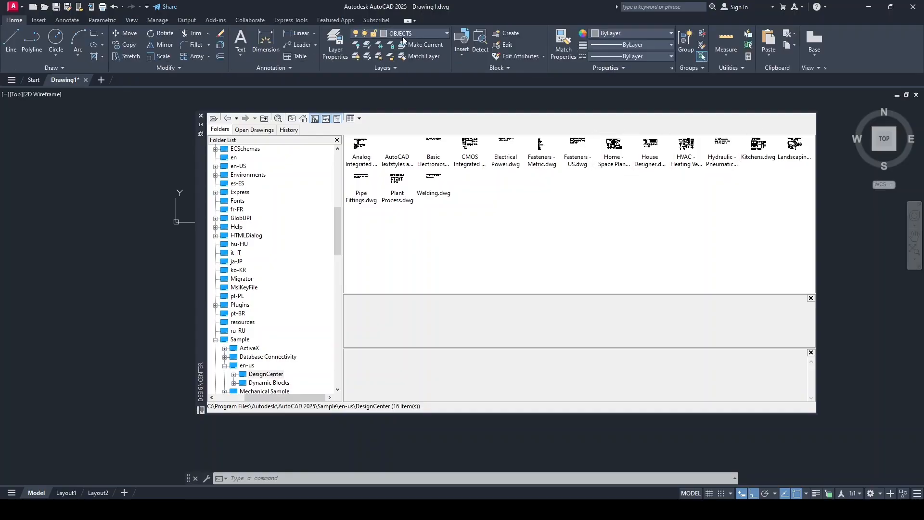
- Narrow the DesignCenter palette and arrange it beside the floor plan so the whole plan stays accessible
middle_drag(173, 274, 1, 268)
middle_drag(171, 301, 90, 291)
drag(816, 414, 665, 417)
drag(203, 268, 376, 284)
middle_drag(106, 306, 195, 296)
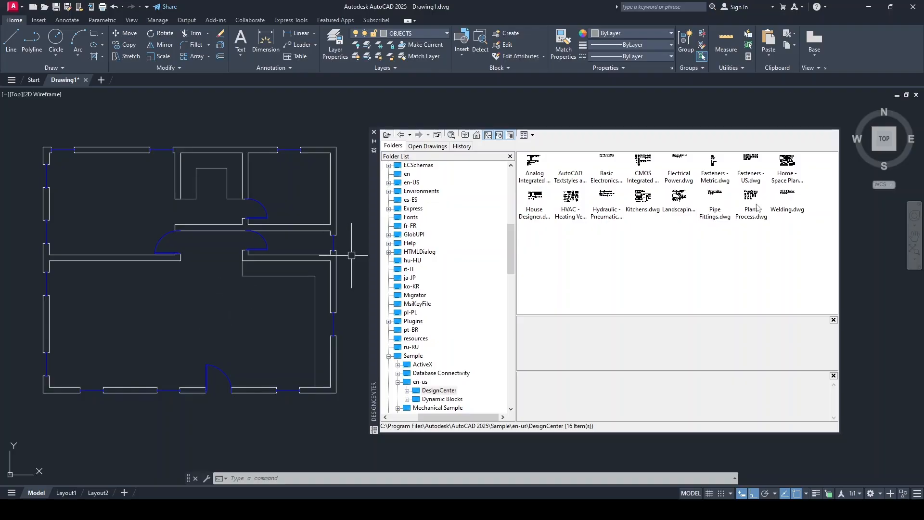
- Insert the Bed - Queen and Chair - Desk blocks from Home - Space Planner.dwg into the upper-left room
double_click(785, 163)
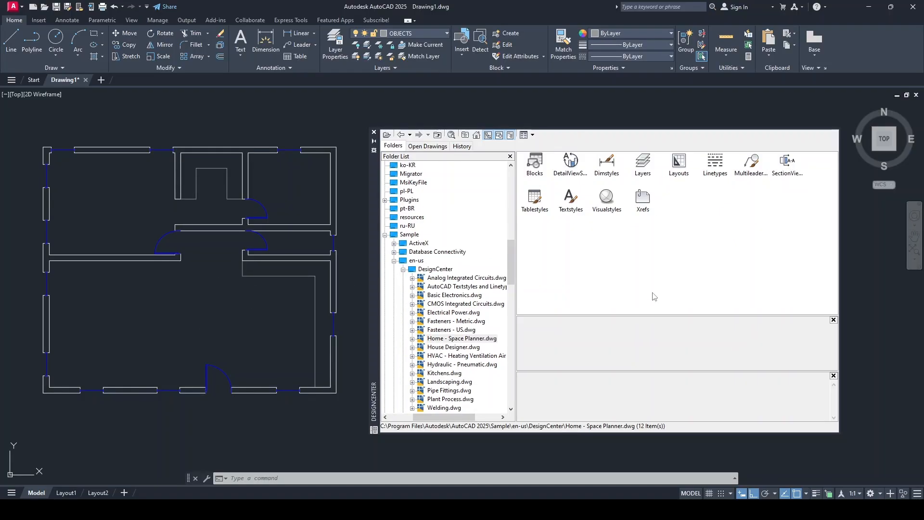
double_click(535, 164)
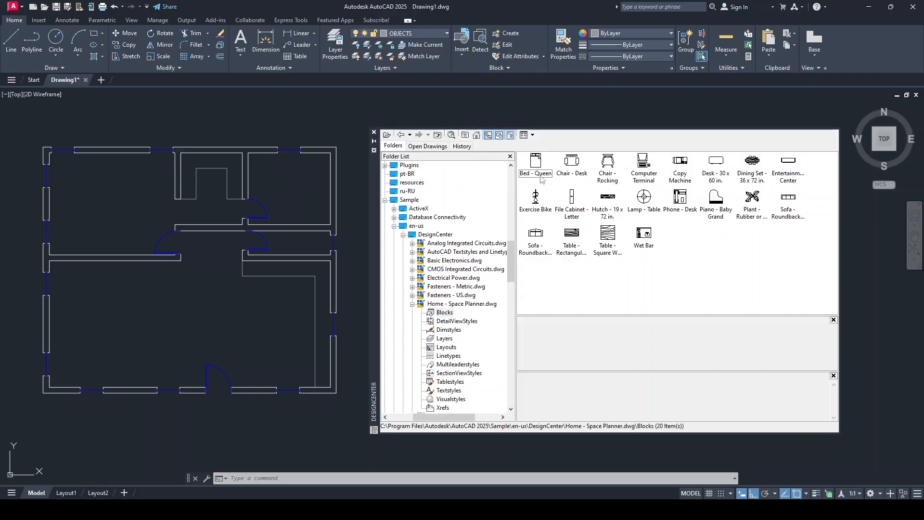
click(541, 166)
drag(512, 248, 94, 164)
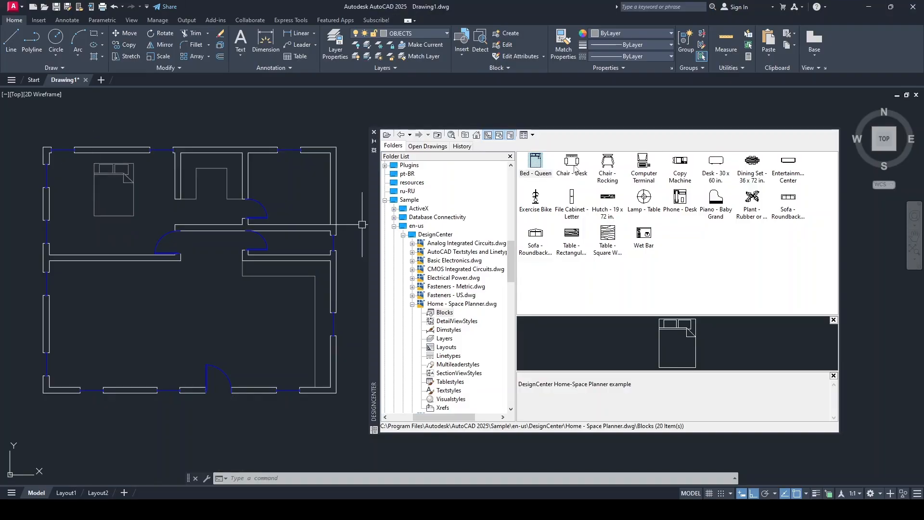
click(579, 165)
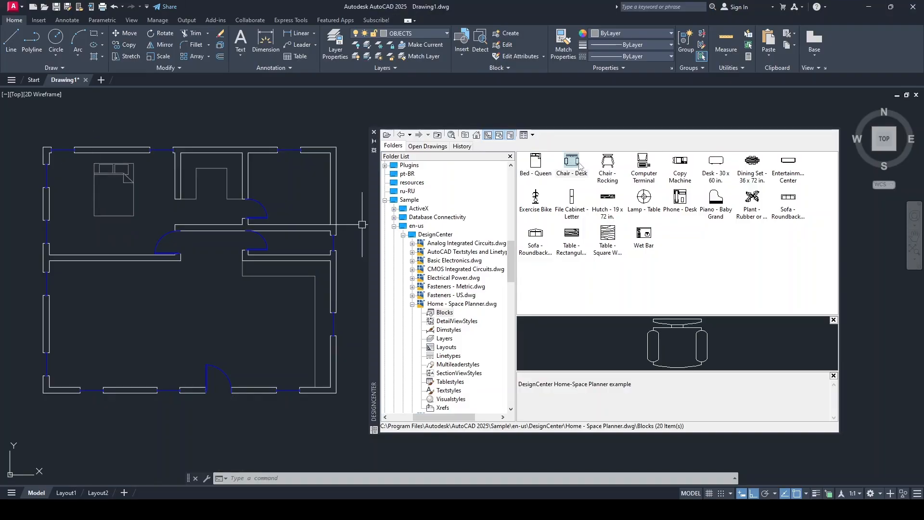
drag(499, 219, 64, 223)
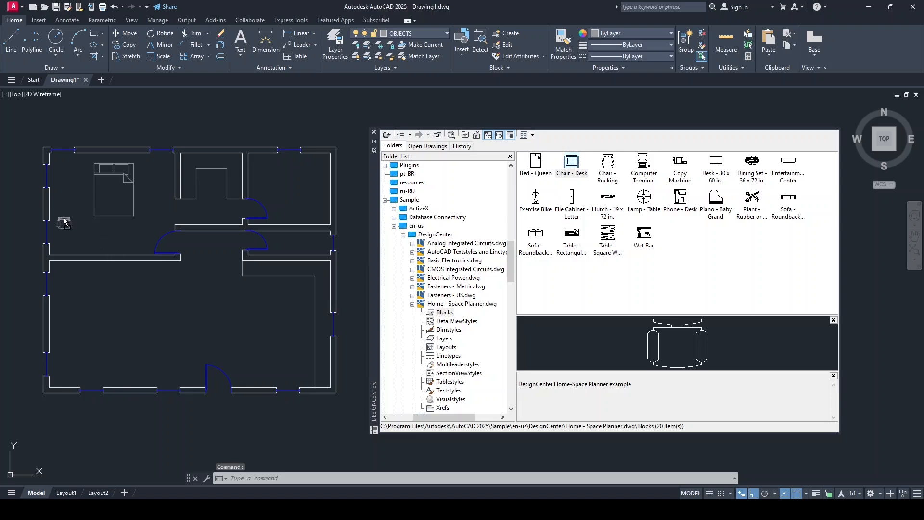
- Insert the Dining Set - 36 x 72 in. block in the middle of the large room and the Lamp - Table block beside the bed
click(753, 166)
drag(753, 167, 215, 326)
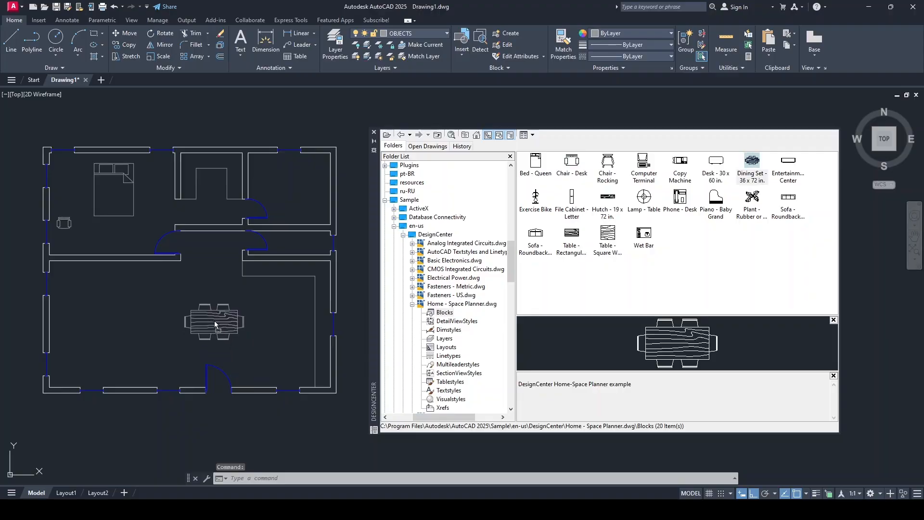
click(645, 197)
drag(645, 198, 149, 177)
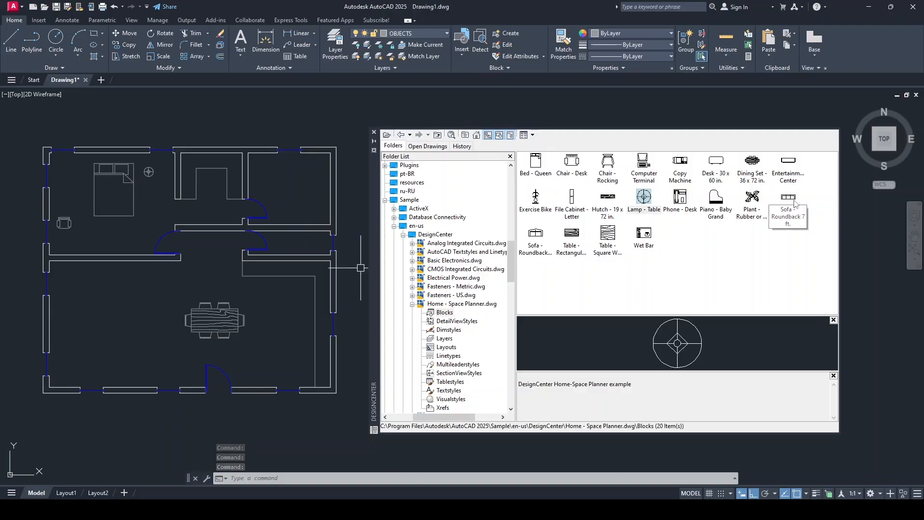
- Insert the two Sofa - Roundback blocks and the Table - Rectangular Woodgrain 60 x 30 in. block in the large room's left part
drag(794, 202, 147, 318)
drag(536, 234, 101, 289)
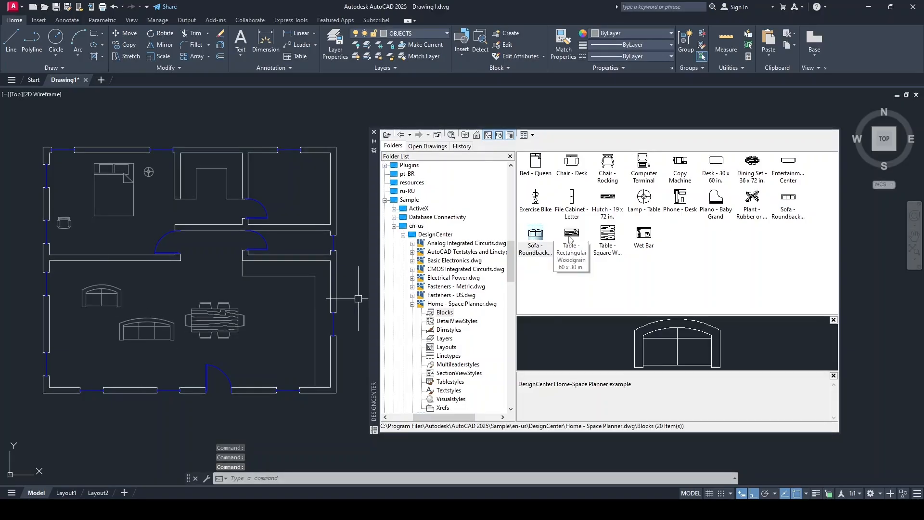
drag(570, 238, 112, 350)
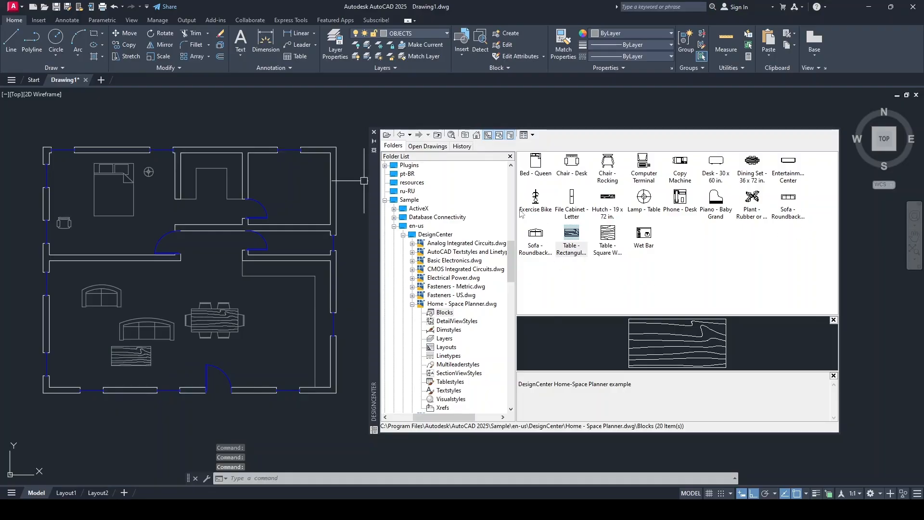
- Insert the Bath Tub - 26 x 60 in. block from House Designer.dwg in the upper-right room's upper right corner
click(437, 135)
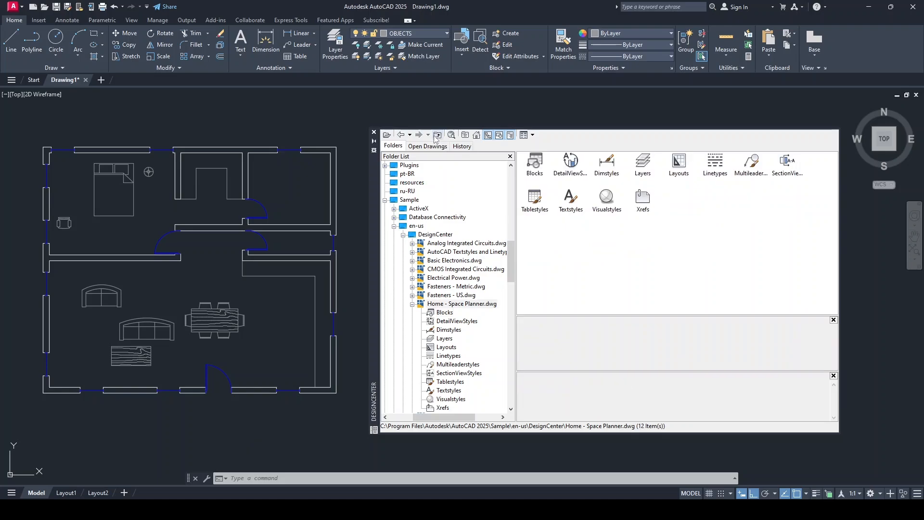
click(437, 135)
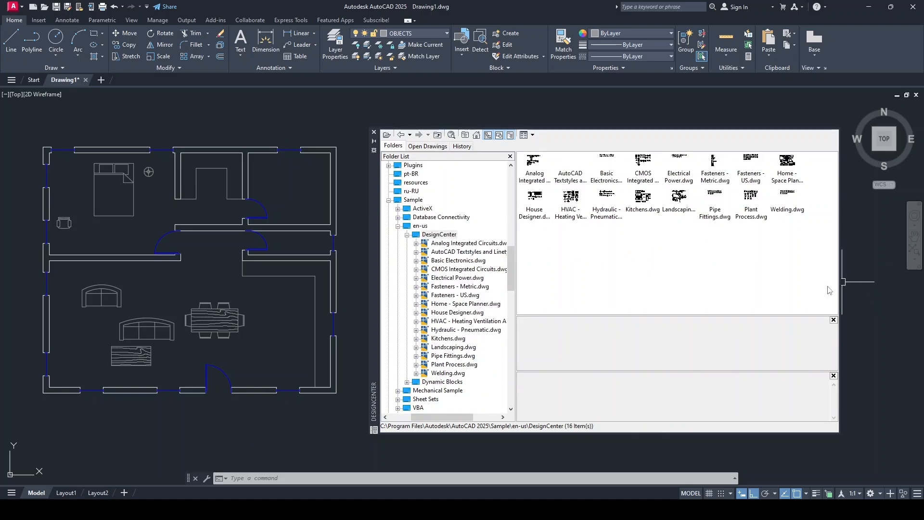
double_click(534, 202)
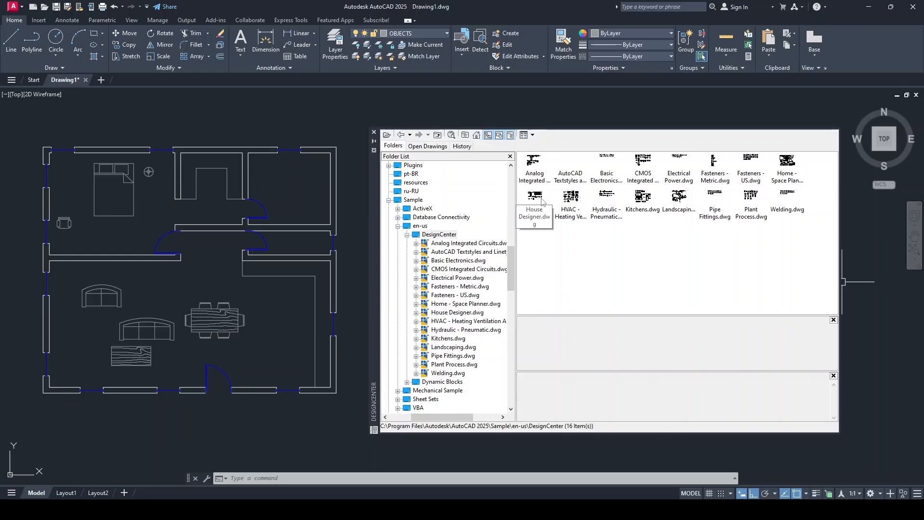
double_click(536, 163)
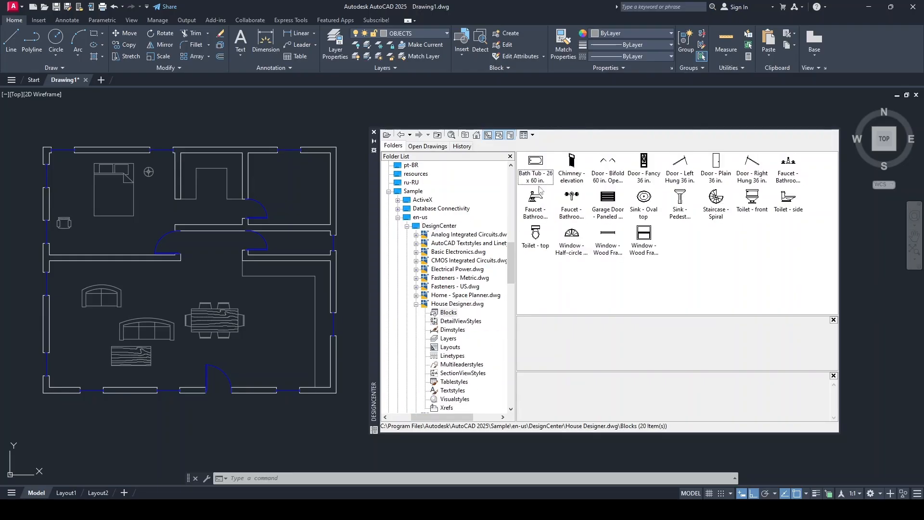
mouse_move(538, 166)
mouse_down()
mouse_move(292, 188)
mouse_move(290, 166)
mouse_up()
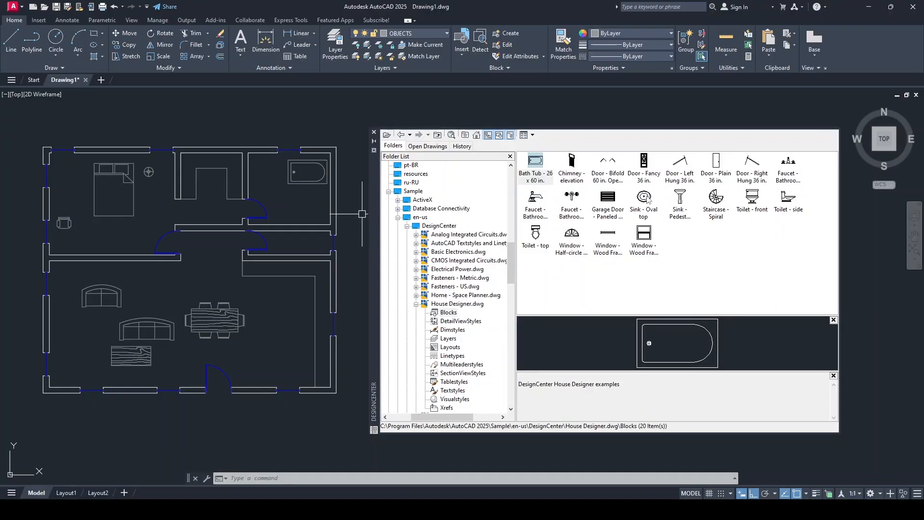
- Insert the Sink - Oval top and Toilet - top blocks along the upper-right room's left wall, with the toilet above the sink
click(645, 198)
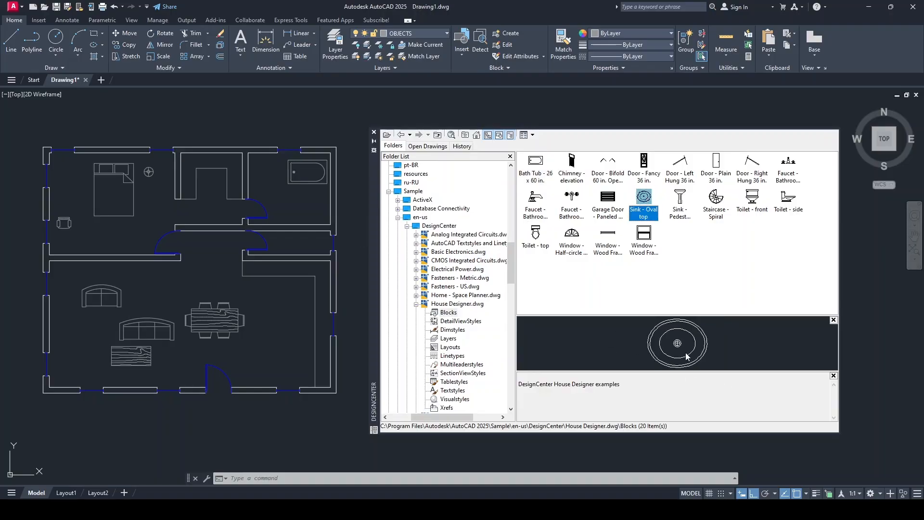
mouse_move(645, 199)
mouse_down()
mouse_move(331, 225)
mouse_move(265, 192)
mouse_up()
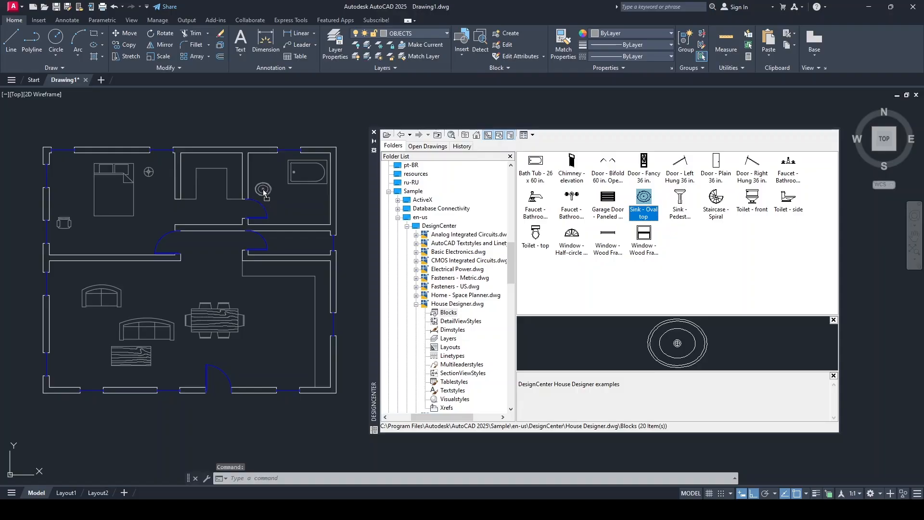
click(539, 234)
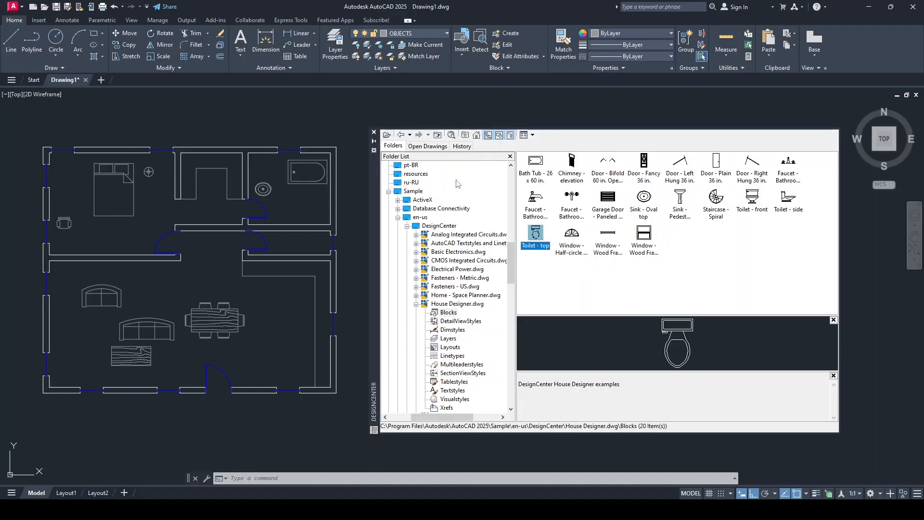
mouse_move(546, 239)
mouse_down()
mouse_move(323, 217)
mouse_move(266, 164)
mouse_up()
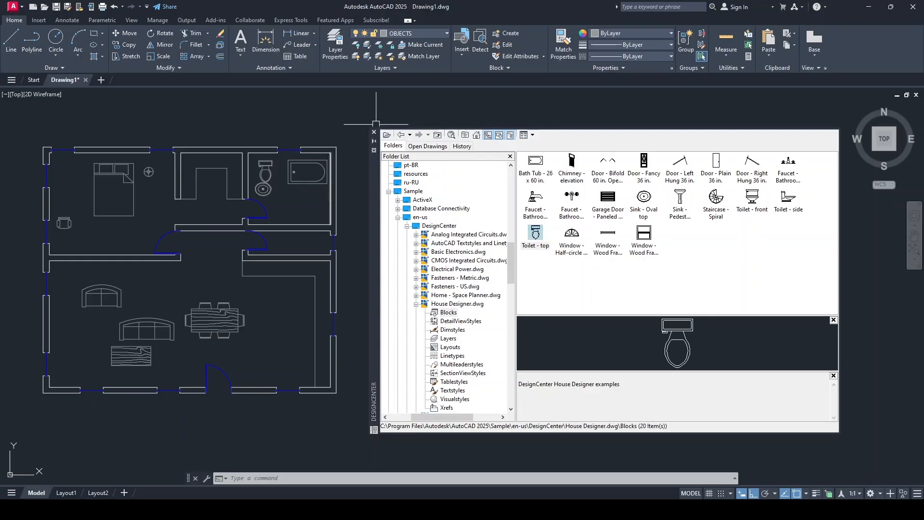
- Insert the Range-Oven - 30 in top block from Kitchens.dwg below the large room's horizontal counter line
click(442, 137)
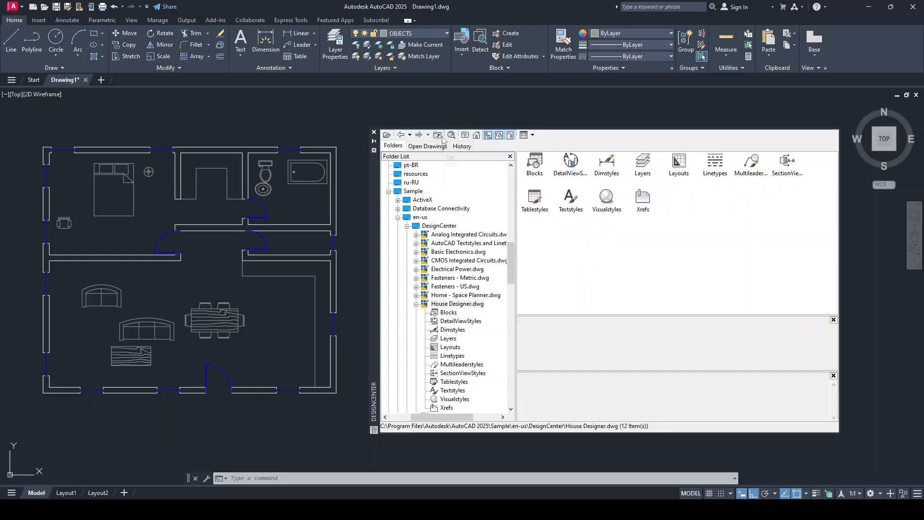
click(437, 136)
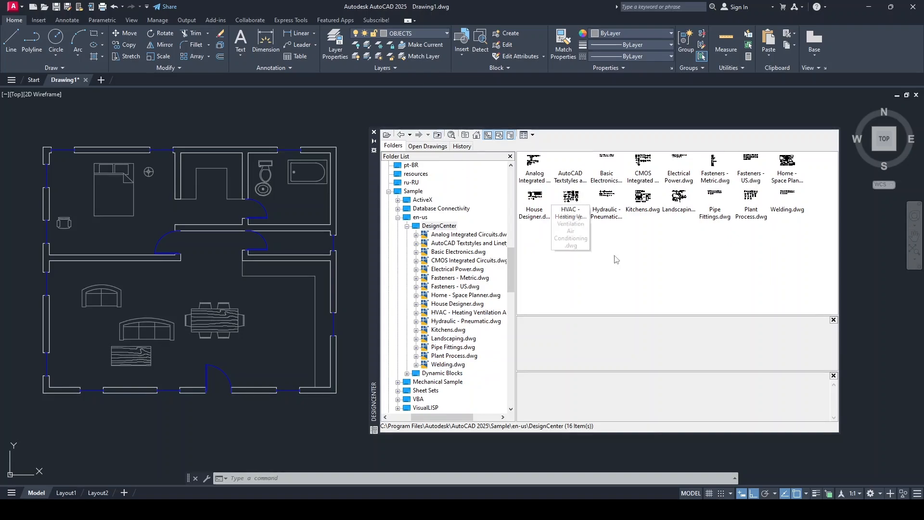
double_click(637, 202)
double_click(543, 171)
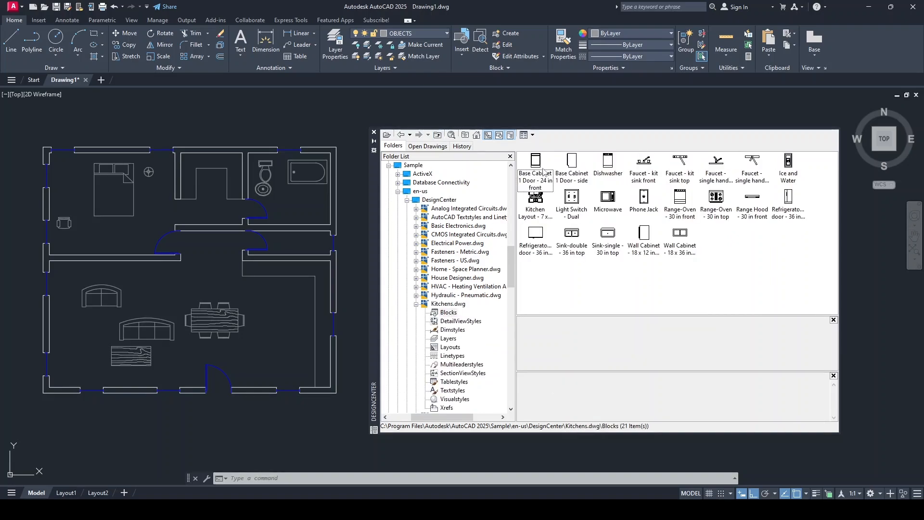
click(722, 200)
drag(722, 200, 292, 298)
- Insert the 36 in refrigerator top-view block near the large room's lower right corner and the Sink-double - 36 in top block above it
click(543, 236)
drag(510, 306, 283, 362)
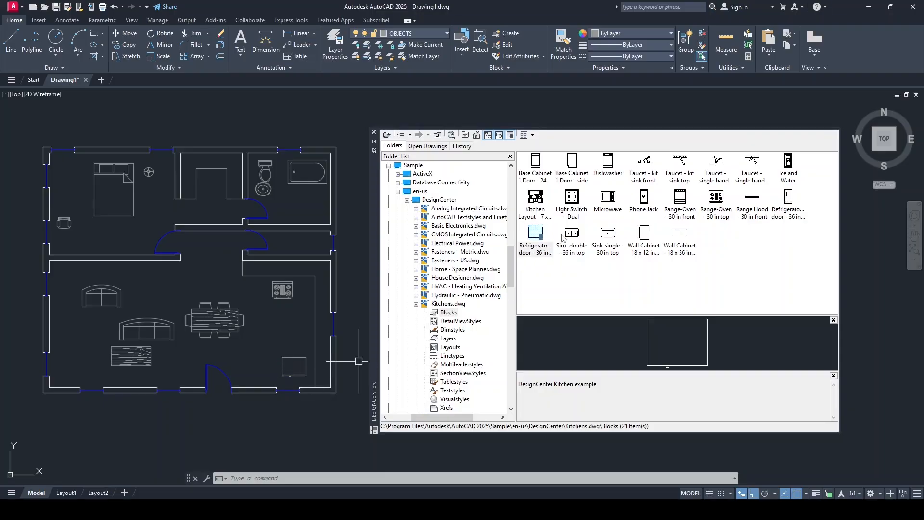
drag(575, 240, 296, 336)
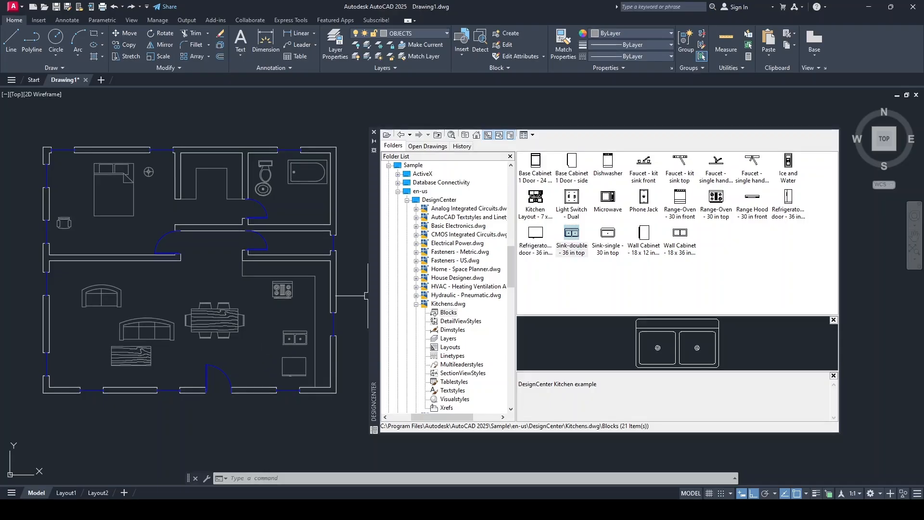
- Close DesignCenter and move the range-oven block up onto the horizontal counter, its back edge just below the wall
click(374, 132)
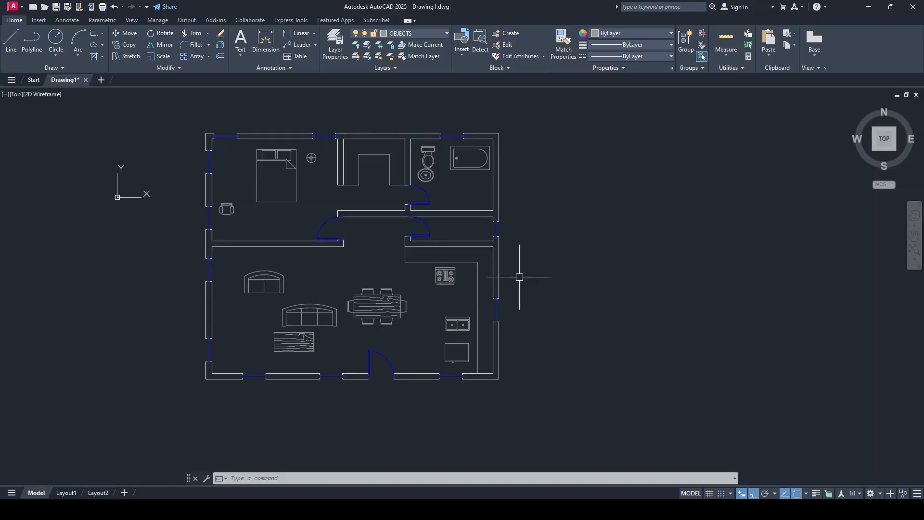
scroll(461, 287, up, 8)
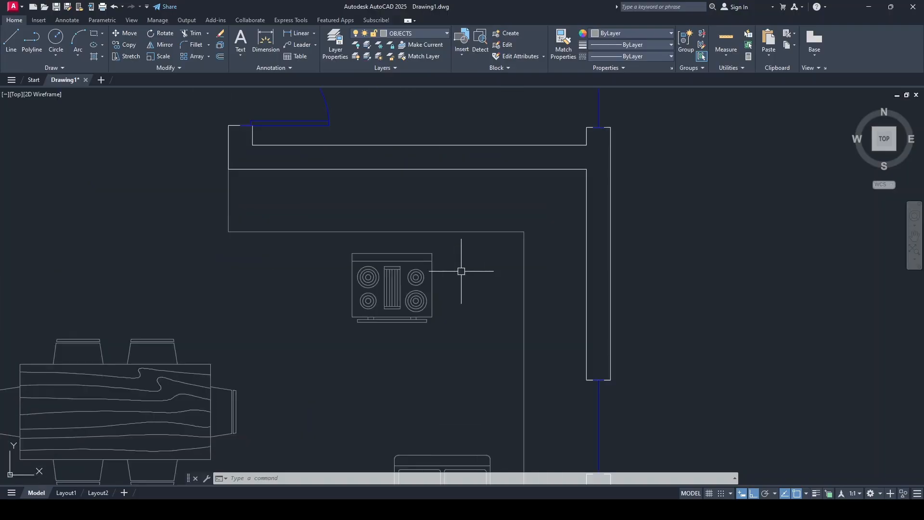
click(369, 317)
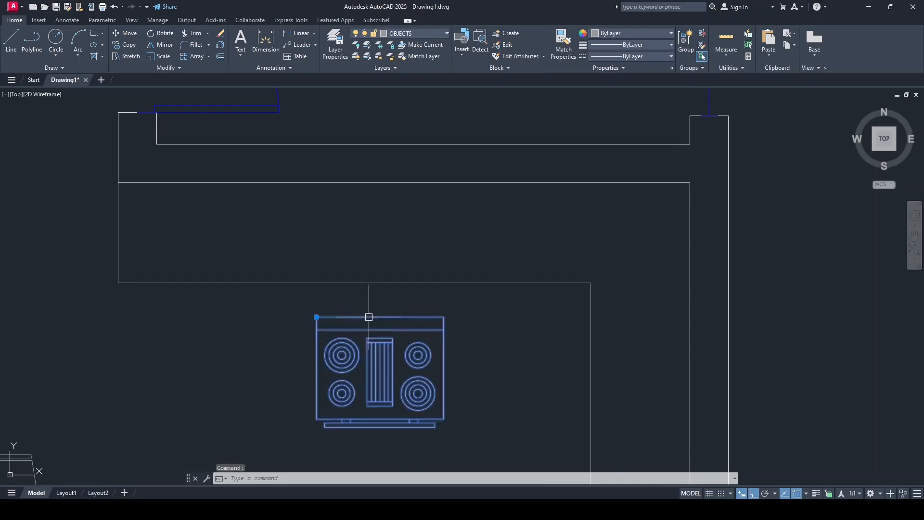
click(316, 316)
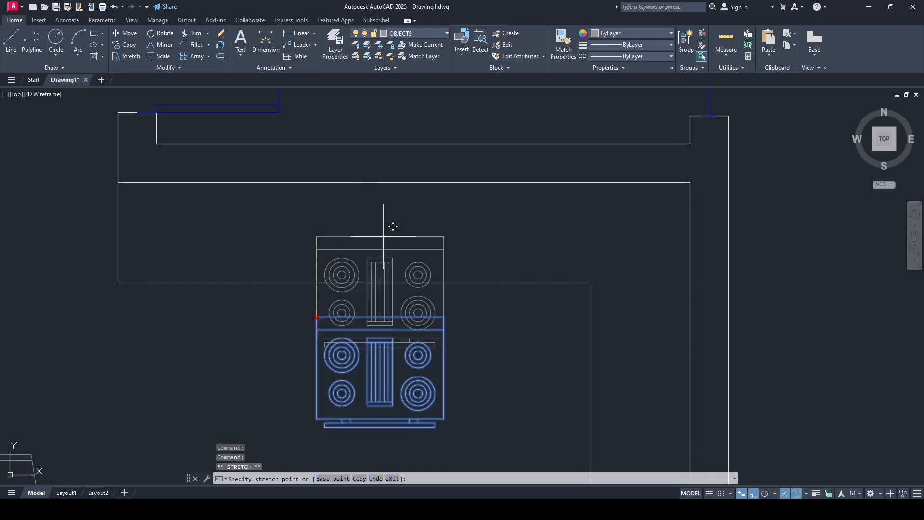
click(754, 494)
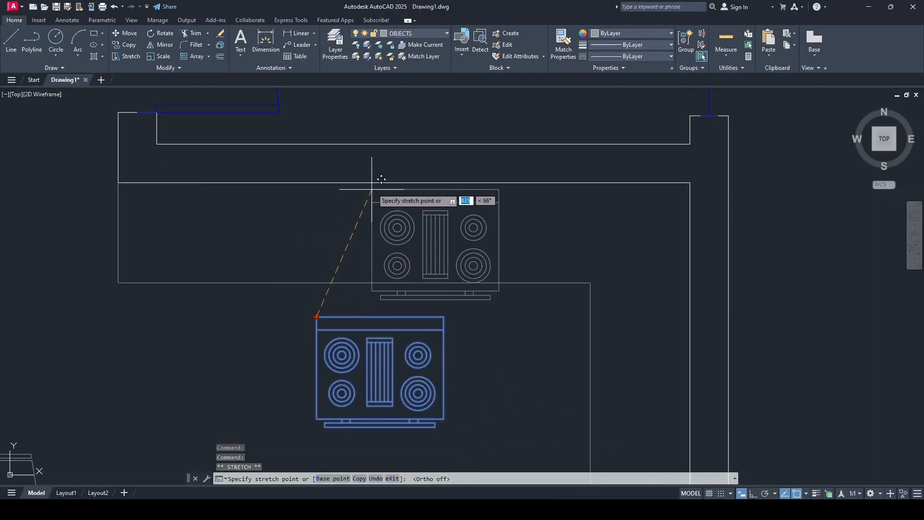
scroll(373, 187, up, 2)
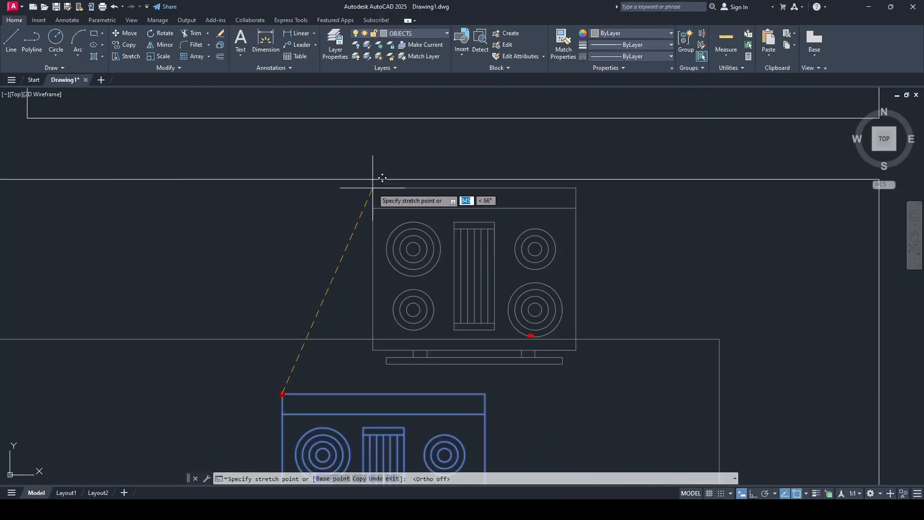
click(373, 188)
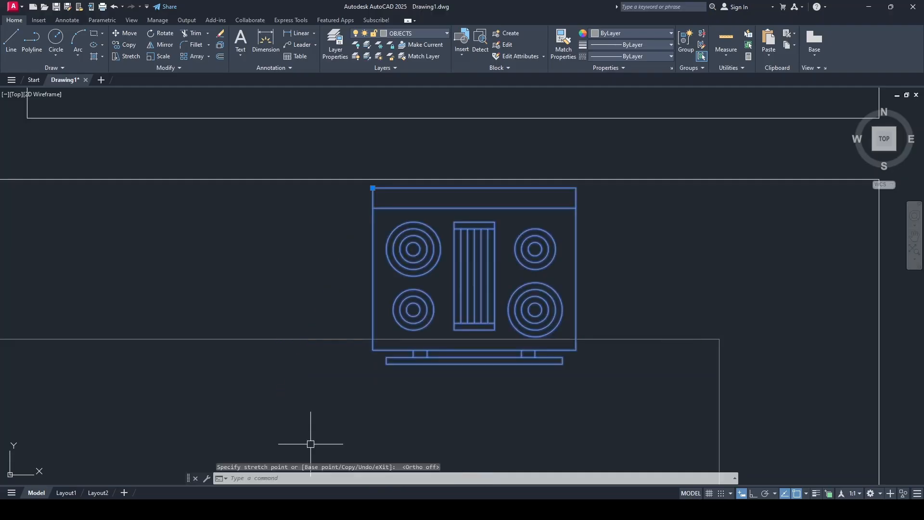
key(Escape)
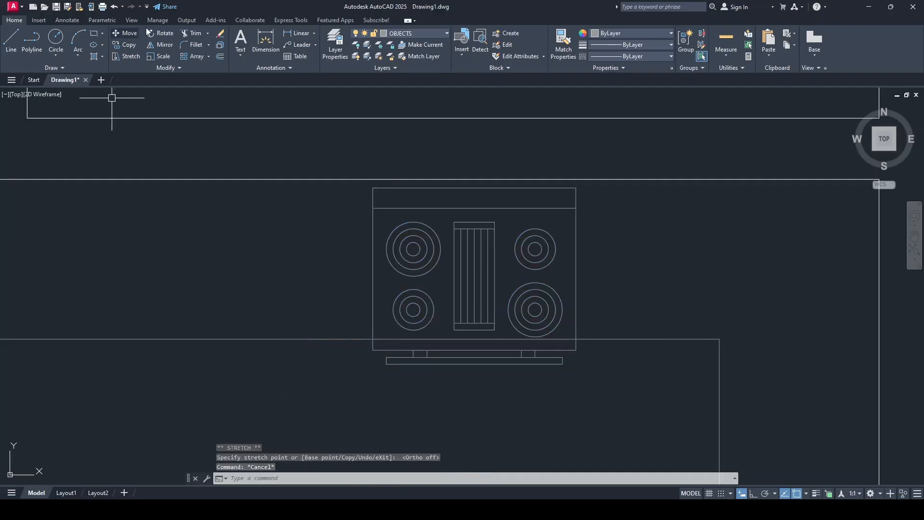
- Trim the segment of the horizontal counter line that crosses the range-oven
click(187, 36)
click(440, 339)
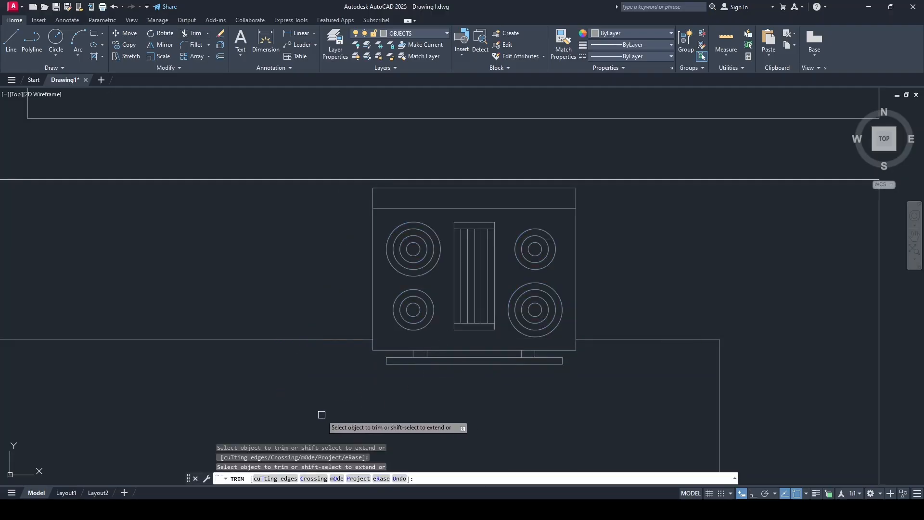
key(Escape)
- Move the double sink block across the vertical counter line to the window in the right wall
scroll(424, 398, down, 2)
middle_drag(471, 403, 414, 110)
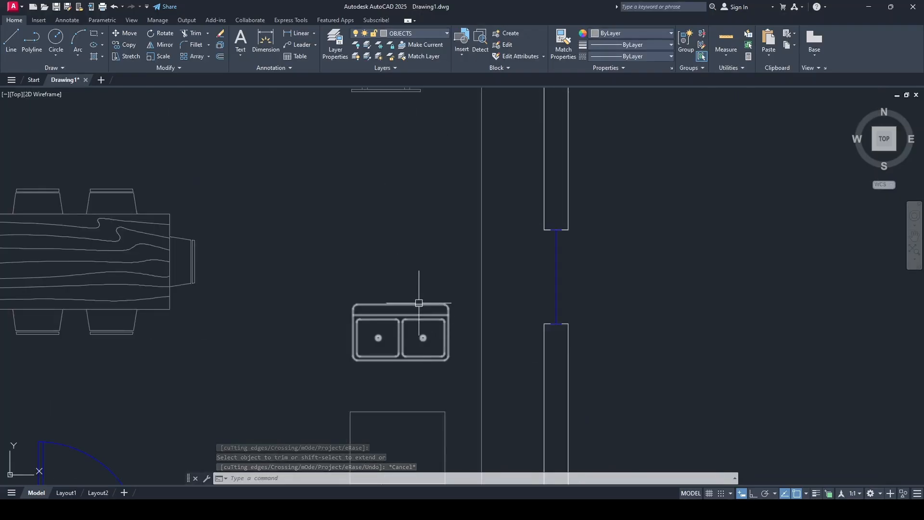
click(418, 303)
scroll(417, 306, up, 2)
click(392, 300)
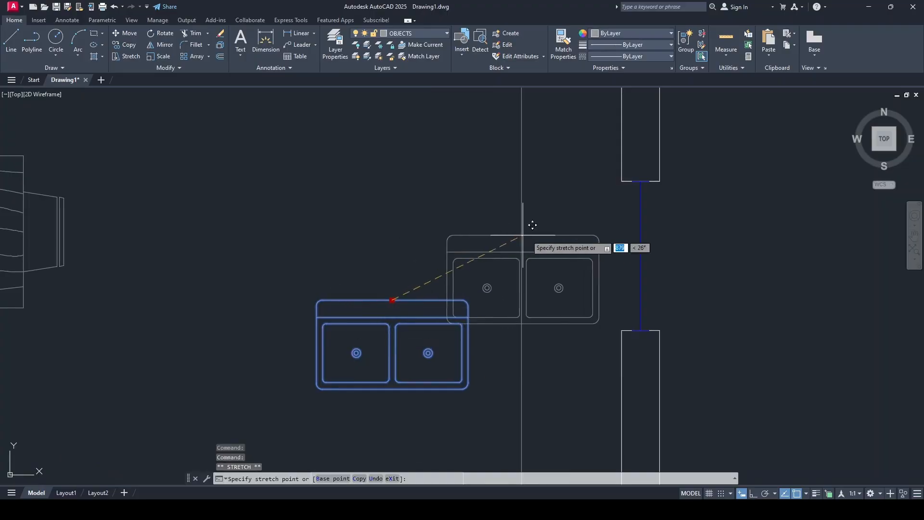
click(606, 244)
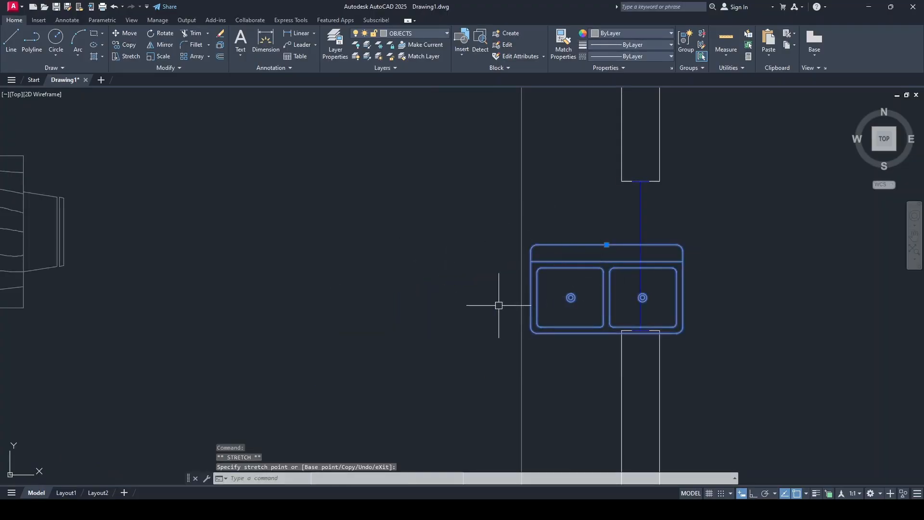
- Rotate the double sink 270° about the midpoint of its back edge with Ortho on
click(163, 33)
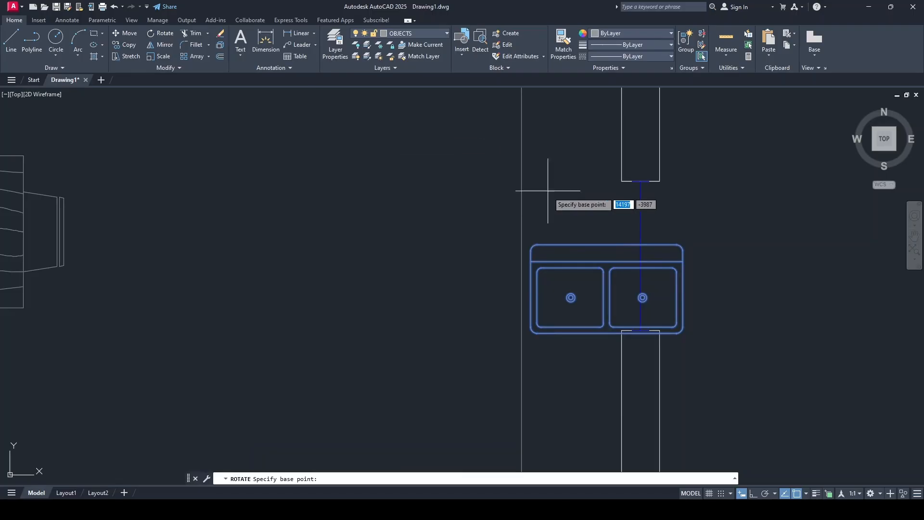
click(606, 245)
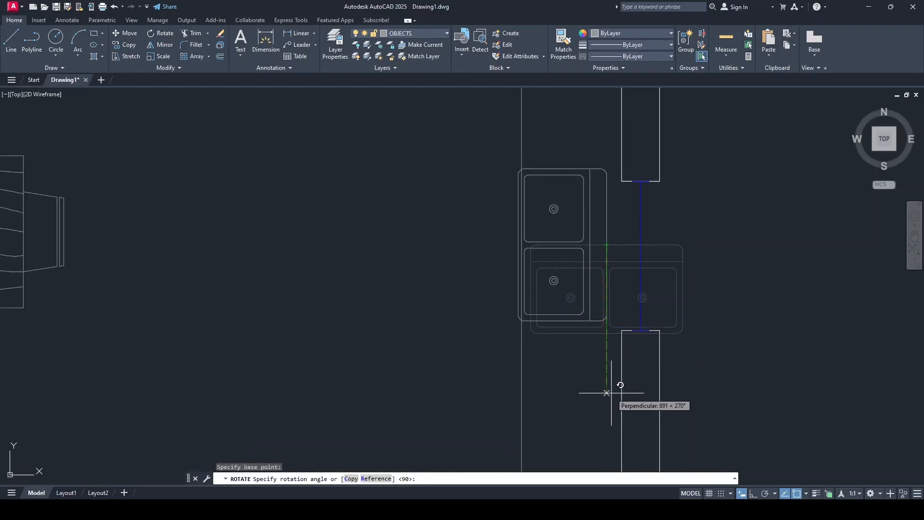
click(755, 494)
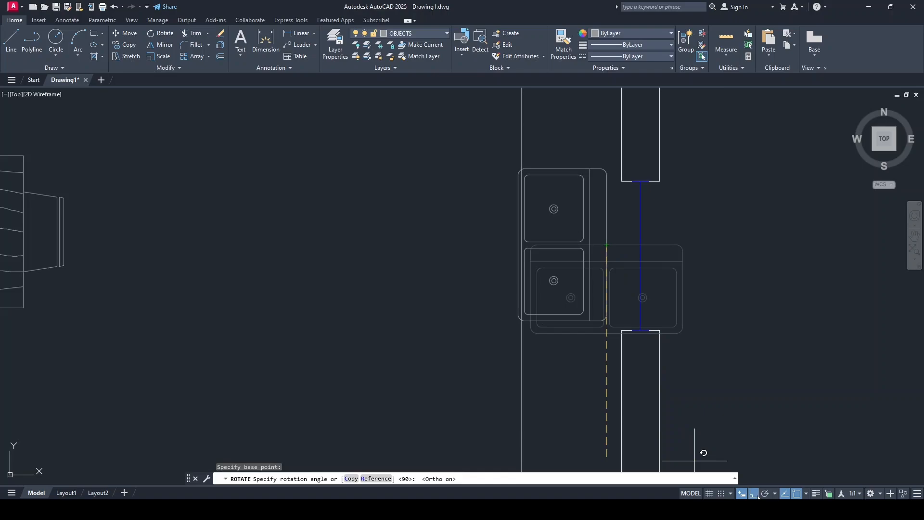
click(603, 384)
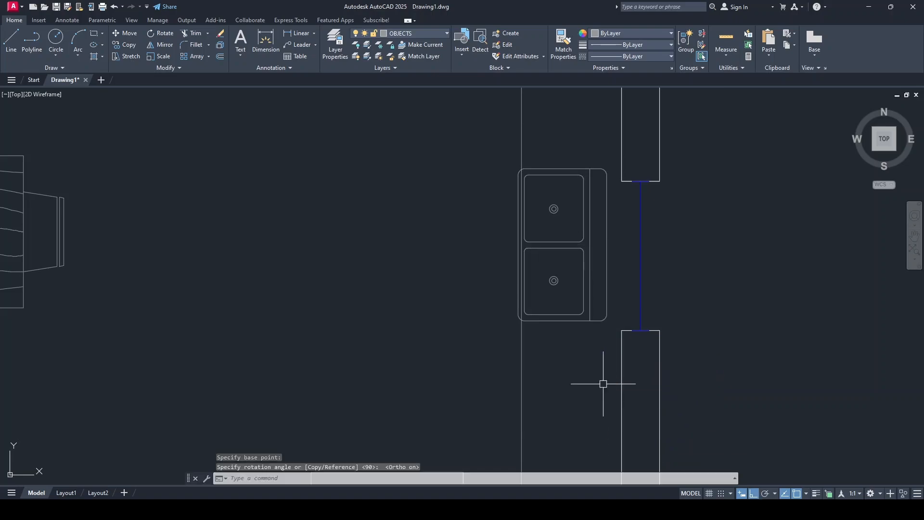
- Shift the double sink horizontally toward the right wall so it fits between the counter line and the wall
click(608, 253)
scroll(607, 259, up, 2)
click(606, 236)
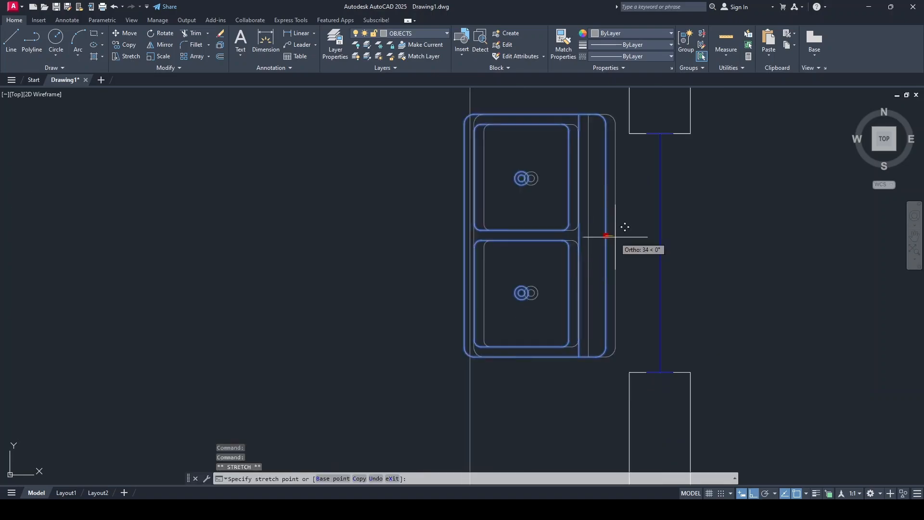
key(Escape)
- Rotate the refrigerator block 270° about a point inside it so its door faces left
scroll(568, 303, down, 3)
scroll(543, 376, up, 4)
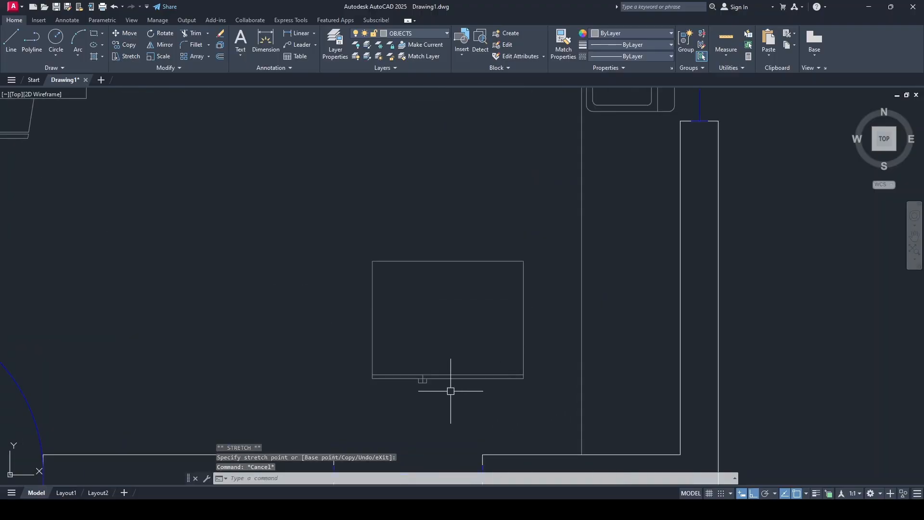
click(523, 303)
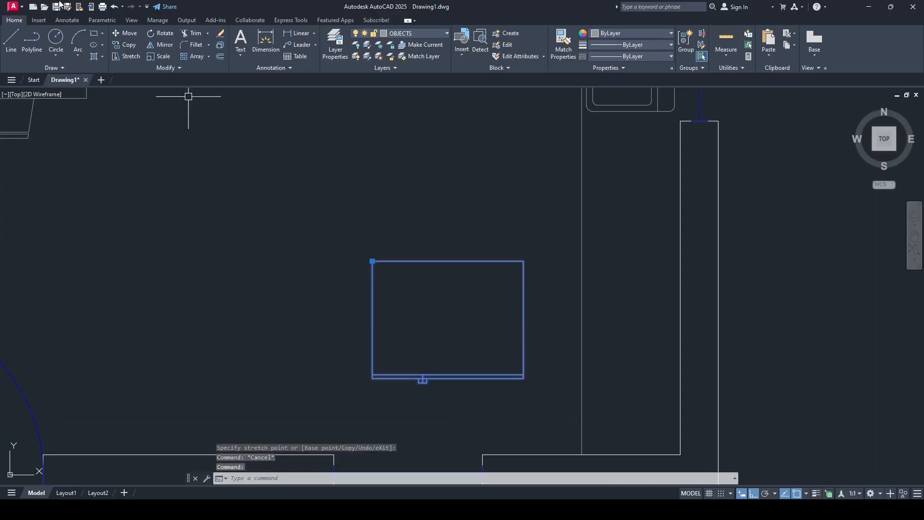
click(163, 33)
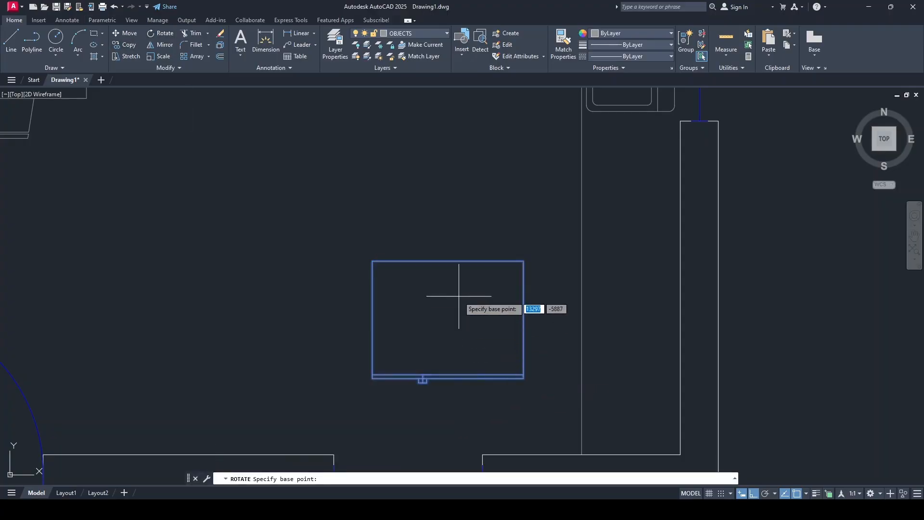
click(459, 296)
click(453, 434)
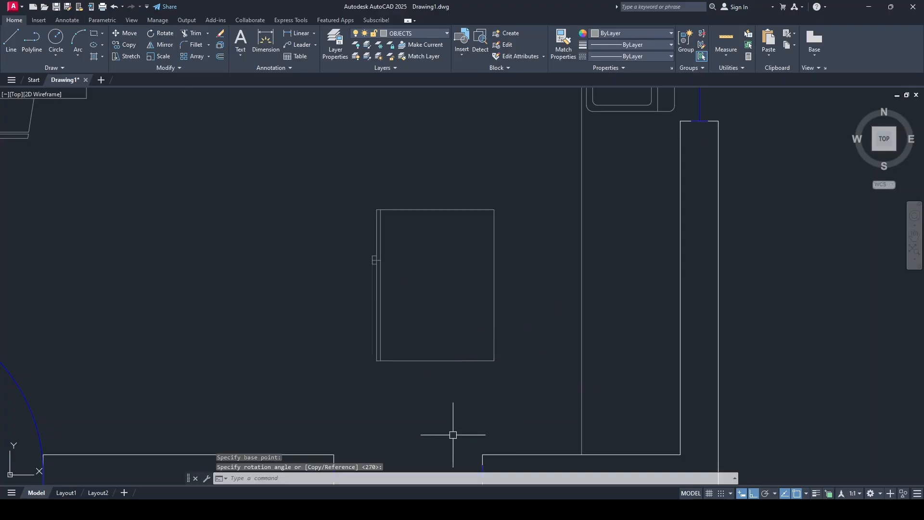
- Move the refrigerator over the counter beside the right wall below the sink, and trim the counter line crossing it
click(495, 261)
click(494, 210)
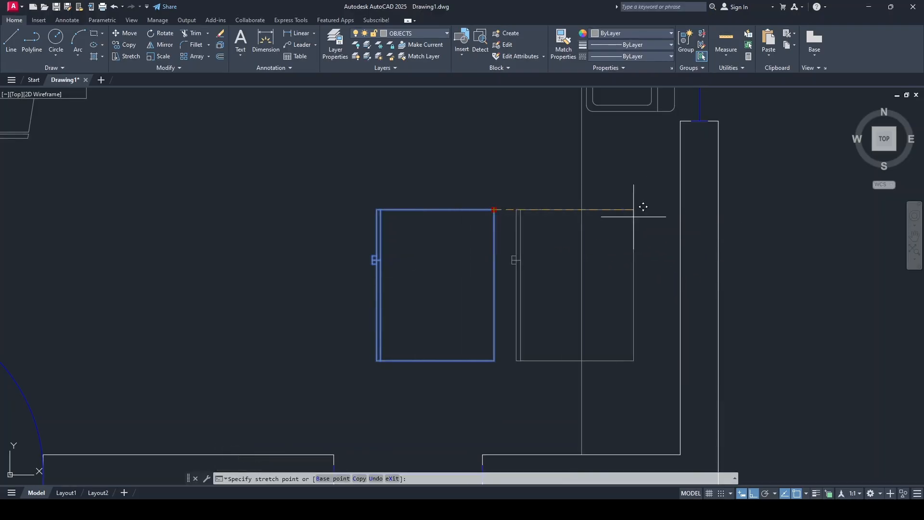
scroll(666, 198, down, 4)
scroll(665, 199, up, 2)
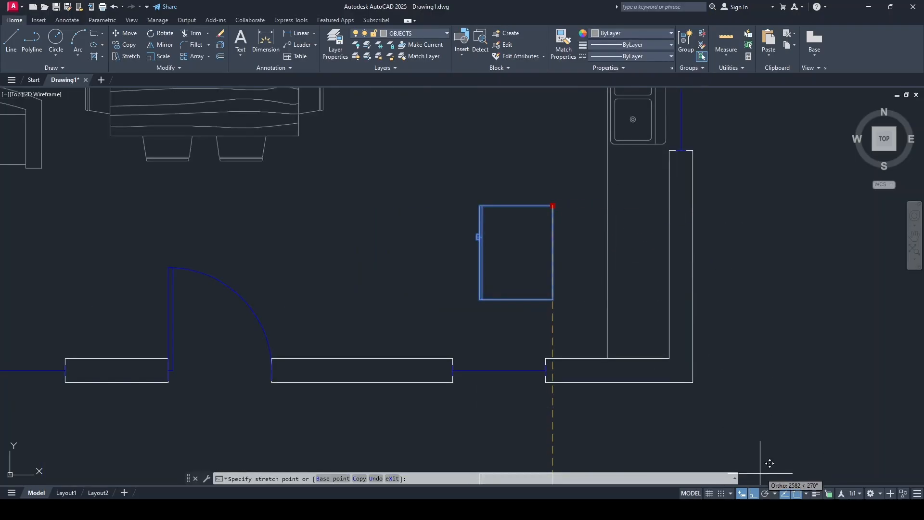
click(754, 493)
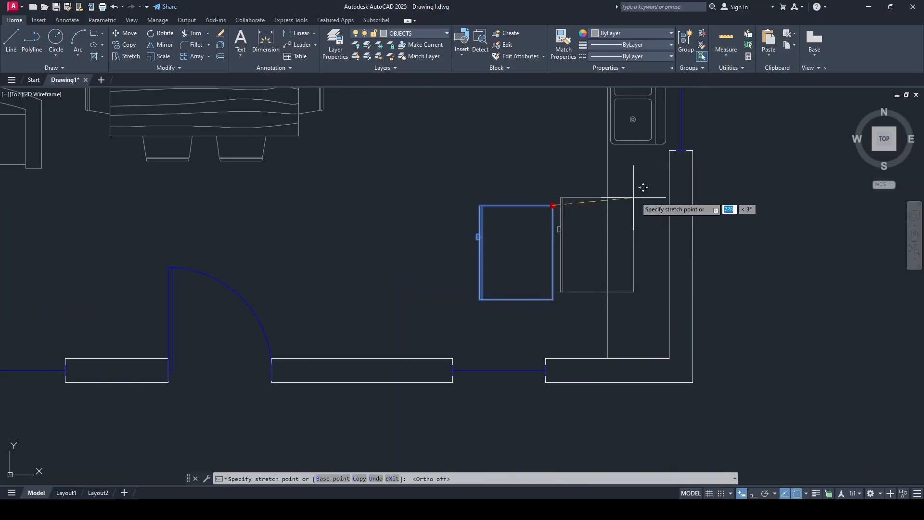
scroll(674, 198, up, 2)
click(666, 207)
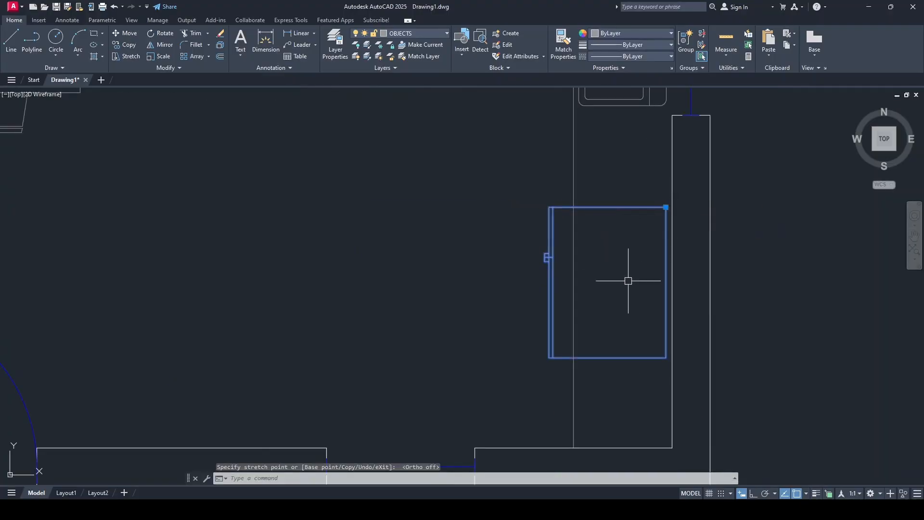
key(Escape)
click(192, 33)
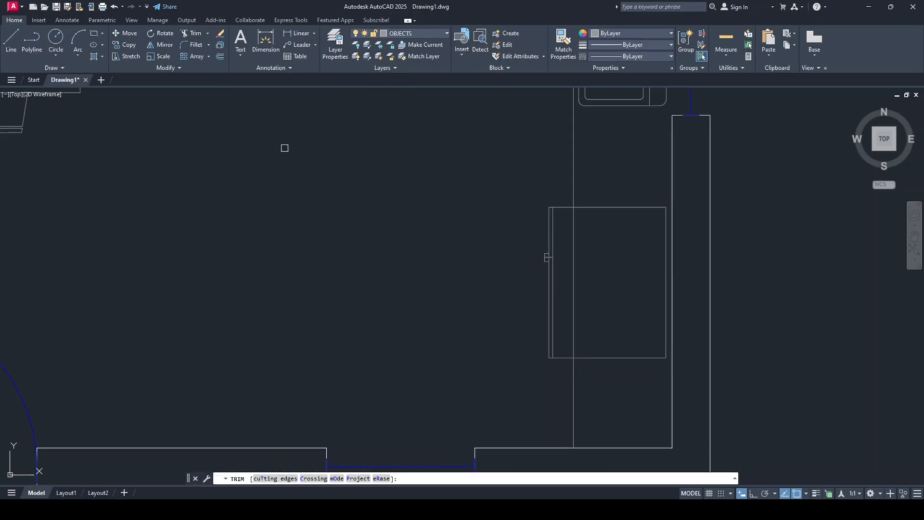
key(Escape)
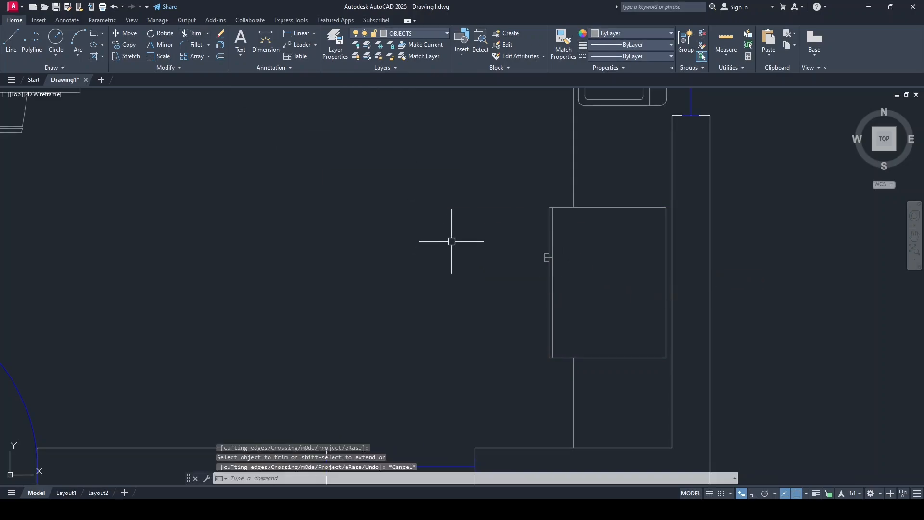
- Move the two-seat sofa closer to the large room's upper left corner
scroll(453, 240, down, 4)
scroll(455, 222, down, 1)
middle_drag(468, 193, 484, 279)
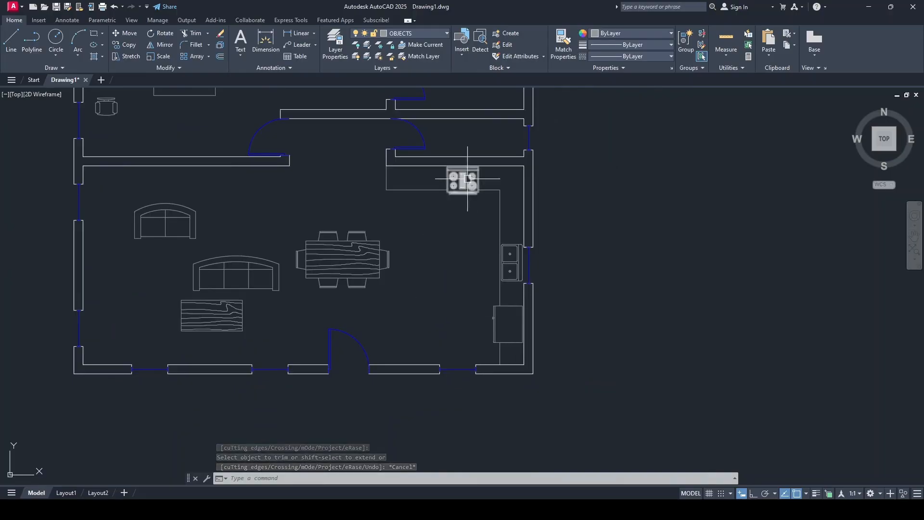
middle_drag(354, 248, 598, 309)
scroll(410, 258, up, 4)
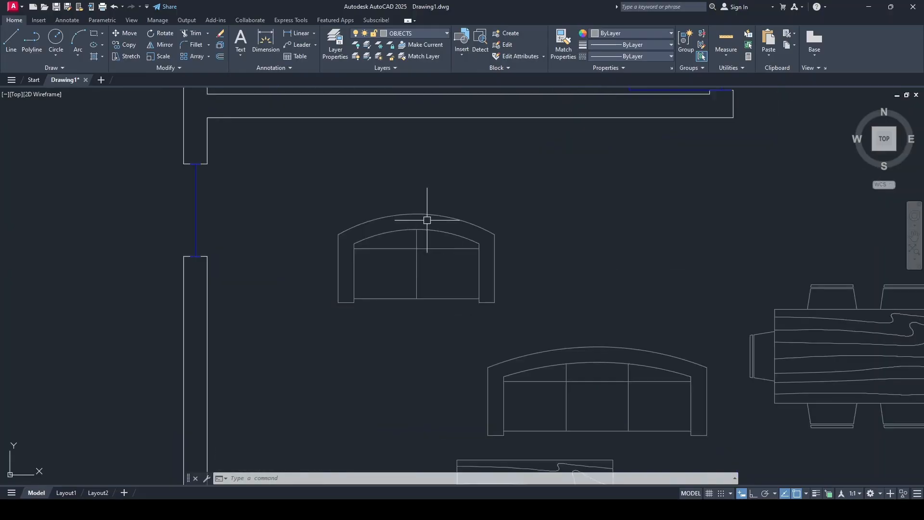
click(415, 223)
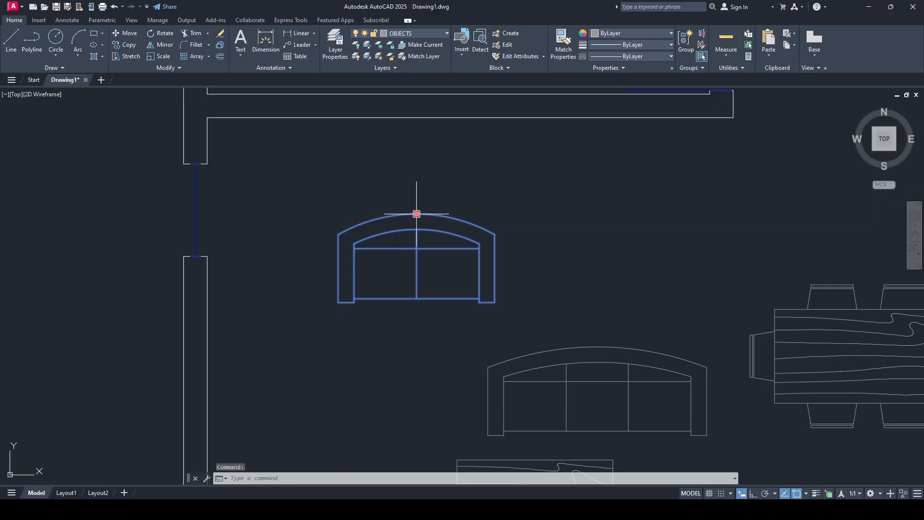
click(416, 214)
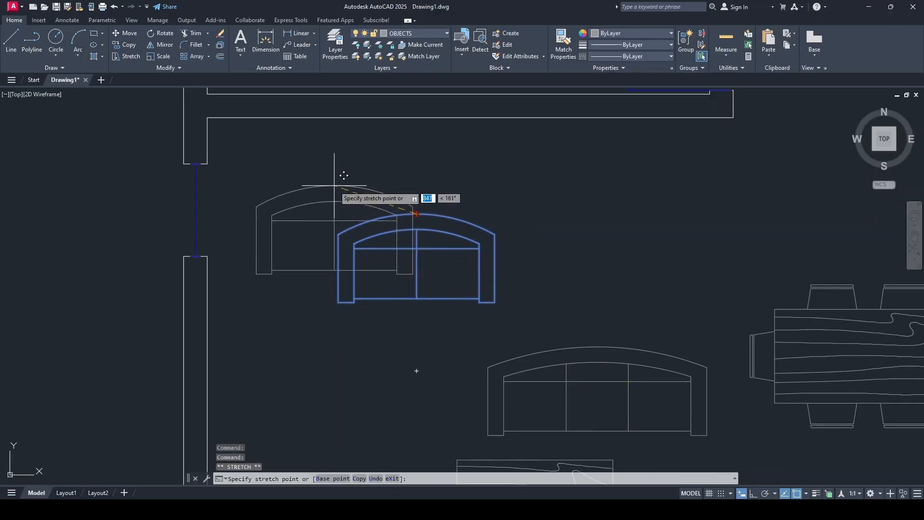
click(334, 185)
middle_drag(474, 315, 579, 305)
key(Escape)
- Rotate the three-seat sofa 270° about the midpoint of its curved back so it faces left
middle_drag(723, 340, 658, 301)
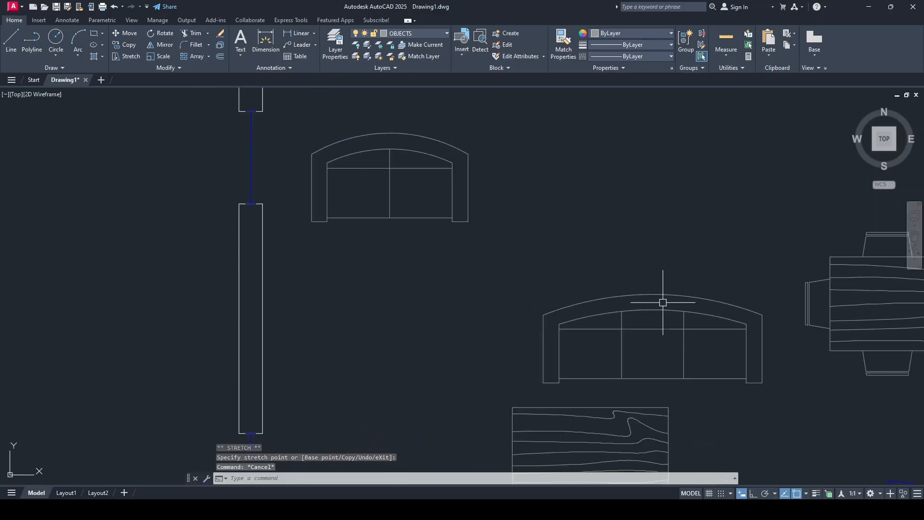
click(676, 292)
middle_drag(594, 313, 553, 284)
click(617, 280)
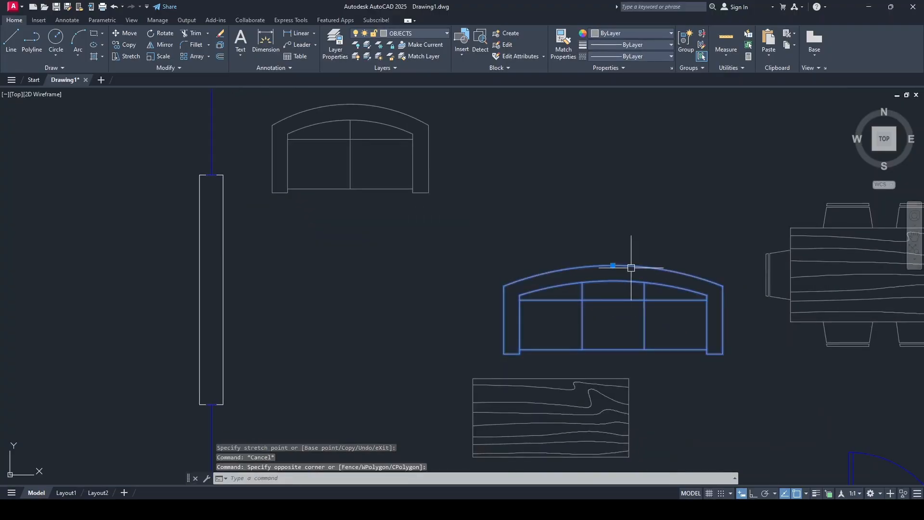
click(161, 32)
click(613, 265)
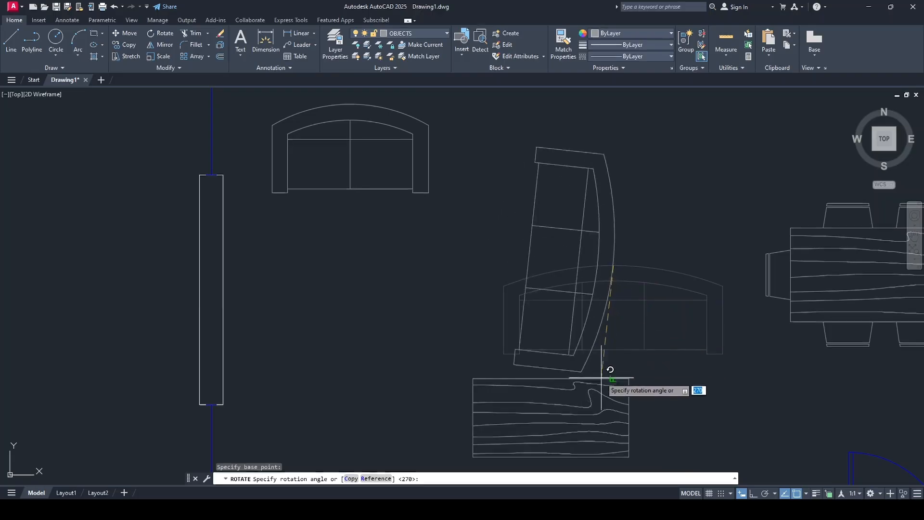
key(F8)
middle_drag(608, 374, 602, 276)
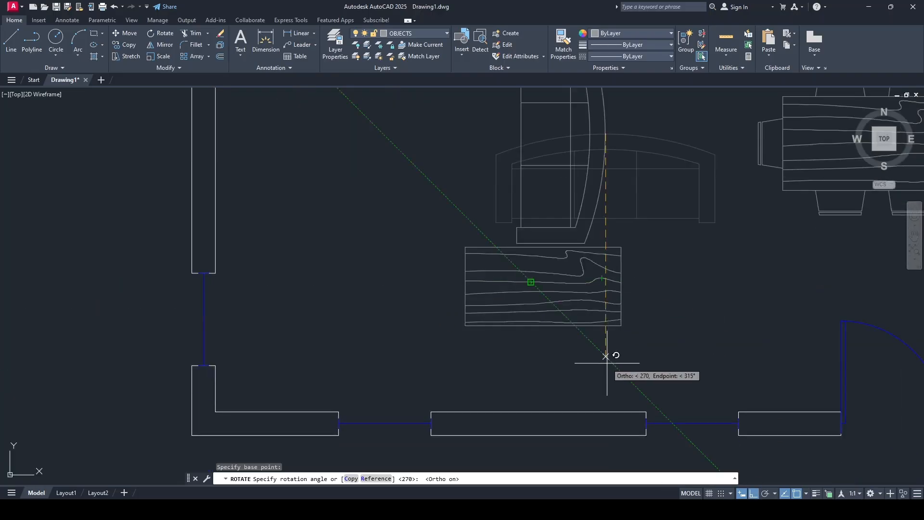
click(607, 363)
- Shift the three-seat sofa horizontally to the left, closer to the two-seat sofa
middle_drag(468, 114, 523, 291)
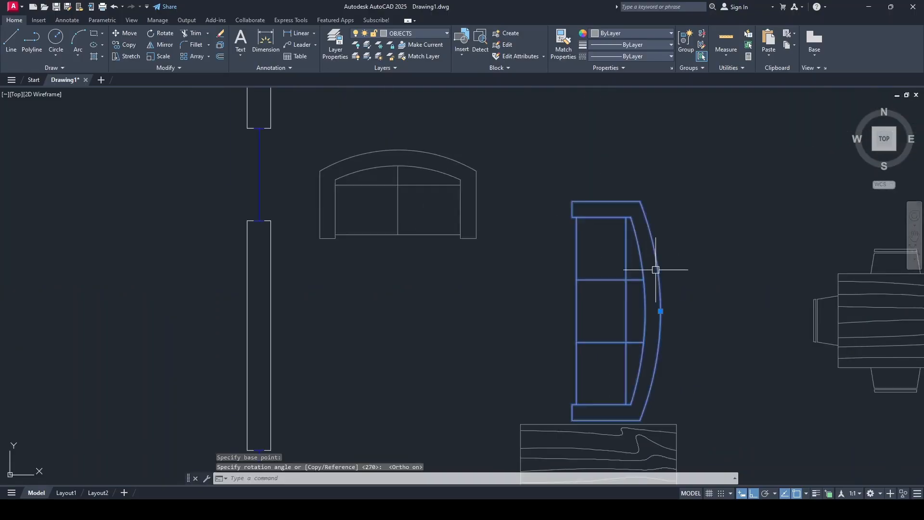
click(661, 311)
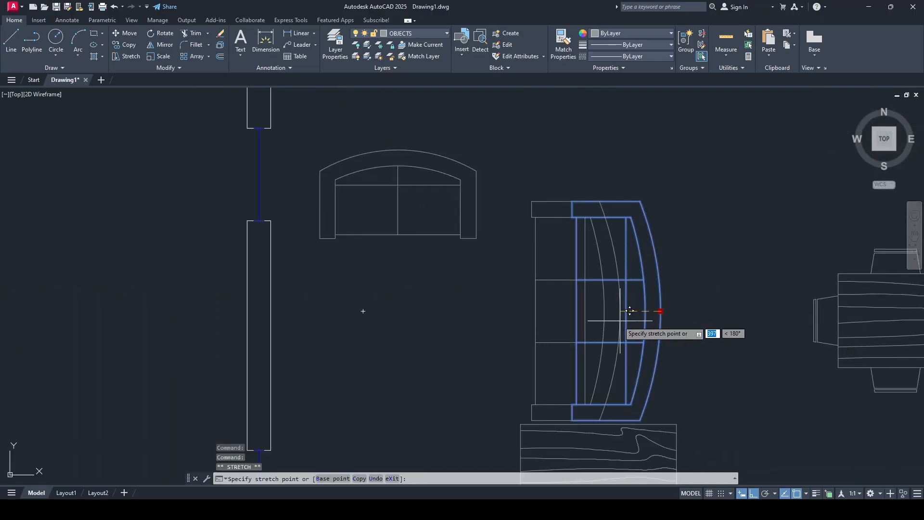
key(Escape)
- Move the wooden coffee table just below the two-seat sofa, left of the three-seat sofa
middle_drag(641, 425, 711, 340)
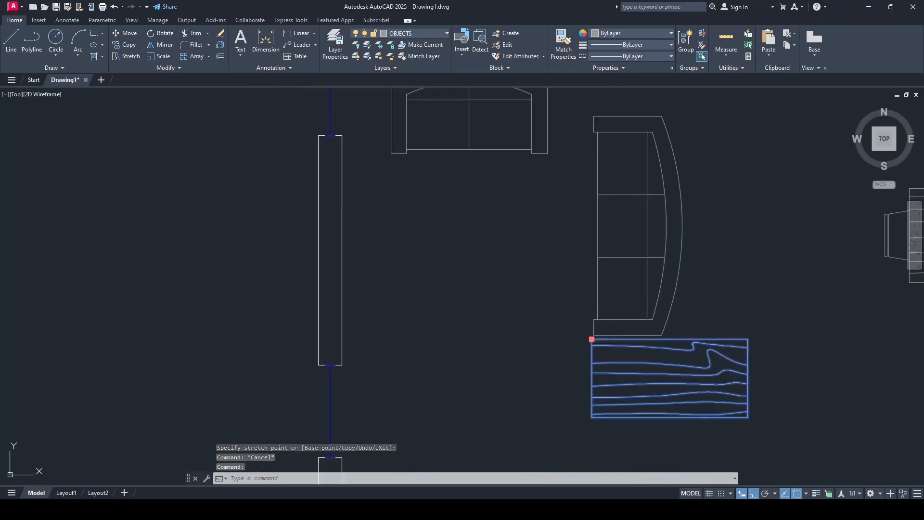
click(592, 339)
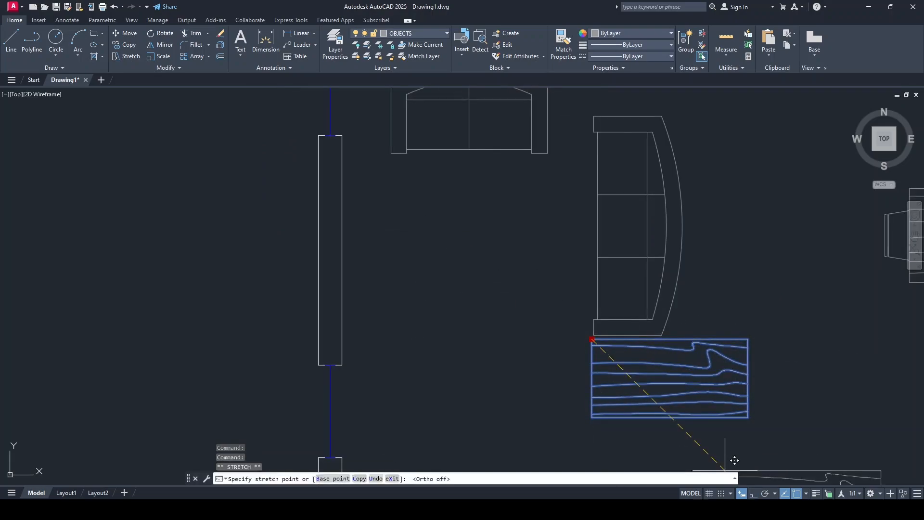
click(399, 182)
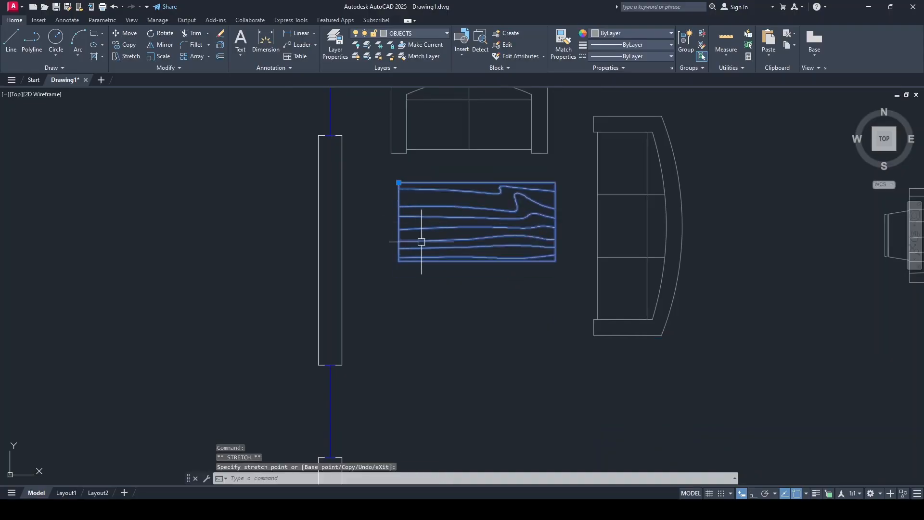
key(Escape)
- Mirror the two-seat sofa across a horizontal line through the three-seat sofa's middle, keeping the original sofa
middle_drag(477, 193, 491, 216)
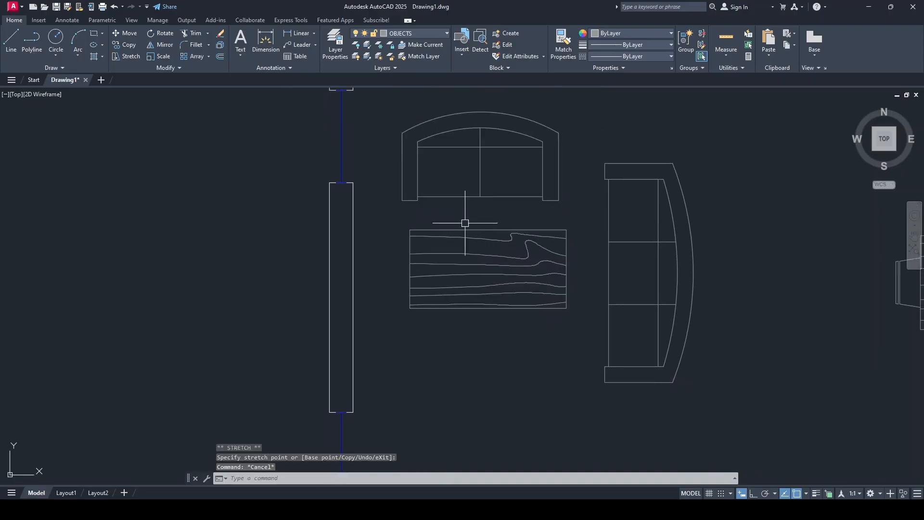
click(554, 143)
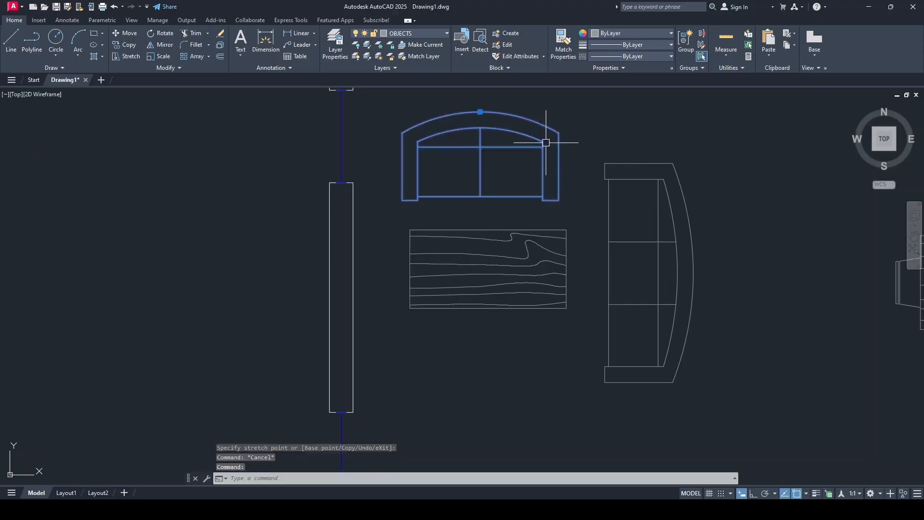
click(159, 45)
click(608, 273)
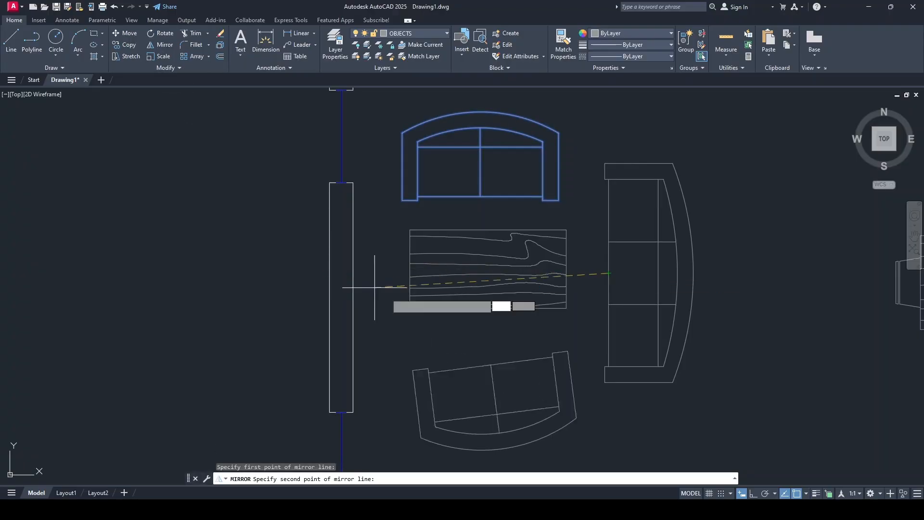
key(F8)
click(364, 273)
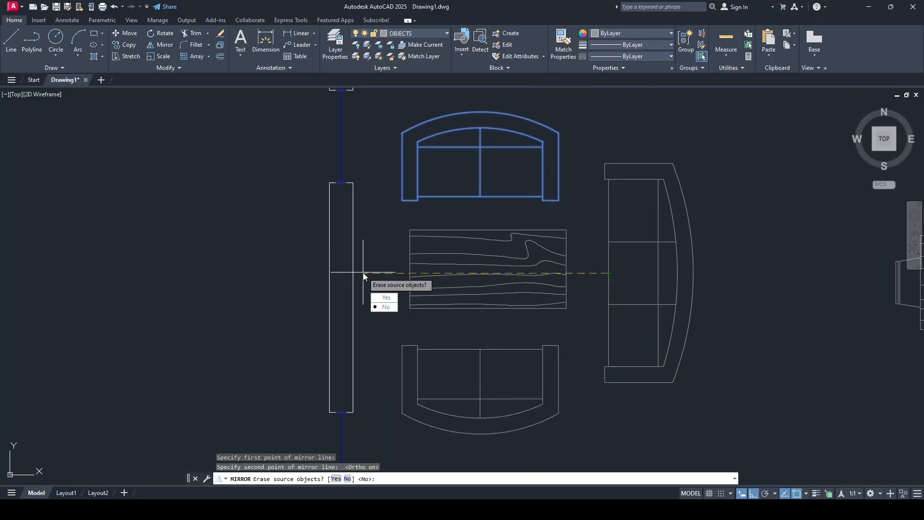
click(386, 298)
key(ctrl+z)
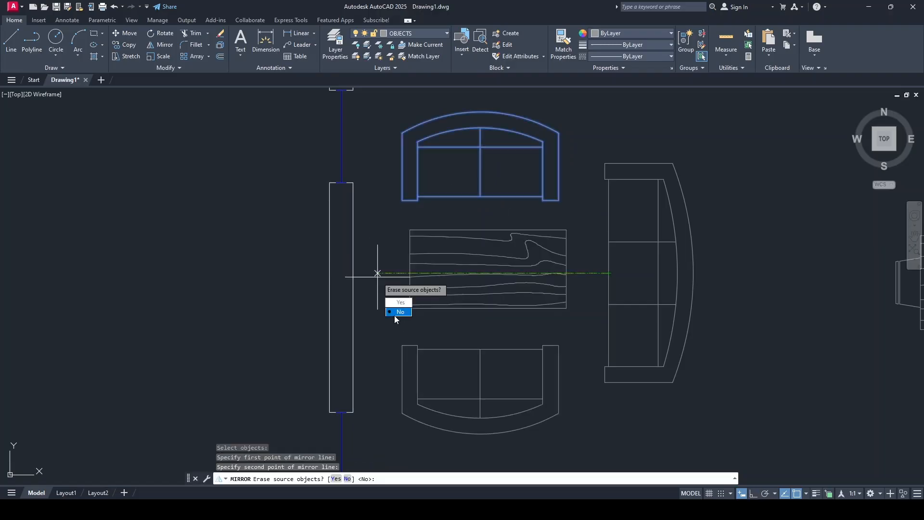
click(389, 309)
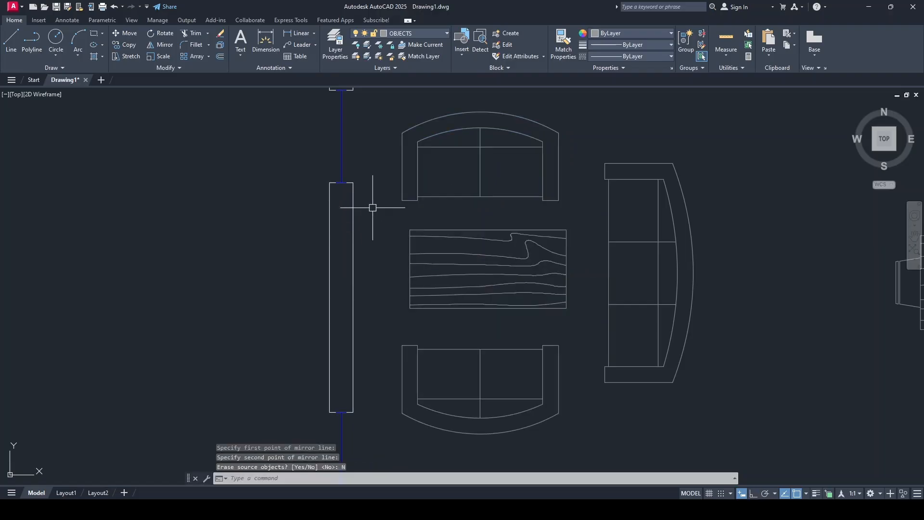
- Draw a narrow vertical rectangle about 190 by 2080 beside the left wall segment, facing the sofas, as a TV unit
click(93, 34)
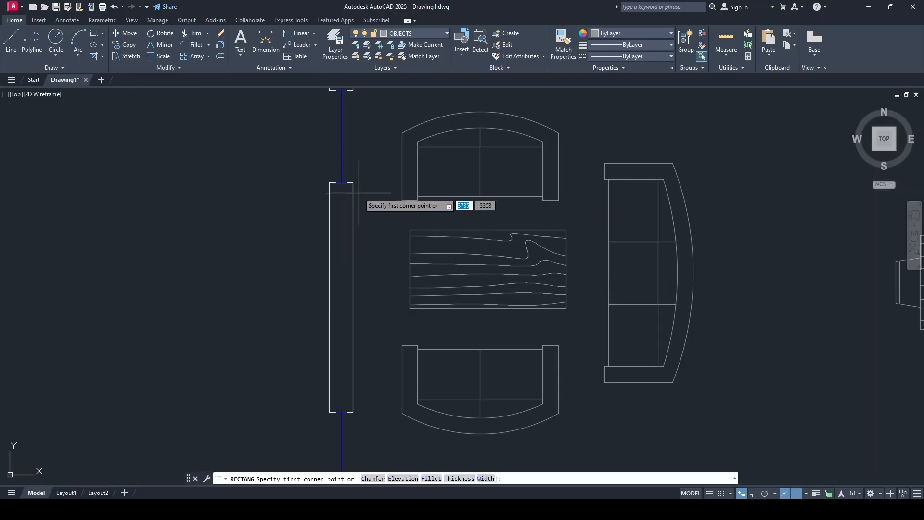
click(359, 192)
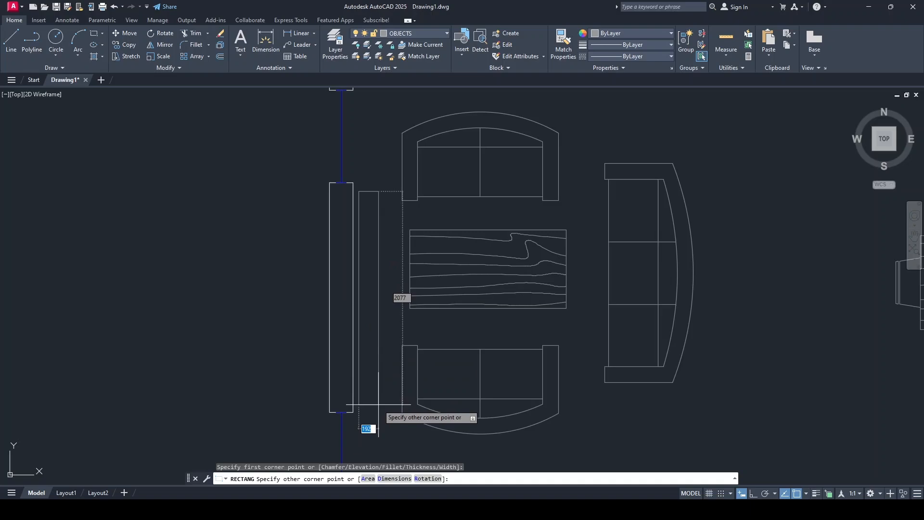
click(378, 404)
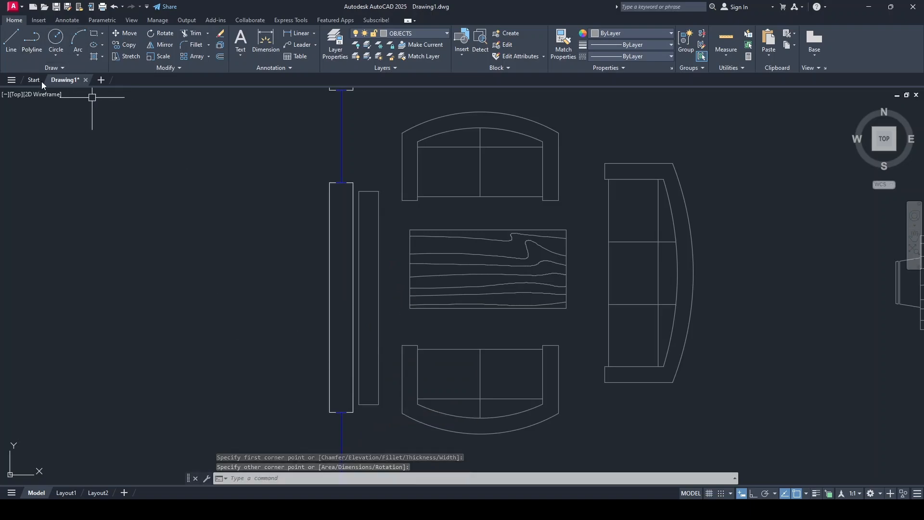
- Draw a short vertical polyline centred inside the narrow rectangle beside the left wall
click(30, 52)
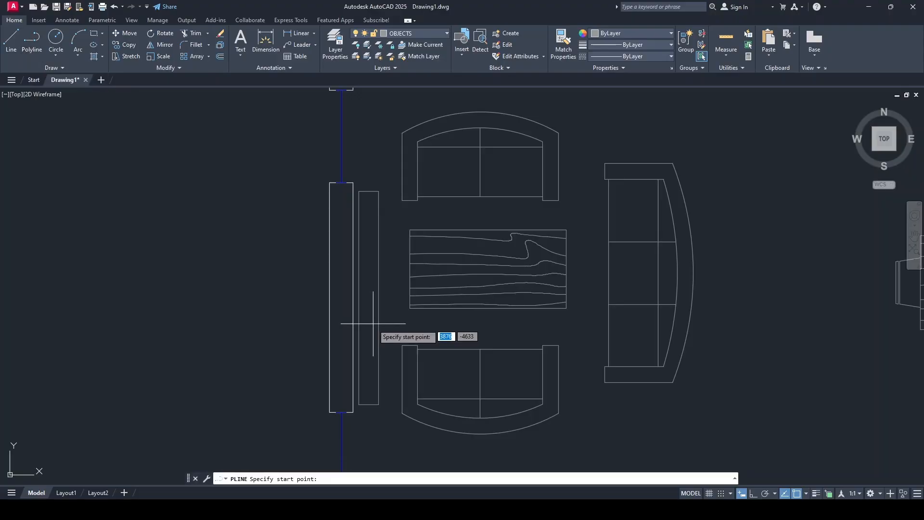
click(368, 333)
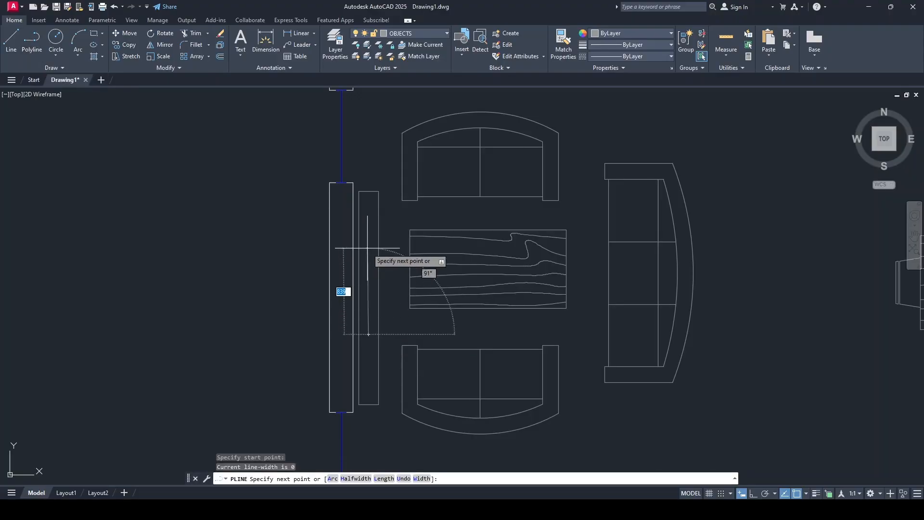
key(F8)
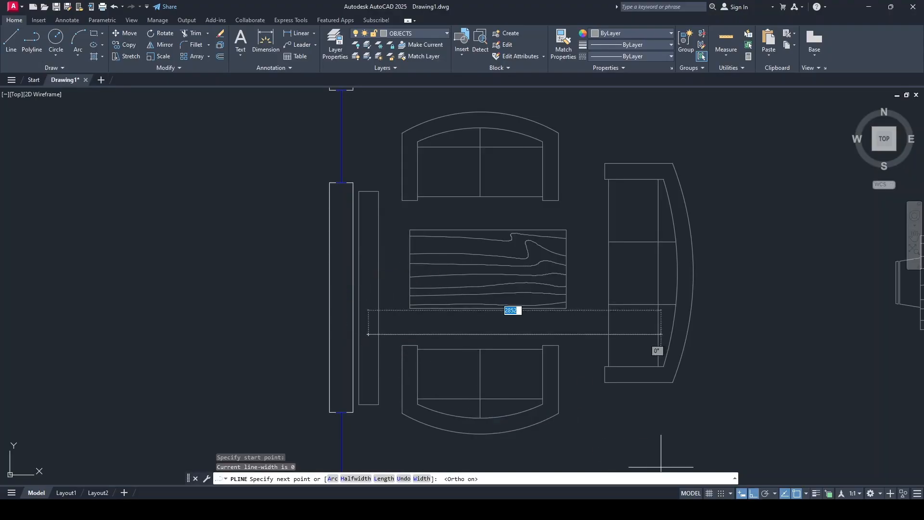
click(372, 250)
key(Return)
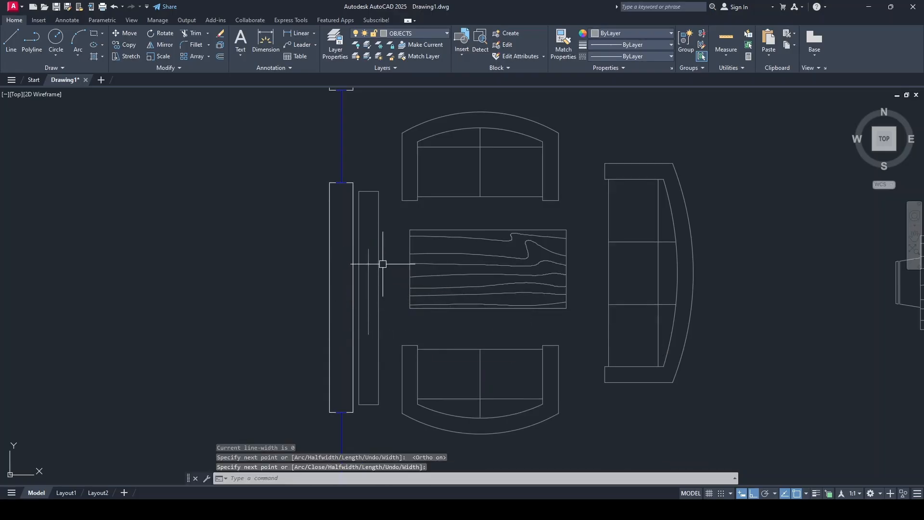
- Set the width of the polyline inside the TV unit to 30 for all segments
double_click(369, 303)
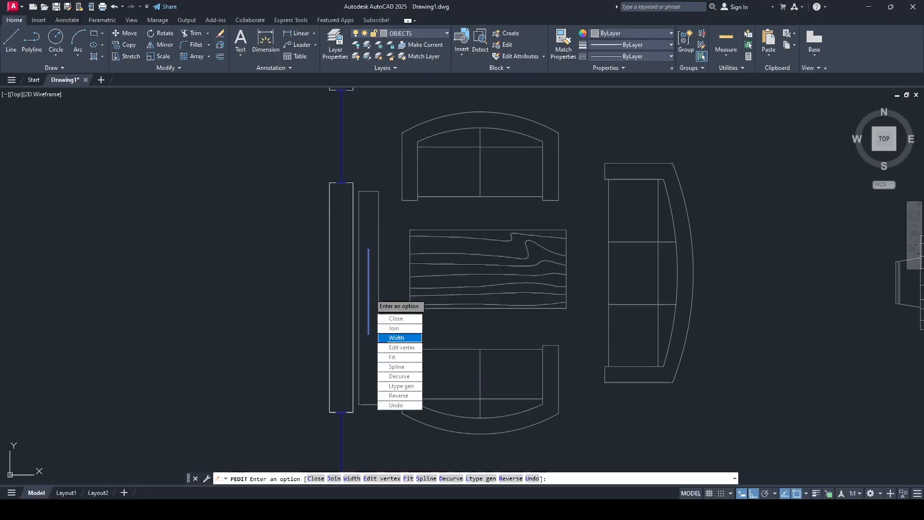
click(398, 338)
text(30)
key(Return)
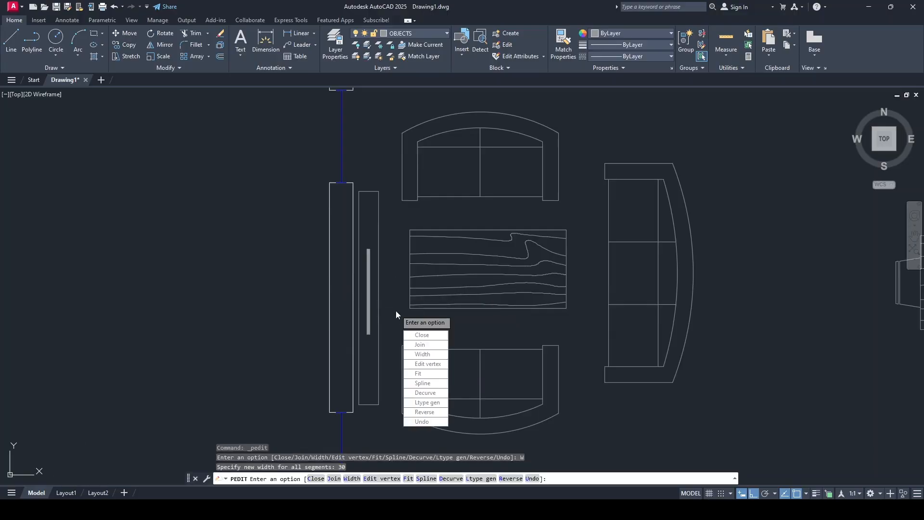
key(Escape)
- Rotate the dining table set 270° about its centre so its long side runs vertically
scroll(431, 309, down, 4)
middle_drag(615, 315, 541, 332)
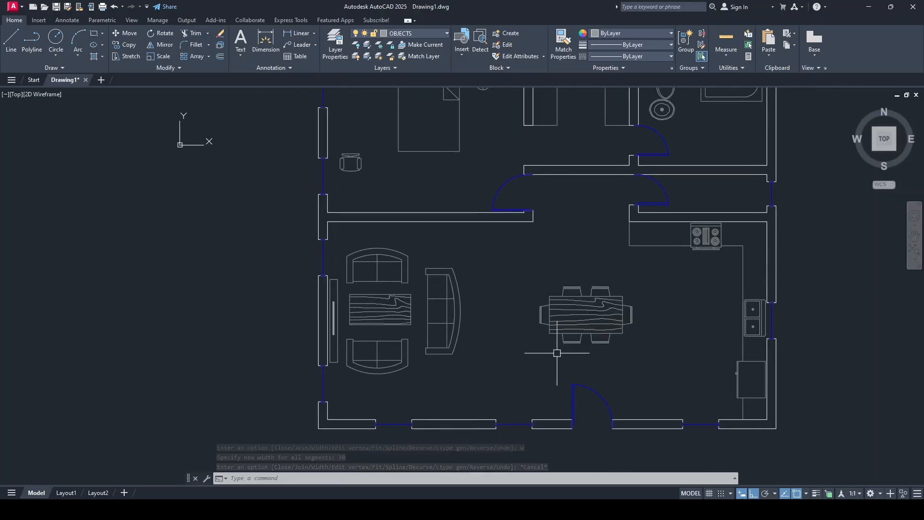
click(589, 318)
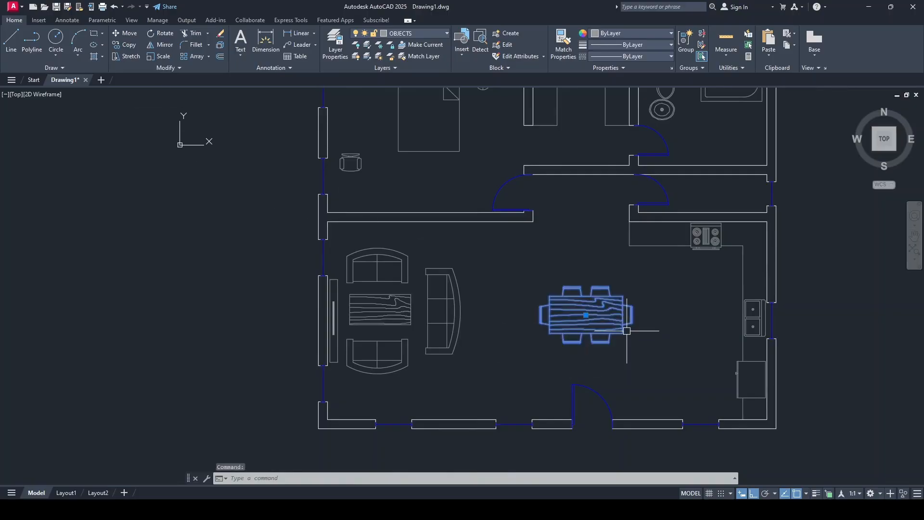
click(153, 38)
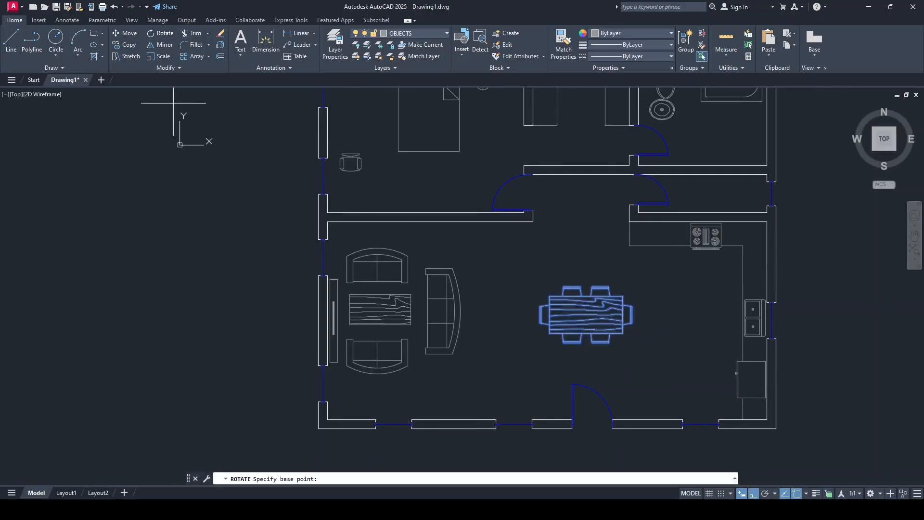
click(586, 315)
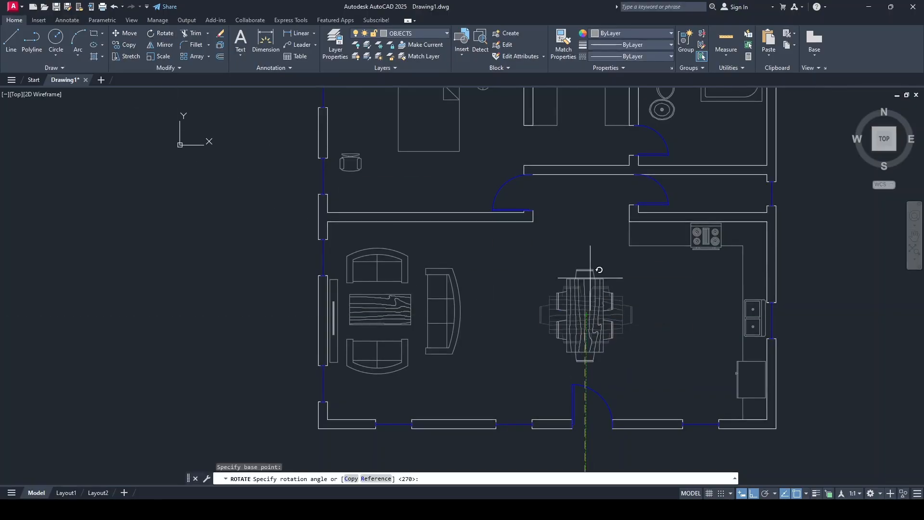
click(586, 218)
- Move the dining table set horizontally to the left, toward the sofa group and clear of the entrance door
click(588, 352)
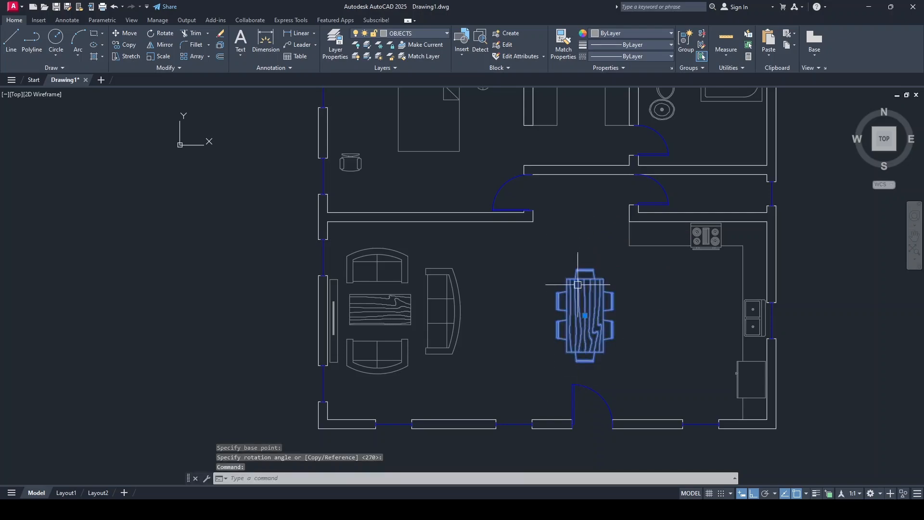
click(585, 315)
click(550, 311)
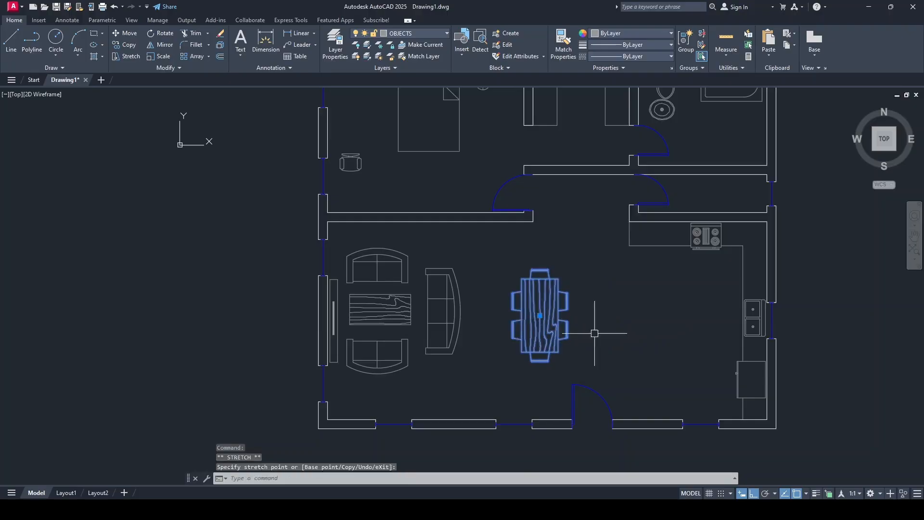
key(Escape)
- Flip the entrance door in the bottom wall horizontally so its hinge is on the opening's right side
mouse_move(604, 337)
middle_down()
mouse_move(555, 195)
mouse_move(550, 216)
middle_up()
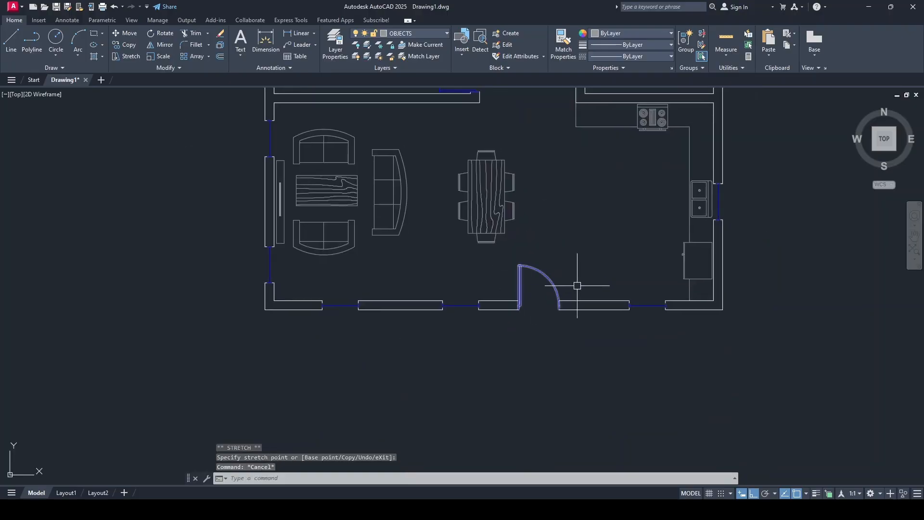
click(551, 284)
scroll(534, 291, up, 2)
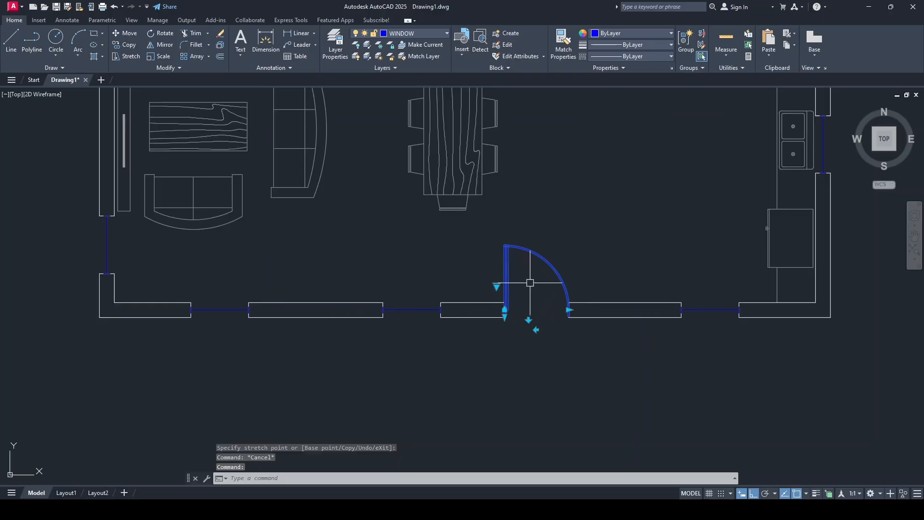
click(536, 330)
middle_drag(563, 138, 551, 201)
key(Escape)
- Copy the wooden coffee table horizontally into the kitchen area between the dining set and the sink, and select the copy
middle_drag(204, 162, 195, 202)
click(195, 203)
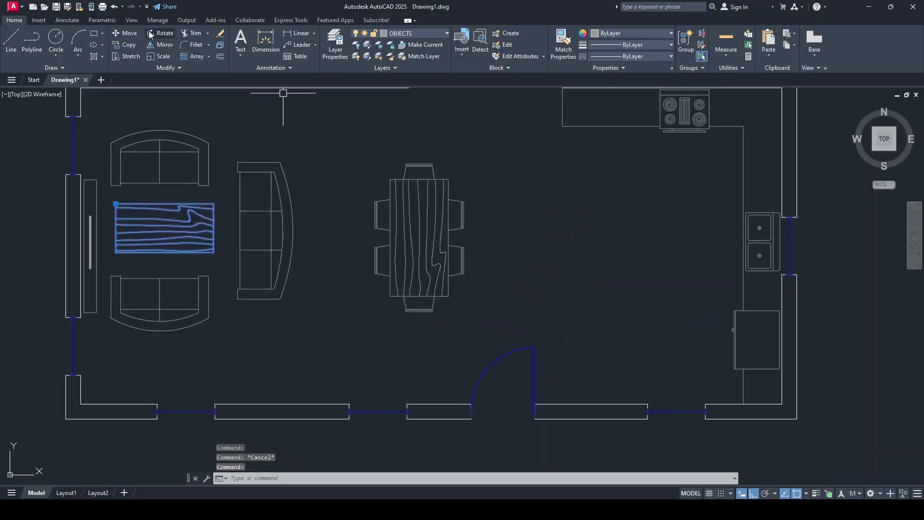
click(128, 47)
click(187, 208)
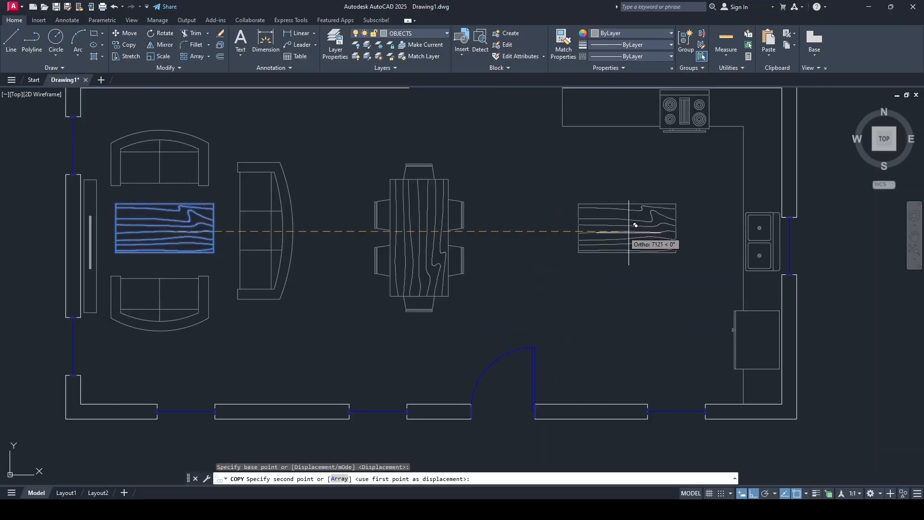
click(662, 208)
key(Escape)
click(652, 201)
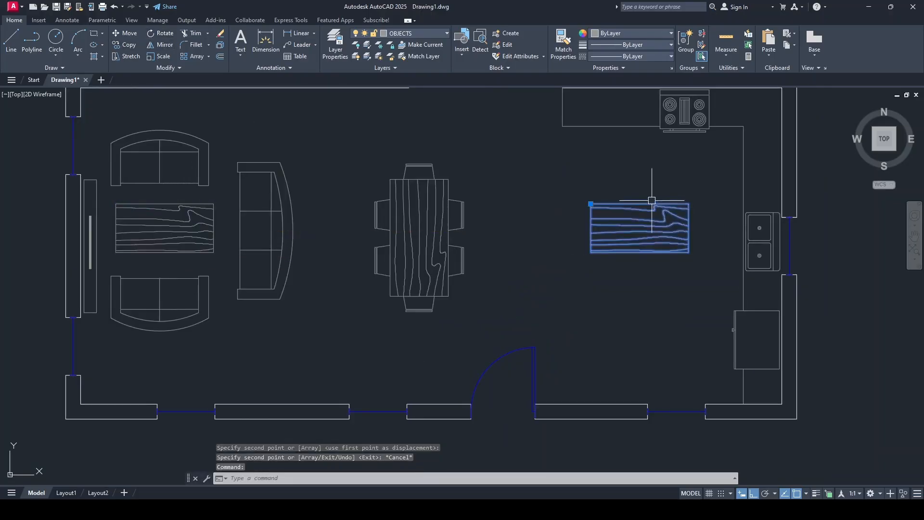
- Rotate the copied wooden table in the kitchen area 90° about its centre so its long side runs vertically
click(160, 35)
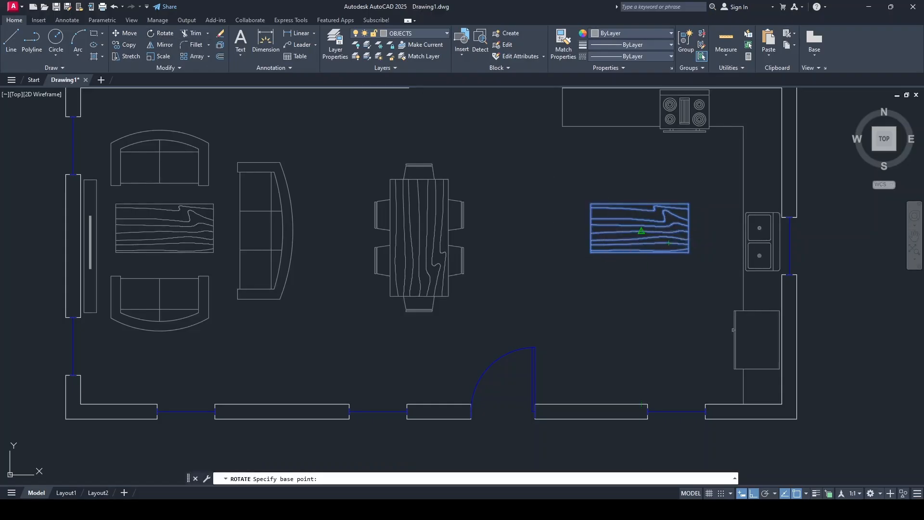
click(641, 232)
click(642, 160)
- Move the rotated kitchen table straight down about 390 units, keeping its horizontal position
click(613, 281)
click(614, 282)
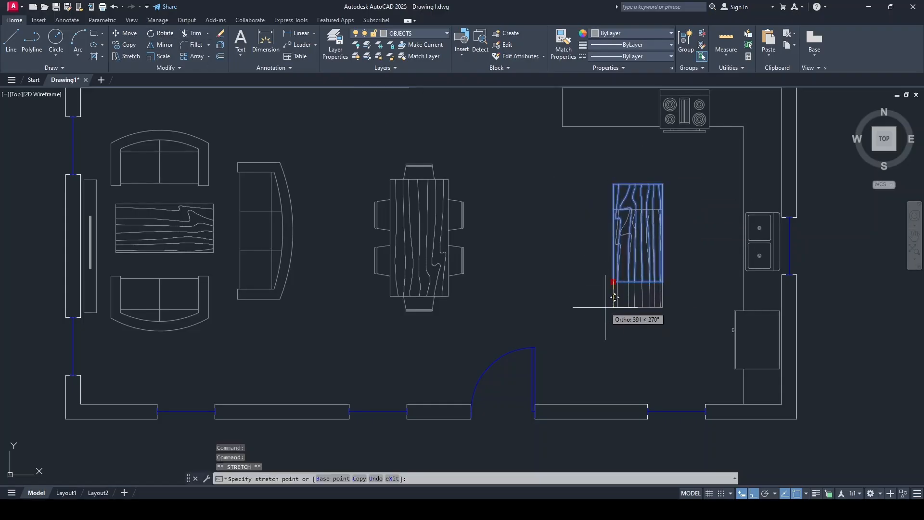
click(605, 308)
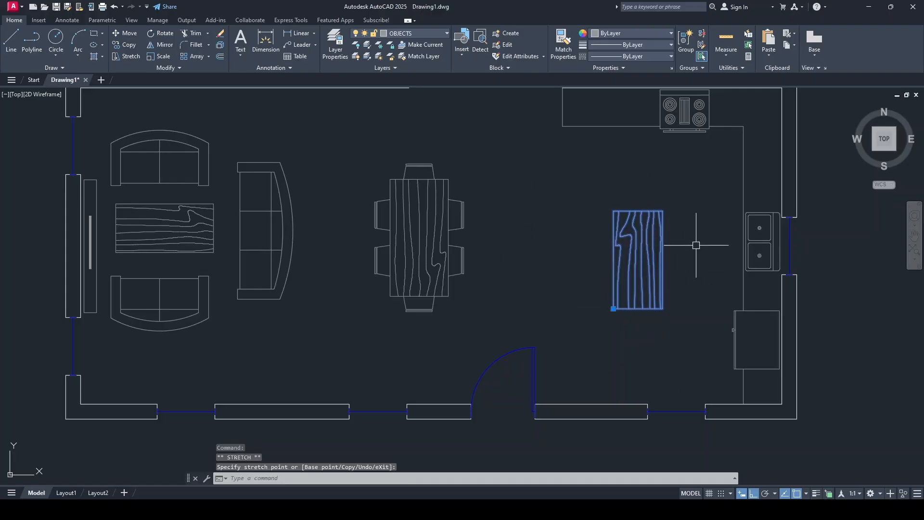
middle_drag(630, 163, 589, 225)
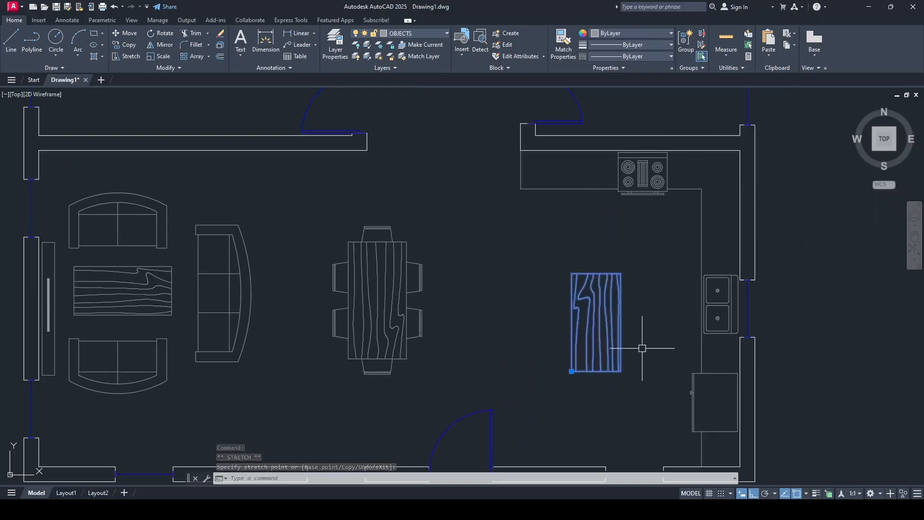
key(Escape)
- Move the double bed in the upper-left bedroom up and slightly left, placing its head just below the top wall
scroll(523, 289, down, 2)
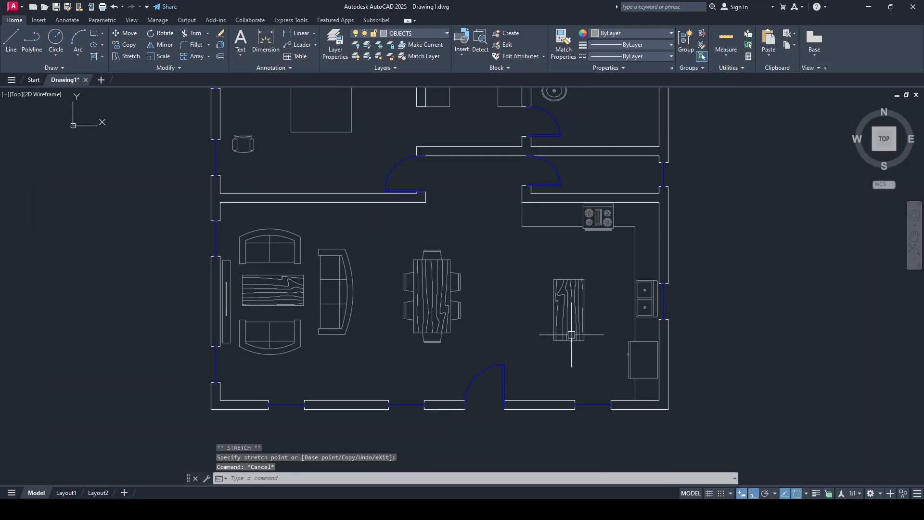
middle_drag(386, 164, 426, 289)
scroll(327, 232, up, 4)
middle_drag(419, 95, 381, 232)
click(381, 238)
click(301, 233)
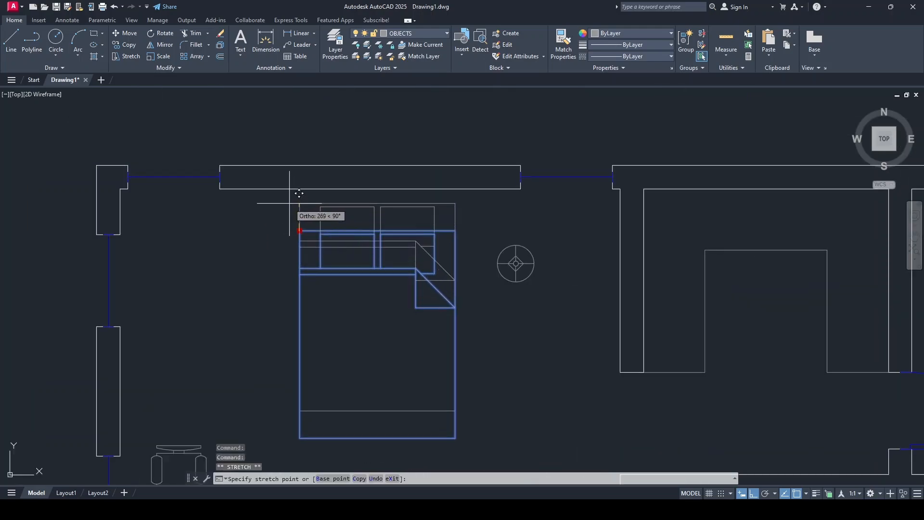
click(290, 201)
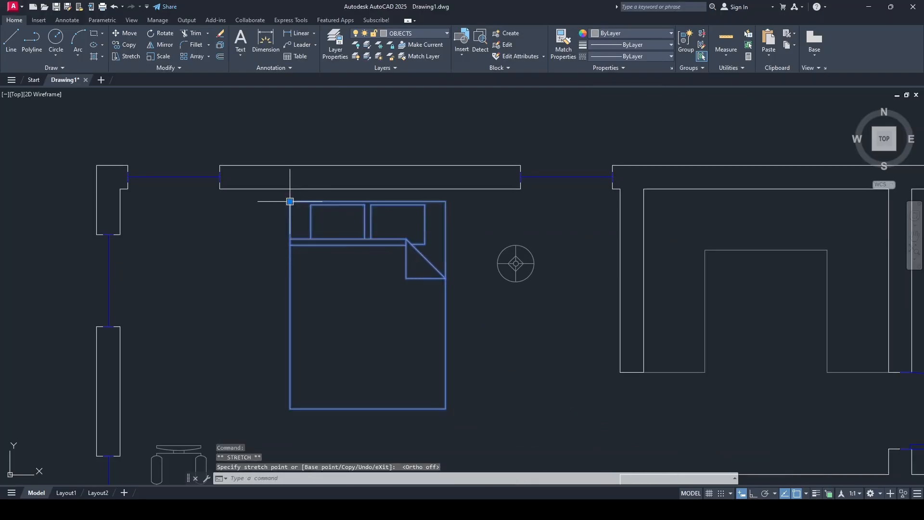
middle_drag(349, 269, 411, 225)
key(Escape)
- Move the round bedside lamp up and left so it sits beside the head of the bed
click(584, 215)
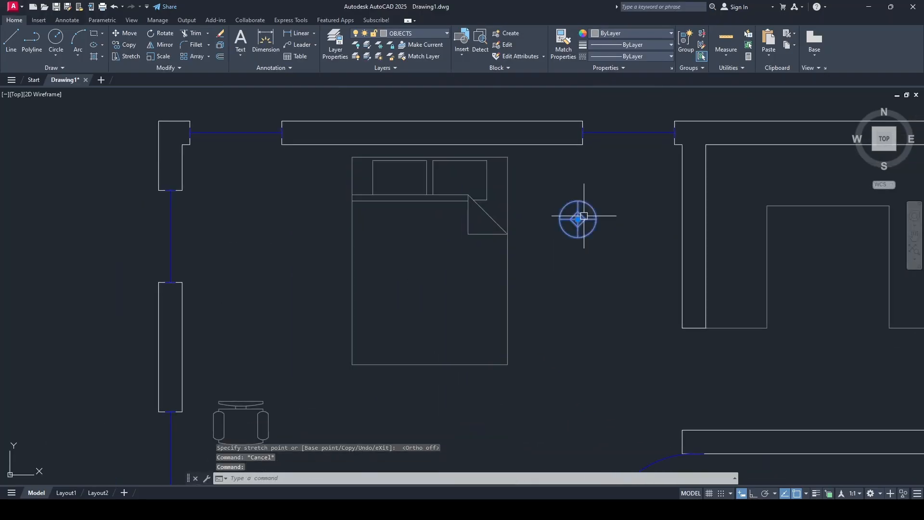
click(579, 221)
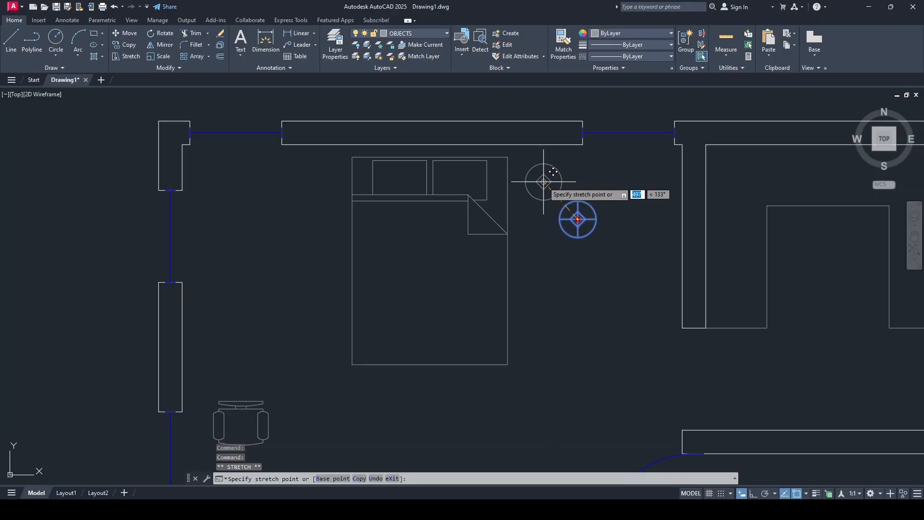
click(544, 182)
key(Escape)
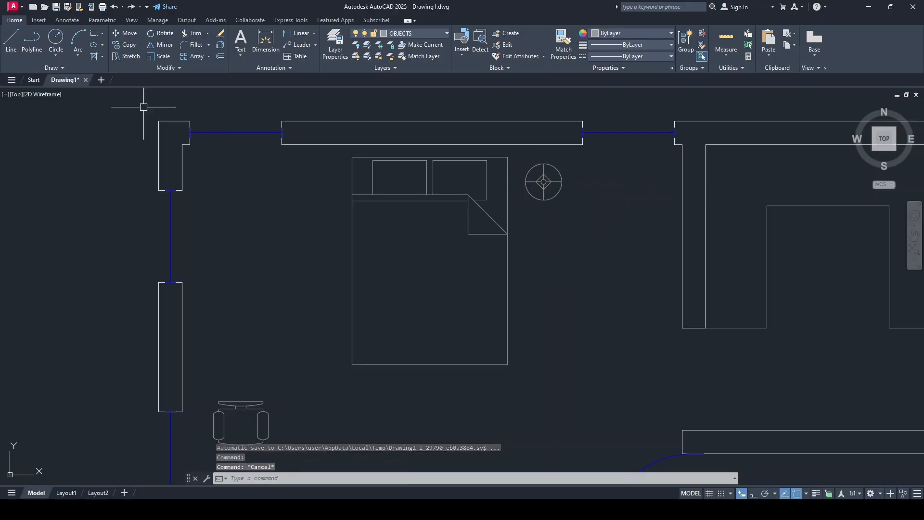
- Draw a 450 by 450 square for a bedside table in the open floor area below the lamp
click(94, 34)
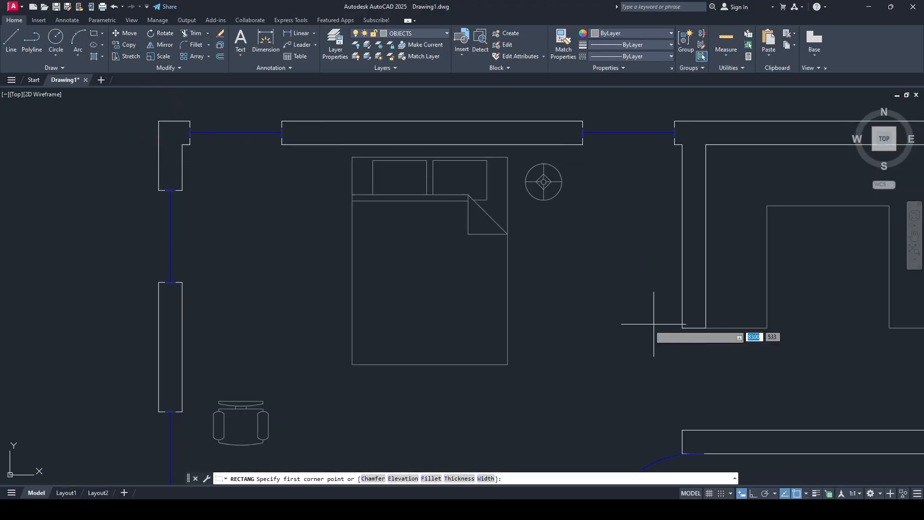
click(552, 258)
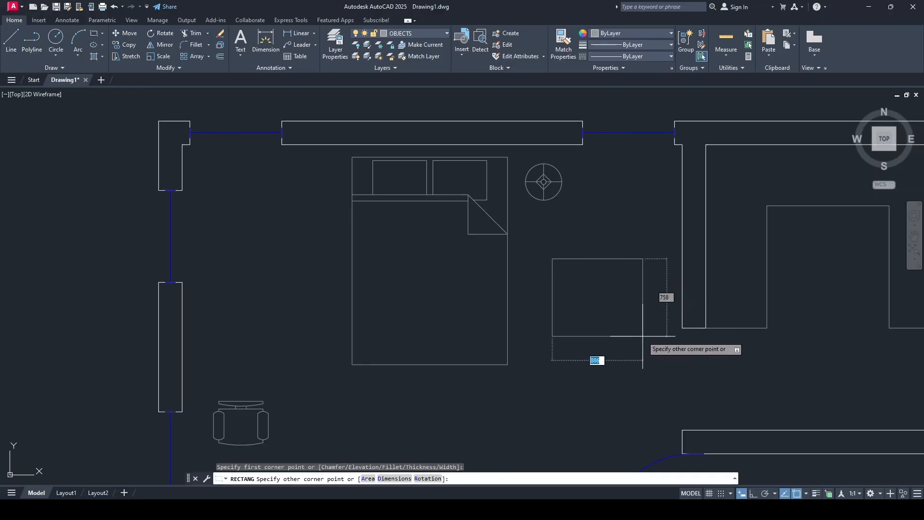
text(450)
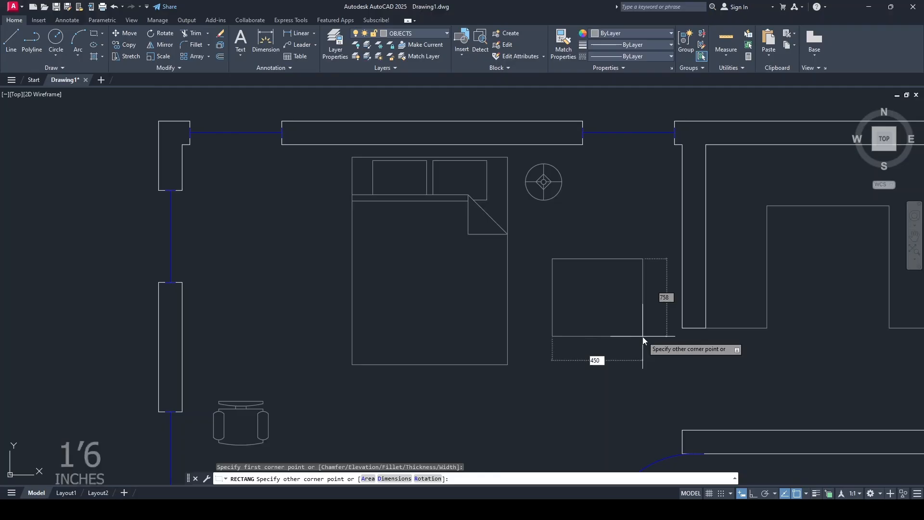
key(Tab)
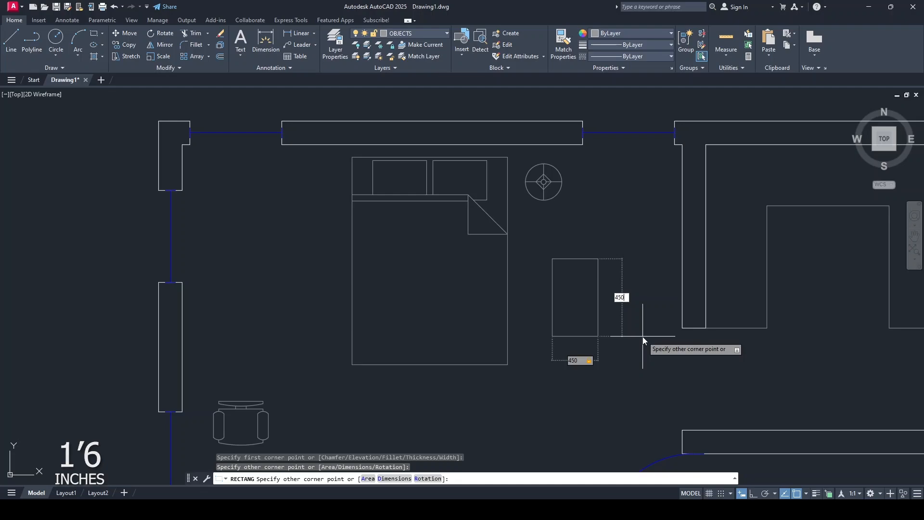
key(Return)
- Move the 450 square by its centre onto the centre of the round bedside lamp
click(574, 259)
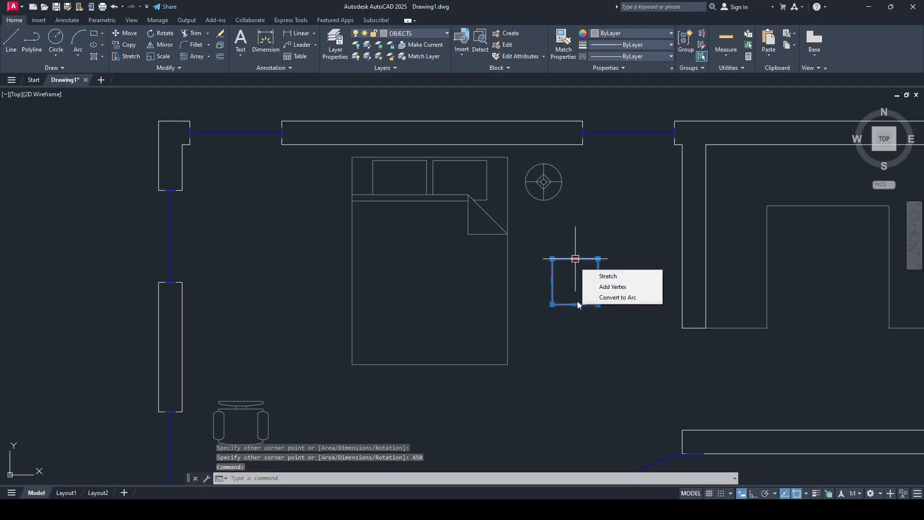
click(126, 35)
scroll(530, 289, up, 2)
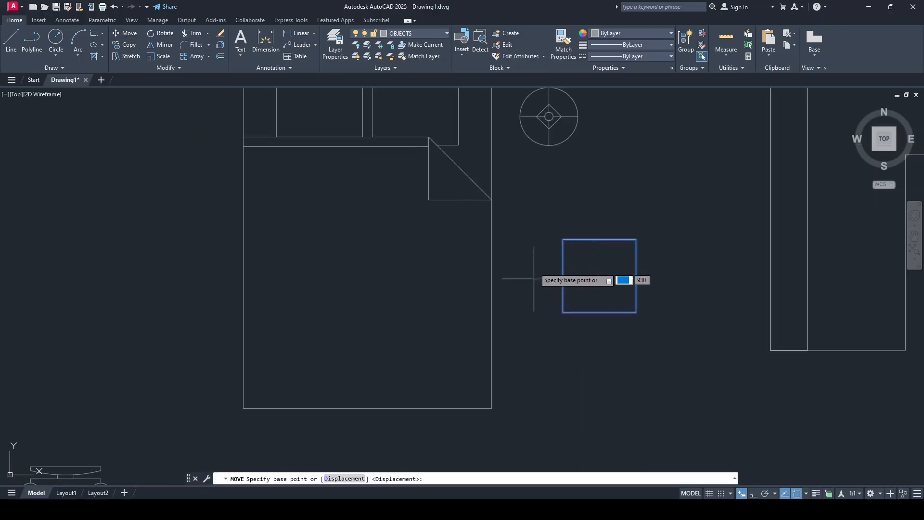
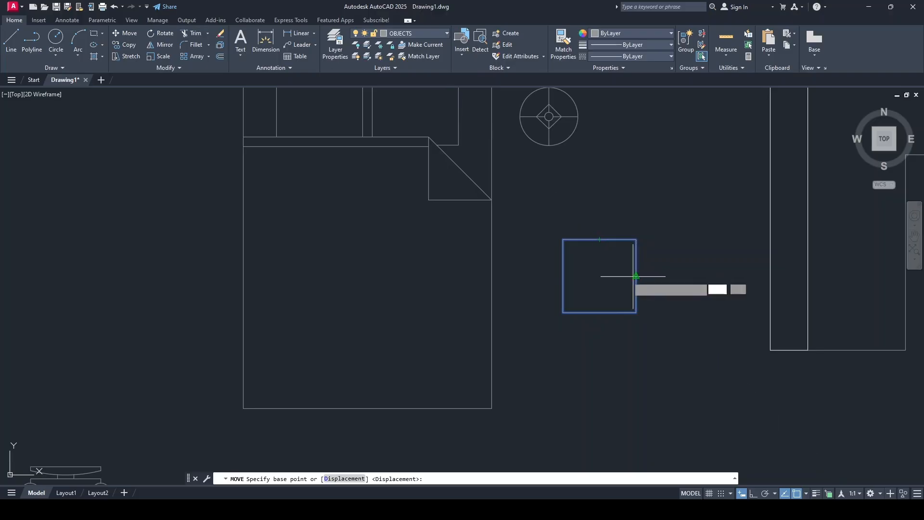
click(599, 276)
middle_drag(592, 171, 584, 262)
scroll(583, 262, up, 4)
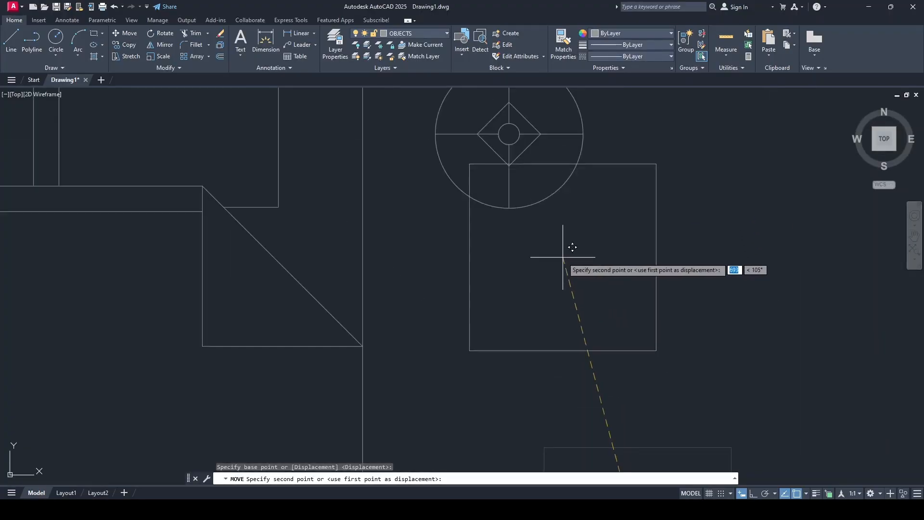
click(518, 124)
scroll(510, 144, down, 4)
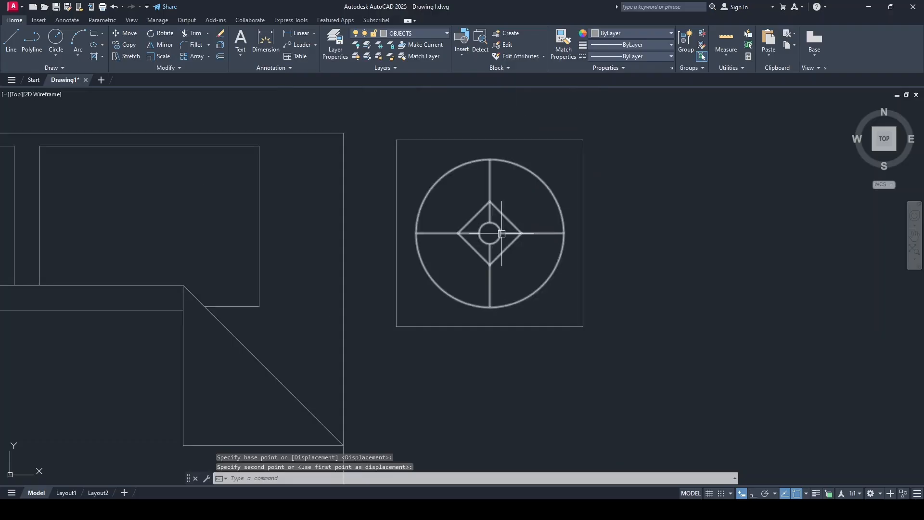
- Mirror the bedside table and lamp about a vertical line through the midpoint of the wall above the bed, keeping the originals
click(508, 207)
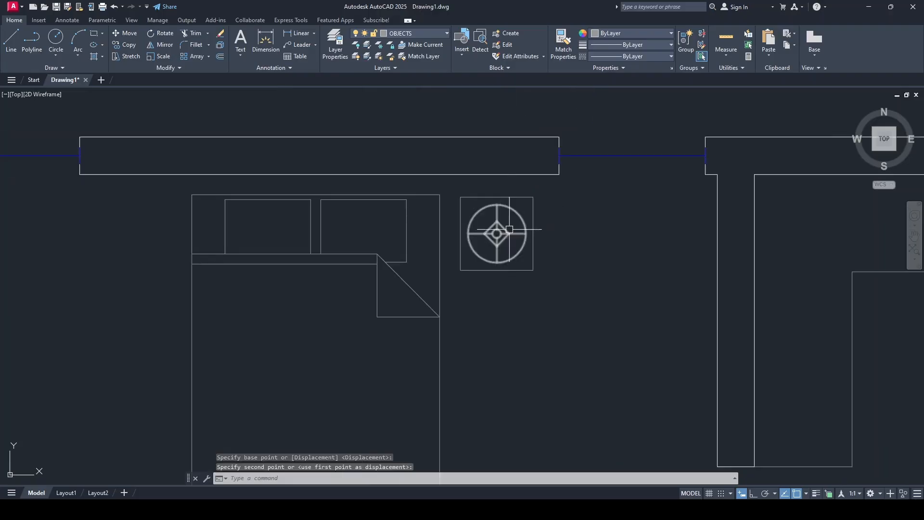
click(524, 198)
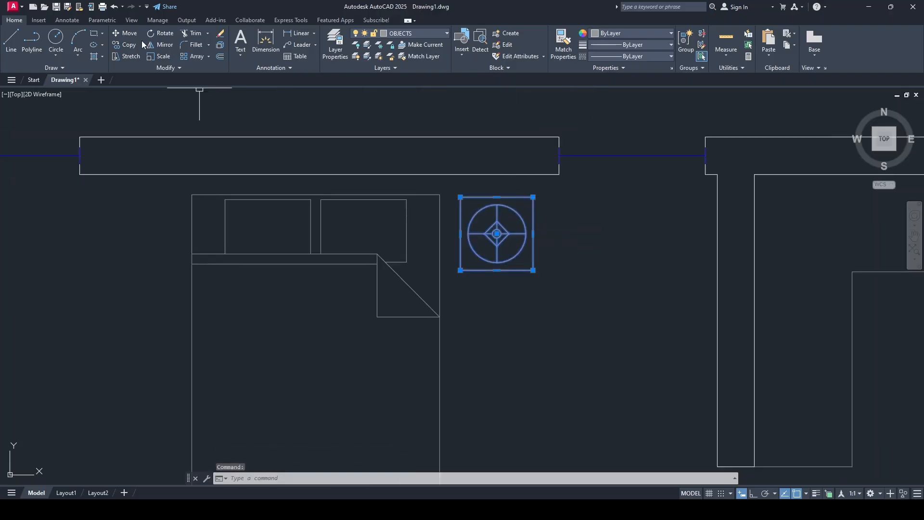
click(165, 45)
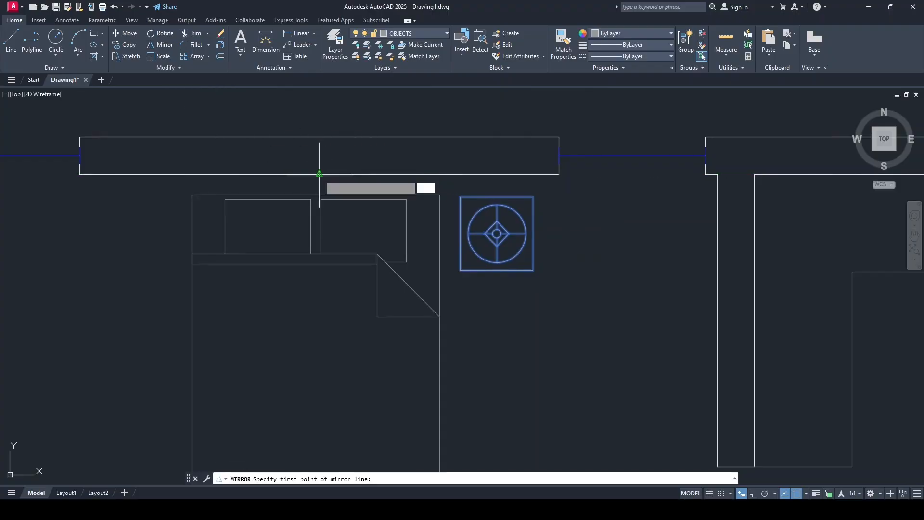
click(319, 174)
click(754, 493)
click(332, 375)
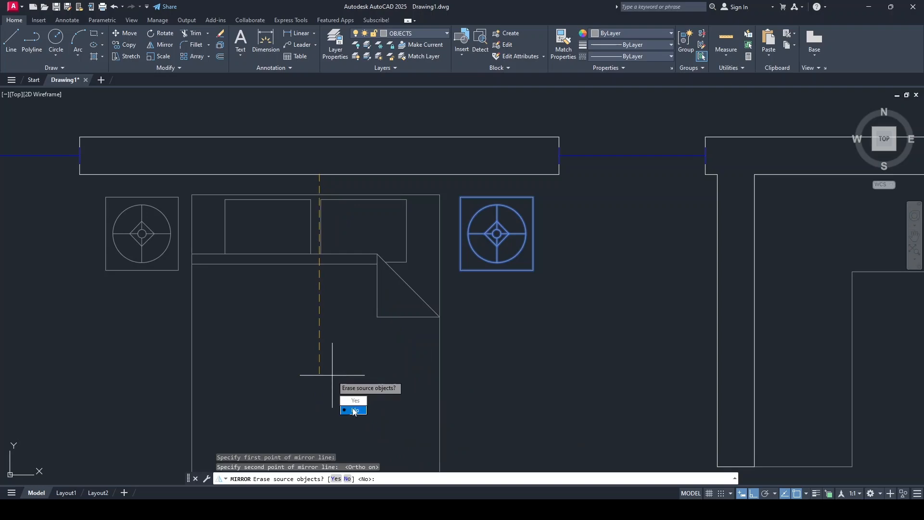
click(353, 411)
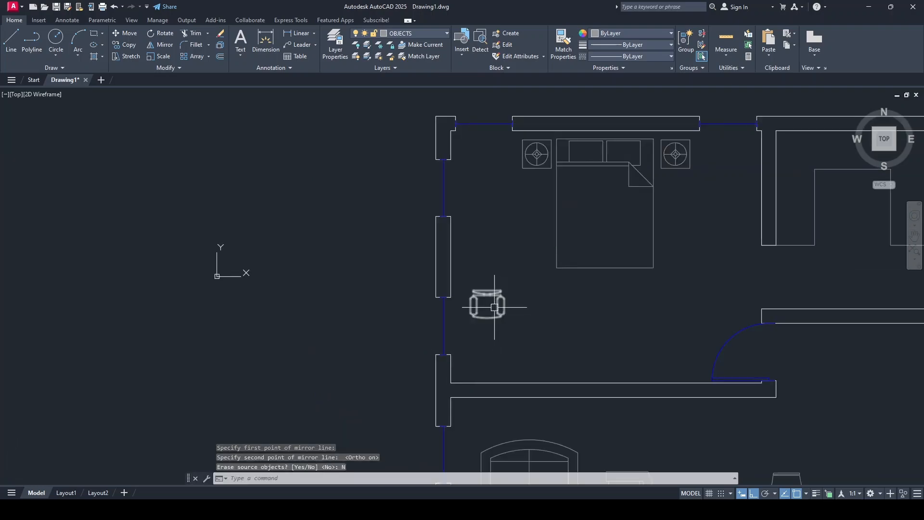
- Rotate the bedroom chair 90° so its backrest faces the left wall
scroll(492, 308, up, 2)
click(481, 264)
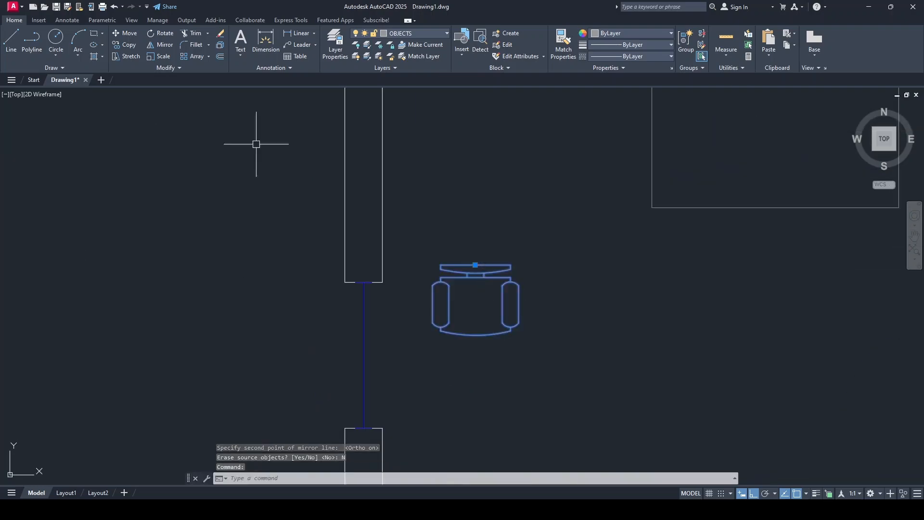
click(167, 33)
click(457, 245)
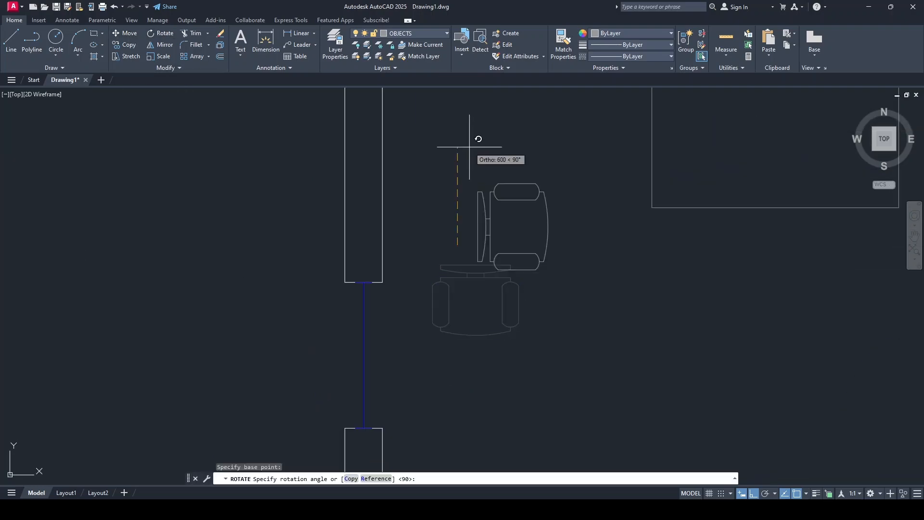
click(469, 147)
- Move the rotated chair horizontally toward the left wall, beside the wall section between the two windows
click(497, 194)
click(129, 33)
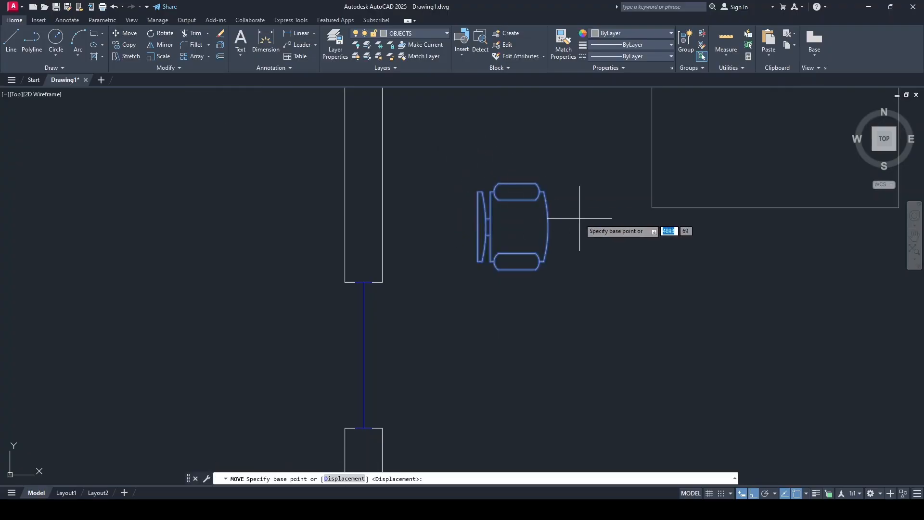
click(580, 218)
click(511, 218)
middle_drag(505, 216, 470, 296)
- Copy the bedroom chair straight up to place a second chair above it along the left wall
click(406, 264)
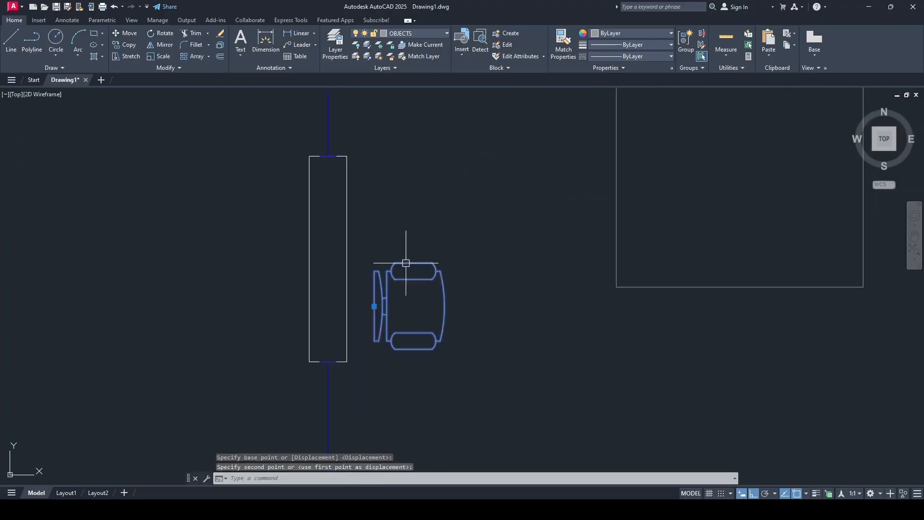
click(124, 44)
click(463, 333)
click(505, 227)
key(Escape)
- Rotate the toilet in the bathroom 90° so its tank faces the left wall
scroll(514, 245, down, 4)
middle_drag(730, 276, 563, 309)
scroll(561, 328, up, 3)
scroll(533, 267, down, 2)
middle_drag(491, 226, 433, 296)
scroll(436, 207, up, 5)
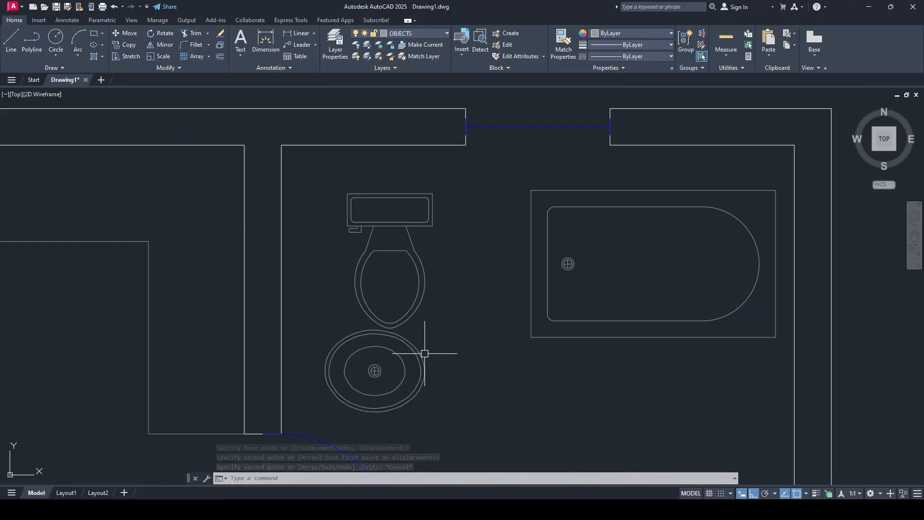
click(384, 191)
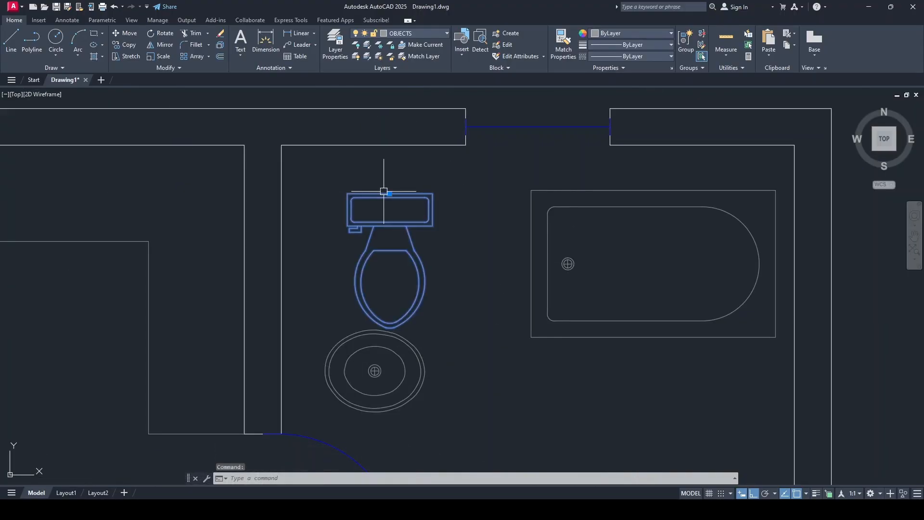
click(158, 37)
click(323, 243)
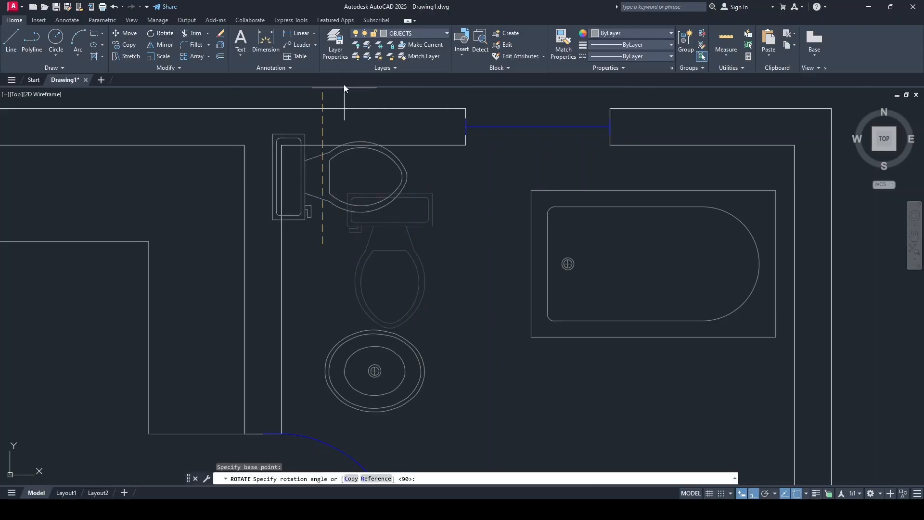
click(359, 137)
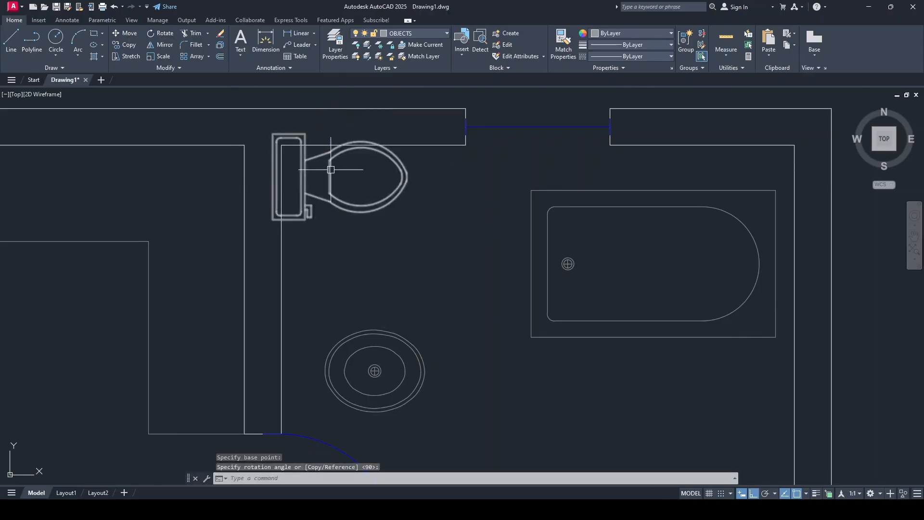
- Move the toilet into the bathroom's upper-left corner, with its tank close to the left wall and clear of the top wall
click(273, 177)
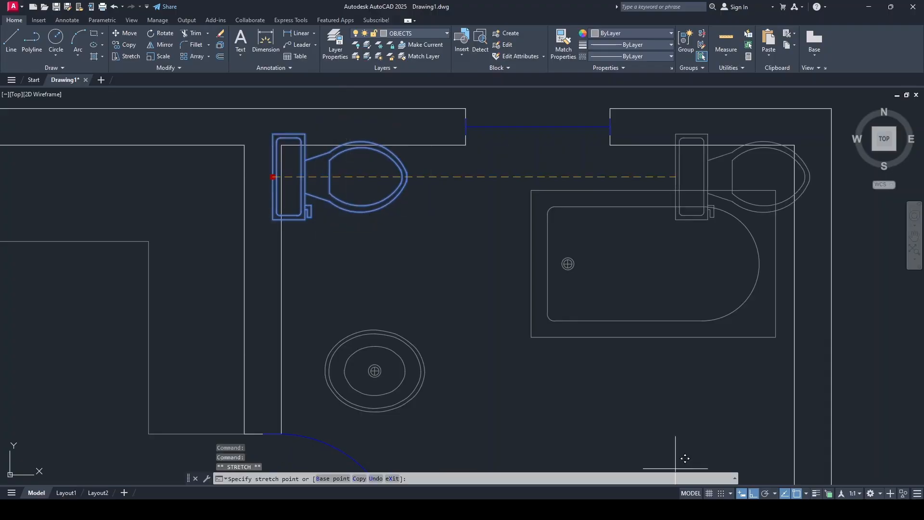
key(F8)
scroll(315, 240, up, 2)
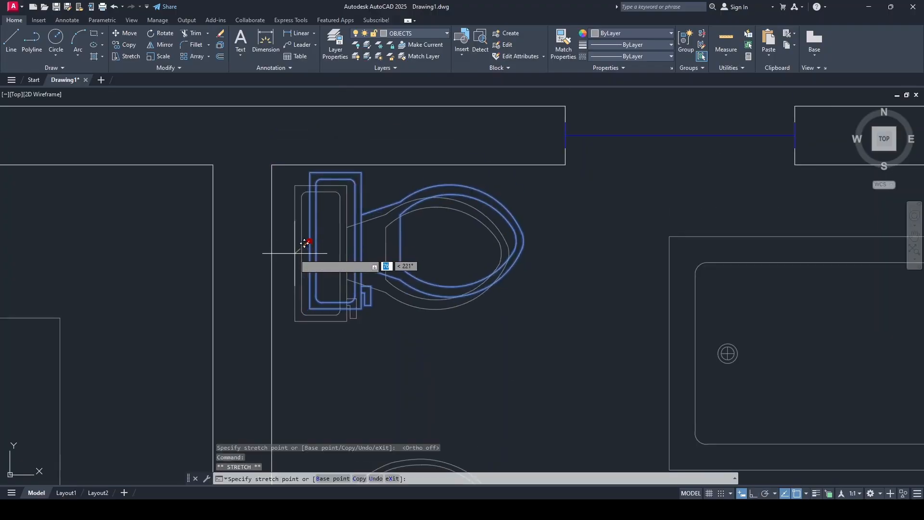
click(290, 254)
middle_drag(368, 356, 414, 285)
key(Escape)
- Rotate the bathroom washbasin 90° about its drain so that its long side runs vertically
middle_drag(491, 398, 479, 268)
click(488, 267)
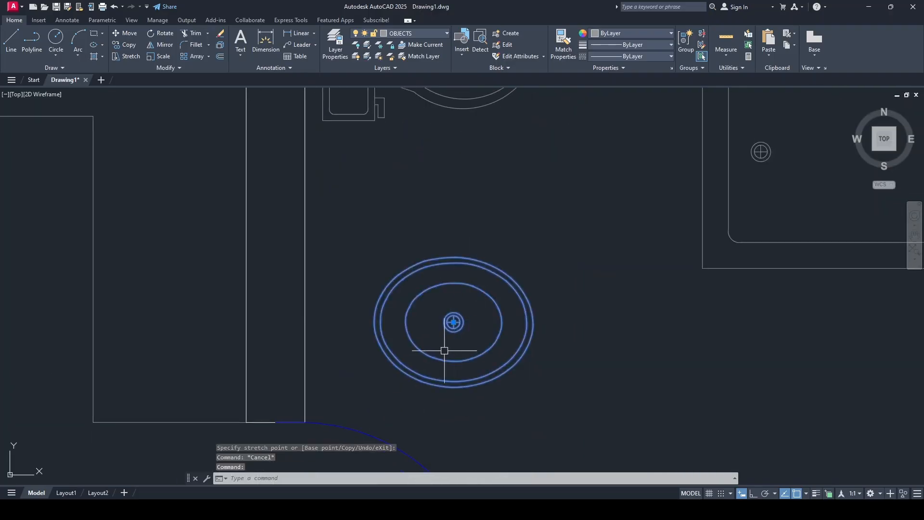
click(159, 35)
click(453, 322)
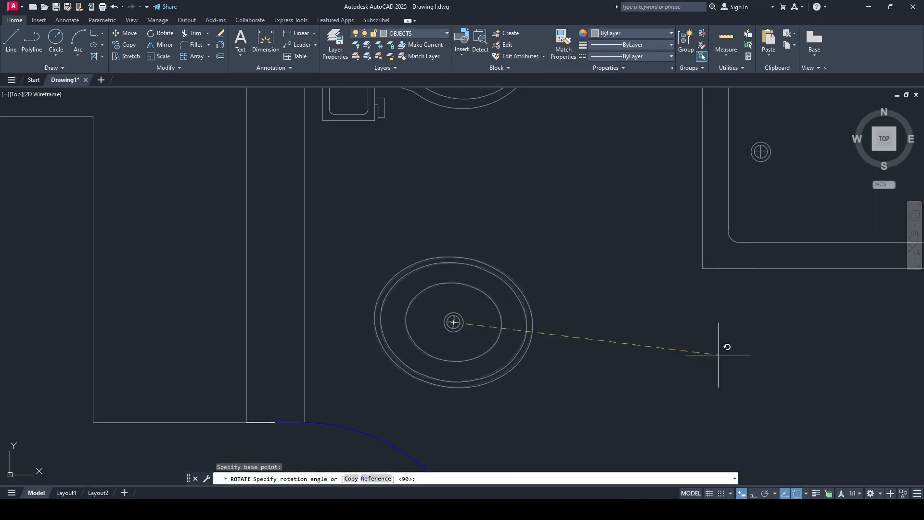
click(438, 175)
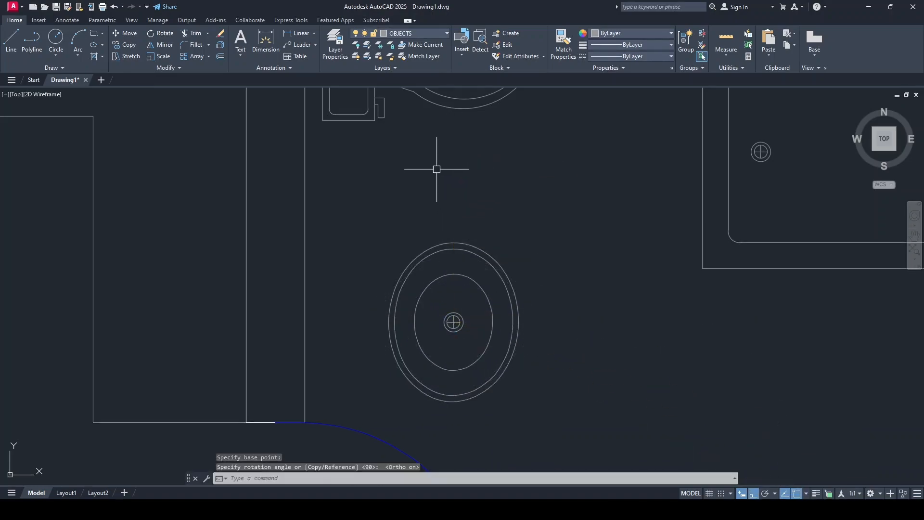
- Move the rotated washbasin to the bathroom's left wall, just below the toilet
click(451, 323)
click(453, 322)
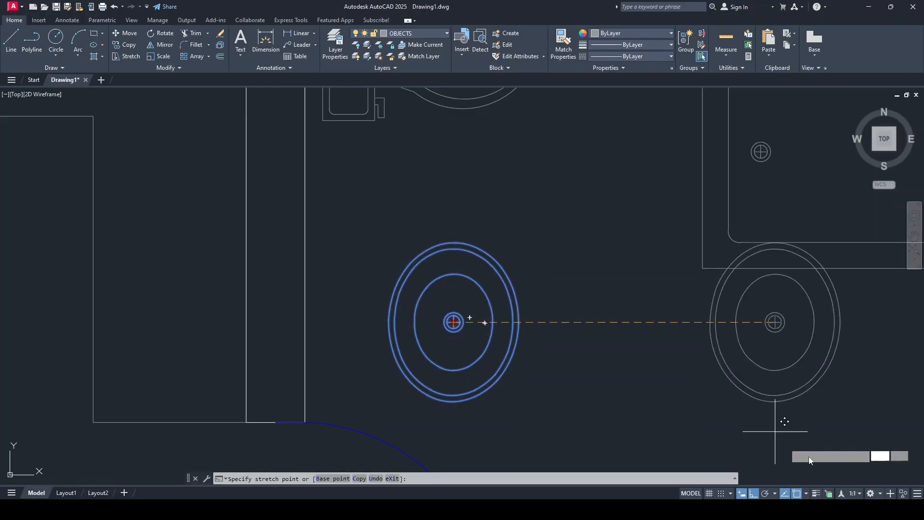
key(F8)
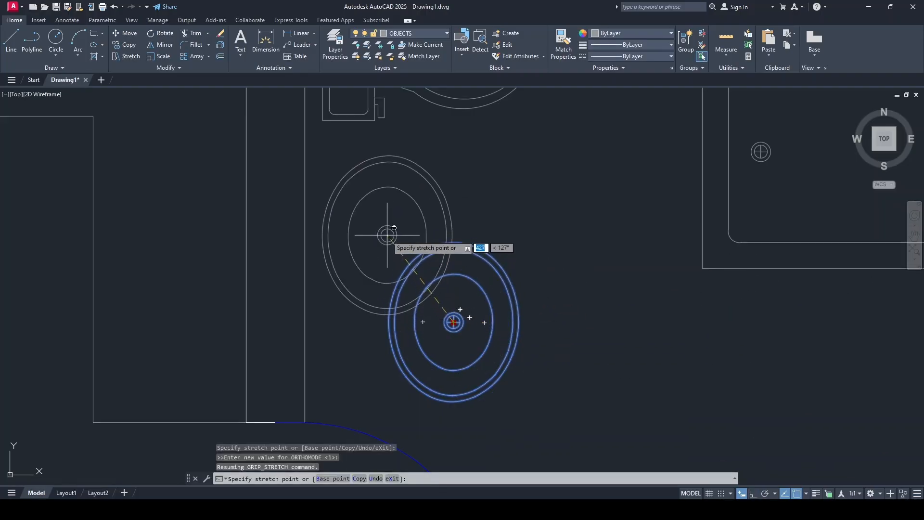
key(Escape)
- Rotate the bathtub 90° so it stands vertically with its rounded end toward the top wall
mouse_move(552, 262)
middle_down()
mouse_move(526, 299)
mouse_move(343, 372)
middle_up()
scroll(344, 372, down, 3)
click(499, 292)
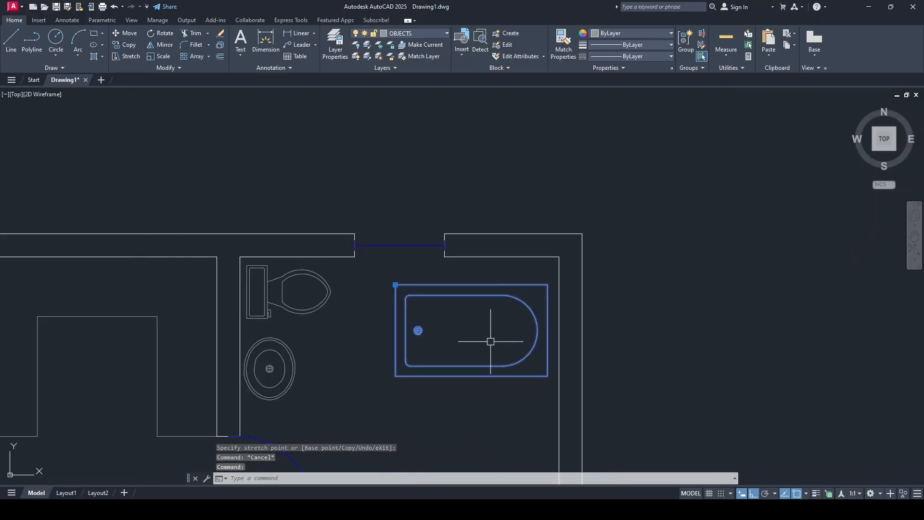
click(169, 33)
click(479, 336)
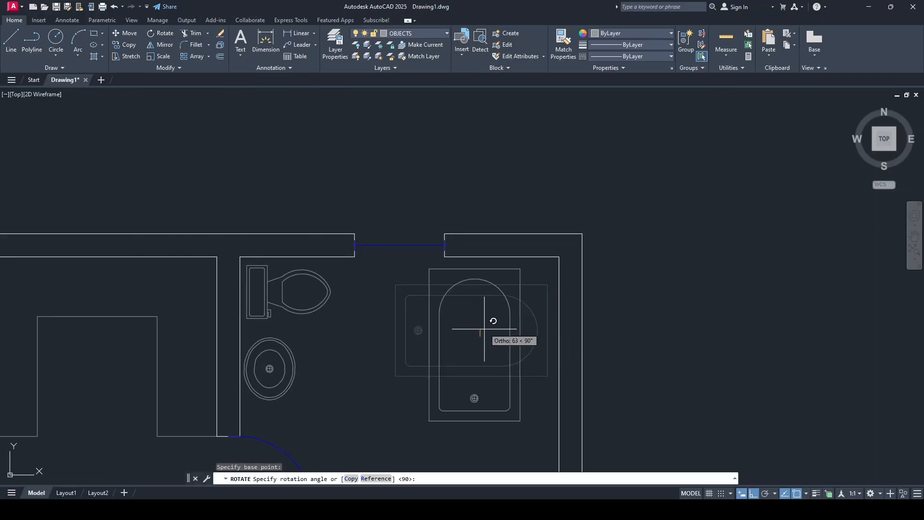
click(477, 195)
- Move the rotated bathtub into the bathroom's upper-right corner, leaving a small gap to both walls
click(496, 350)
middle_drag(472, 388, 485, 317)
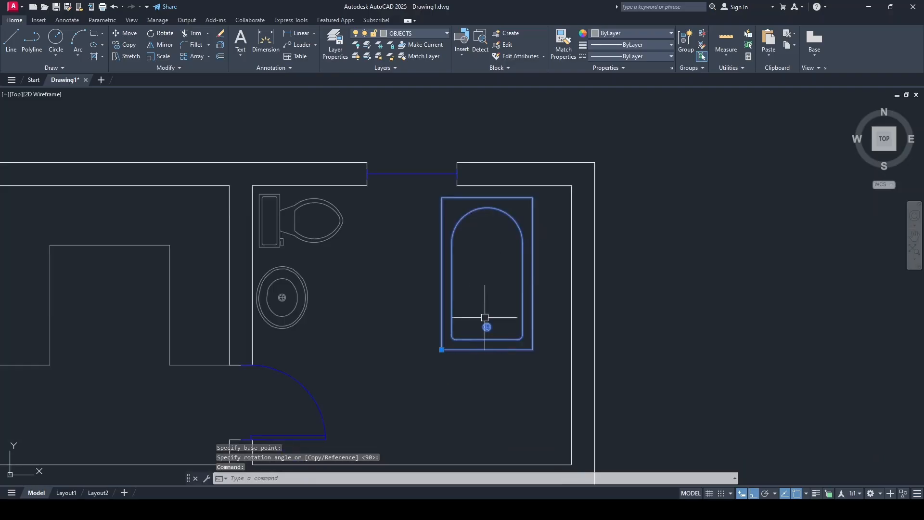
click(442, 350)
key(F8)
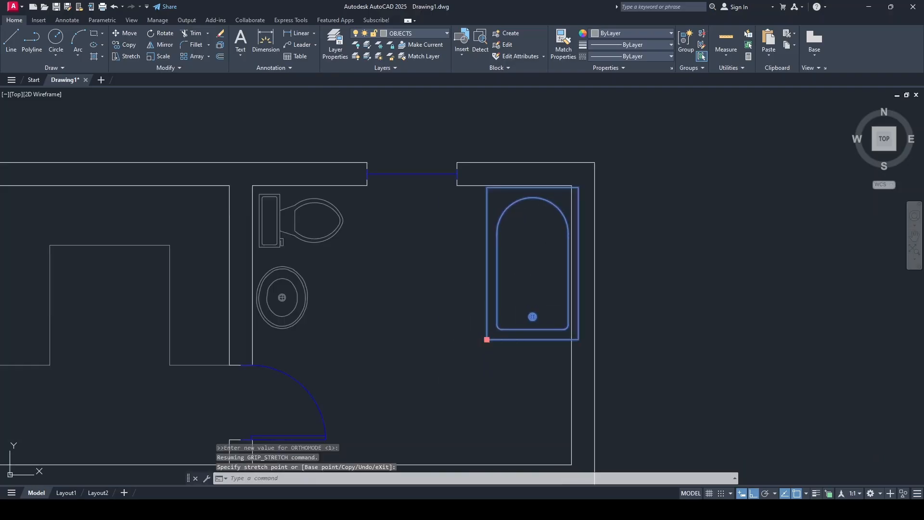
click(464, 346)
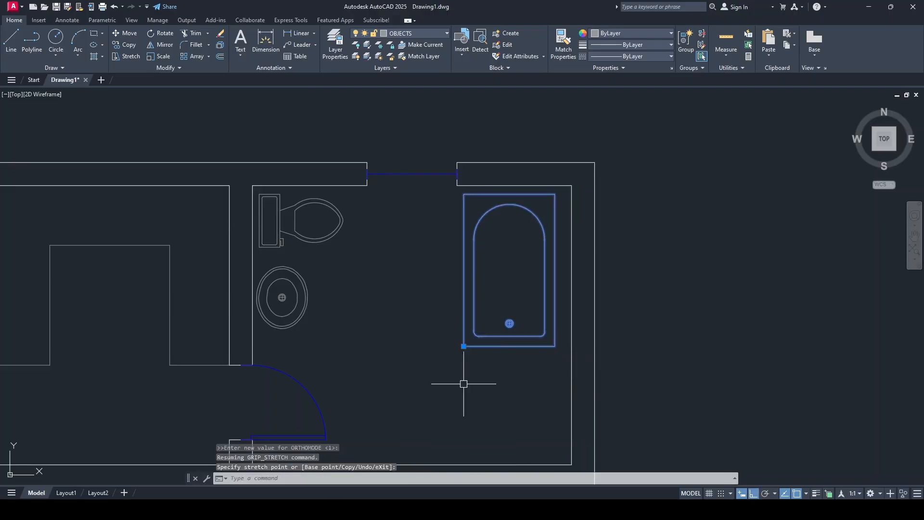
key(Escape)
- Copy the bathroom toilet into the small room below, placing it between the door and the window
middle_drag(458, 388, 457, 314)
click(267, 145)
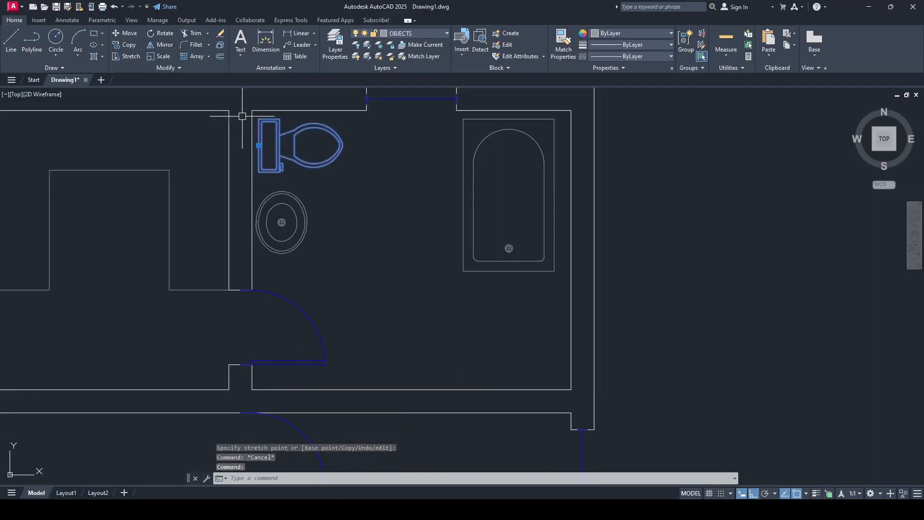
click(124, 44)
click(258, 145)
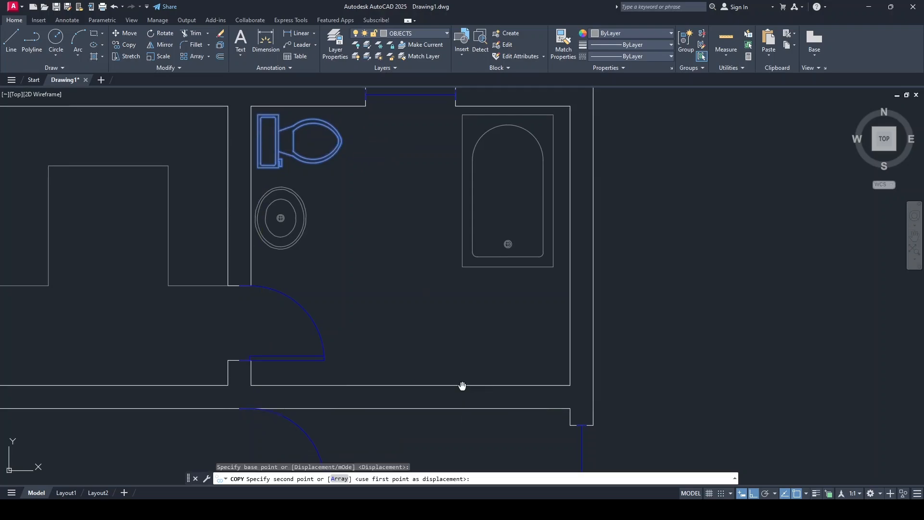
middle_drag(462, 386, 409, 202)
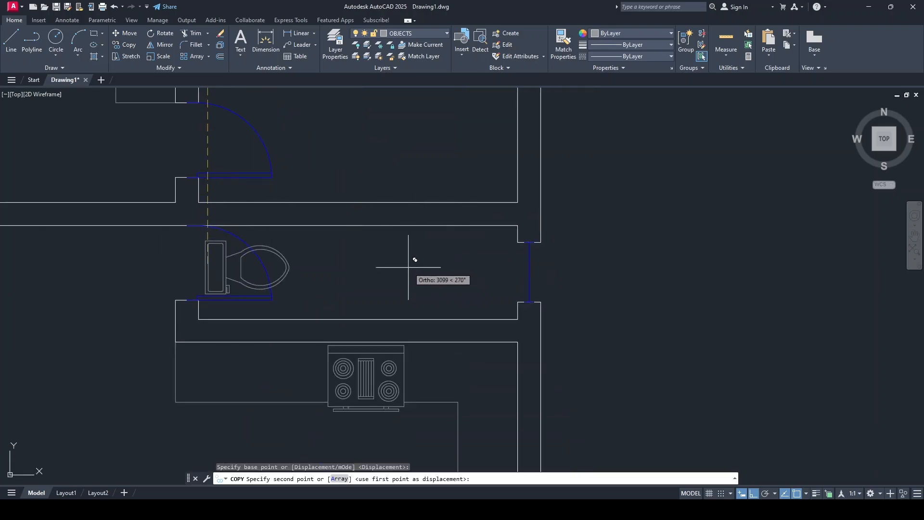
click(427, 273)
key(Escape)
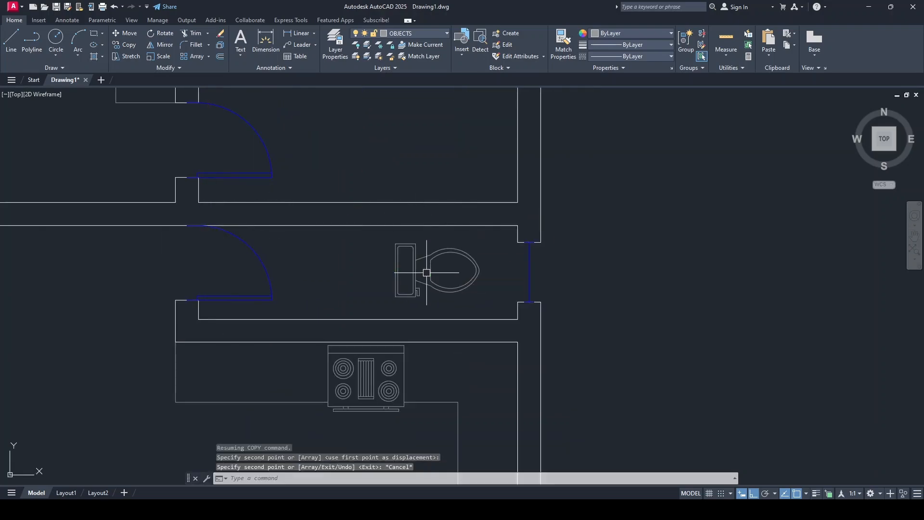
- Rotate the copied toilet 180° so its tank faces the window in the right wall
click(161, 32)
click(417, 252)
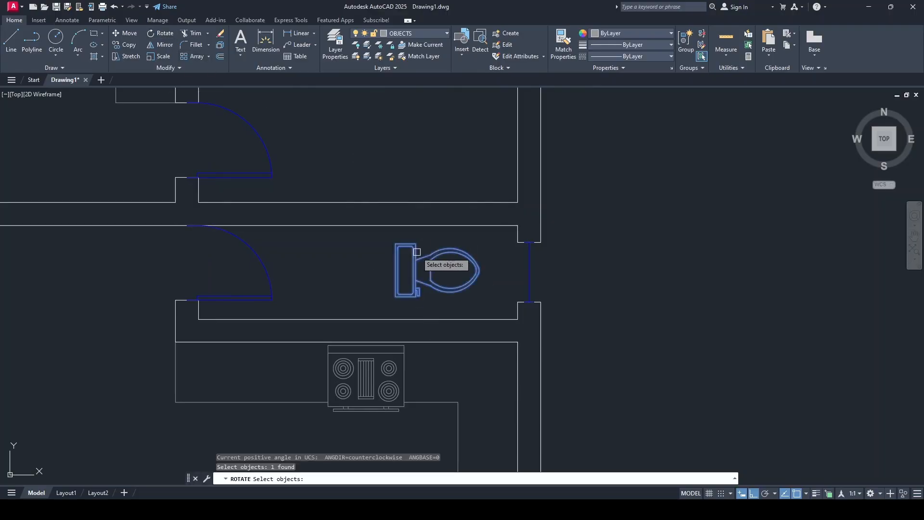
key(Return)
click(405, 272)
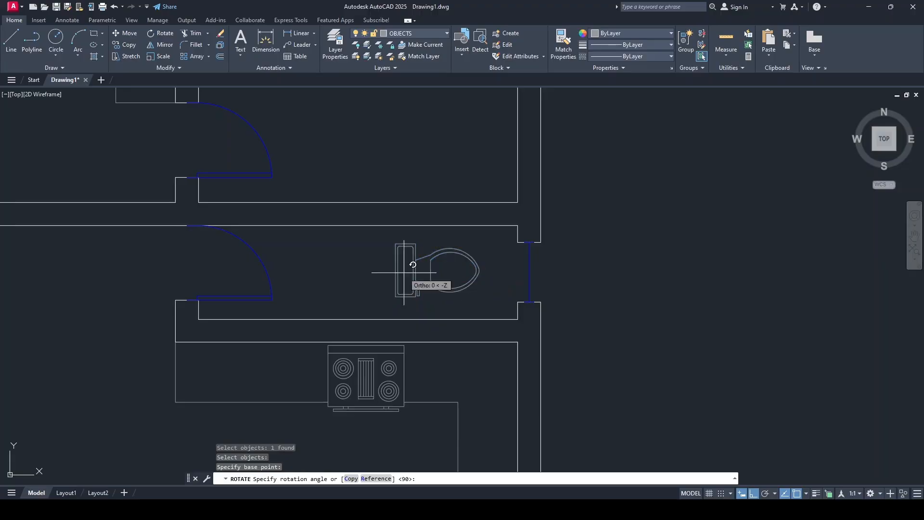
key(F8)
key(F8)
click(315, 274)
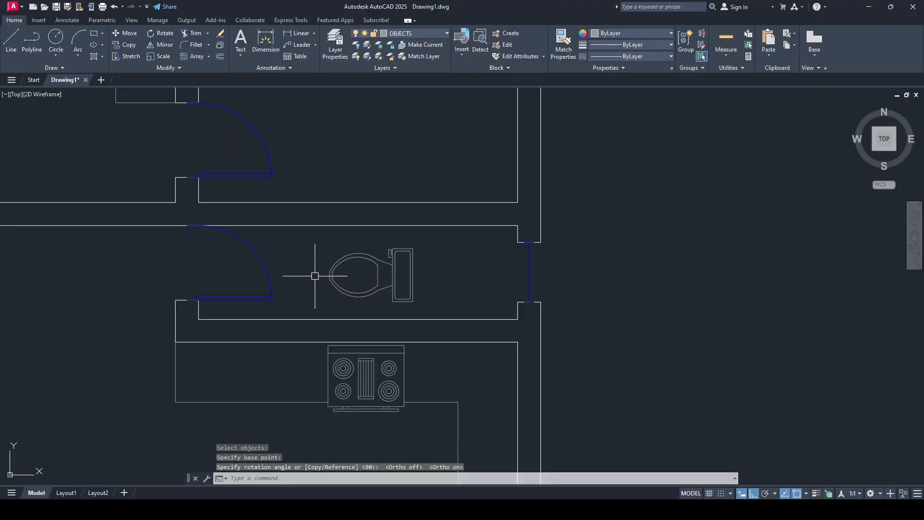
- Move the copied toilet horizontally to the right wall, with its tank in front of the window
click(415, 282)
click(412, 275)
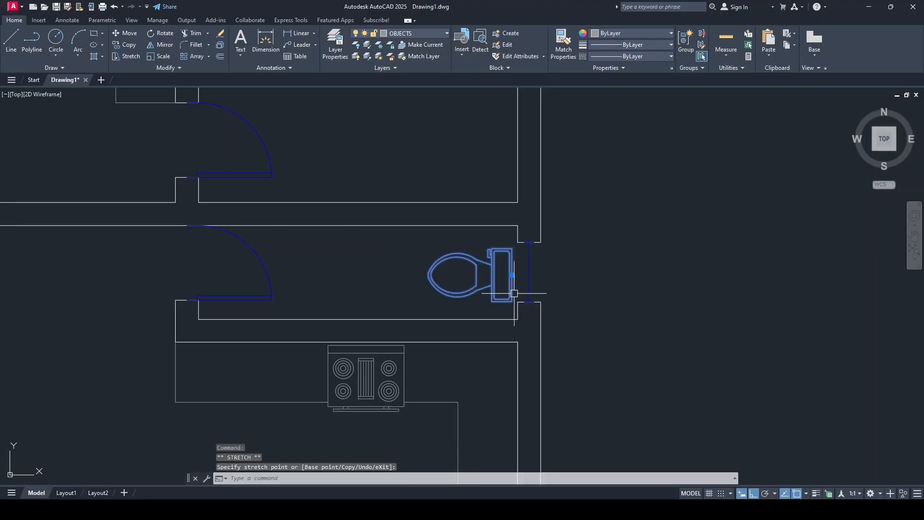
click(519, 316)
key(Escape)
- Draw a porch outline 1500 deep outside the front door, spanning between the nearest edges of the two adjacent windows
scroll(335, 273, down, 5)
middle_drag(262, 448, 501, 211)
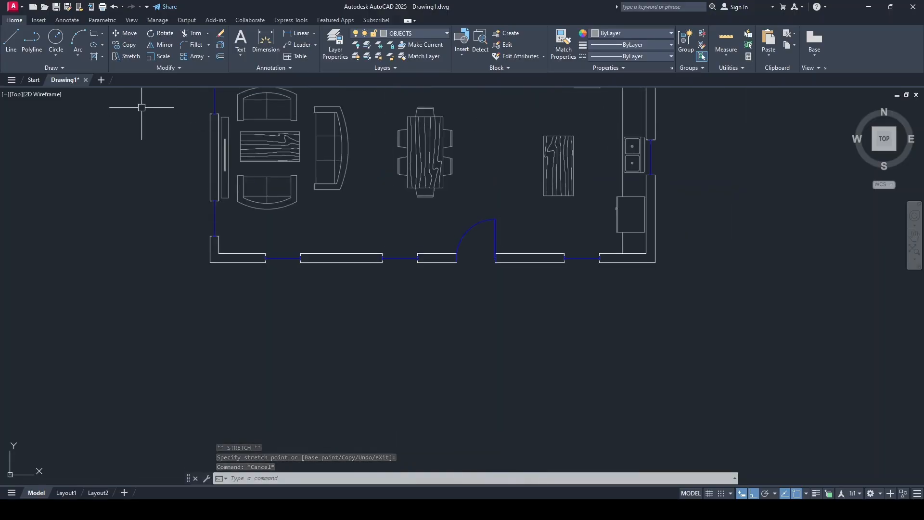
click(11, 47)
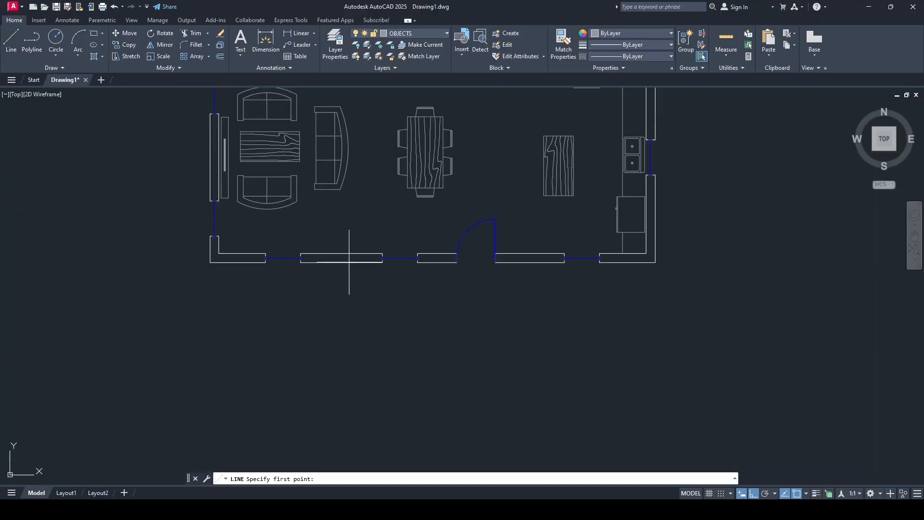
scroll(361, 258, up, 2)
click(399, 230)
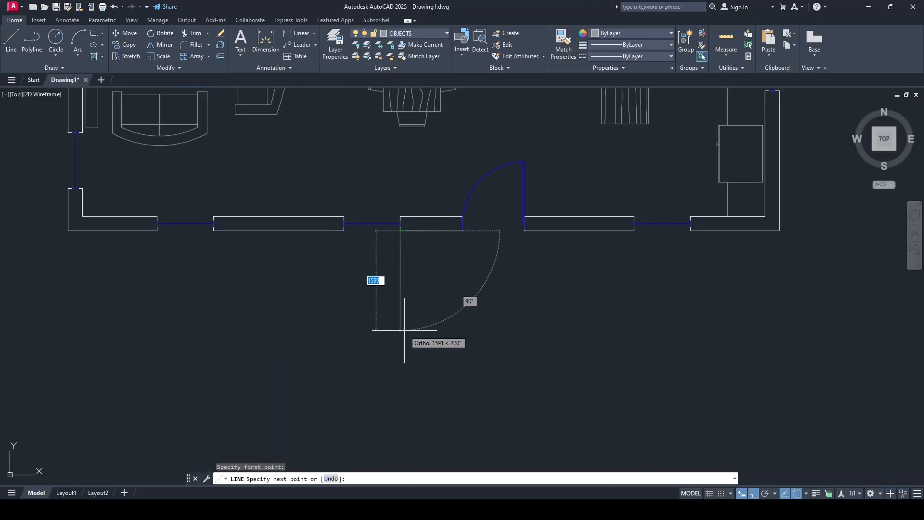
text(1)
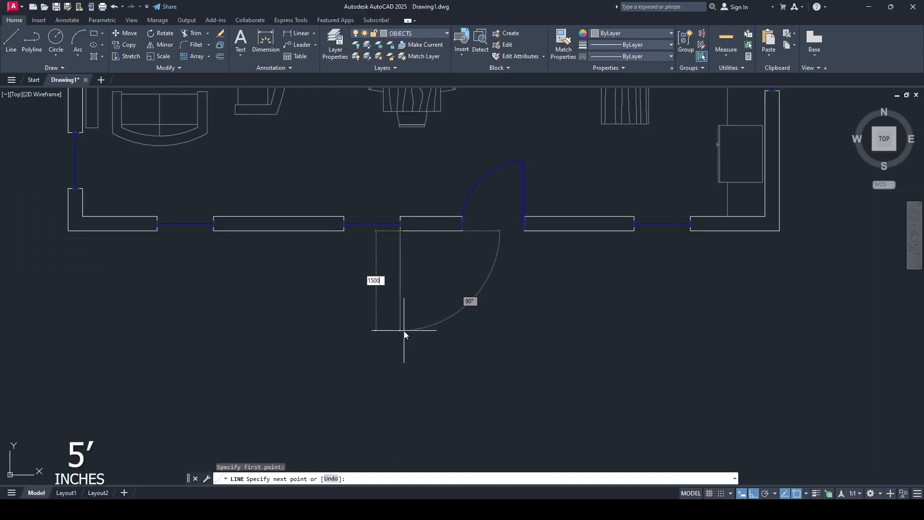
key(Return)
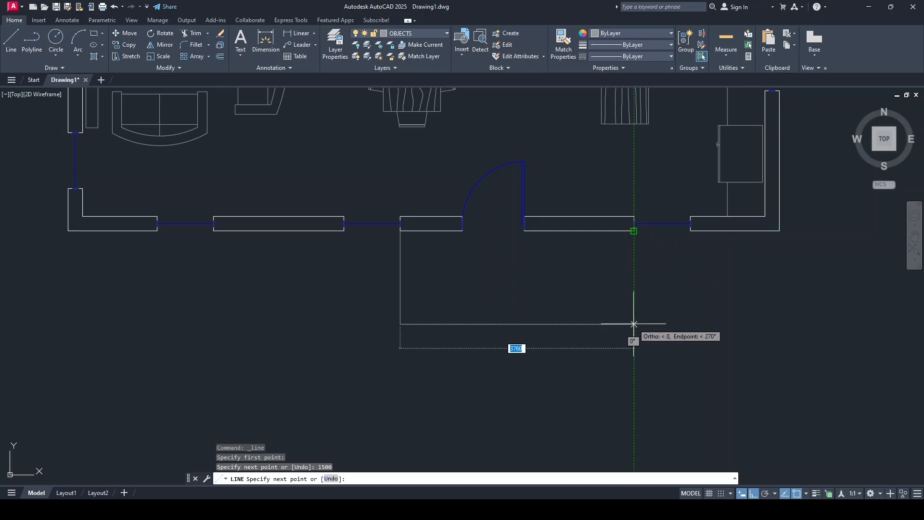
click(634, 324)
click(634, 231)
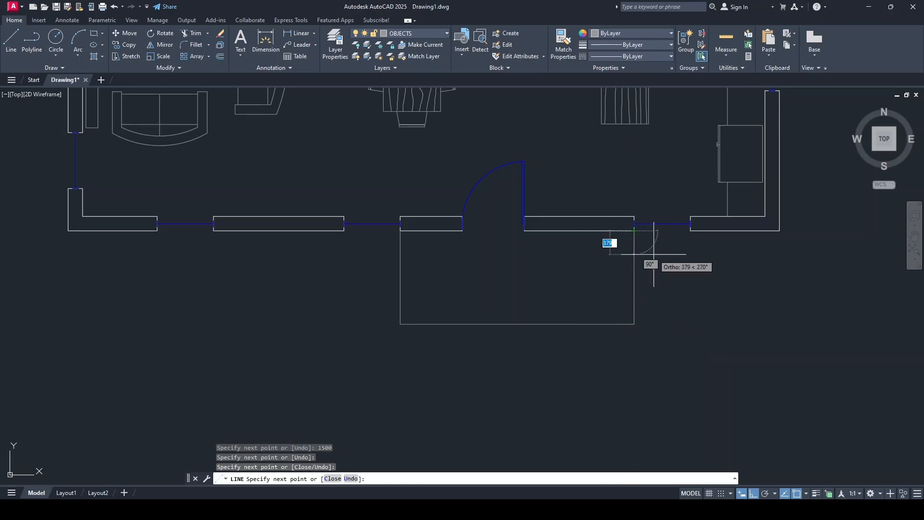
key(Return)
- Draw a 1500 by 300 rectangle for a stair tread in the empty area beside the porch
middle_drag(783, 427, 621, 325)
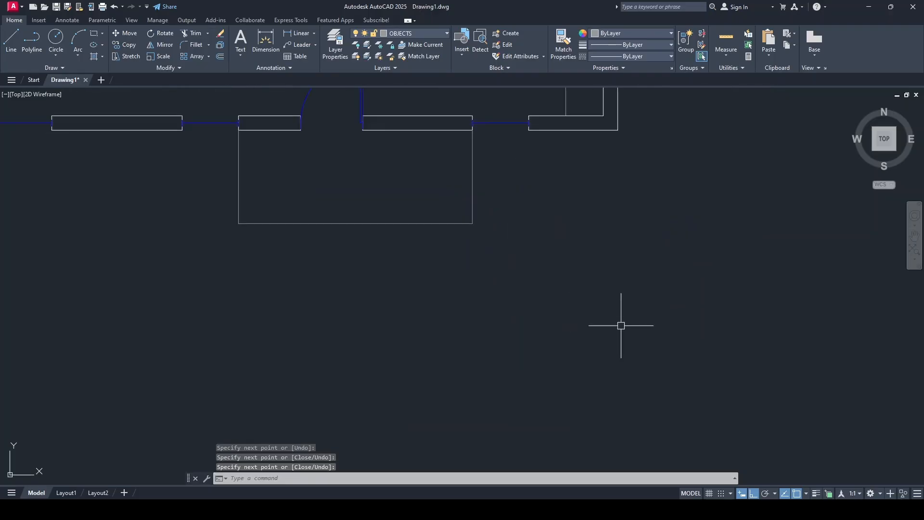
click(93, 38)
click(581, 264)
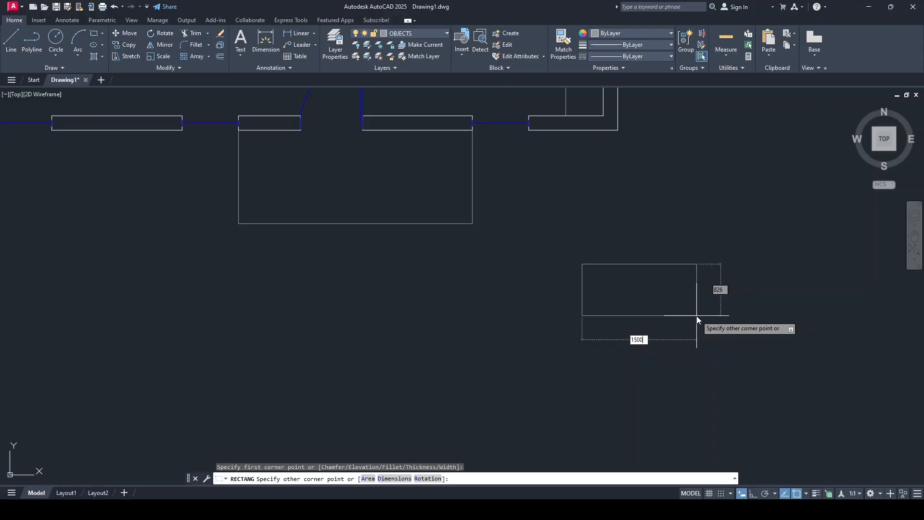
text(1500)
key(Tab)
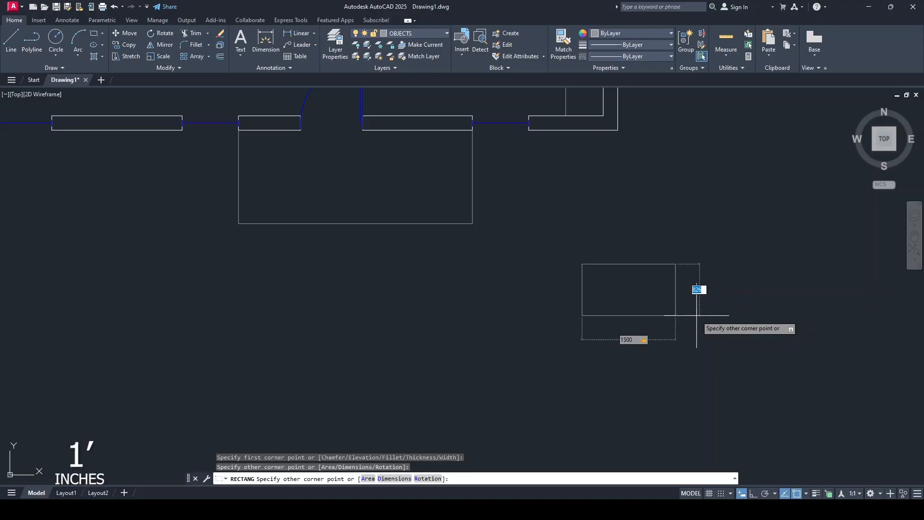
text(300)
key(Return)
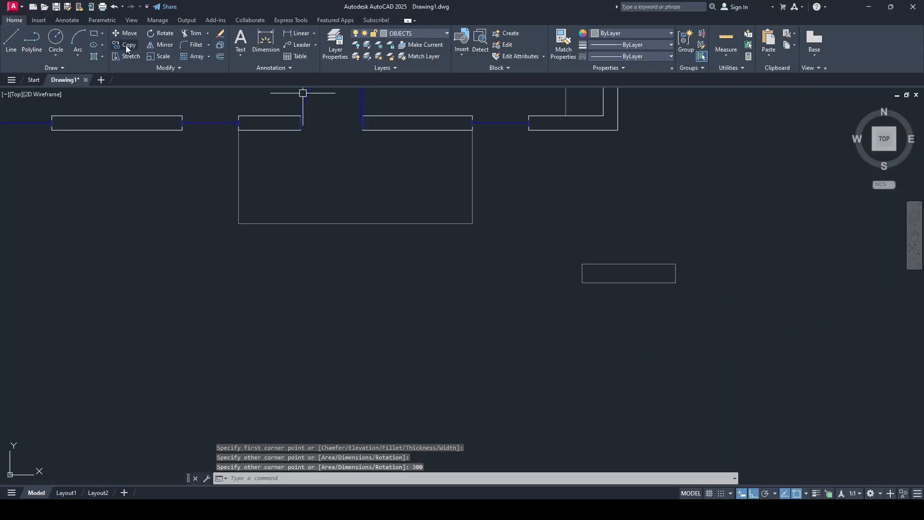
- Copy the tread rectangle three times in a stack below the midpoint of the porch's front edge, and erase the original
click(126, 47)
click(643, 265)
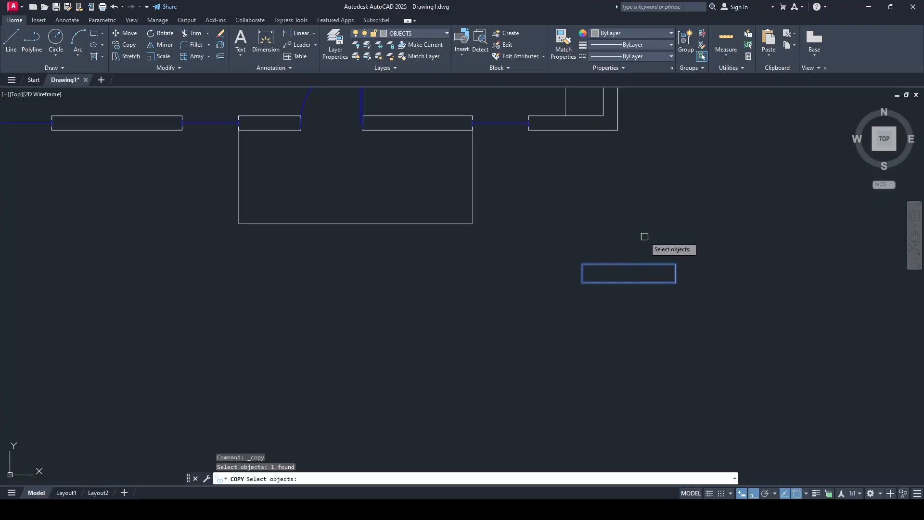
key(Return)
click(628, 264)
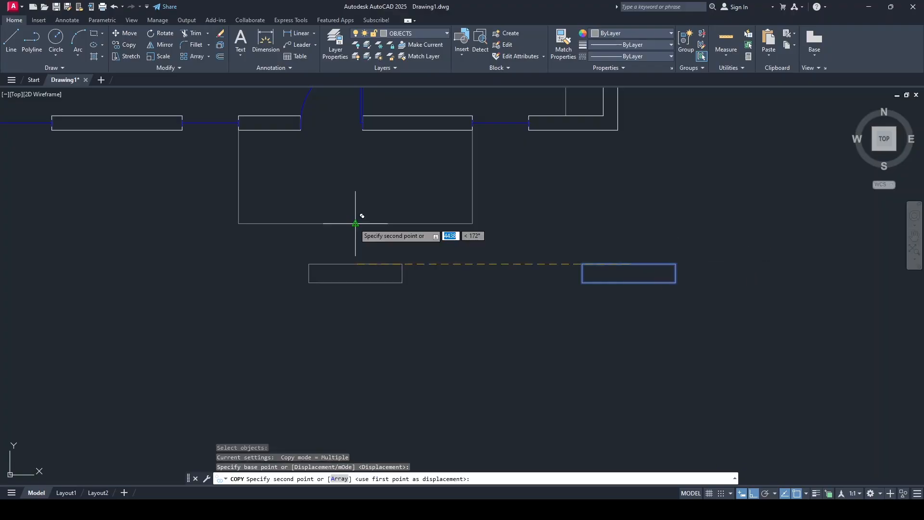
click(355, 223)
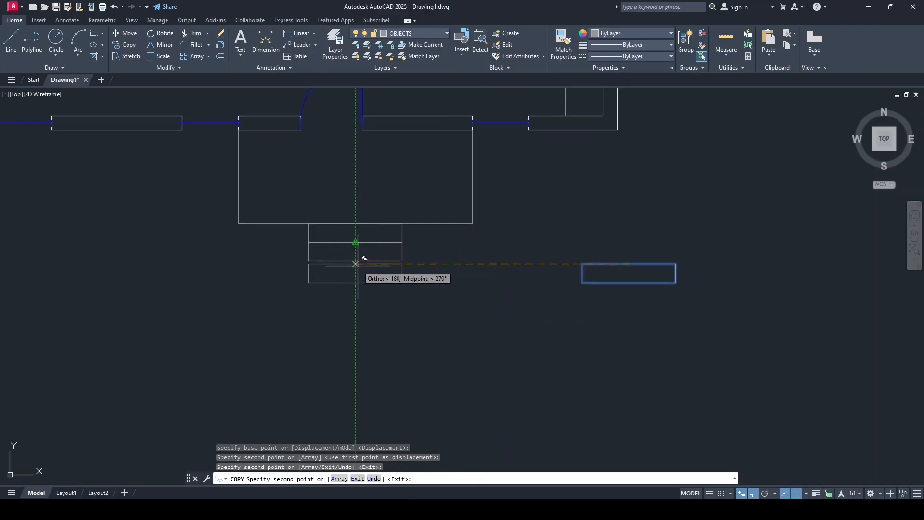
click(355, 260)
key(Return)
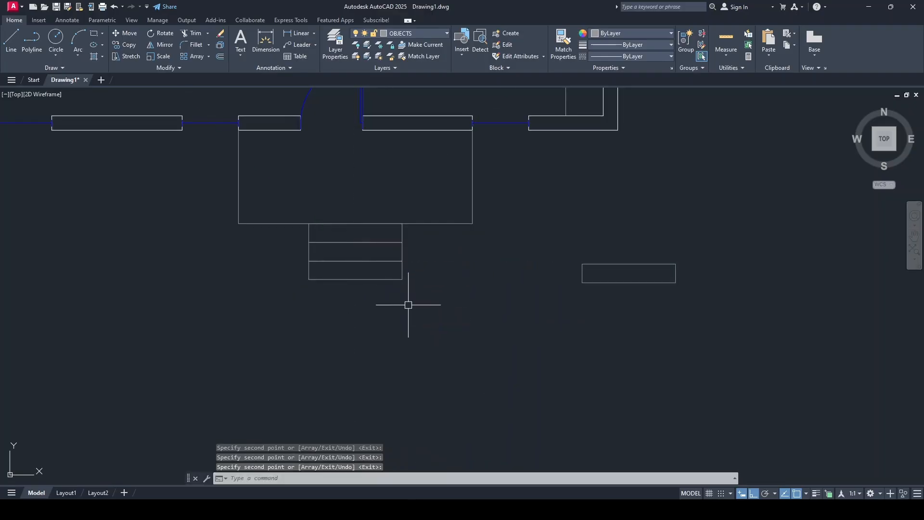
right_click(598, 235)
click(621, 308)
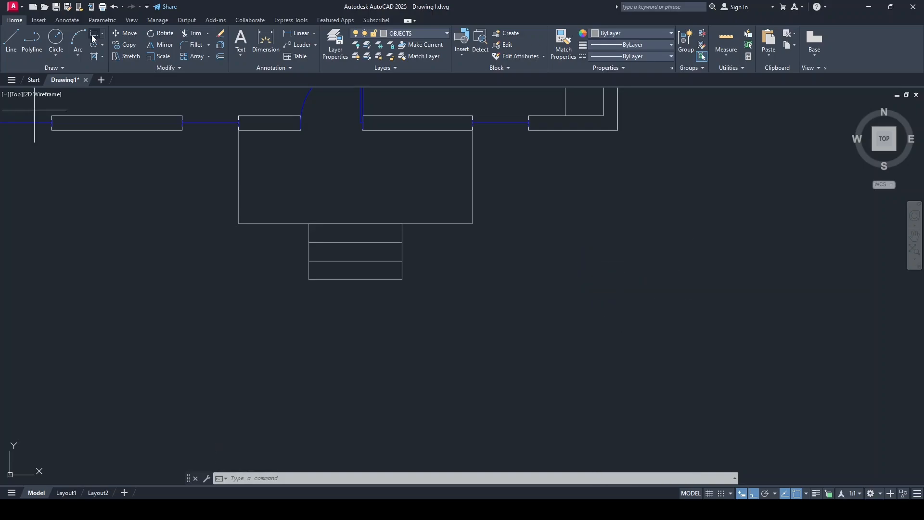
- Draw a 150 by 600 upright rectangle in the empty area beside the porch steps
click(94, 37)
click(537, 339)
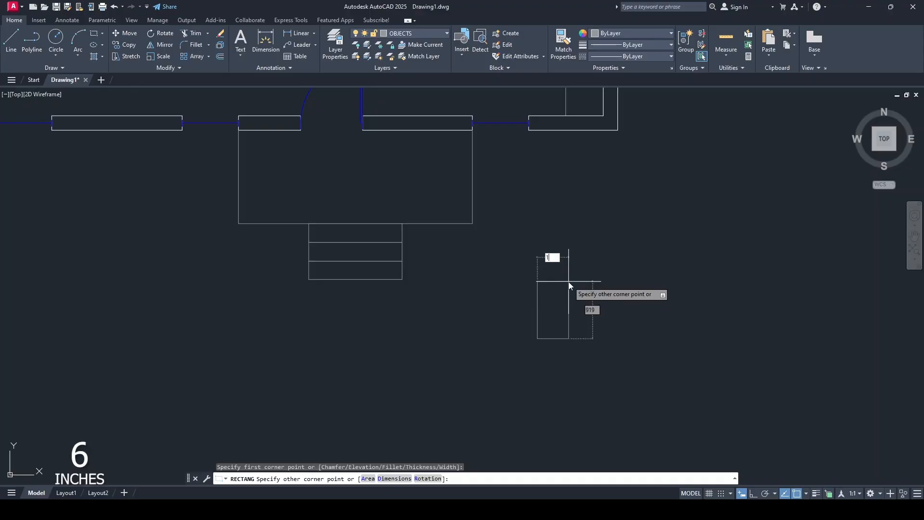
text(150)
key(Tab)
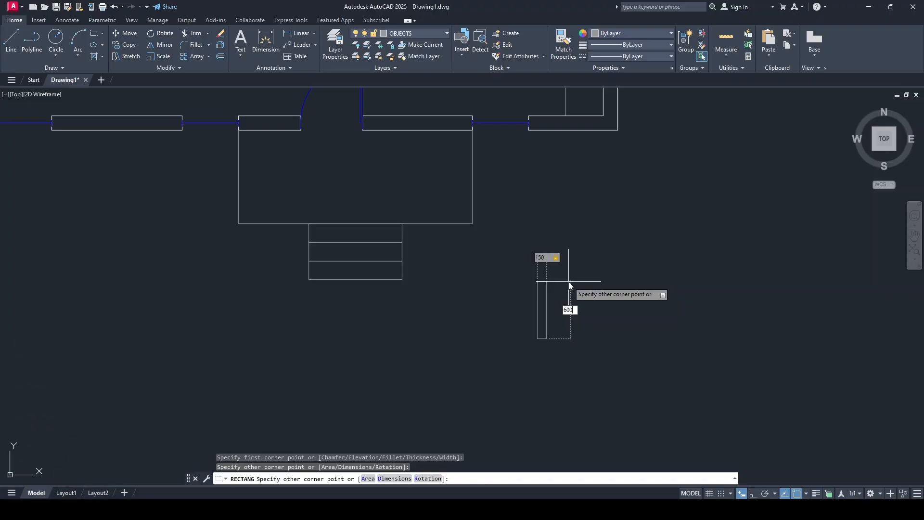
key(Return)
- Move the 150 by 600 rectangle by the midpoint of its left long side onto the porch's front-left corner
click(537, 322)
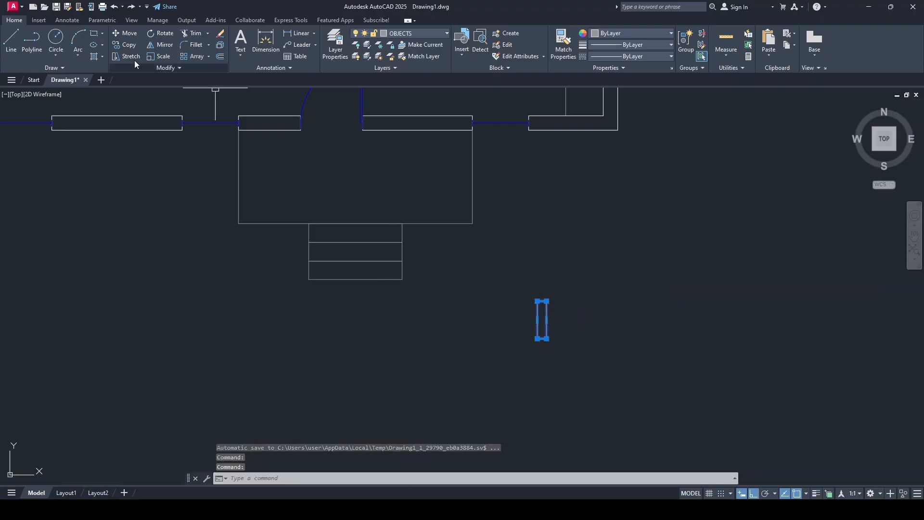
click(127, 33)
scroll(579, 350, up, 2)
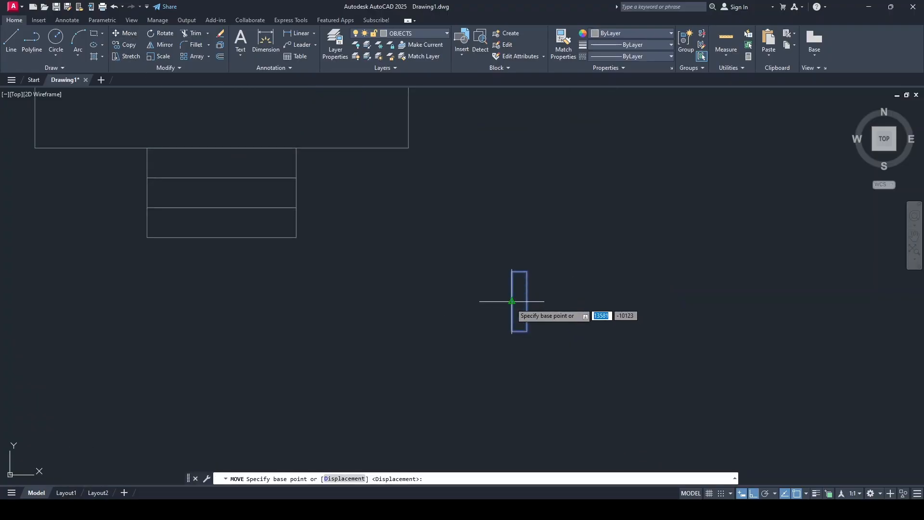
click(512, 301)
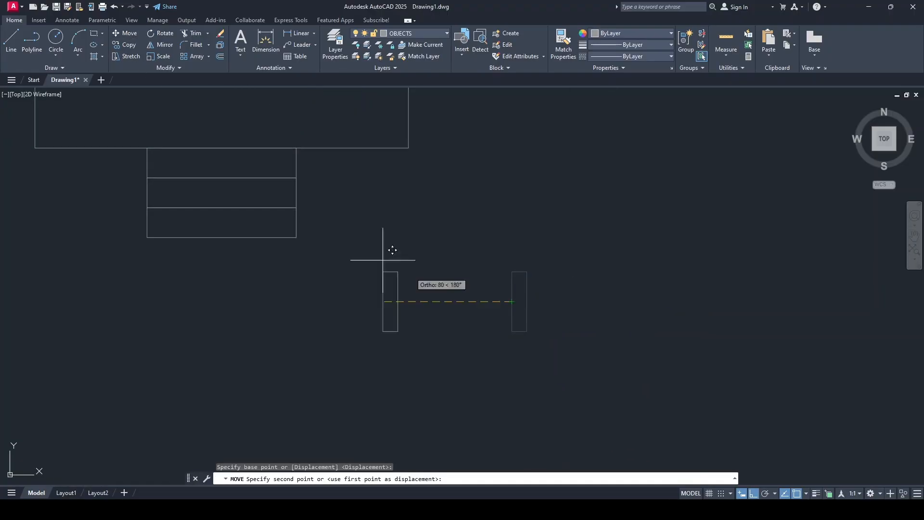
click(35, 148)
middle_drag(94, 201, 283, 337)
- Move the rectangle 100 horizontally along the porch's front edge, inward from the corner toward the steps
click(236, 294)
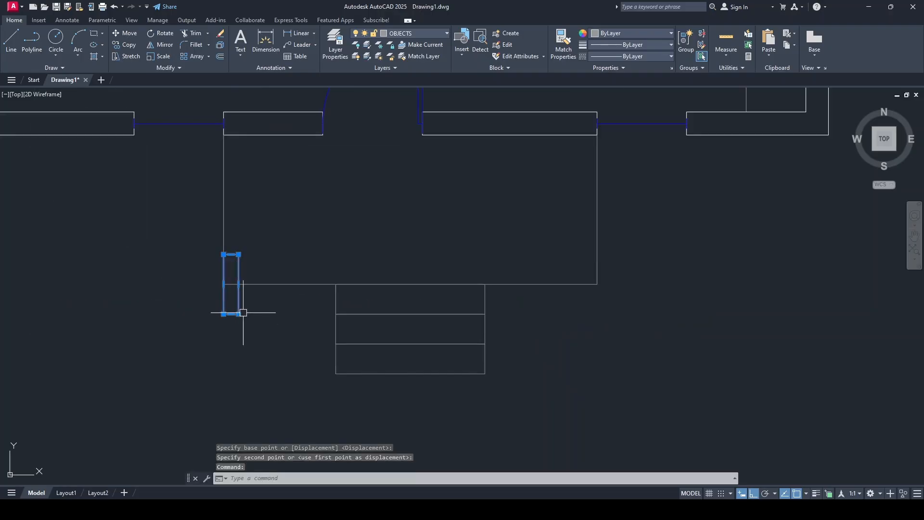
click(128, 34)
click(147, 277)
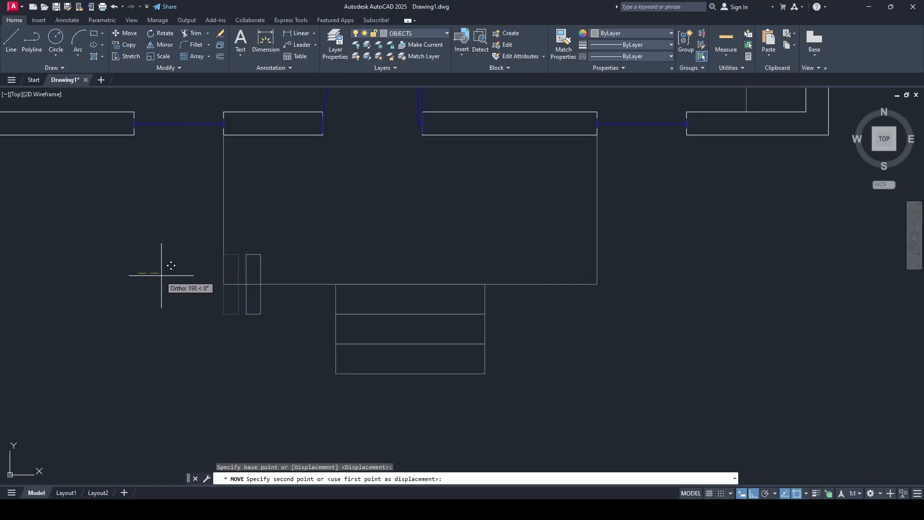
text(1)
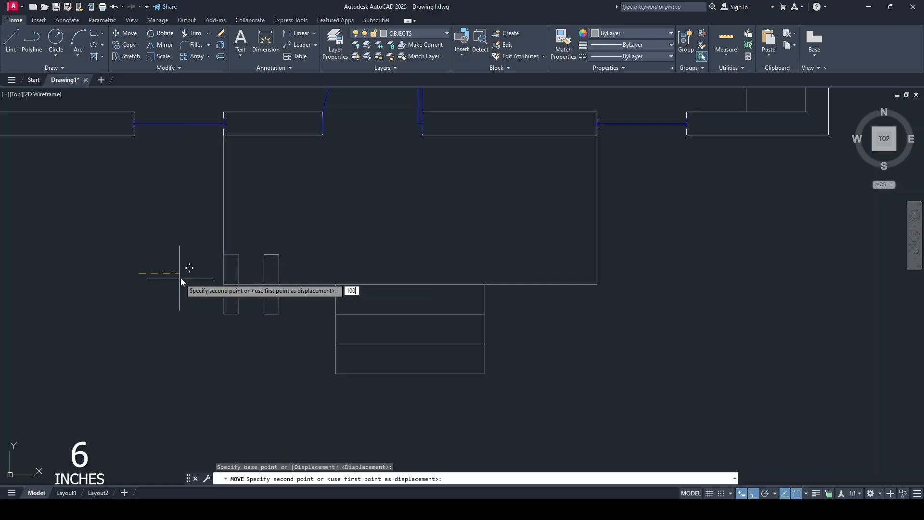
text(00)
key(Return)
- Copy the rectangle from the porch corner to the midpoint of its inner long side, making a second one spaced 100 away
scroll(255, 278, up, 2)
click(243, 275)
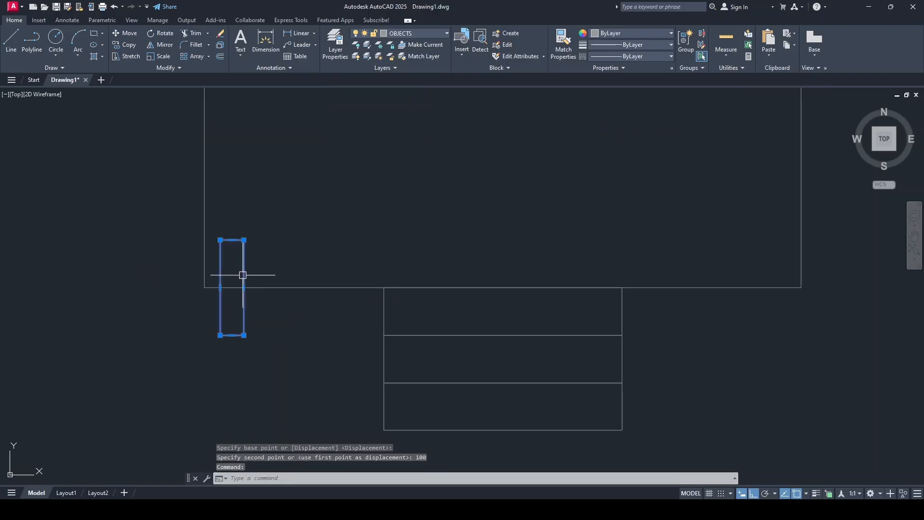
click(126, 46)
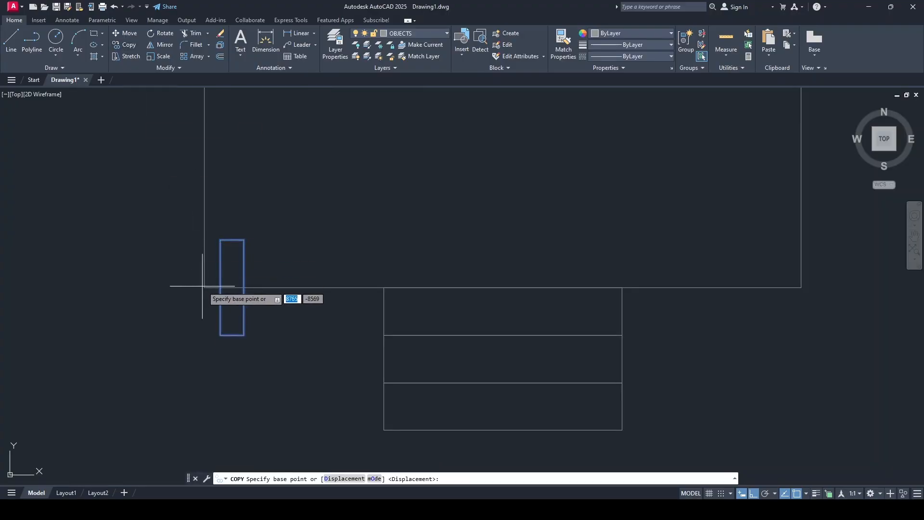
click(204, 287)
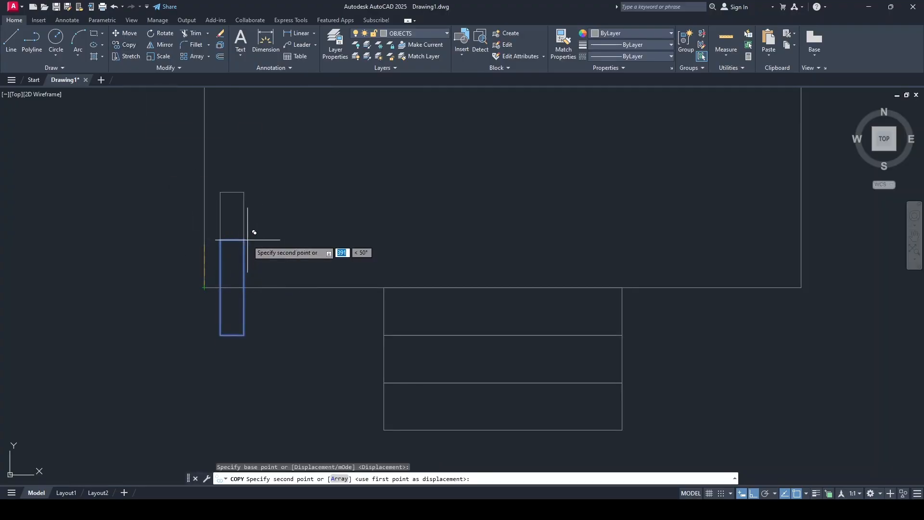
click(250, 280)
key(Escape)
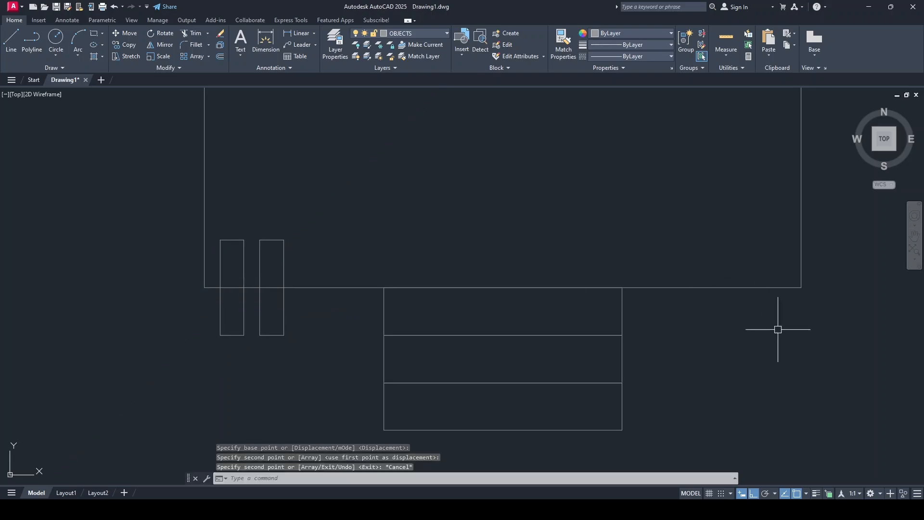
- Mirror both rectangles about the vertical line through the midpoint of the porch's front edge, keeping the originals
click(259, 298)
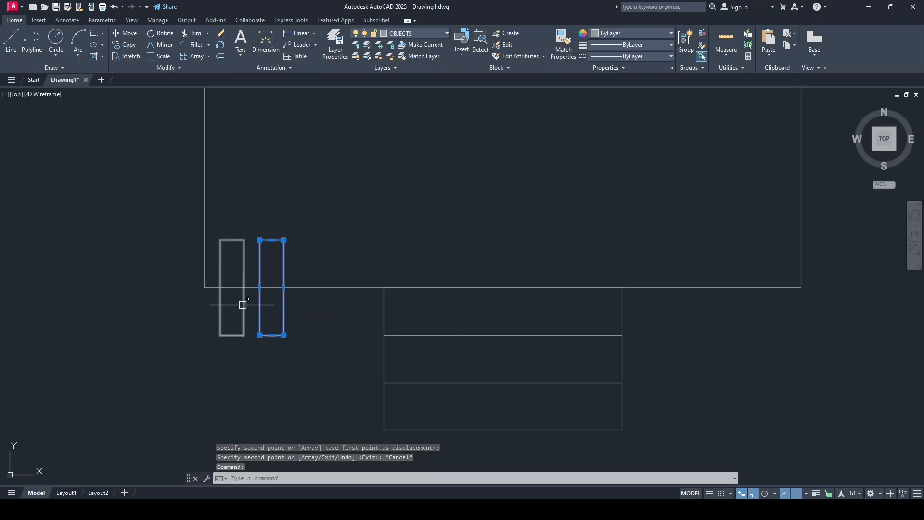
click(244, 303)
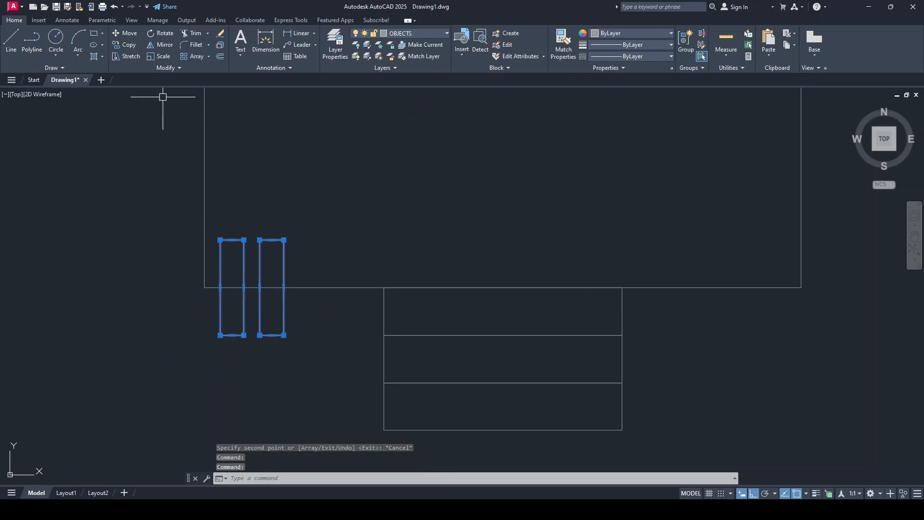
click(503, 288)
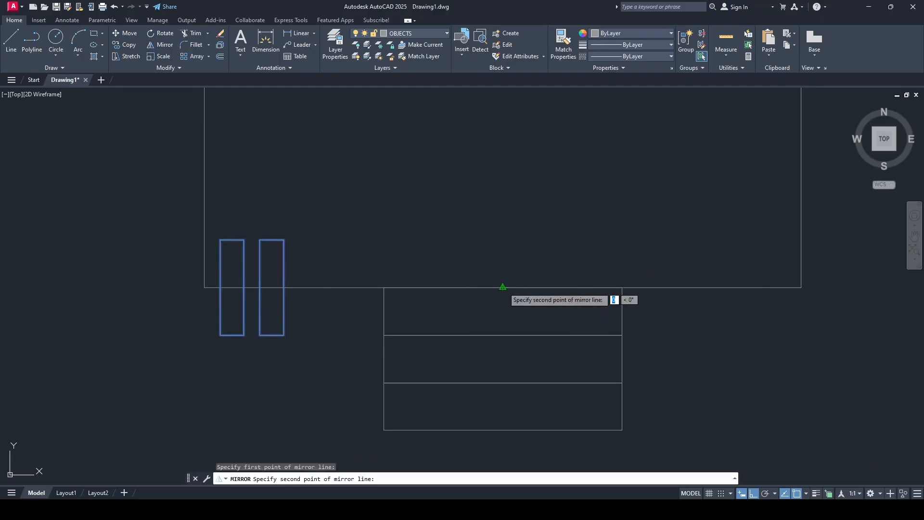
click(508, 377)
key(Return)
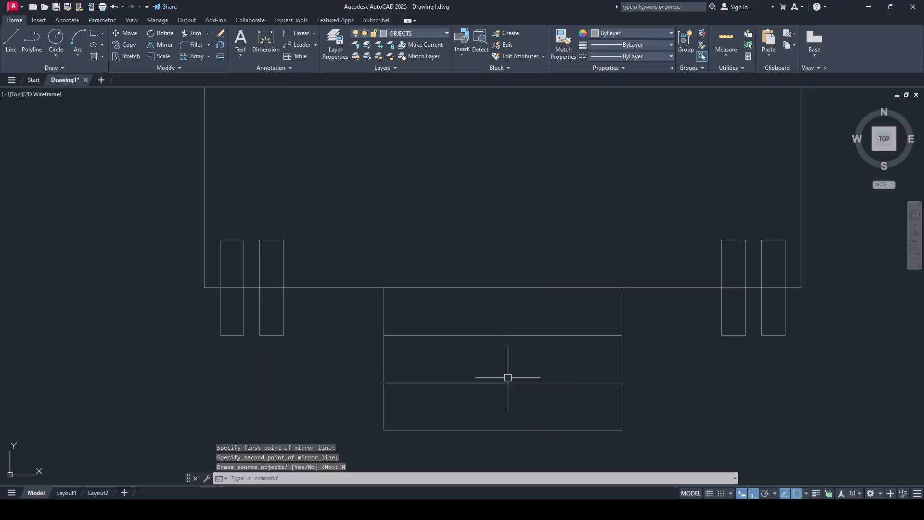
- Trim the porch's front edge where it runs inside the four upright rectangles
click(194, 33)
click(269, 287)
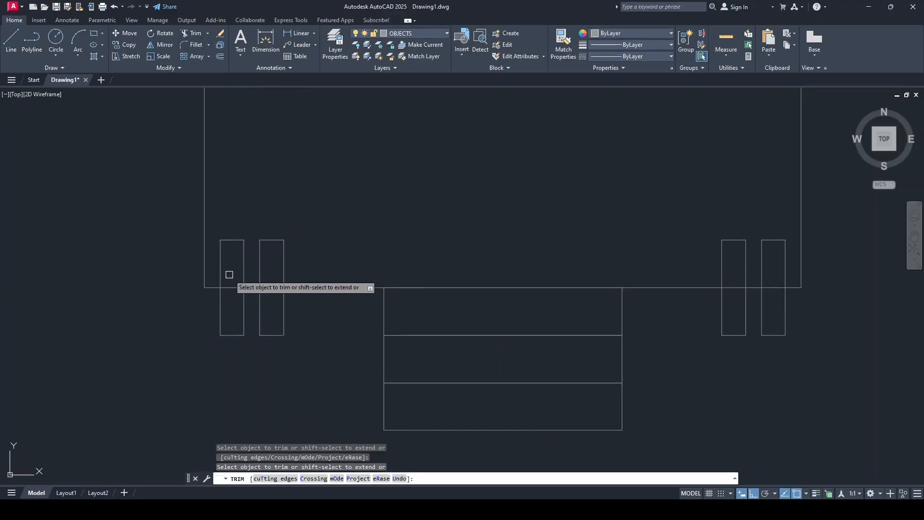
click(231, 287)
click(742, 289)
click(765, 288)
scroll(657, 262, down, 1)
middle_drag(656, 220, 639, 309)
key(Escape)
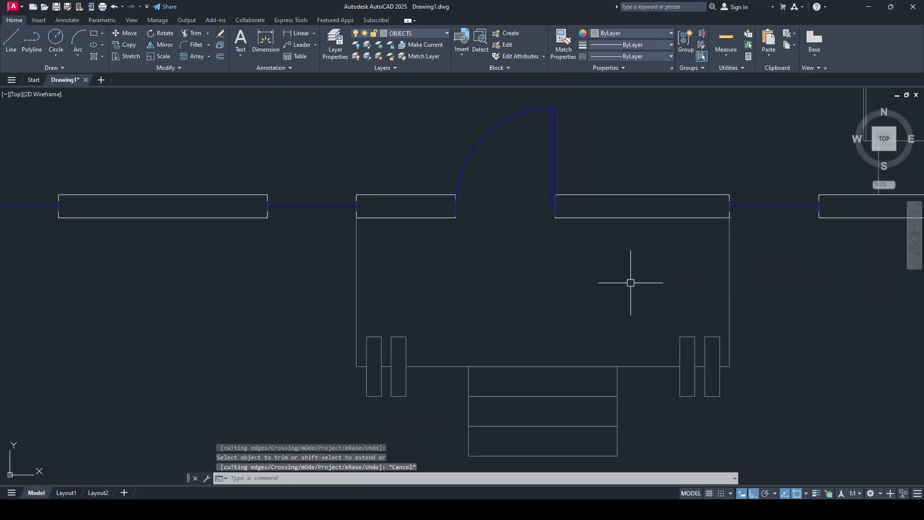
- Create a new text style named OUR TEXT
middle_click(621, 267)
middle_click(621, 267)
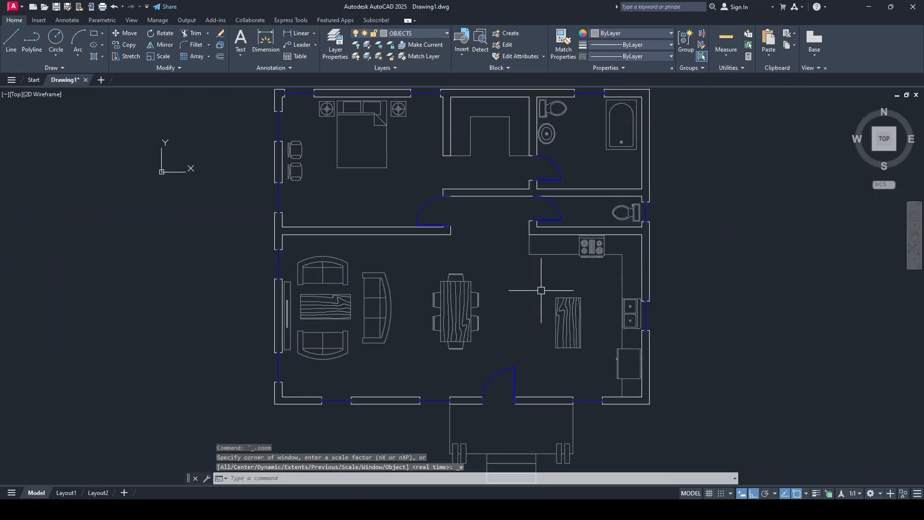
scroll(540, 290, down, 1)
middle_drag(541, 290, 540, 274)
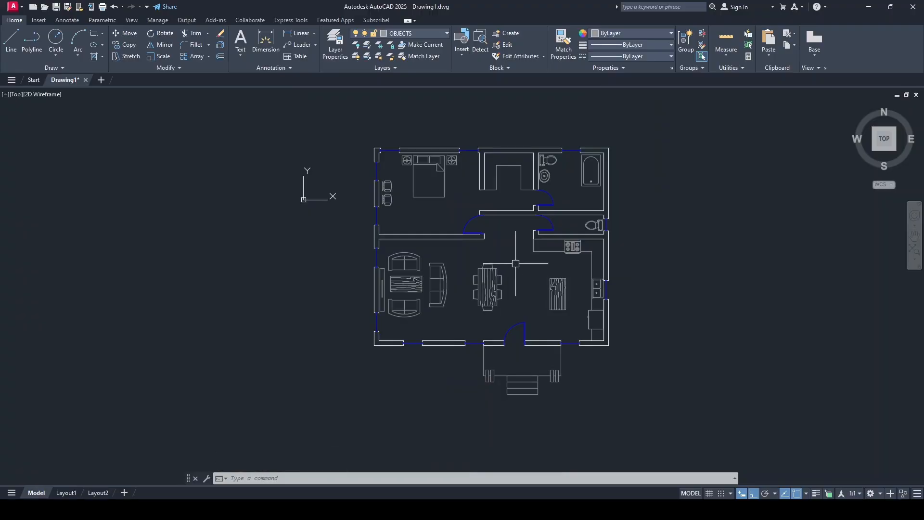
click(280, 72)
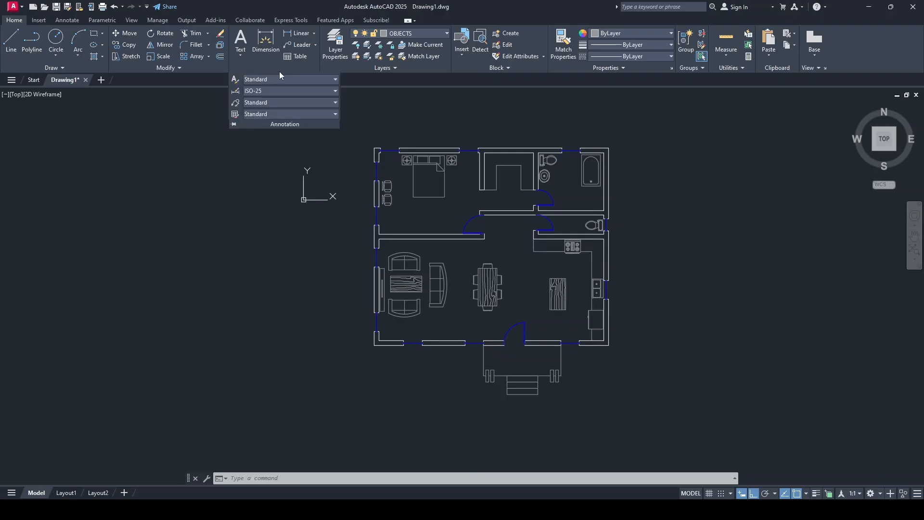
click(235, 83)
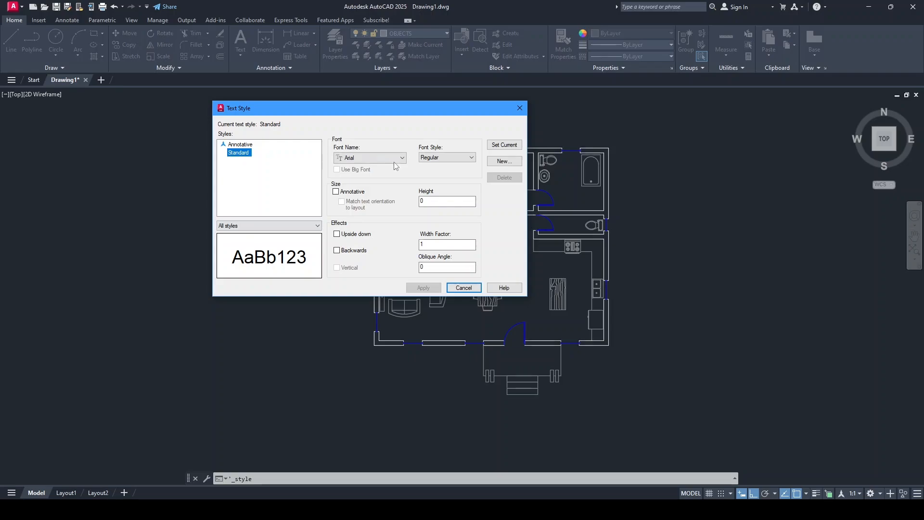
click(504, 161)
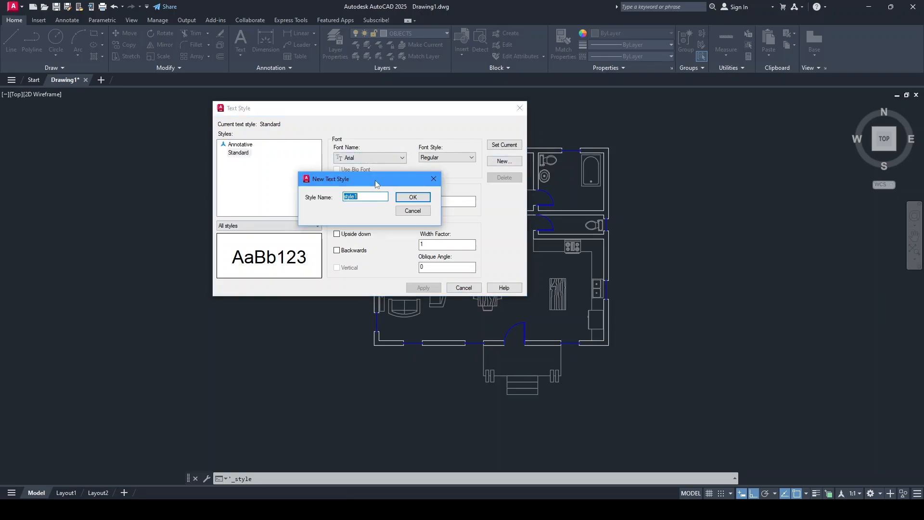
text(OUR TEXT)
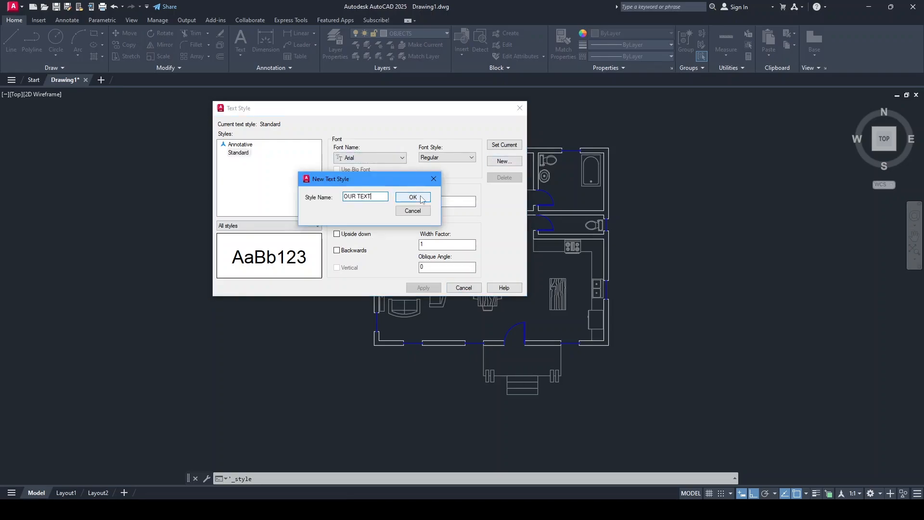
click(413, 197)
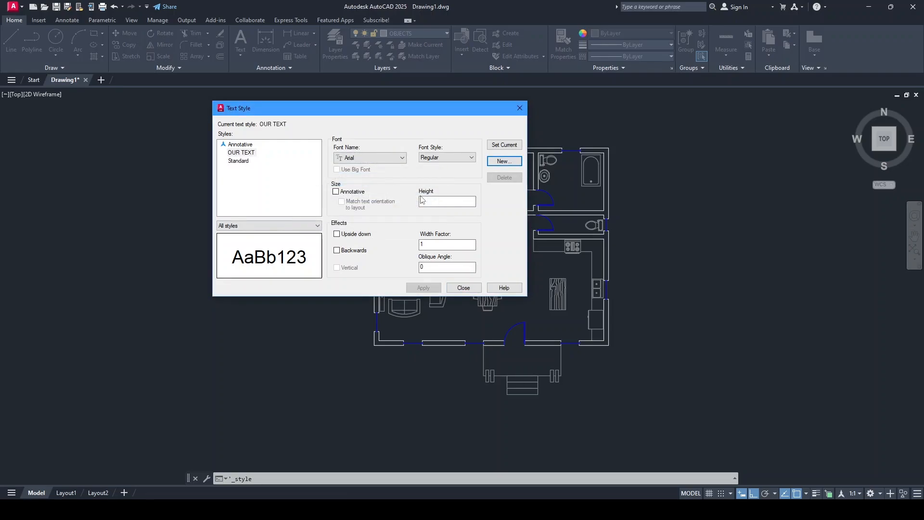
- Set the OUR TEXT style's font to Times New Roman and make the style current
click(377, 160)
key(t)
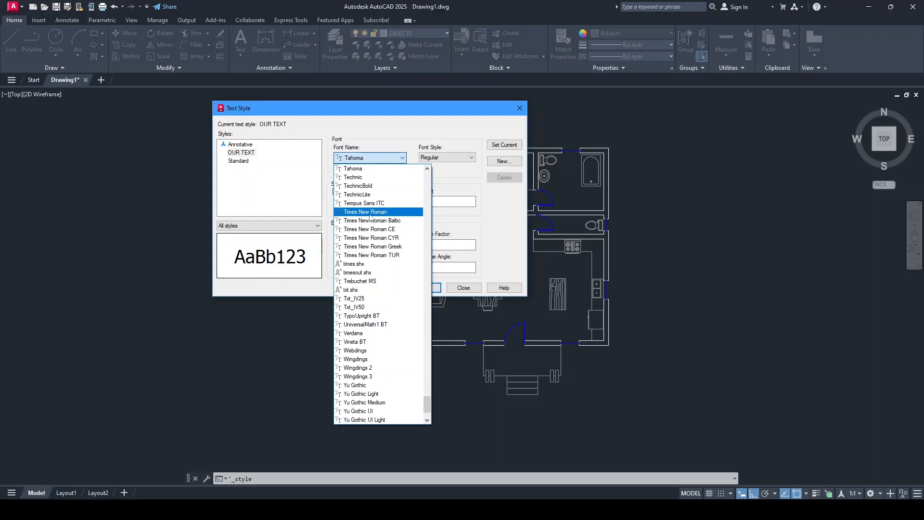
click(378, 216)
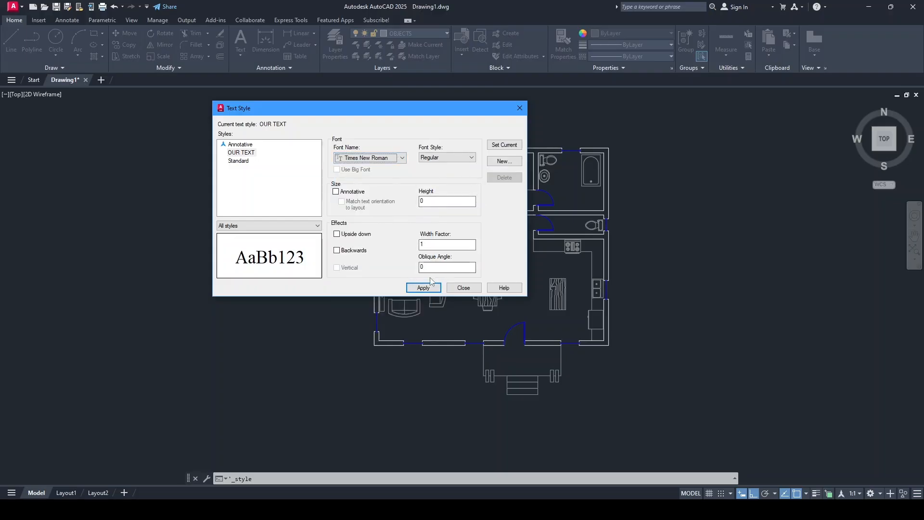
click(249, 153)
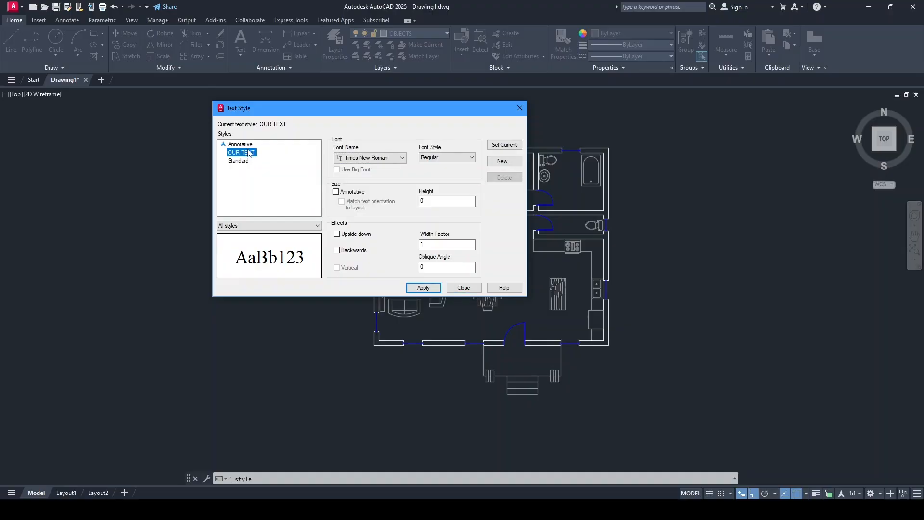
click(506, 148)
click(374, 224)
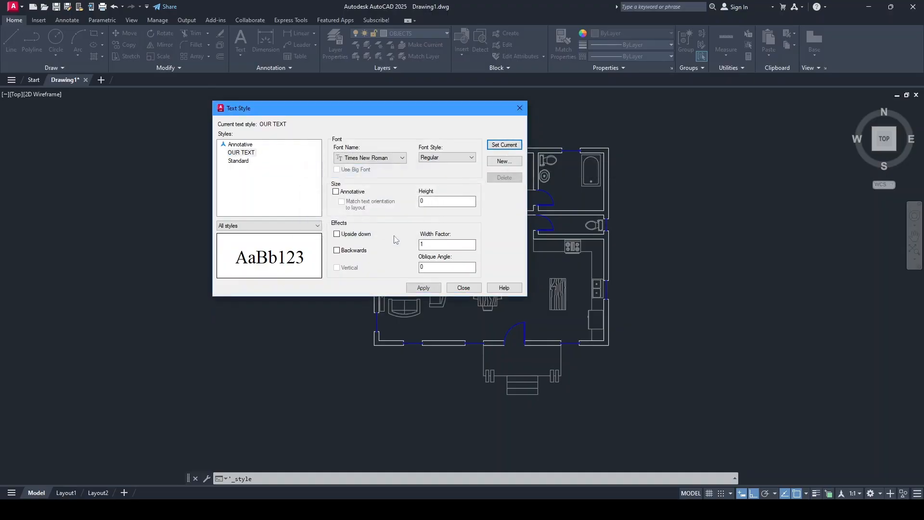
click(463, 287)
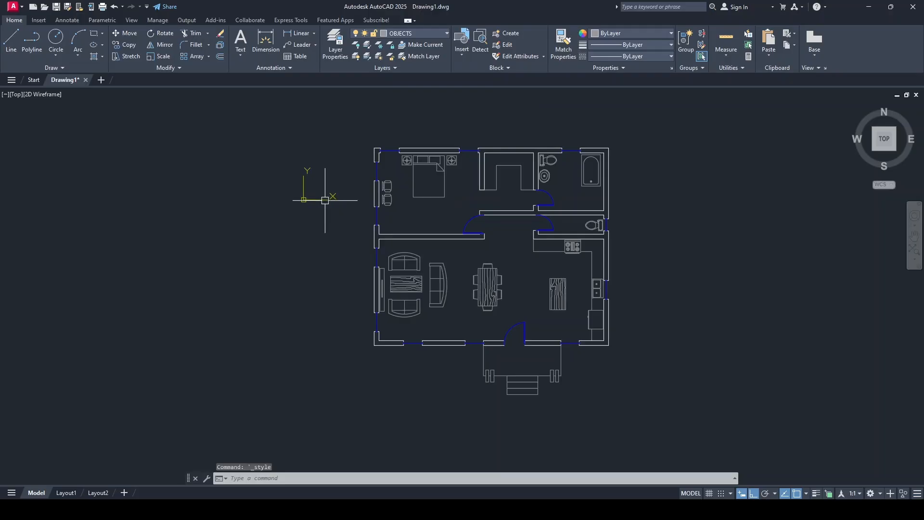
- Make the TEXT layer current
click(285, 68)
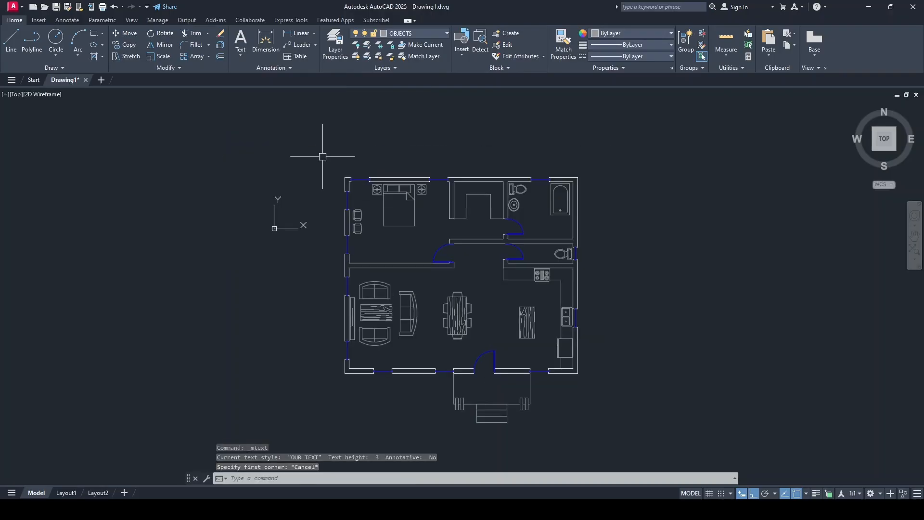
click(412, 33)
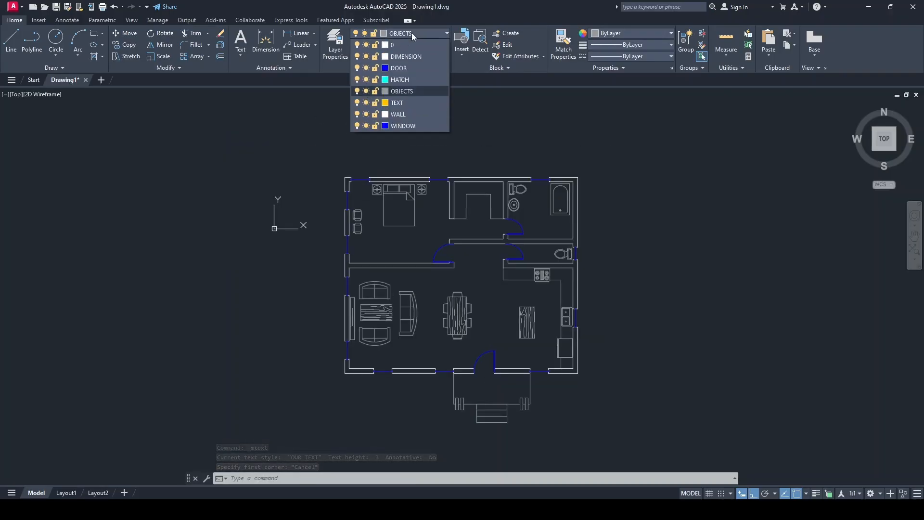
click(415, 103)
- Add the single-line text BEDROOM below the bed, with height 250 and rotation 0
click(233, 59)
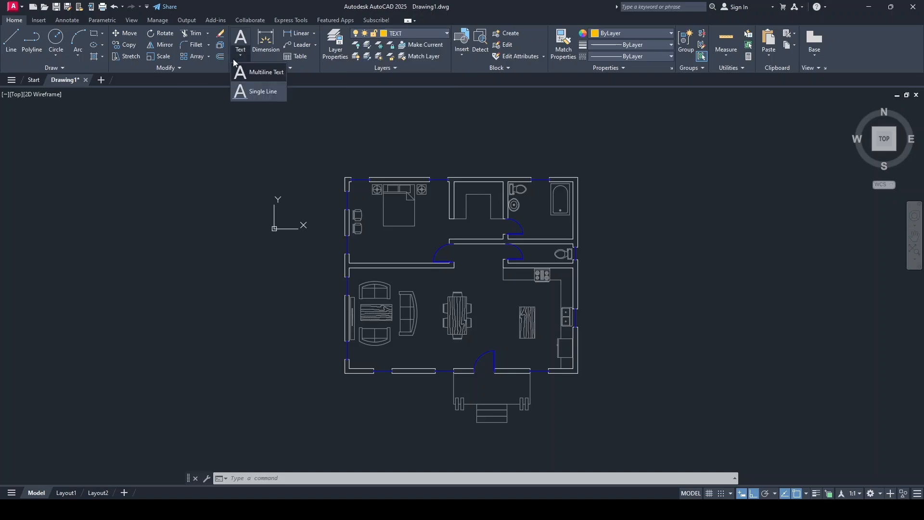
click(258, 94)
scroll(386, 226, up, 6)
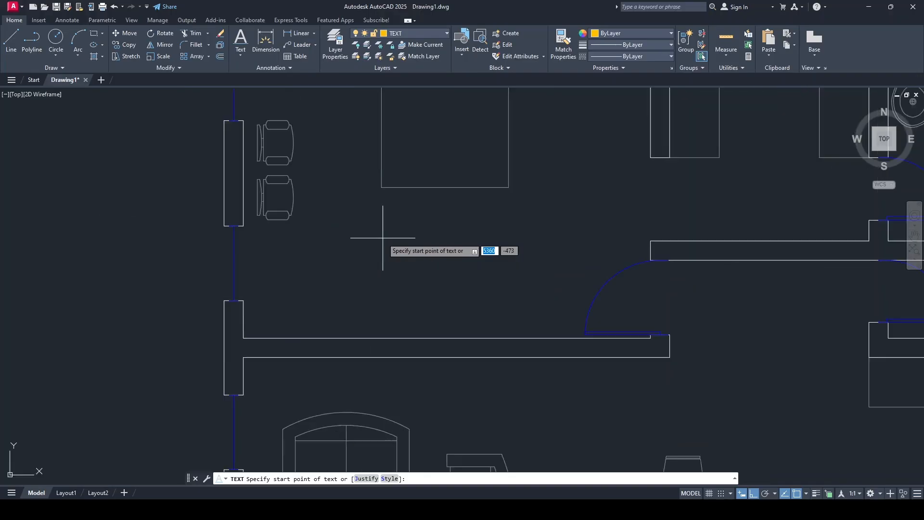
click(371, 295)
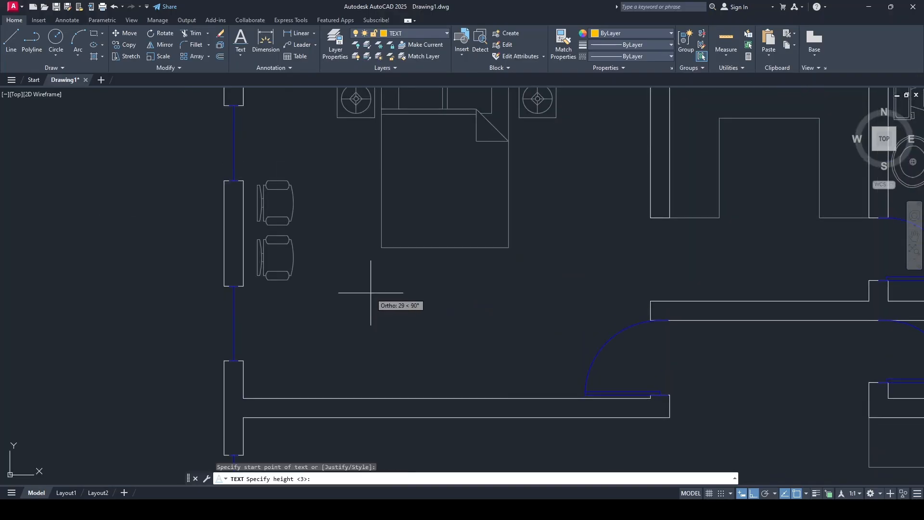
text(250)
key(Return)
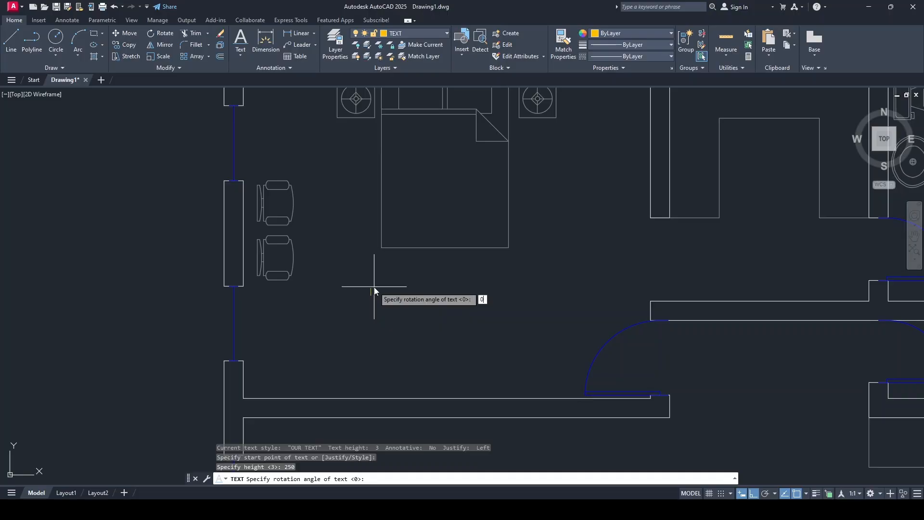
key(Return)
text(BEDR)
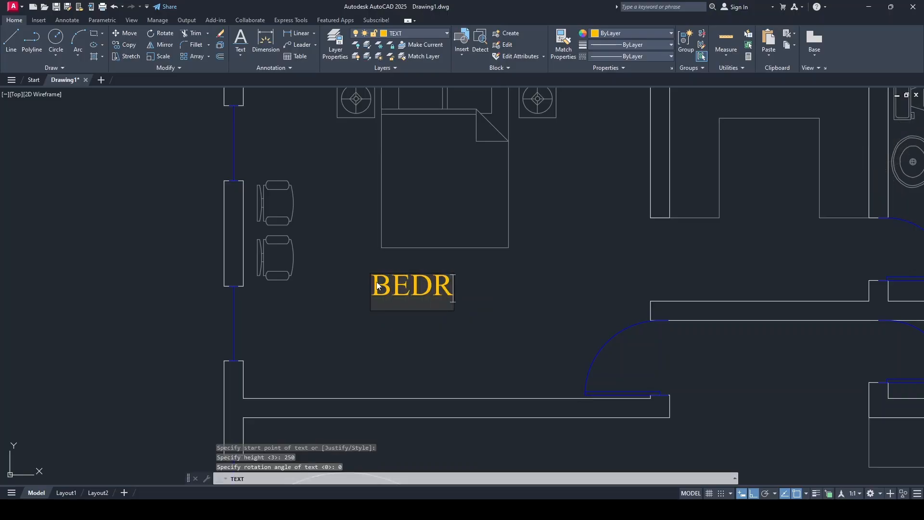
text(OOM)
key(Return)
key(Return)
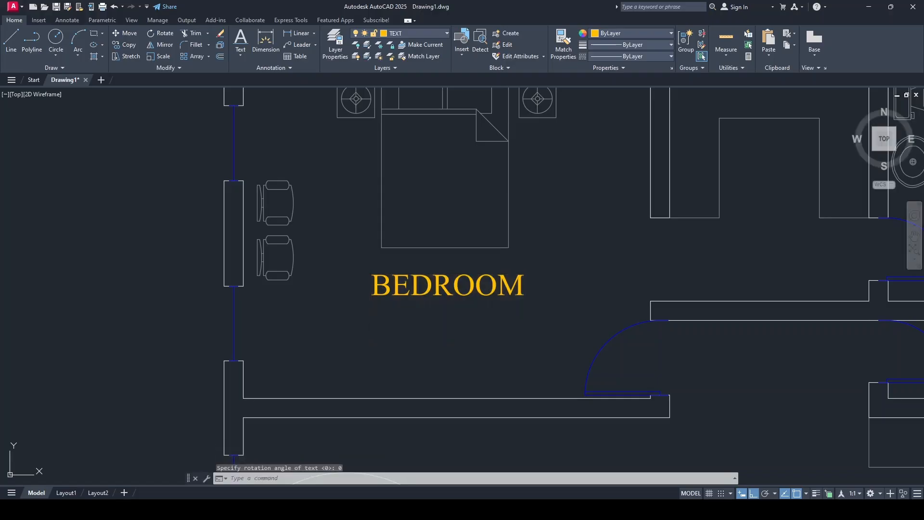
- Copy the BEDROOM label freely into the dressing area, the bathroom with the tub and the lobby
click(377, 281)
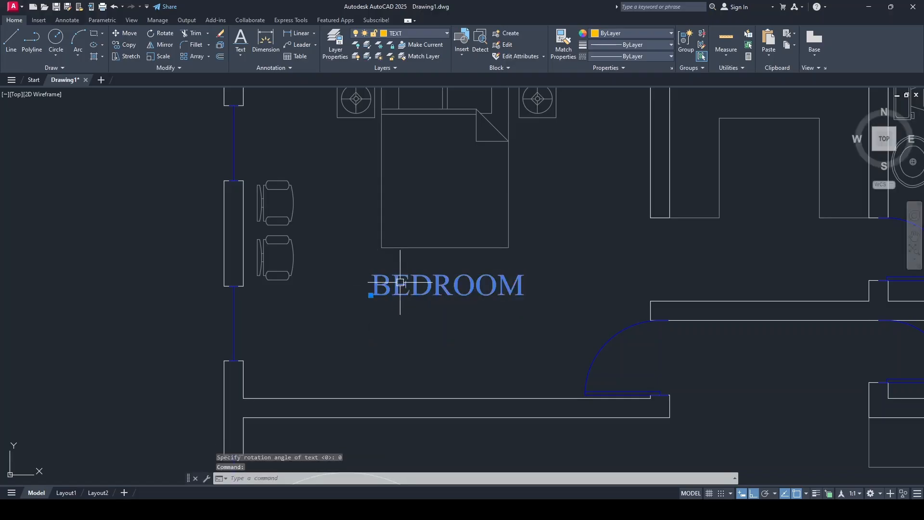
click(126, 45)
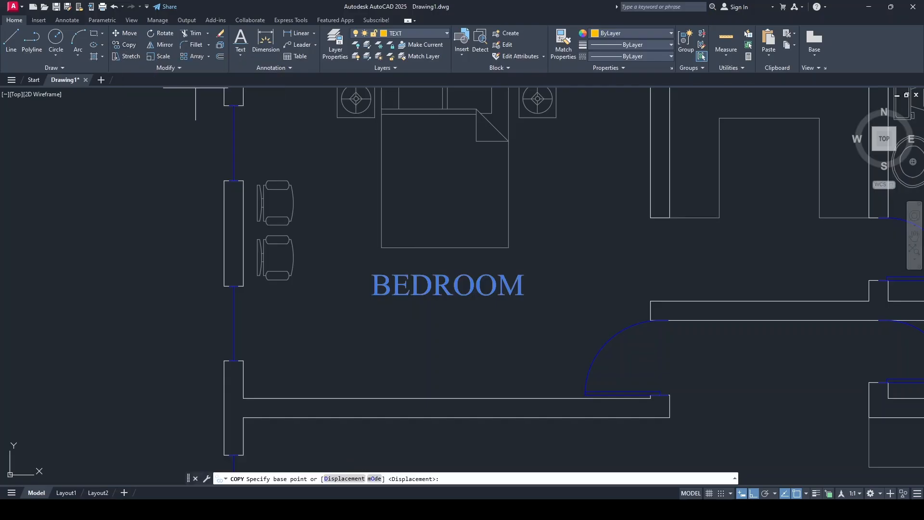
click(363, 288)
middle_drag(602, 308, 437, 290)
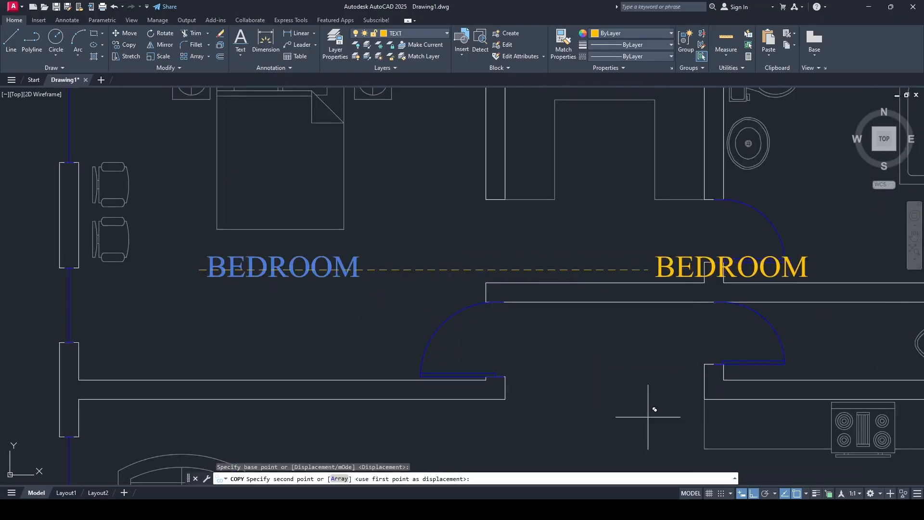
click(753, 493)
click(529, 235)
middle_drag(789, 159, 683, 191)
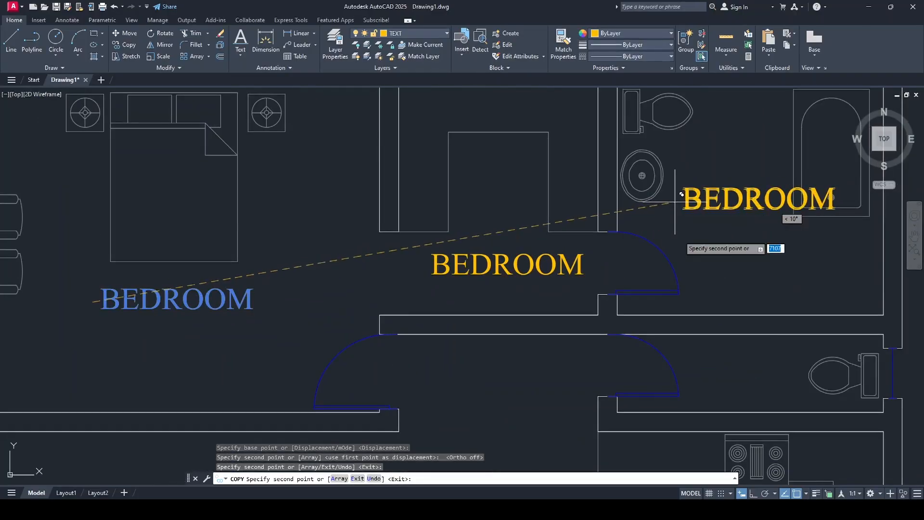
middle_drag(550, 351, 539, 219)
click(476, 241)
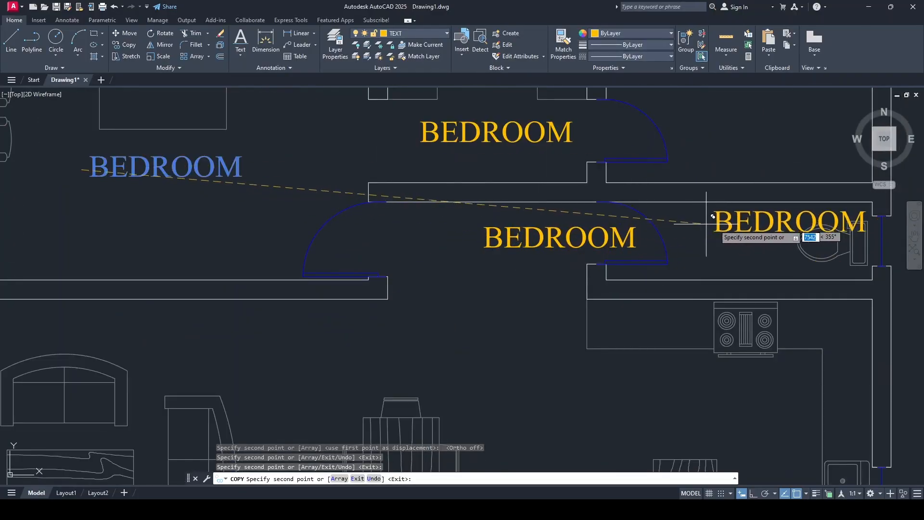
- Place further copies of the BEDROOM label above the sofas, above the dining table, in the kitchen and on the front porch
scroll(529, 328, down, 5)
scroll(381, 274, up, 4)
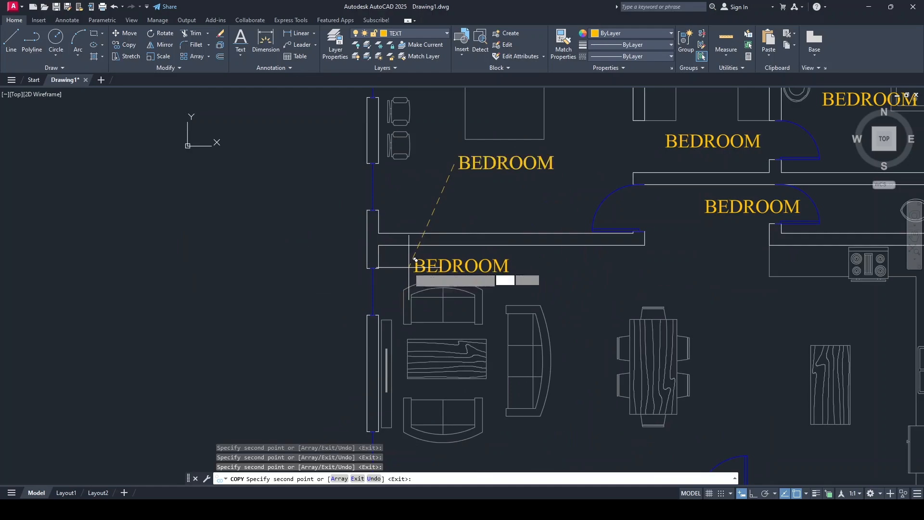
click(576, 287)
click(768, 304)
middle_drag(721, 347, 565, 44)
click(553, 238)
middle_drag(592, 123, 567, 283)
key(Escape)
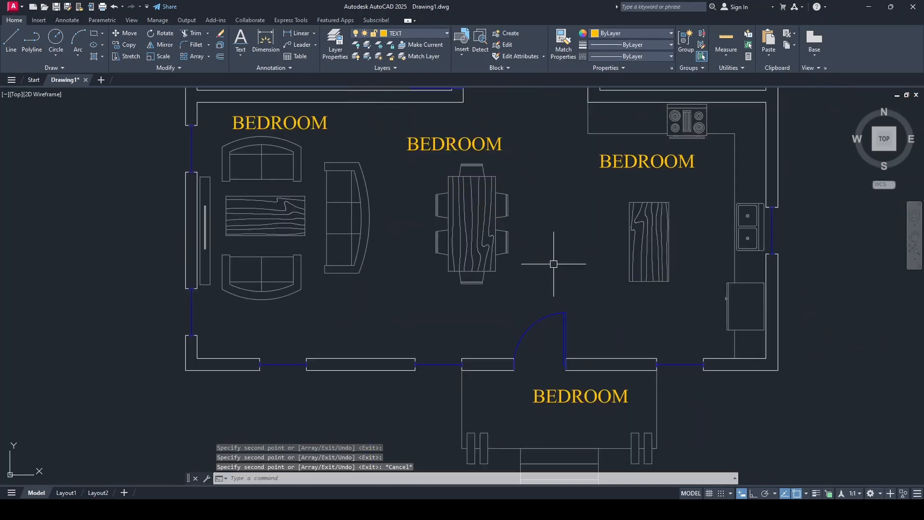
- Change the label copy in the room beside the bedroom to DRESSING
scroll(554, 263, down, 4)
scroll(553, 241, up, 4)
scroll(541, 215, up, 2)
middle_drag(541, 215, 491, 297)
click(455, 267)
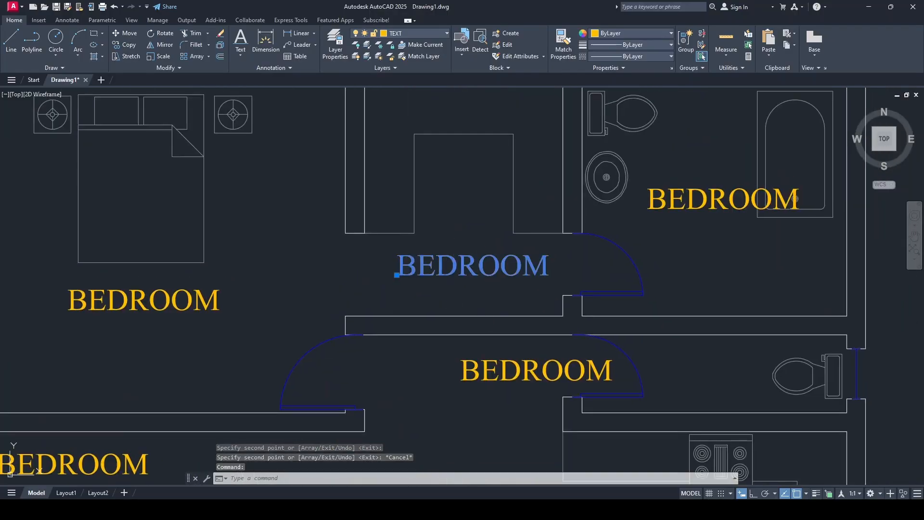
double_click(454, 270)
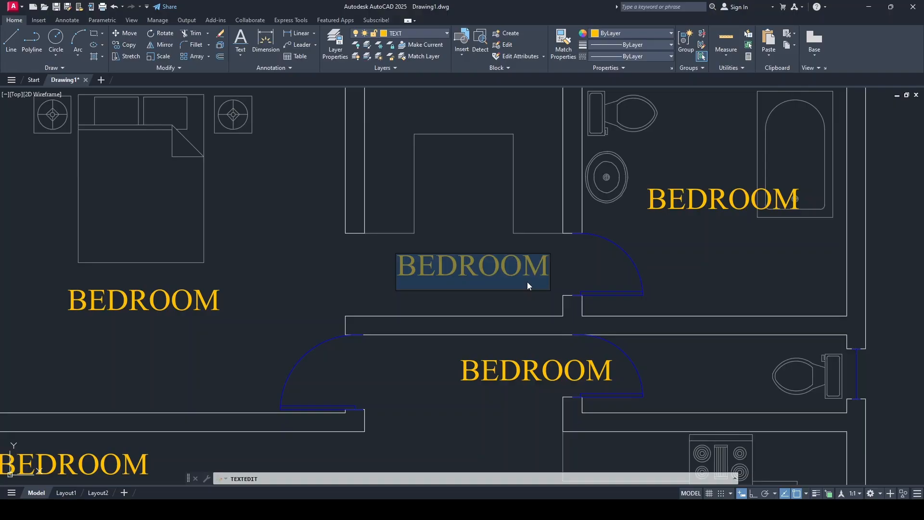
text(DRESSING)
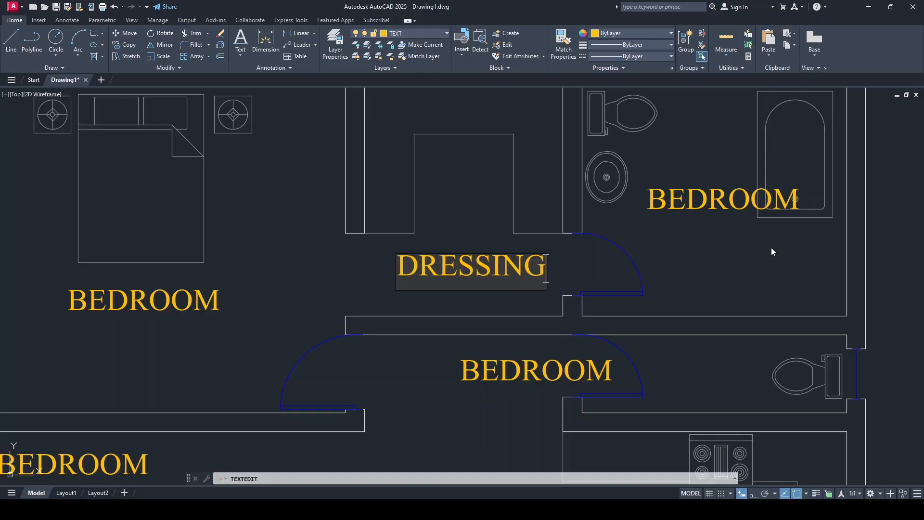
click(771, 248)
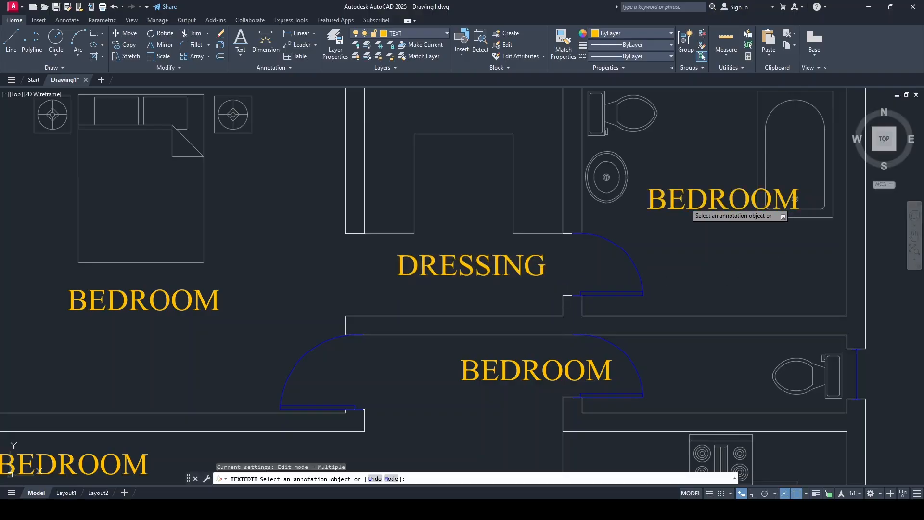
- Change the bathroom's label to TOILET and the corridor's label to LOBBY
click(685, 202)
text(TOILET)
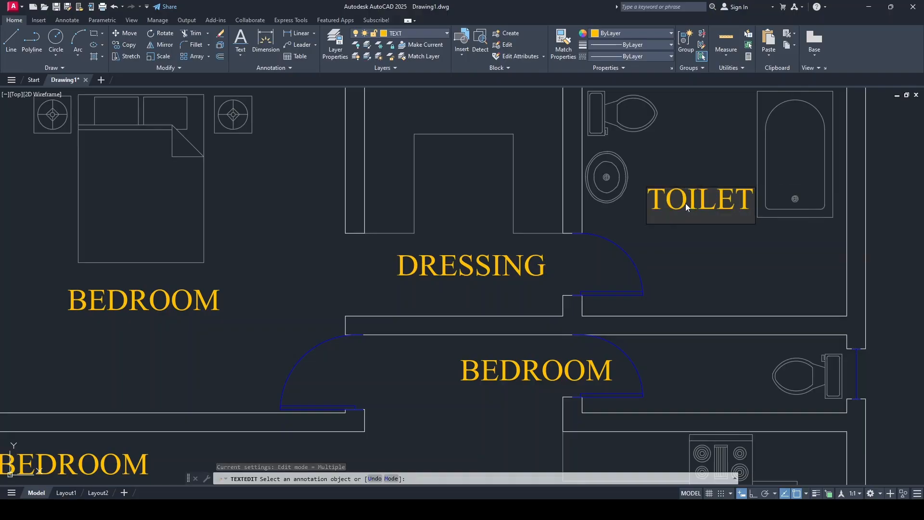
click(738, 278)
middle_drag(689, 320, 754, 255)
scroll(753, 255, down, 2)
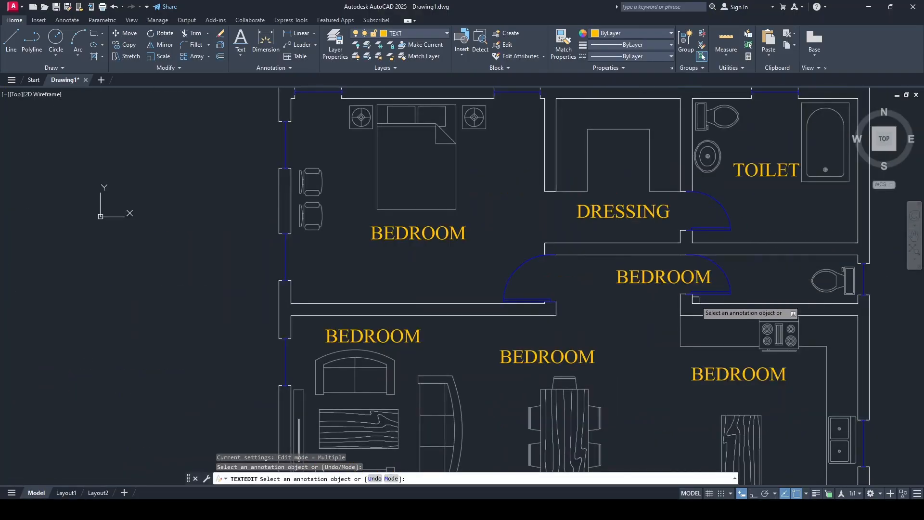
middle_drag(664, 305, 576, 293)
click(562, 265)
text(LOBBY)
- Change the label above the sofas to LIVING ROOM and the one above the dining table to DINNING
click(286, 321)
text(LIVING ROOM)
click(470, 330)
text(DINNING)
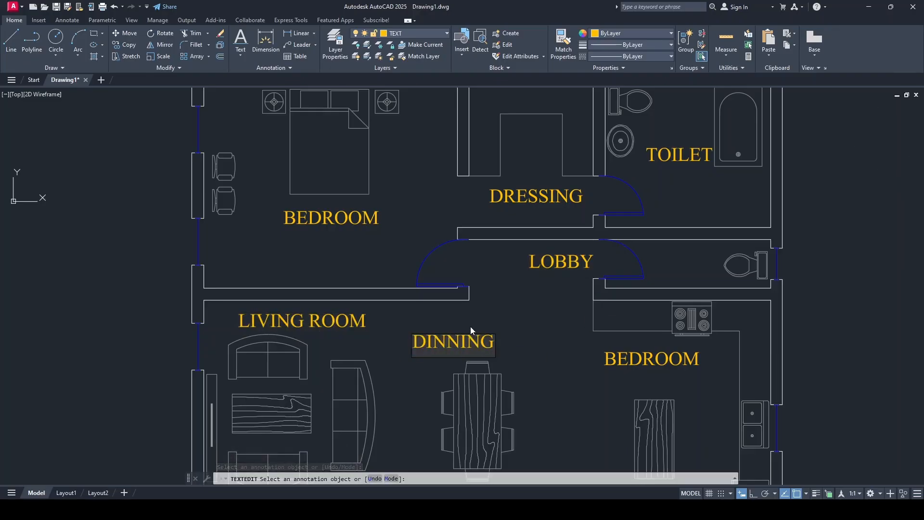
click(471, 327)
- Change the label near the stove to KITCHEN and the porch's label to ENTRANCE
click(643, 355)
text(KITCHEN)
click(581, 339)
scroll(581, 338, down, 1)
middle_drag(598, 414, 583, 251)
click(584, 340)
text(ENTRANCE)
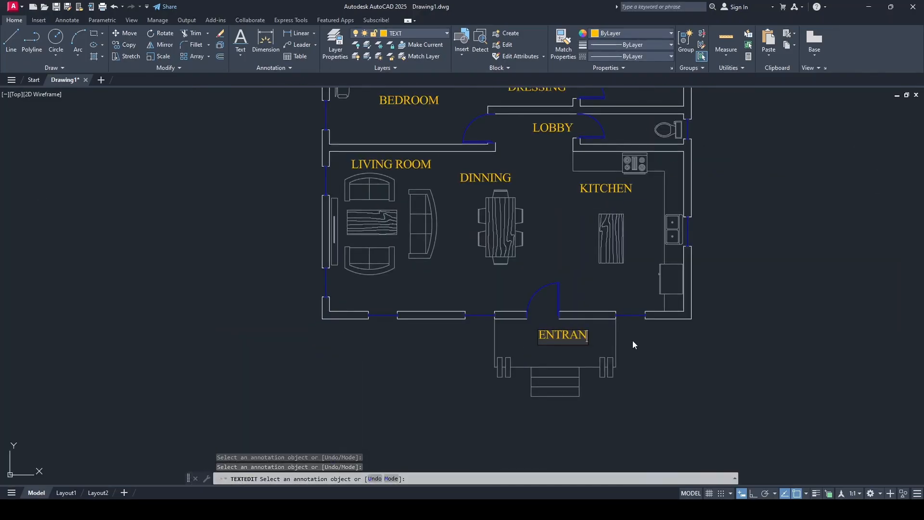
key(Return)
middle_drag(563, 216, 543, 334)
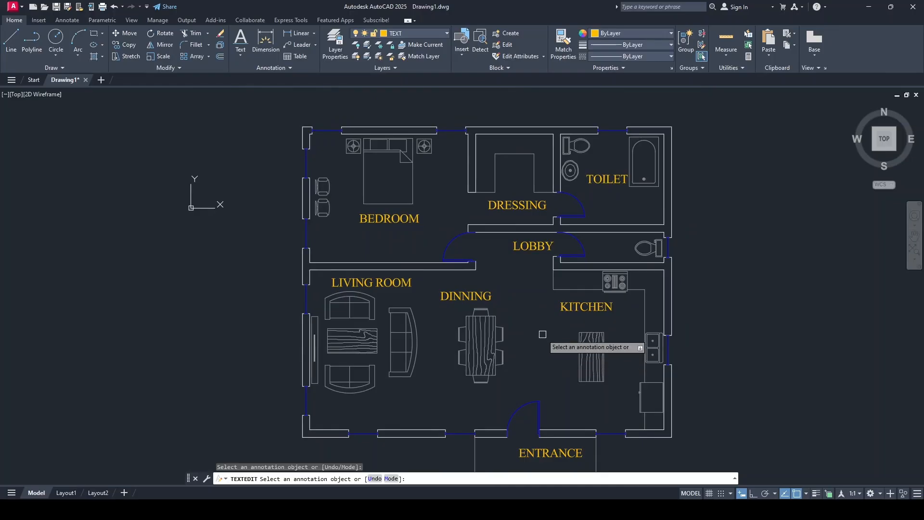
key(Escape)
- Copy the TOILET label into the small toilet room beside the lobby
click(597, 178)
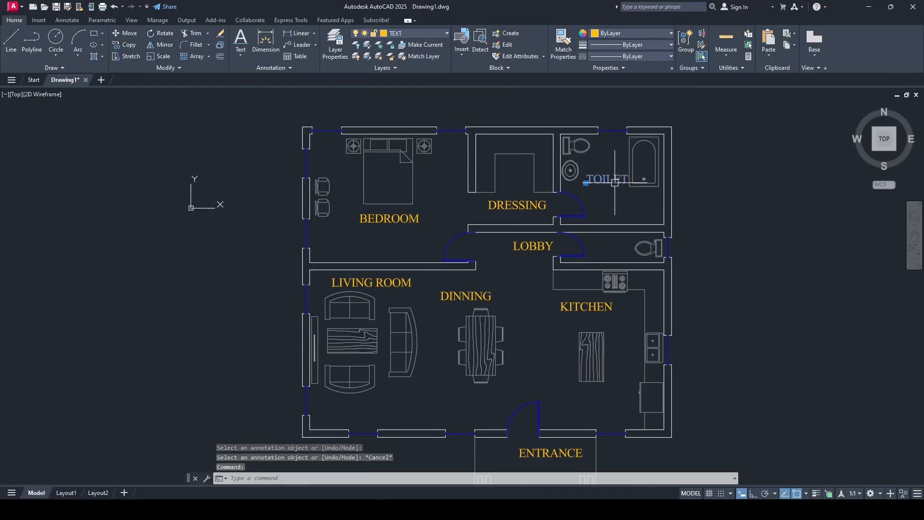
click(125, 44)
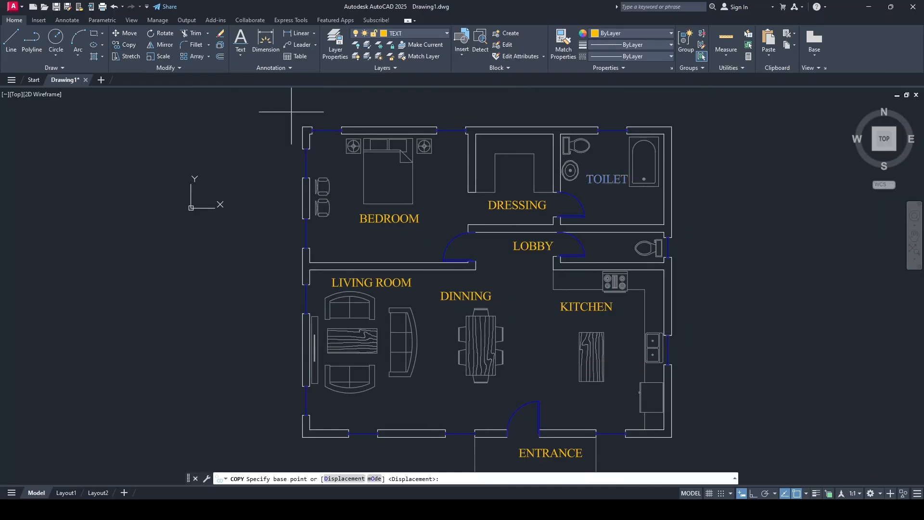
scroll(581, 188, up, 4)
click(588, 183)
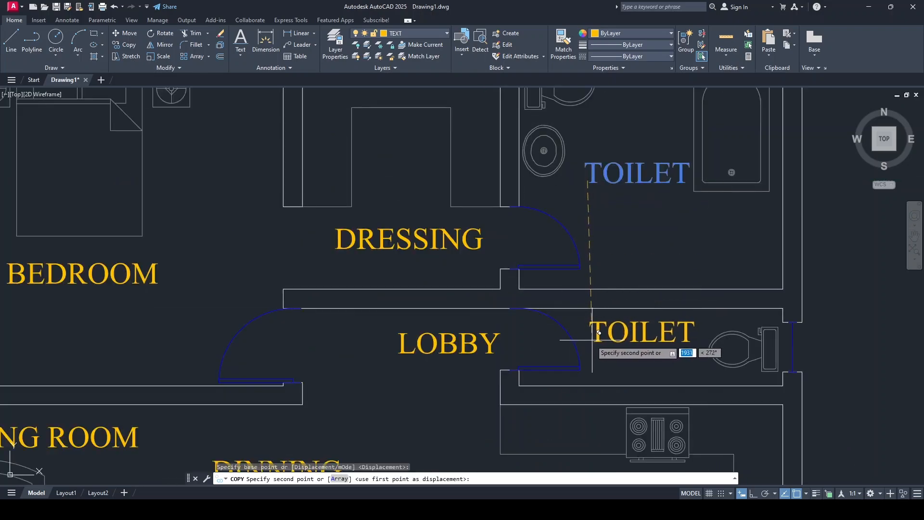
click(596, 333)
key(Escape)
scroll(621, 262, down, 5)
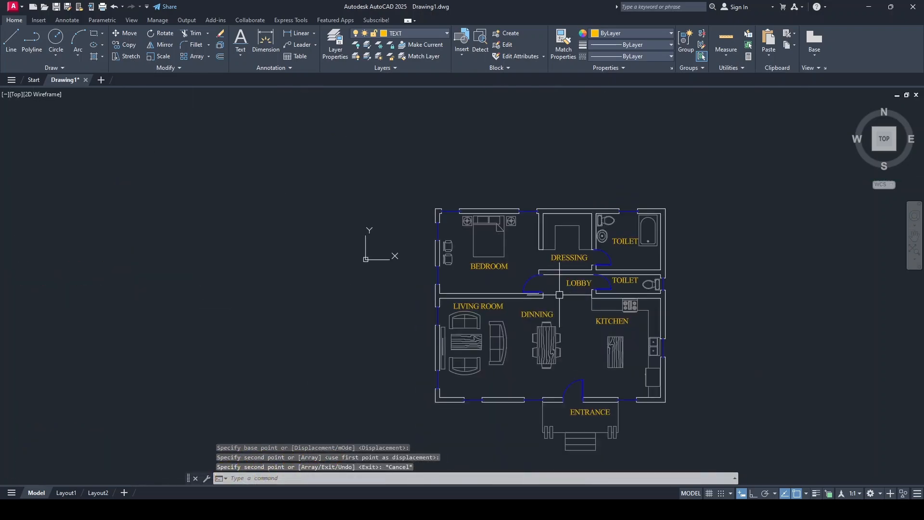
middle_click(530, 303)
middle_click(529, 303)
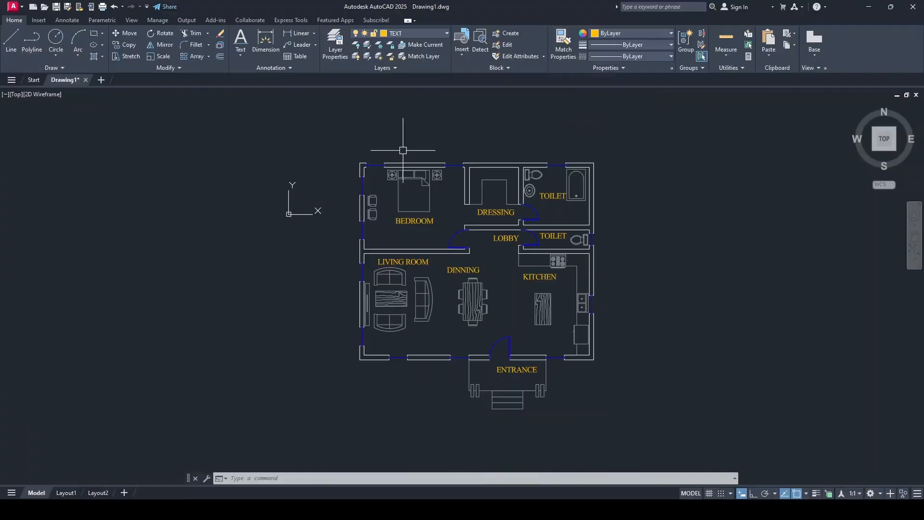
- Make the DIMENSION layer current and create a new dimension style named DIMENSION, starting from ISO-25
click(408, 32)
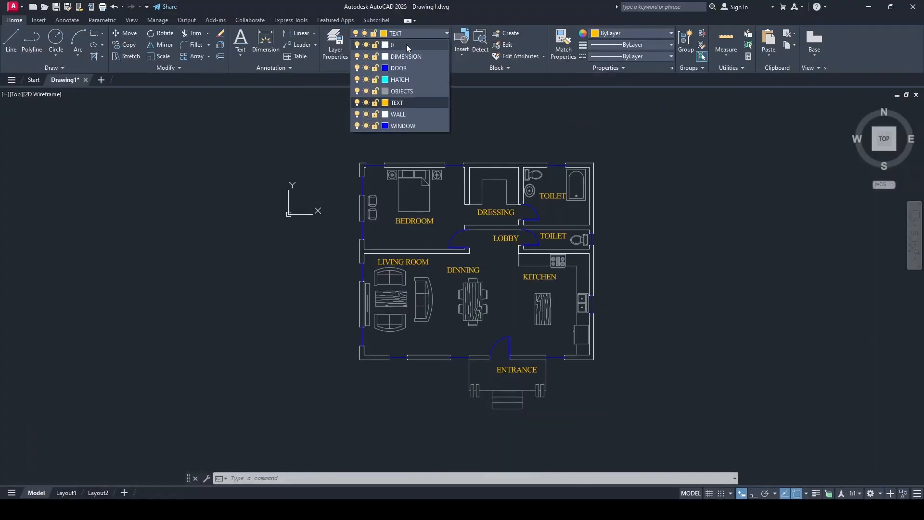
click(419, 58)
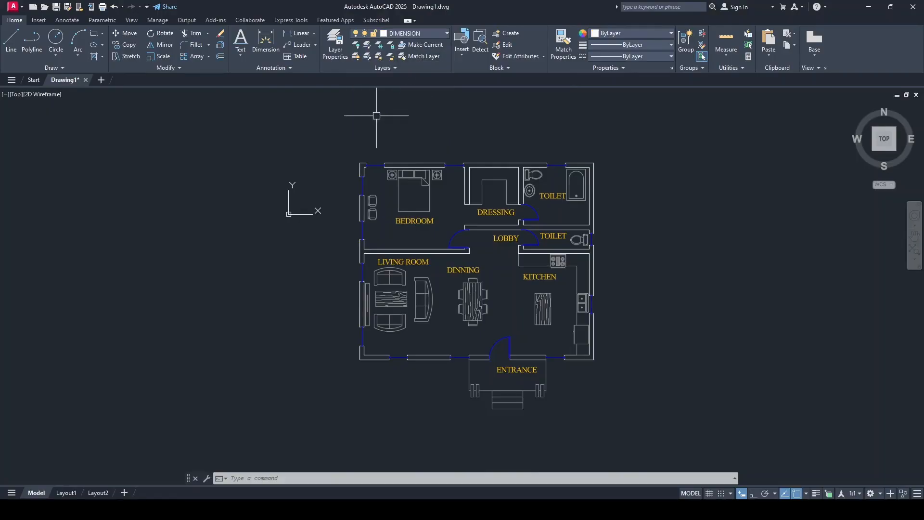
click(284, 67)
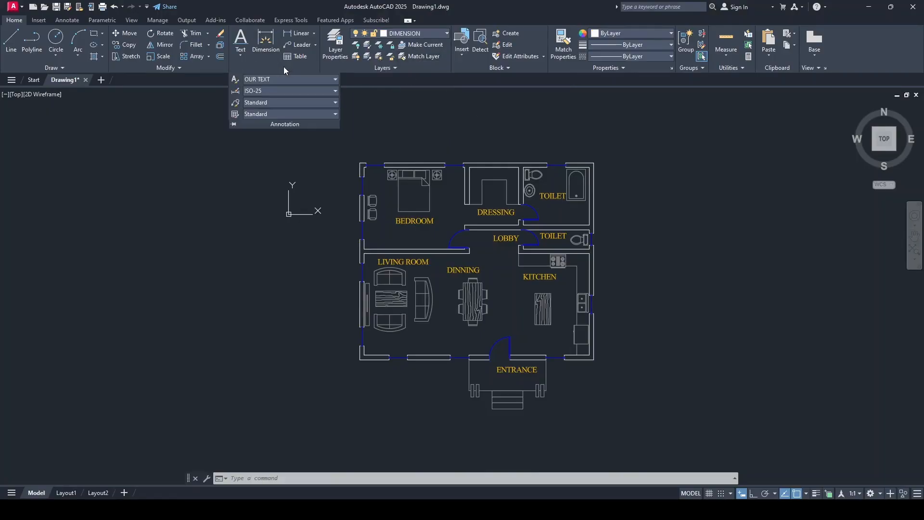
click(236, 98)
click(575, 217)
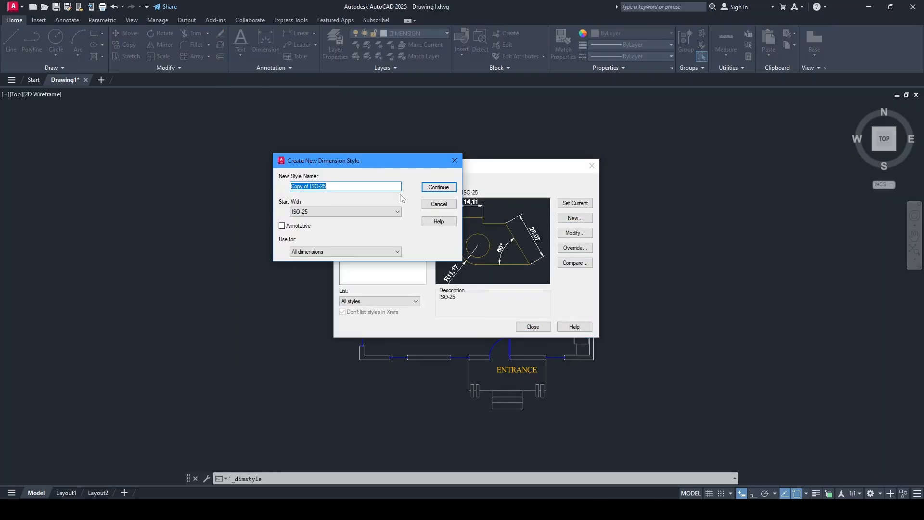
text(DIMENSION)
click(437, 188)
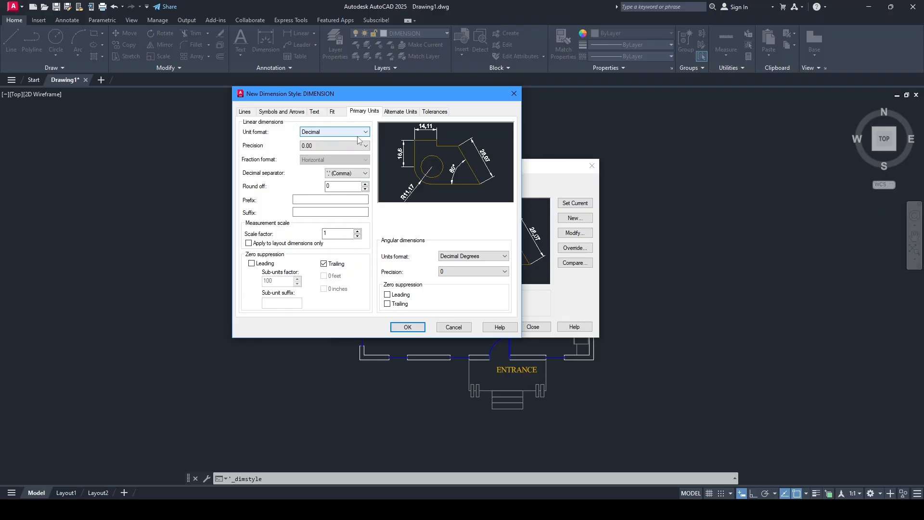
- Set the dimension style's linear precision to 0 and its text style to OUR TEXT
click(331, 145)
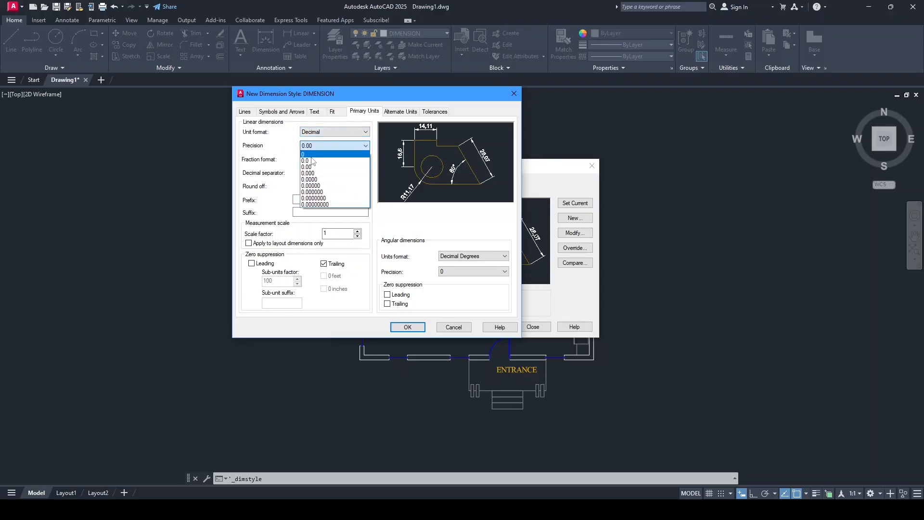
click(312, 155)
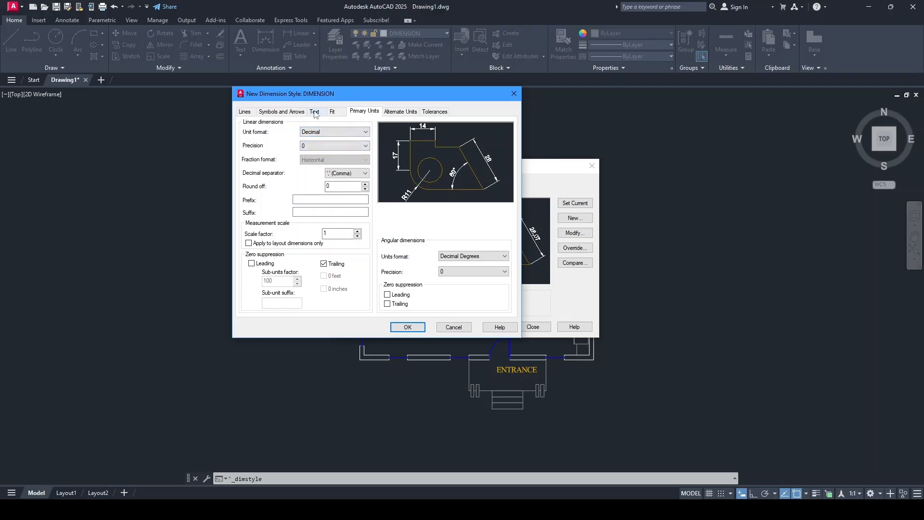
click(315, 112)
click(319, 137)
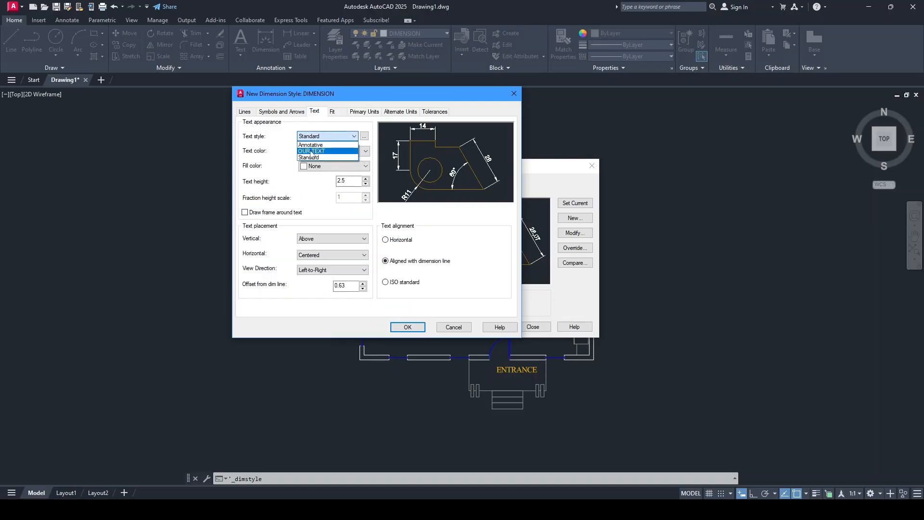
click(322, 152)
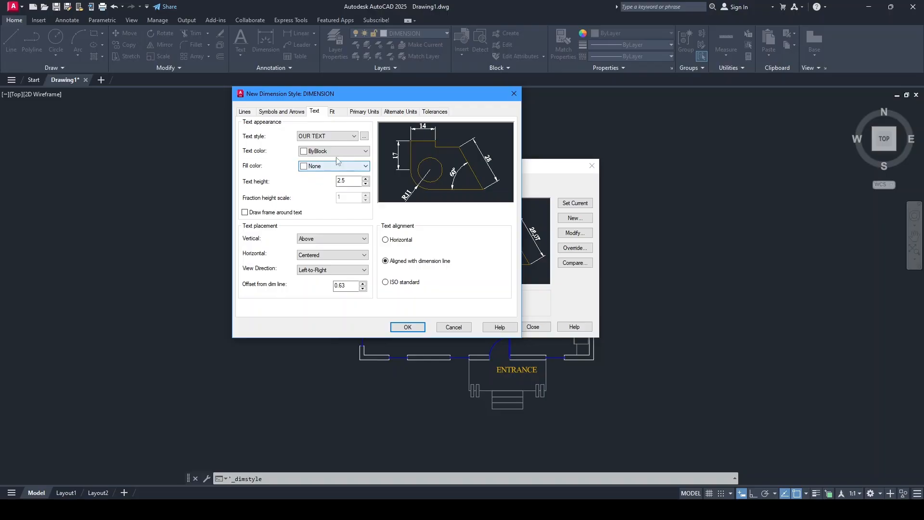
- Set the dimension text's color to ByLayer, its height to 250 and its vertical placement to Centered
click(337, 152)
click(331, 161)
double_click(350, 182)
text(250)
click(319, 239)
click(320, 248)
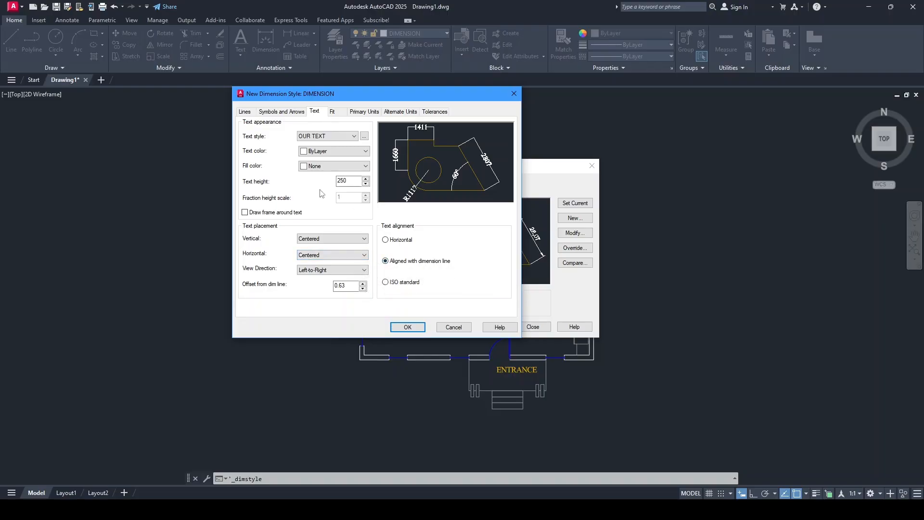
- Set the style's first and second arrowheads to Architectural tick with an arrow size of 250
click(335, 114)
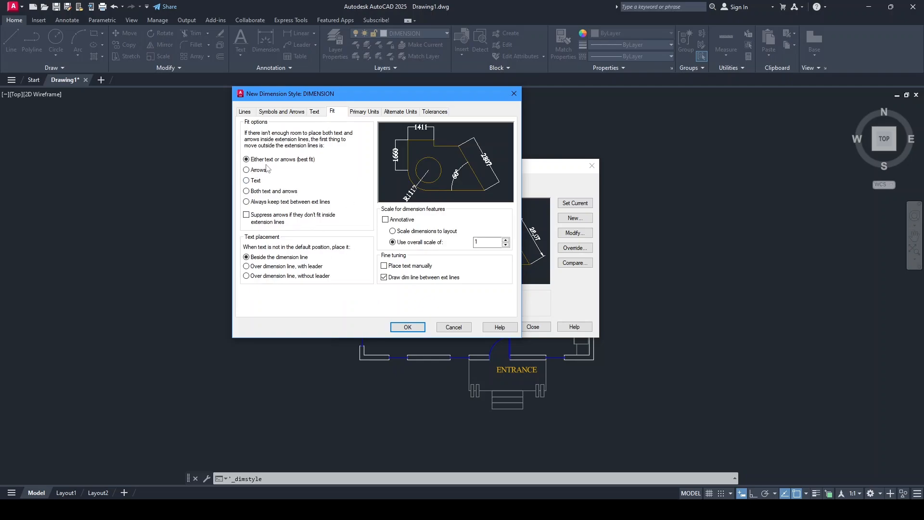
click(299, 111)
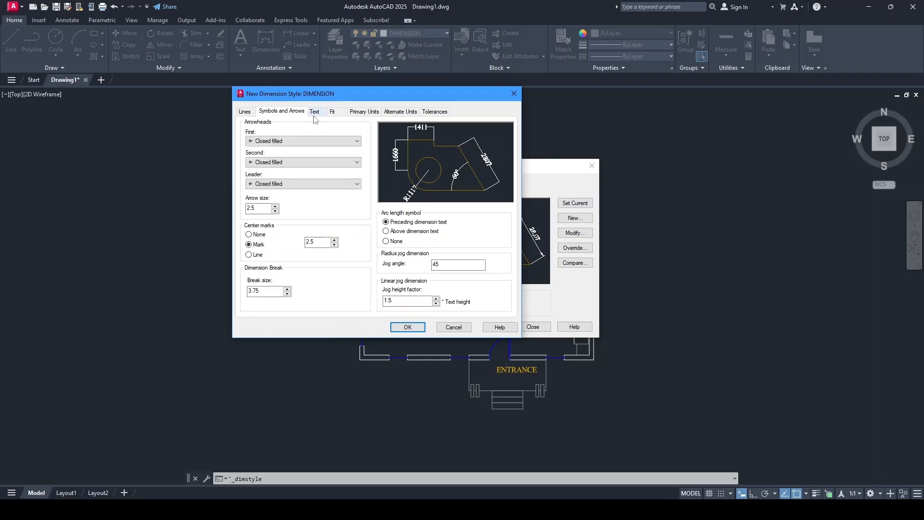
click(298, 141)
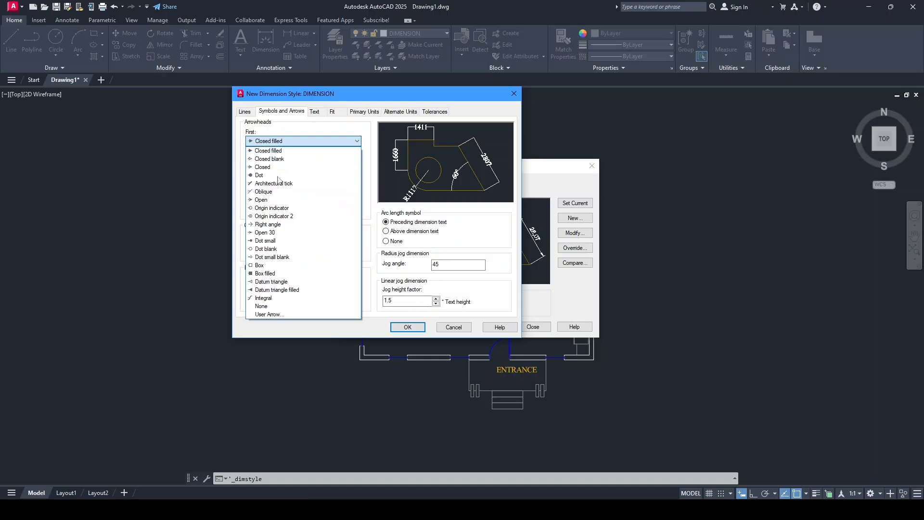
click(290, 183)
double_click(260, 212)
text(250)
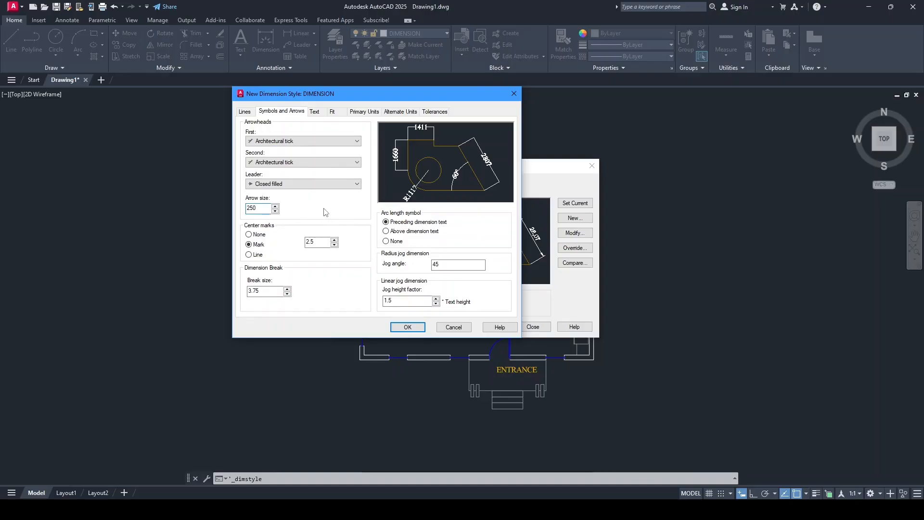
- Set the dimension lines' color, linetype and lineweight to ByLayer and their extension beyond ticks to 250
click(245, 112)
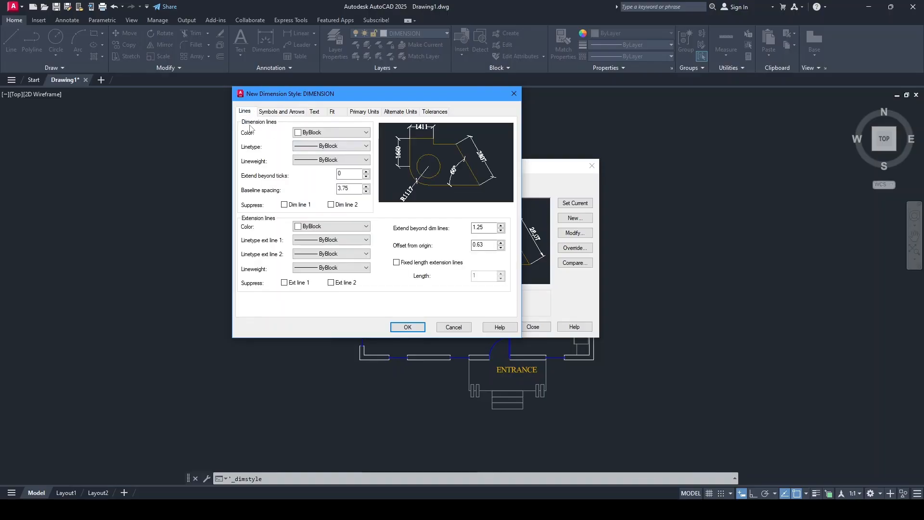
click(314, 132)
click(315, 143)
click(316, 146)
click(321, 160)
click(320, 160)
click(322, 168)
click(346, 174)
text(2)
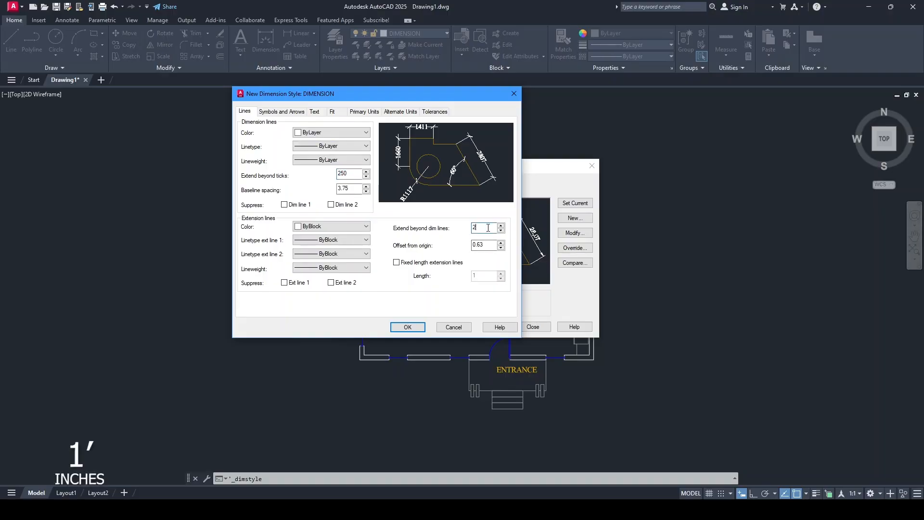
- Set the extension lines' extent beyond dimension lines and offset from origin to 250, and make the DIMENSION style current
text(50)
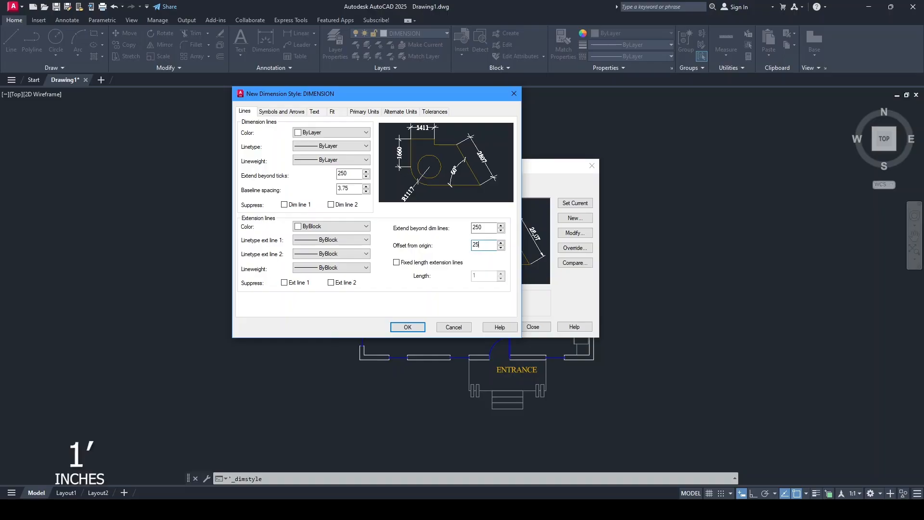
key(BackSpace)
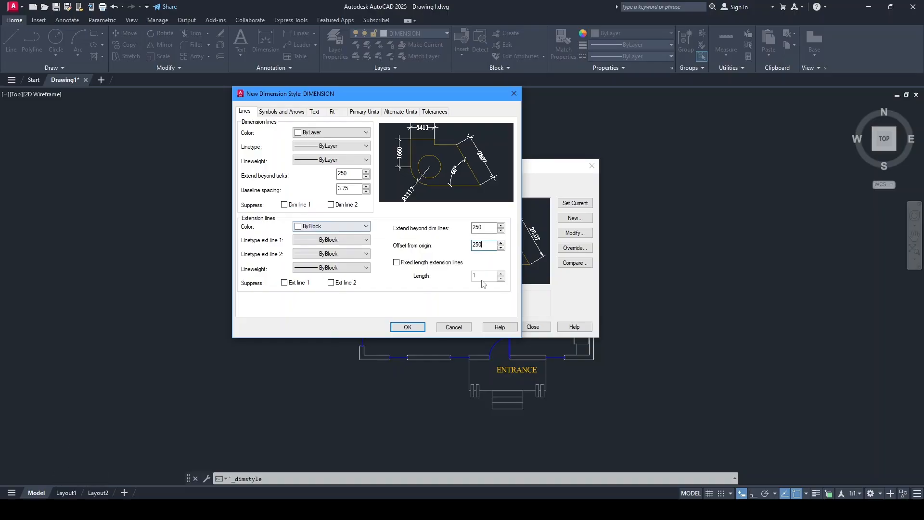
click(408, 327)
click(361, 210)
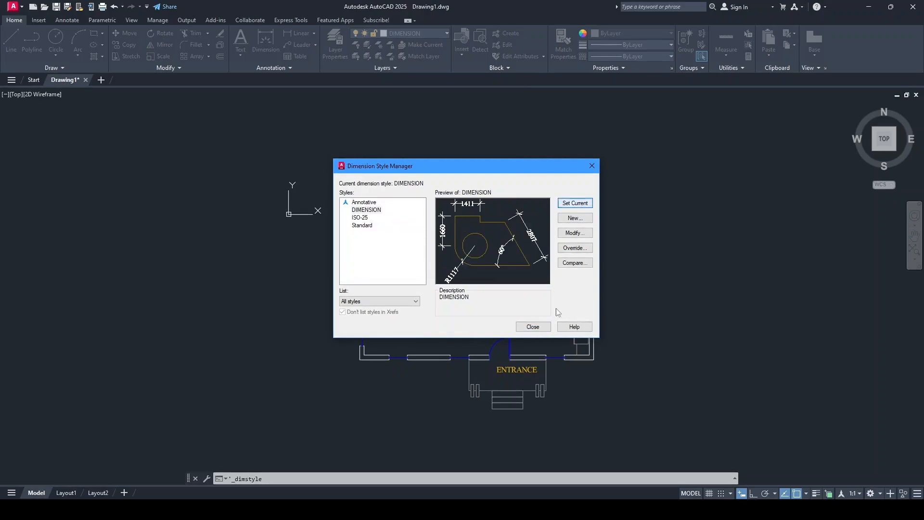
click(532, 327)
- Add a linear dimension for the bedroom's inner width, placed above the plan's upper wall
click(279, 66)
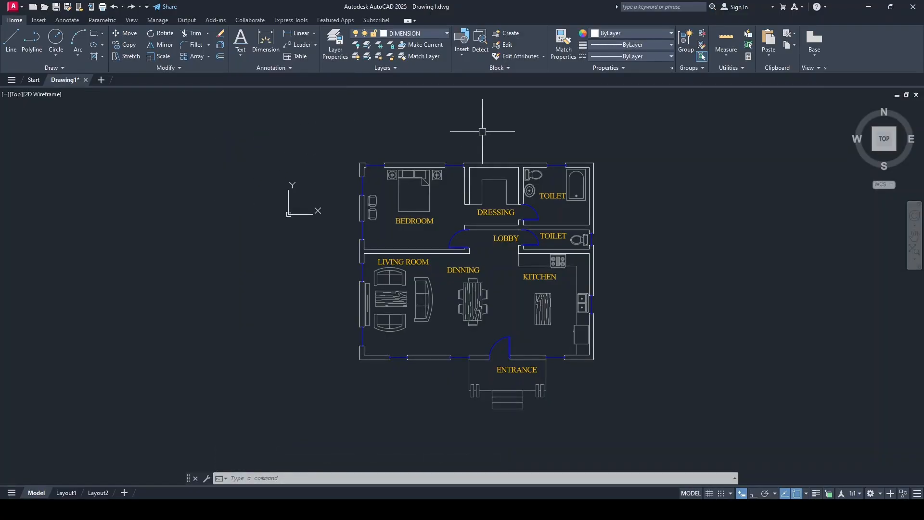
click(63, 21)
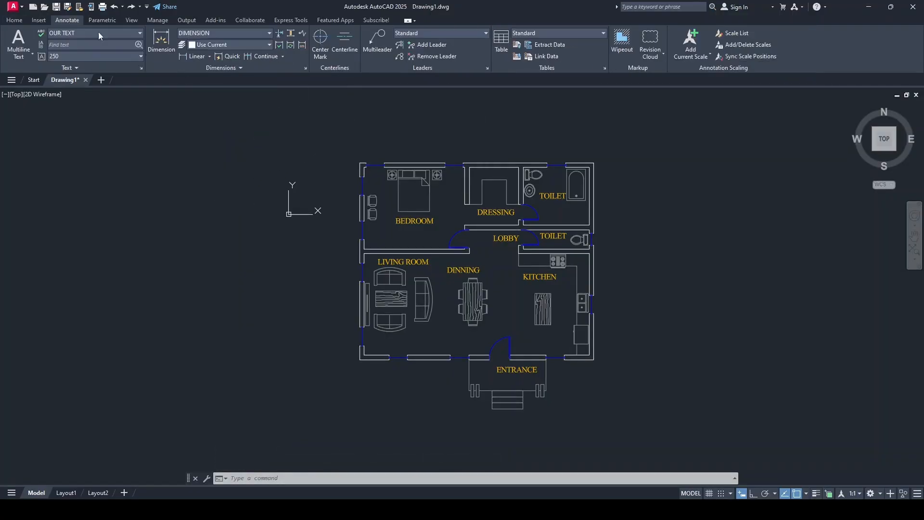
click(195, 57)
scroll(380, 129, up, 6)
scroll(351, 262, down, 2)
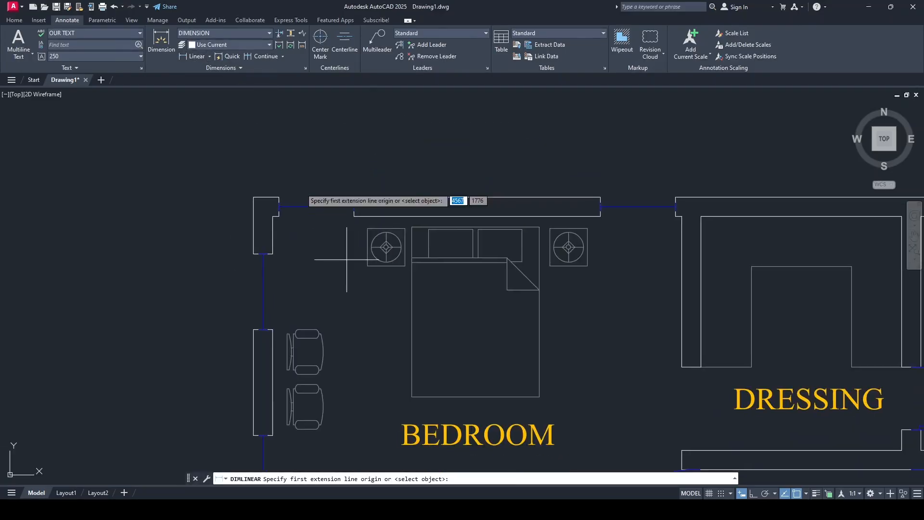
scroll(301, 222, up, 4)
click(262, 214)
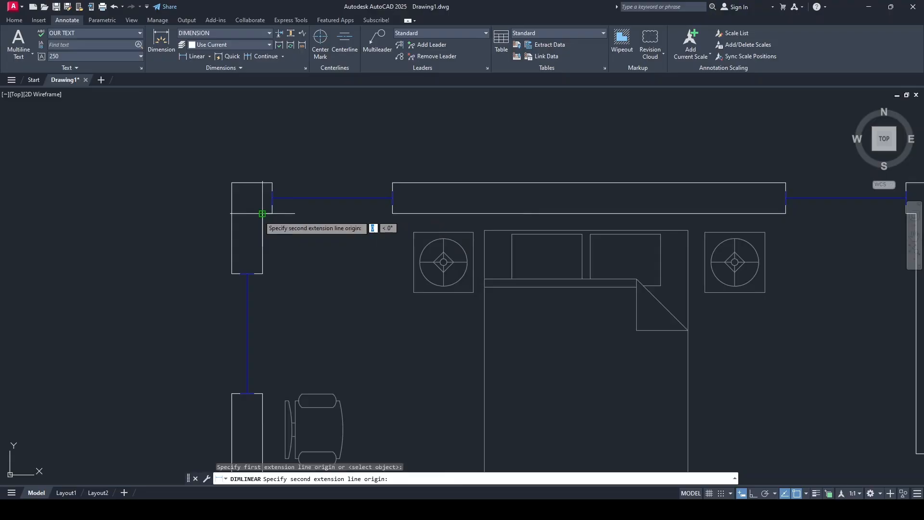
scroll(268, 207, down, 2)
scroll(278, 222, up, 2)
middle_drag(274, 221, 236, 237)
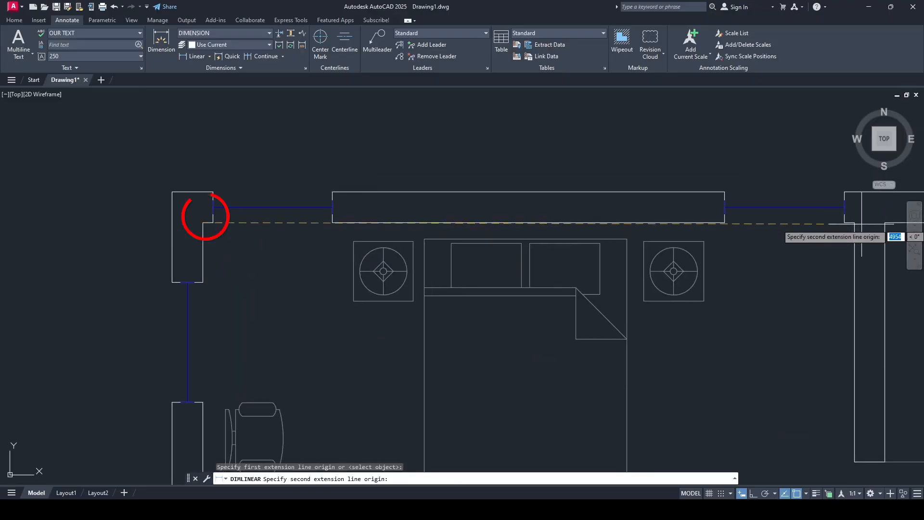
click(854, 222)
middle_drag(653, 92, 615, 199)
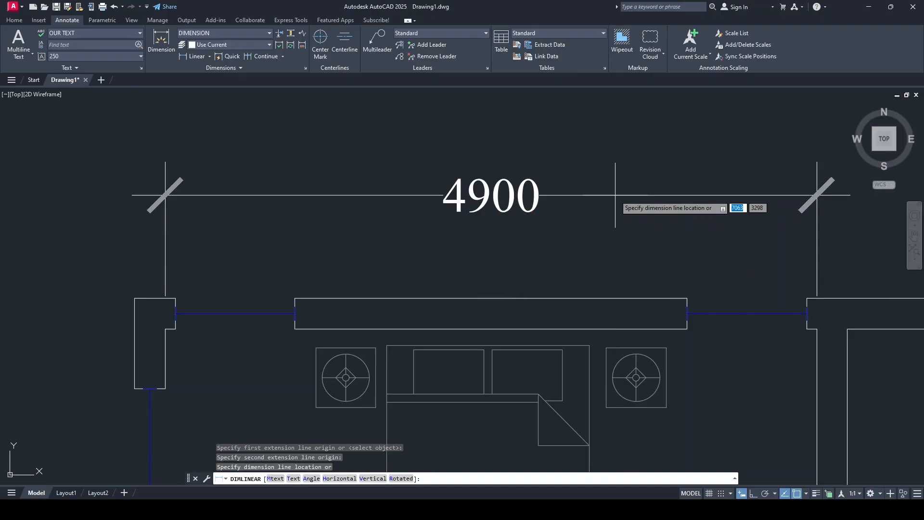
click(616, 194)
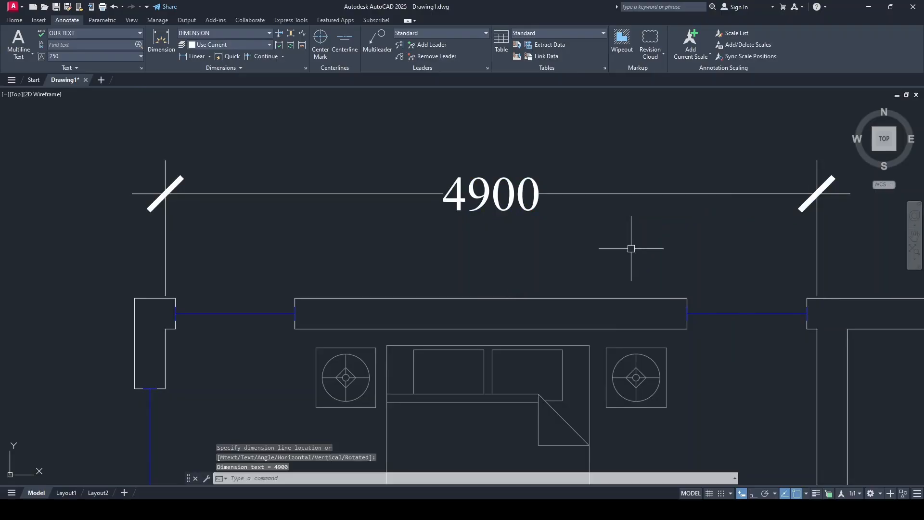
- Continue the bedroom's dimension chain to the dressing room's far wall and the large toilet's outer wall
scroll(560, 251, down, 4)
scroll(560, 251, down, 2)
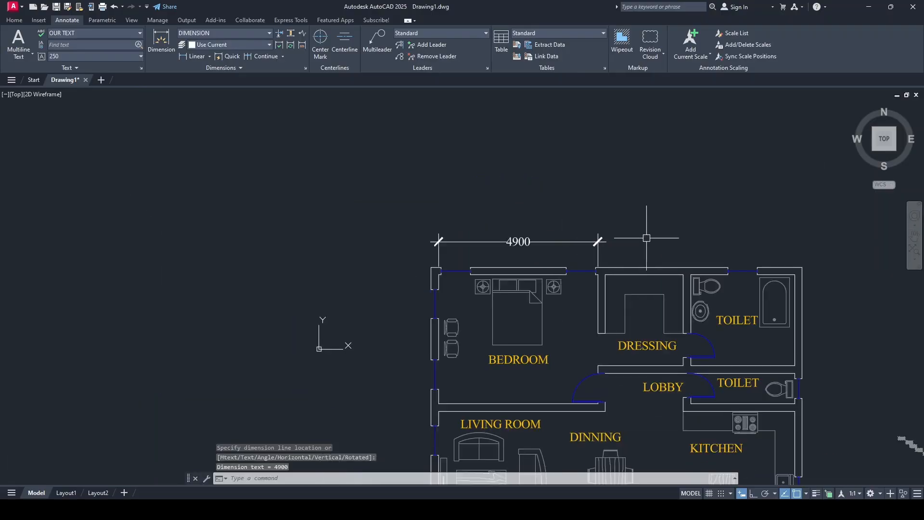
click(251, 56)
scroll(648, 262, up, 4)
click(680, 295)
middle_drag(732, 253, 480, 240)
click(726, 281)
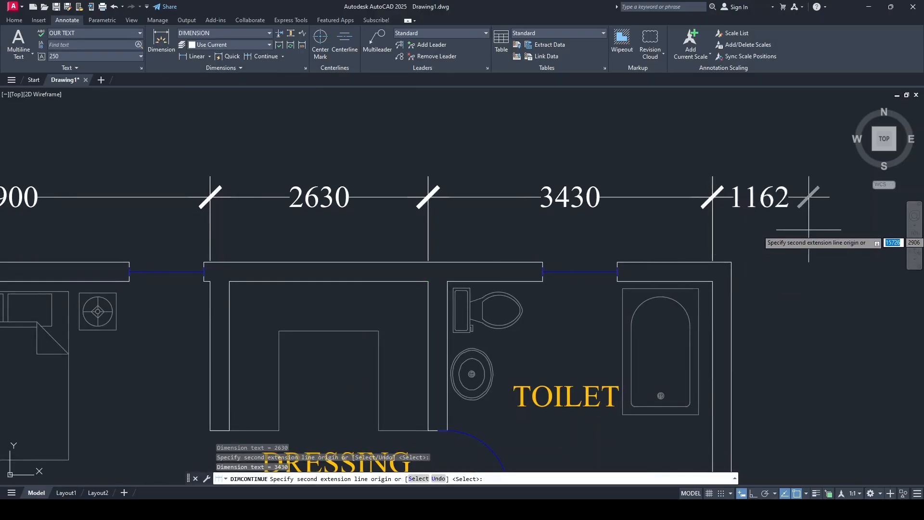
key(Return)
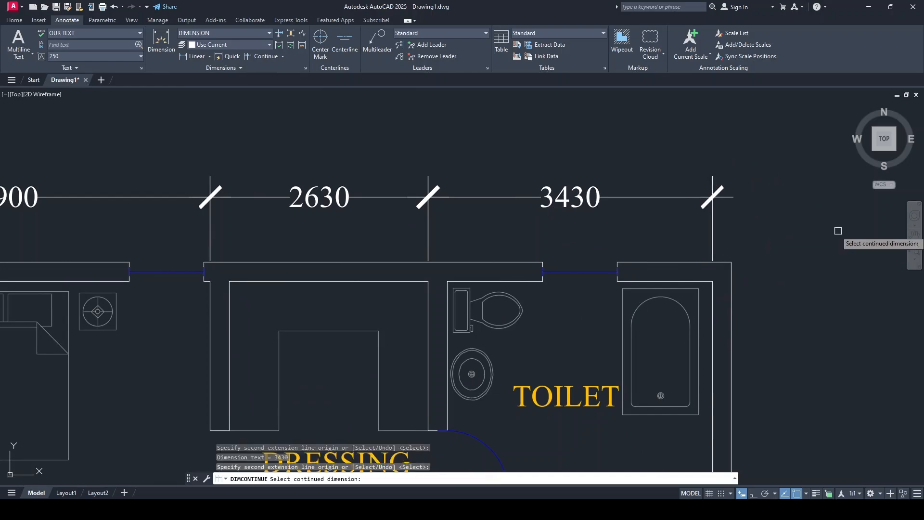
key(Escape)
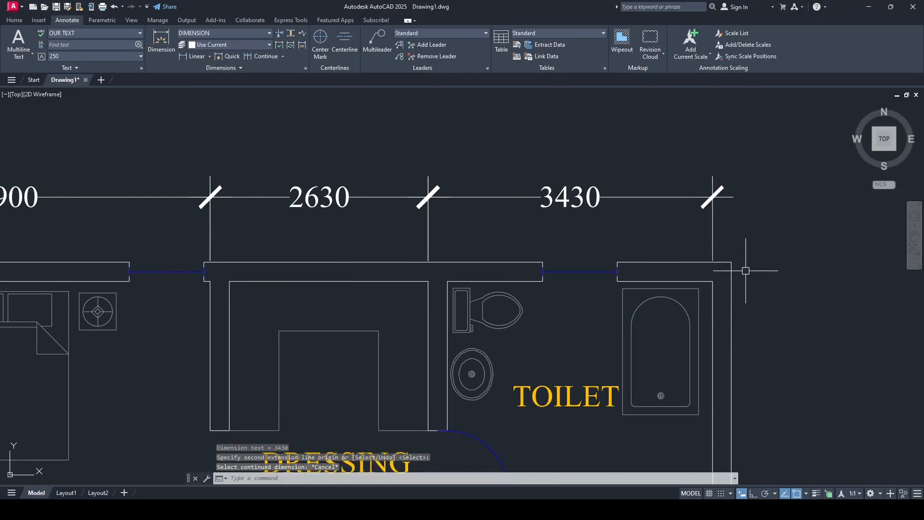
- Add a linear dimension for the house's overall outer width, placed above the room dimension chain
scroll(746, 270, down, 1)
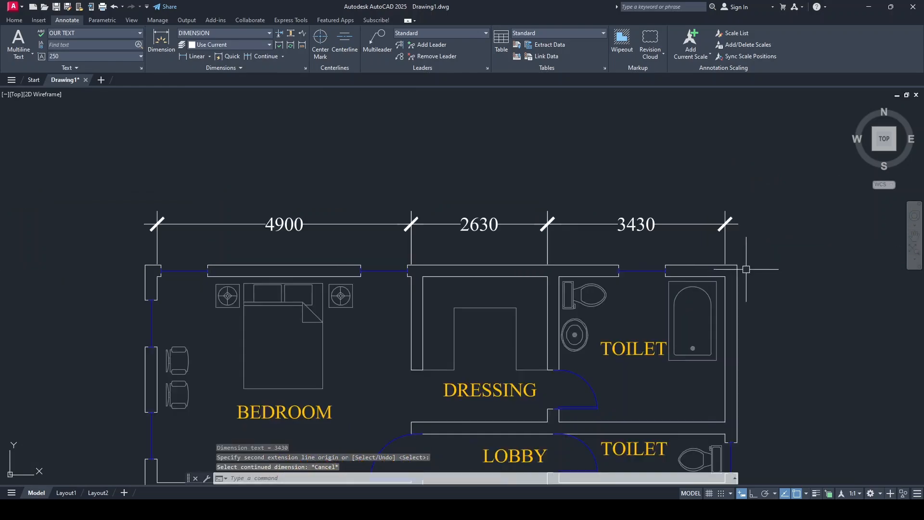
click(189, 57)
click(146, 265)
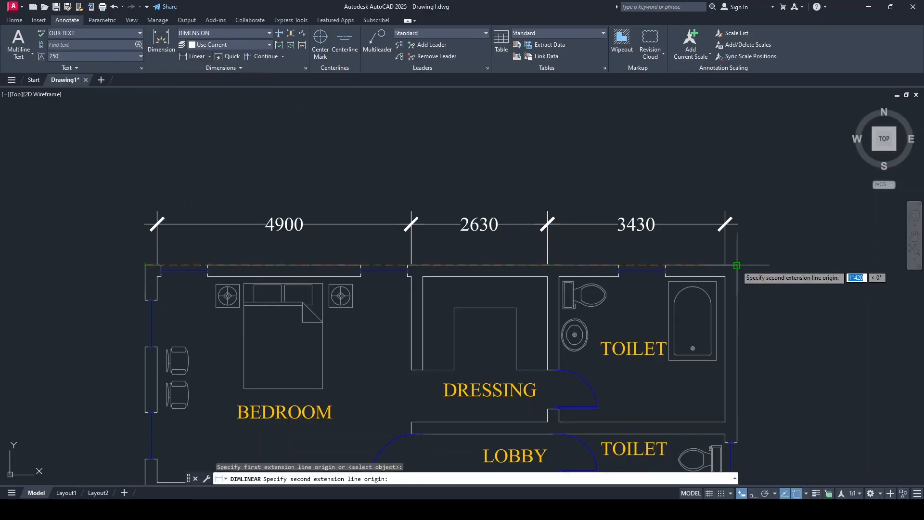
click(737, 265)
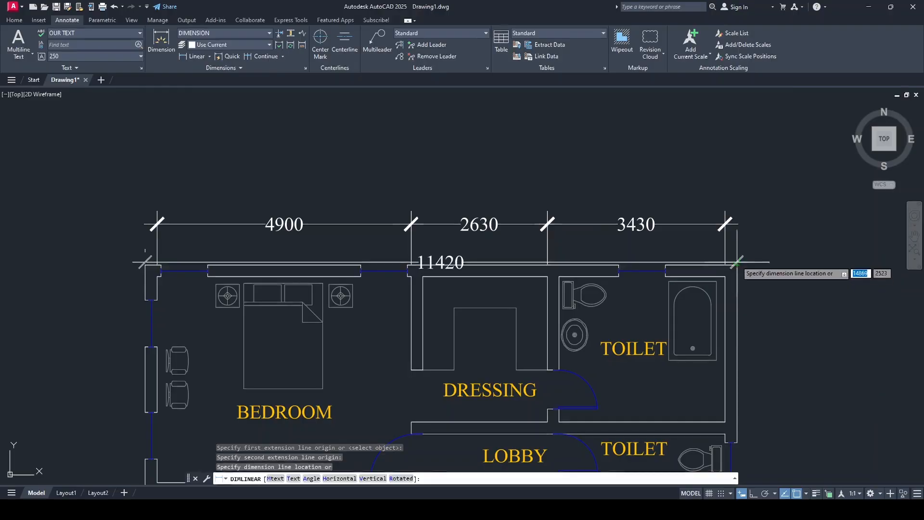
click(709, 188)
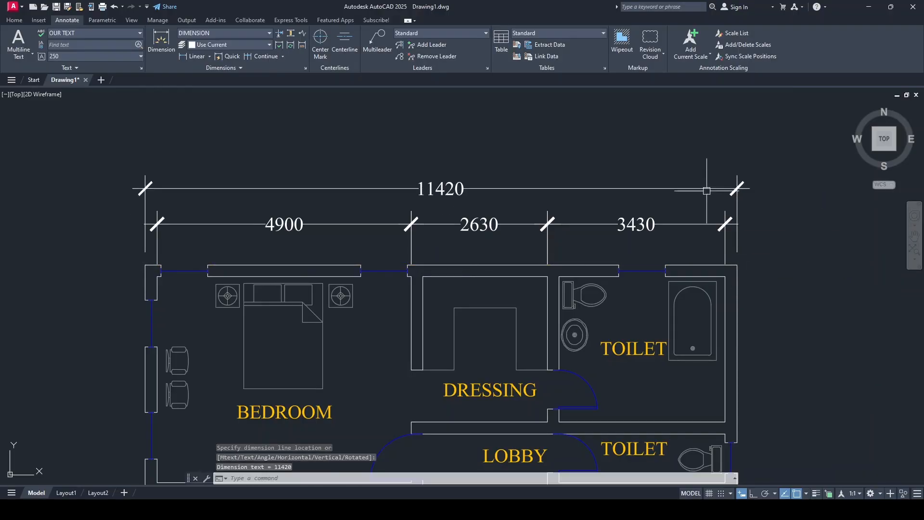
- Add a vertical linear dimension for the large toilet's inner height, placed outside the plan's east wall
scroll(646, 211, down, 3)
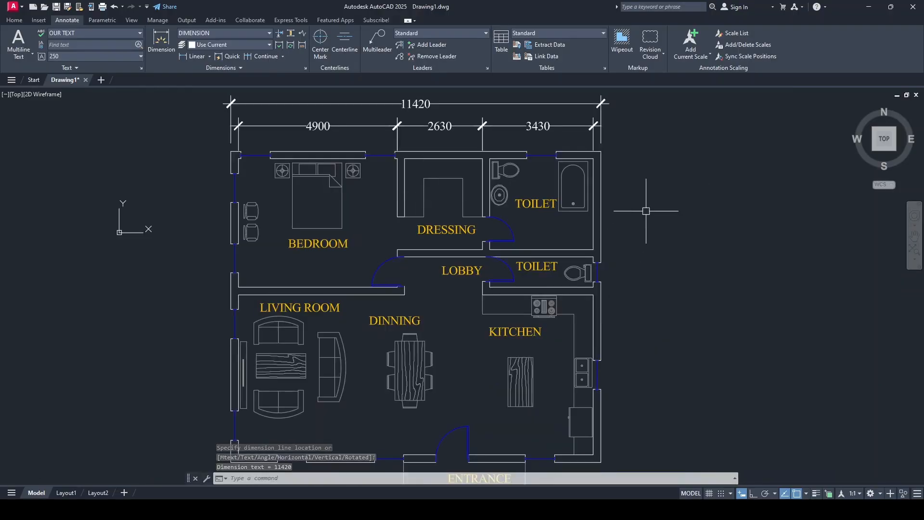
click(190, 58)
scroll(623, 163, up, 2)
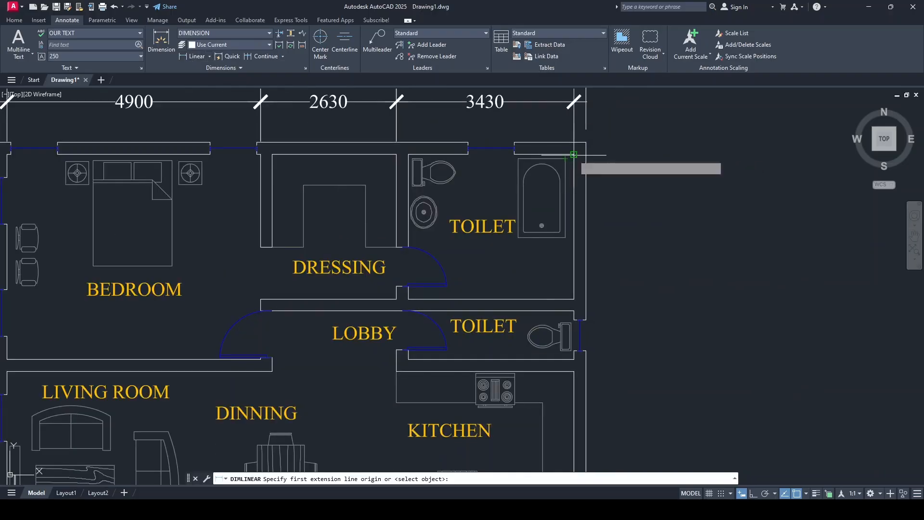
click(573, 154)
click(573, 299)
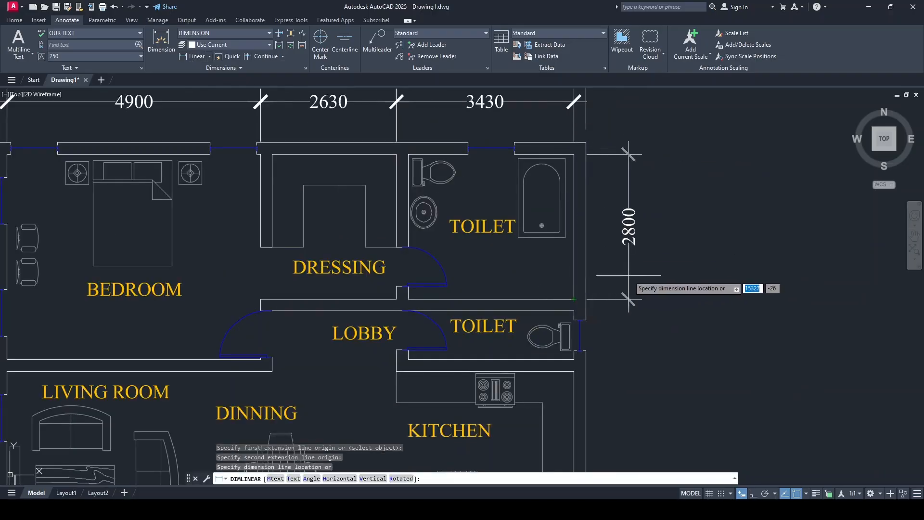
click(618, 278)
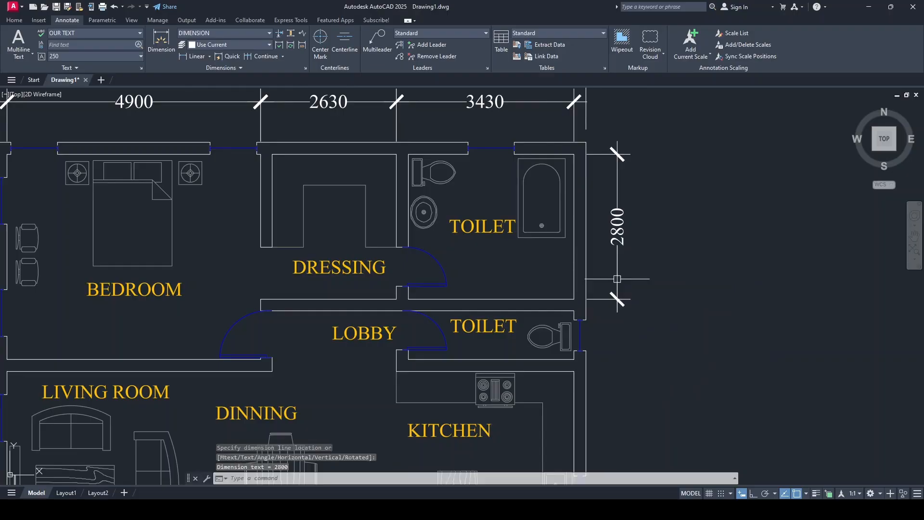
- Continue the large toilet's vertical dimension to the small toilet's south wall and the kitchen's south wall
click(258, 56)
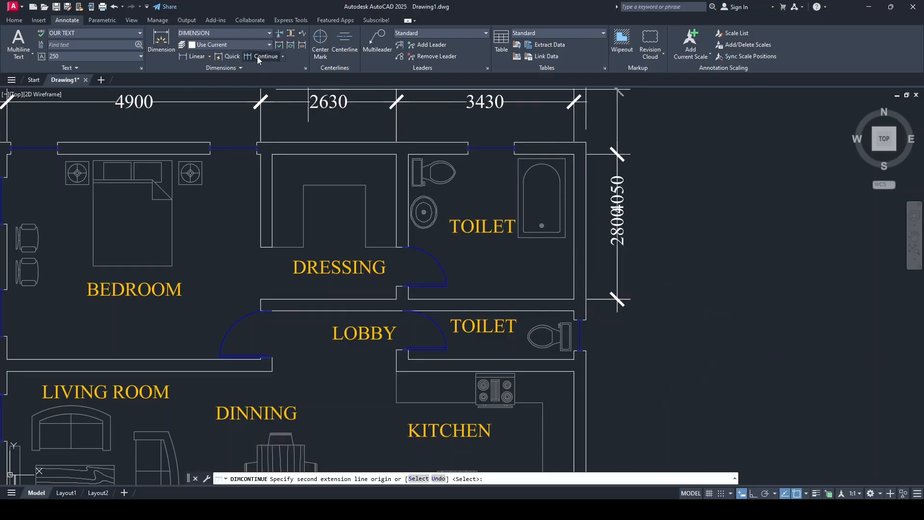
click(574, 360)
middle_drag(600, 371, 610, 99)
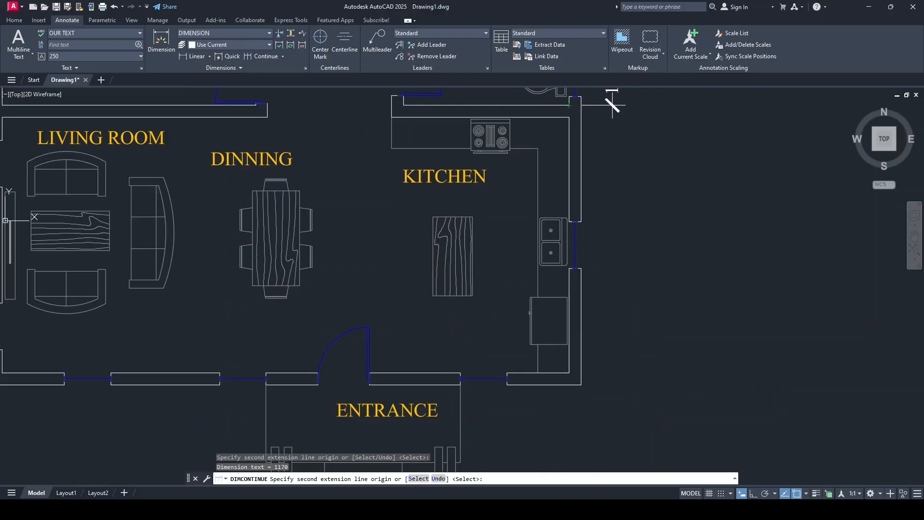
click(612, 103)
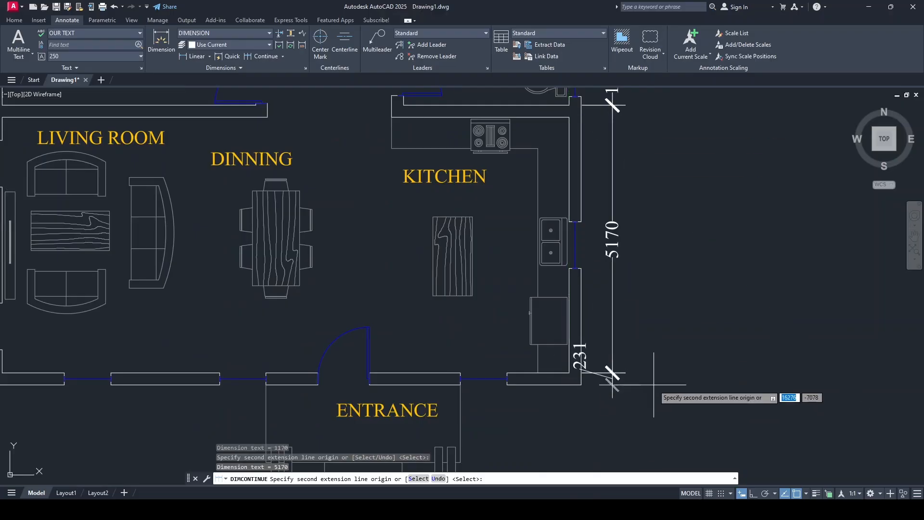
key(Return)
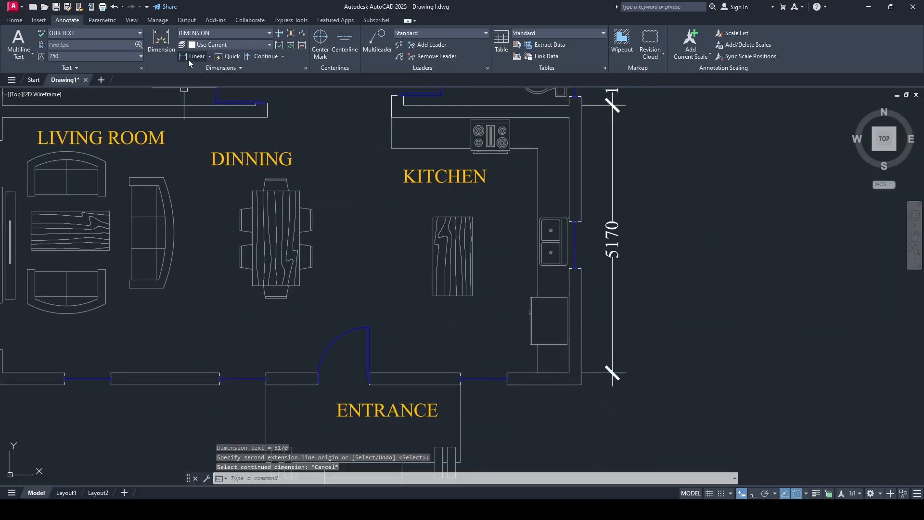
- Add a vertical linear dimension for the house's overall outer height, placed east of the room dimension chain
click(189, 60)
click(581, 385)
scroll(583, 385, down, 5)
scroll(589, 285, up, 8)
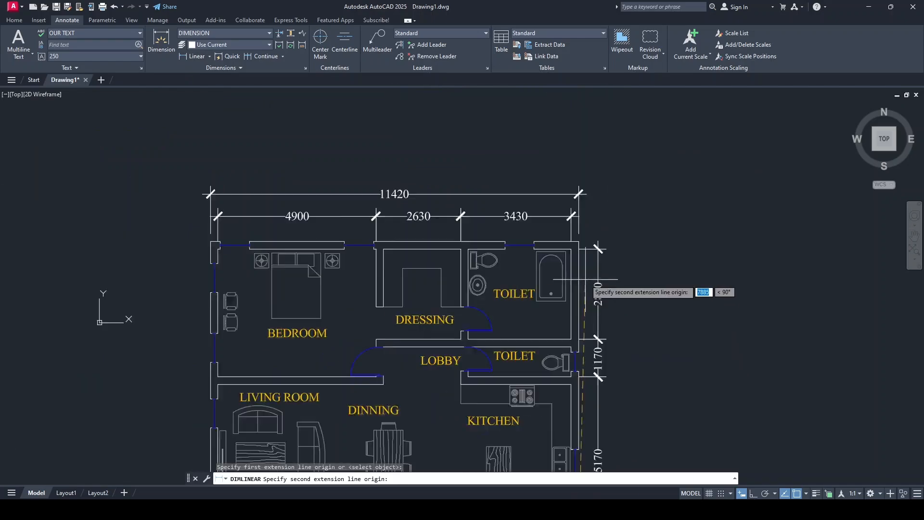
click(562, 181)
scroll(631, 219, down, 4)
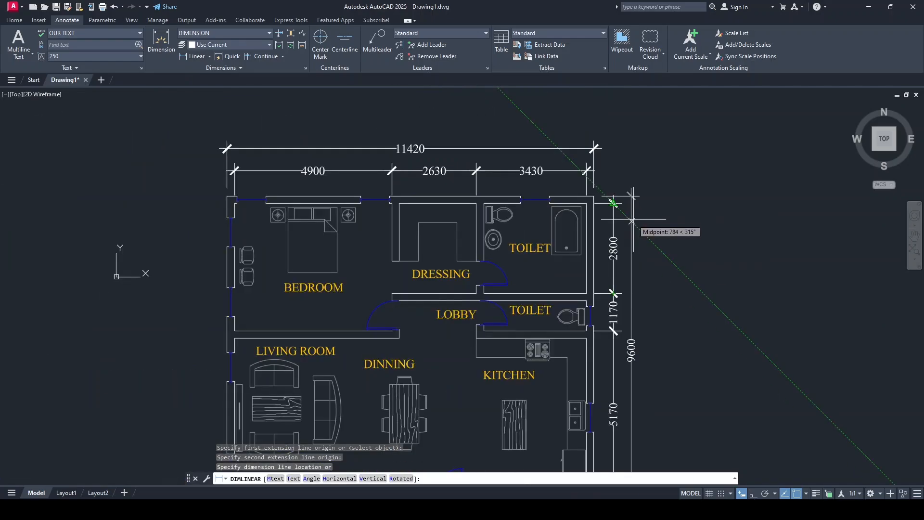
click(634, 219)
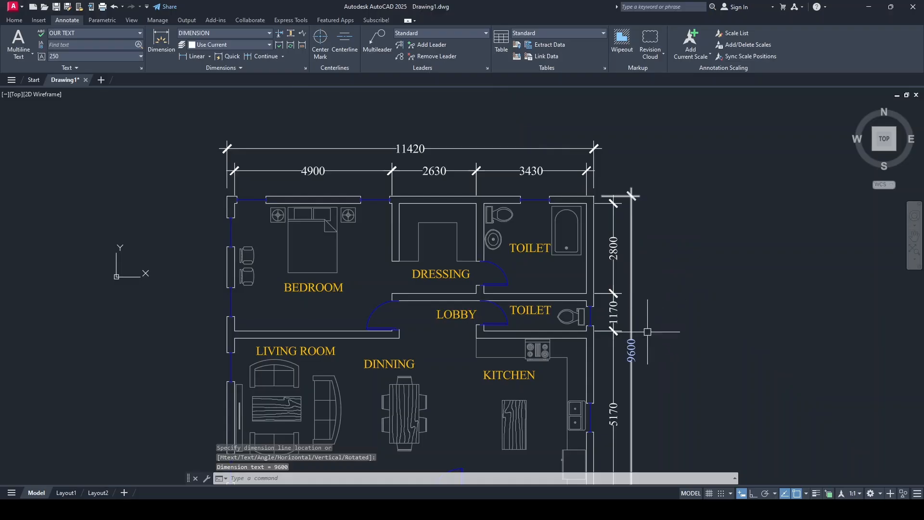
- Add a linear dimension for the house's overall outer width, placed below the entrance steps
middle_drag(655, 426, 678, 299)
middle_drag(387, 421, 394, 363)
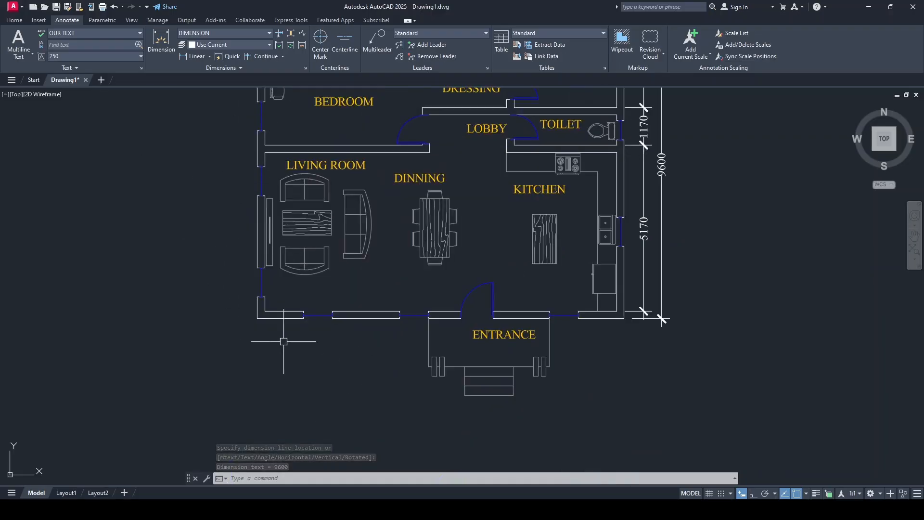
click(196, 55)
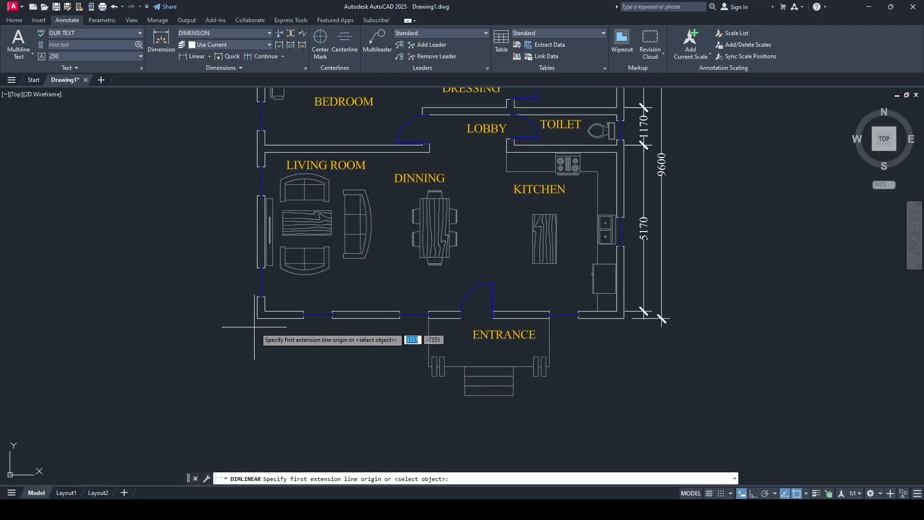
click(258, 318)
click(624, 318)
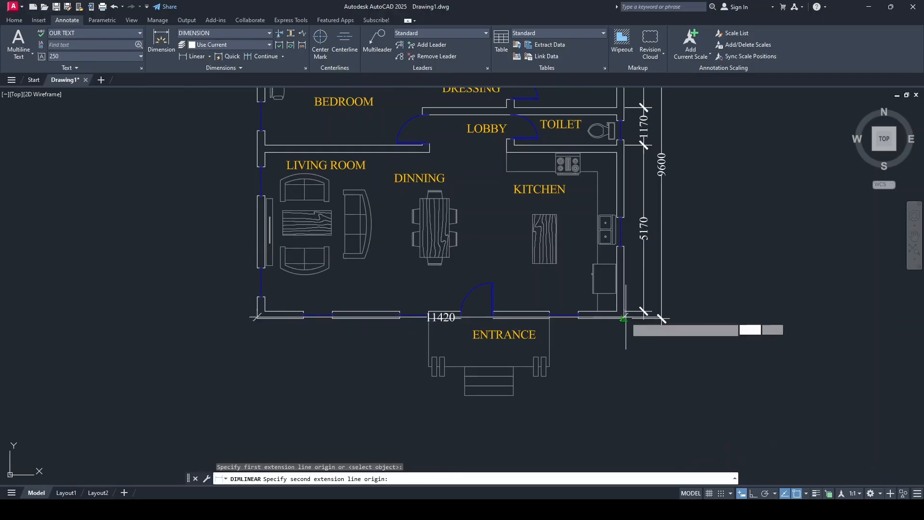
click(626, 408)
- Add a vertical linear dimension for the bedroom's inner height, placed outside the plan's west wall
scroll(640, 424, down, 3)
scroll(380, 289, up, 3)
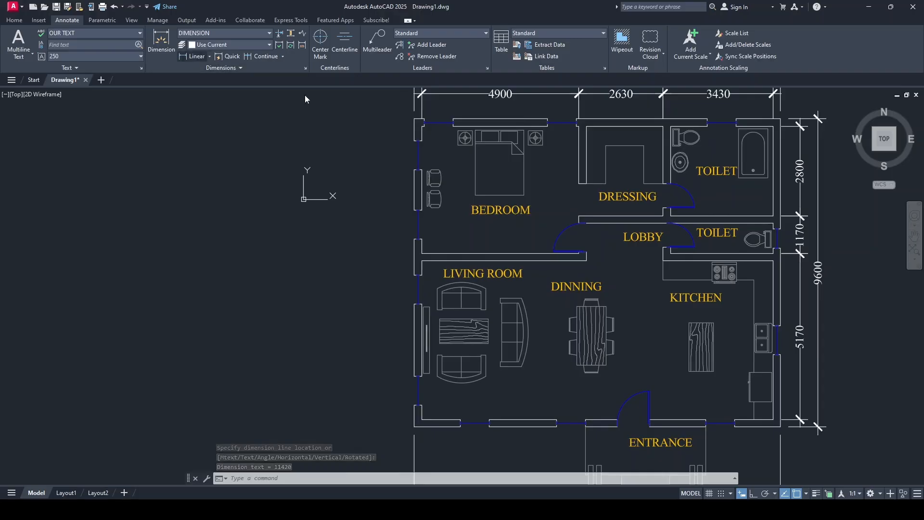
key(Return)
scroll(417, 119, up, 5)
click(417, 119)
scroll(418, 149, down, 3)
click(418, 345)
click(382, 338)
- Continue the bedroom's vertical dimension to the inner face of the living room's south wall
text(dco)
key(Return)
scroll(354, 299, down, 3)
scroll(361, 375, up, 3)
click(391, 363)
key(Return)
key(Escape)
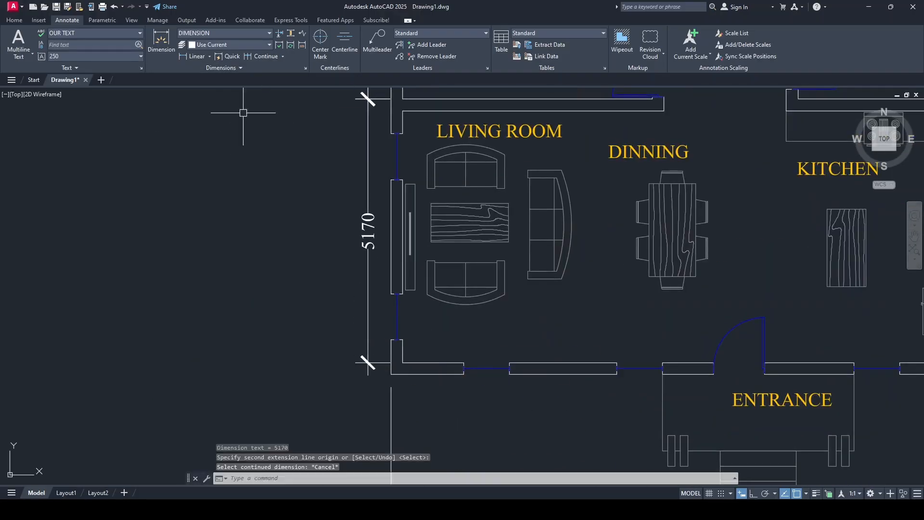
- Add a vertical linear dimension for the house's overall outer height, placed west of the bedroom and living room dimension chain
click(195, 56)
click(391, 374)
scroll(391, 374, down, 3)
scroll(404, 130, up, 5)
click(359, 131)
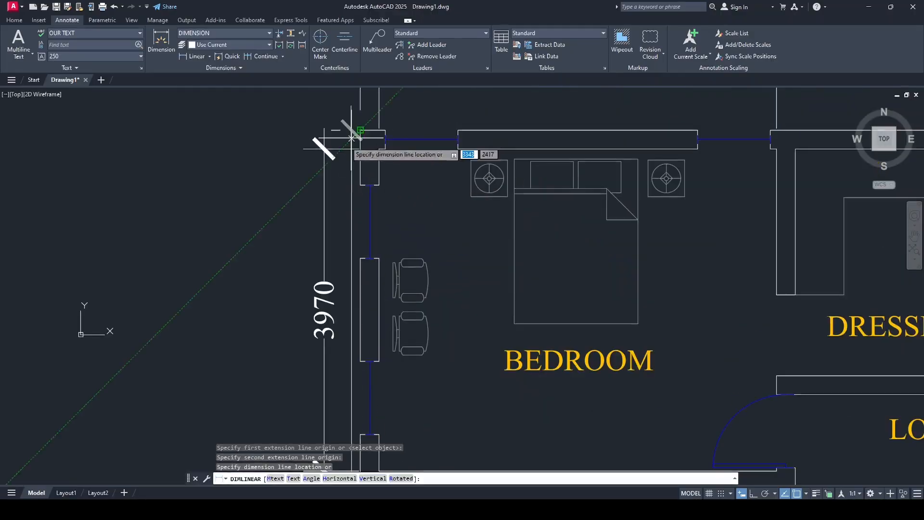
scroll(332, 152, down, 2)
scroll(299, 139, down, 5)
click(356, 176)
middle_drag(344, 212, 321, 291)
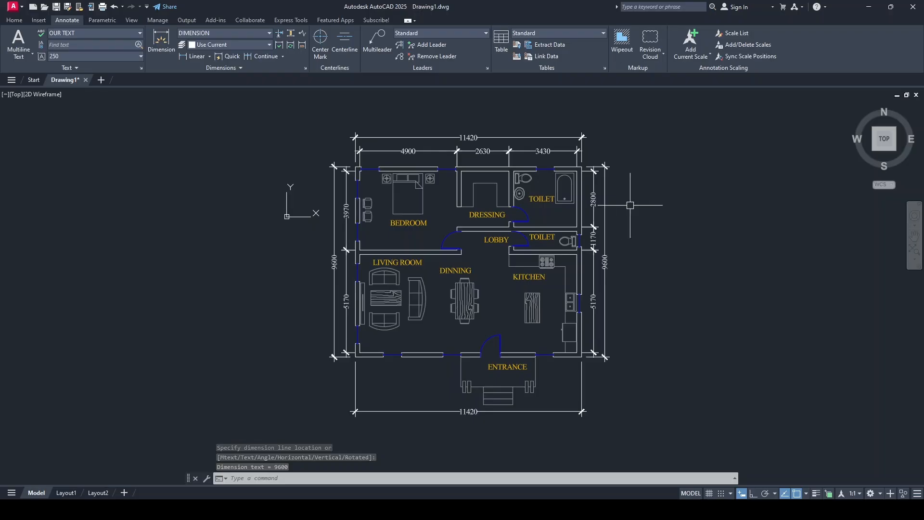
- Fit the whole floor plan in view and make HATCH the current layer
middle_click(665, 210)
middle_click(665, 209)
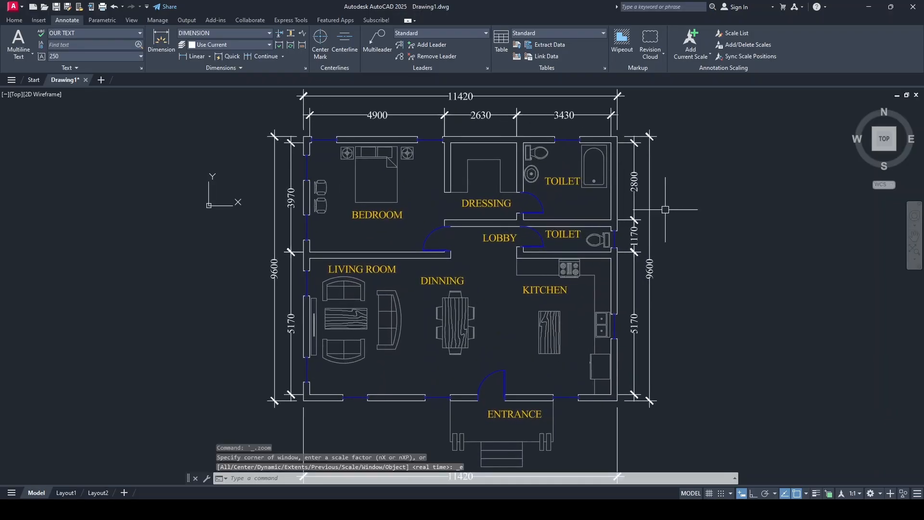
click(16, 23)
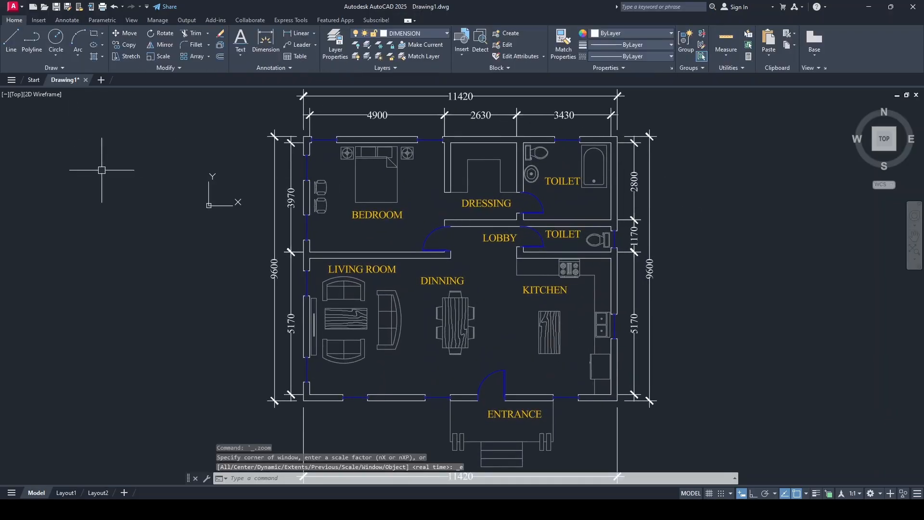
click(398, 33)
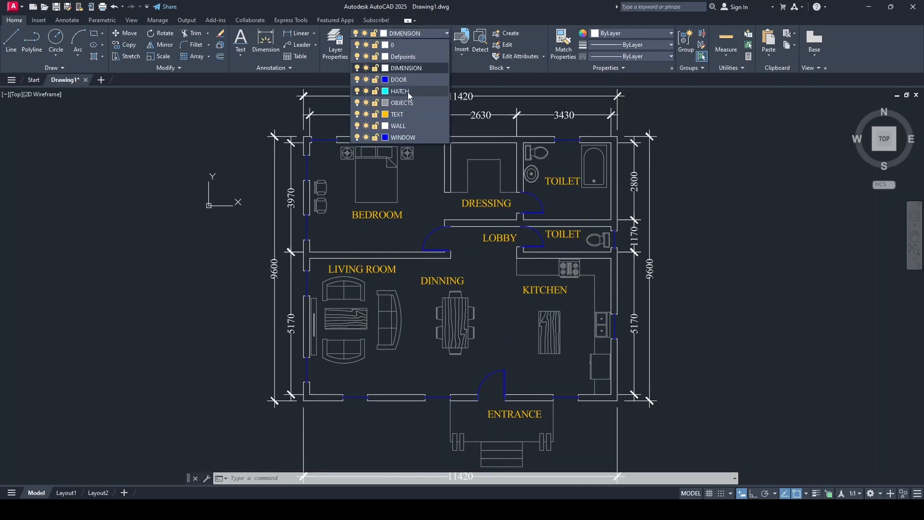
click(408, 92)
- Start a hatch with the SOLID pattern and fill the plan's northwest wall corner and the bedroom's north wall segment
click(94, 57)
click(103, 59)
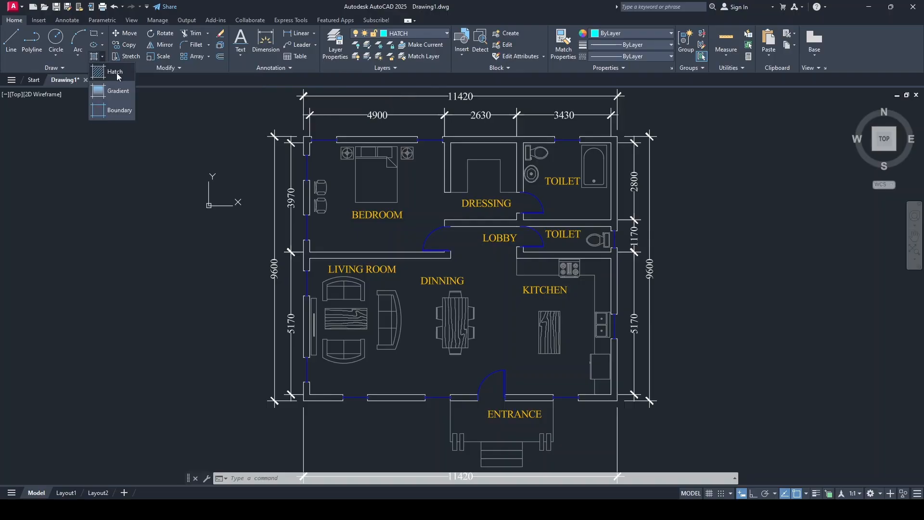
click(116, 72)
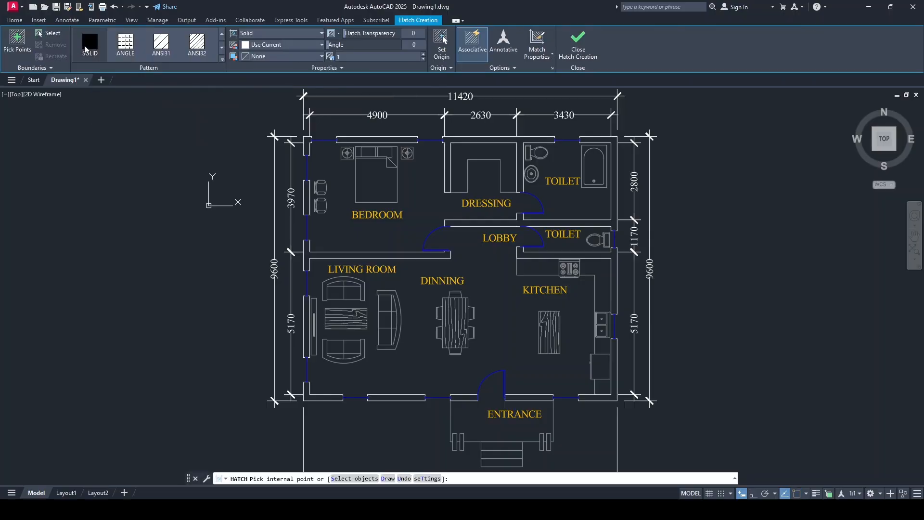
click(90, 46)
scroll(318, 140, up, 4)
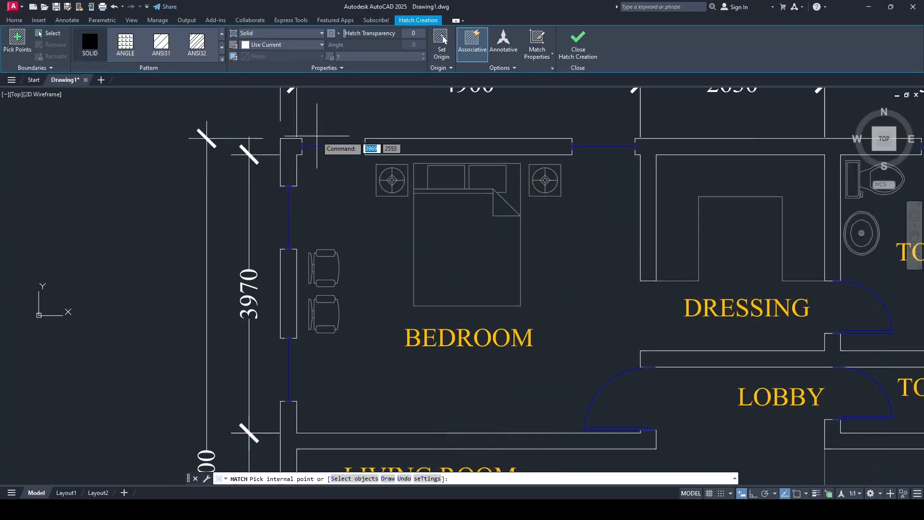
click(413, 150)
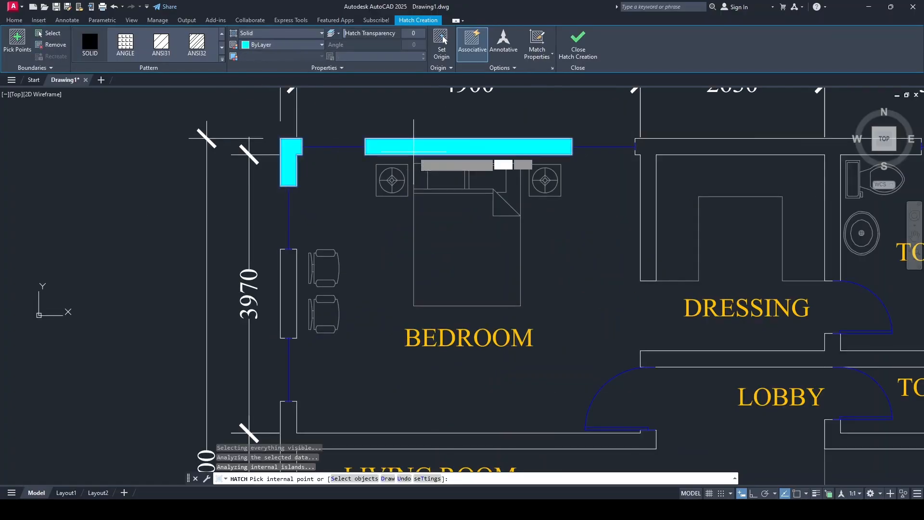
click(663, 146)
scroll(681, 289, down, 4)
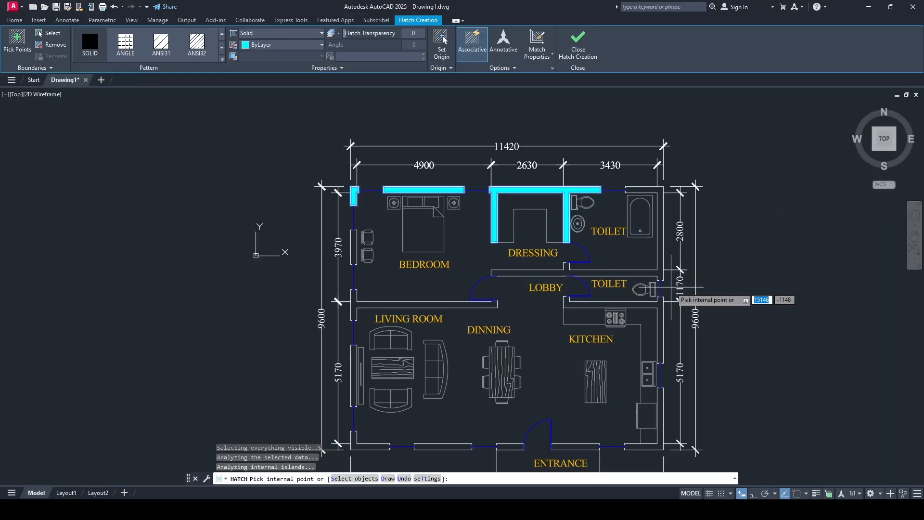
scroll(614, 279, up, 5)
click(646, 271)
scroll(647, 272, down, 4)
scroll(589, 304, up, 5)
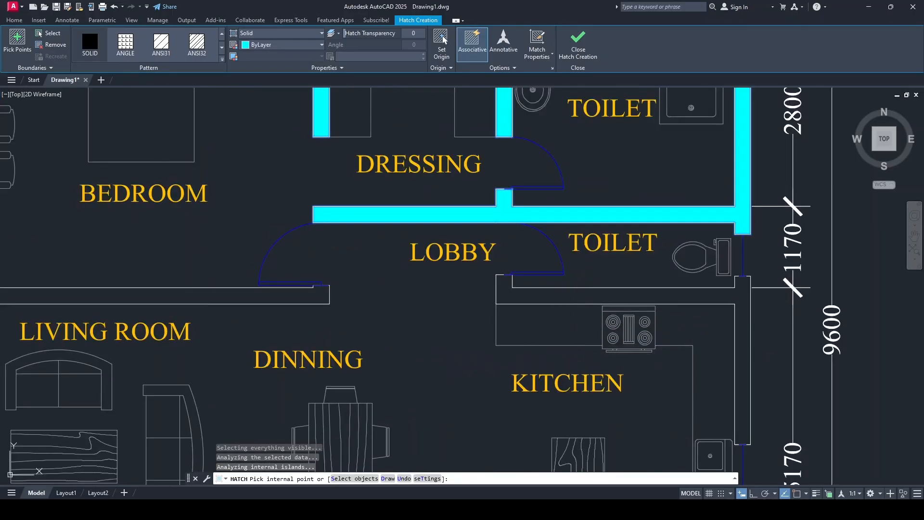
click(453, 344)
scroll(476, 321, down, 4)
scroll(456, 316, up, 3)
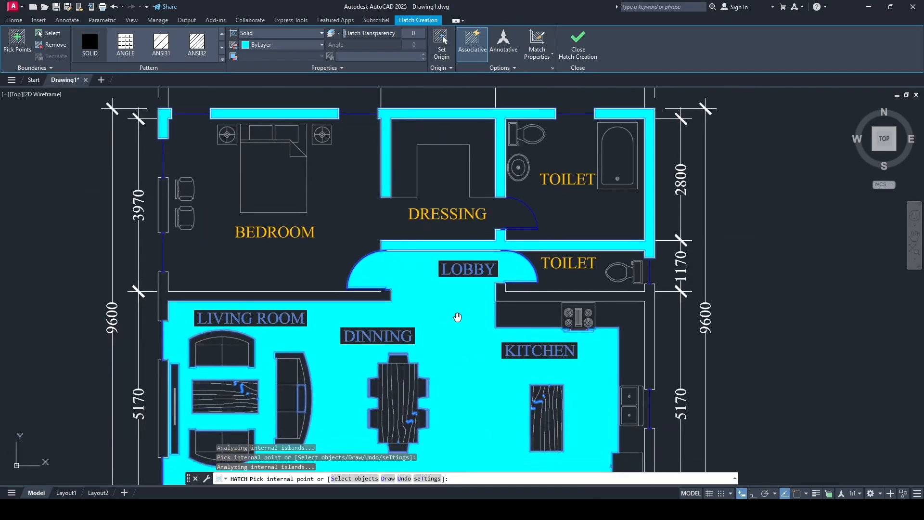
click(405, 480)
- Fill the dressing room, toilet, lobby and kitchen walls, the bedroom–living room wall and the bedroom's west wall segment with the solid hatch
middle_drag(516, 101, 456, 213)
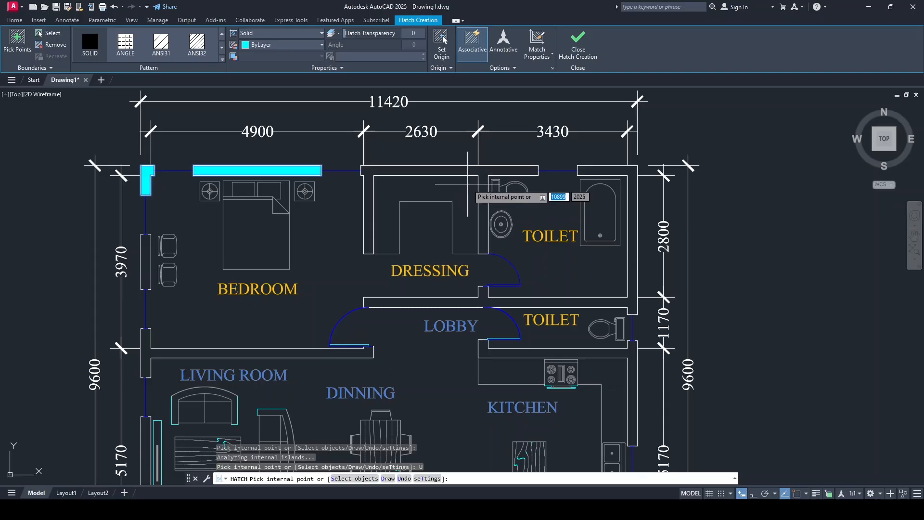
click(480, 173)
click(633, 311)
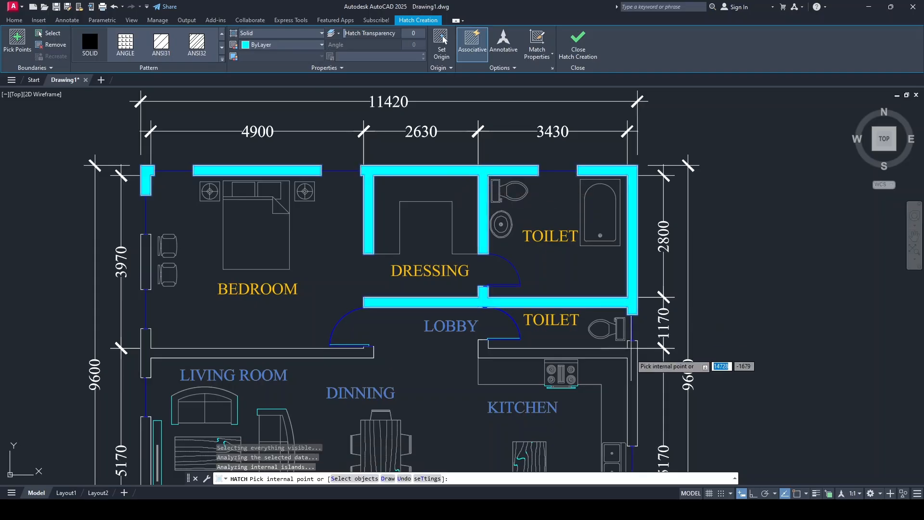
click(631, 362)
click(337, 353)
click(145, 263)
- Fill the living room's west wall and all south wall segments up to the kitchen corner, and finish the hatch
middle_drag(242, 347, 260, 163)
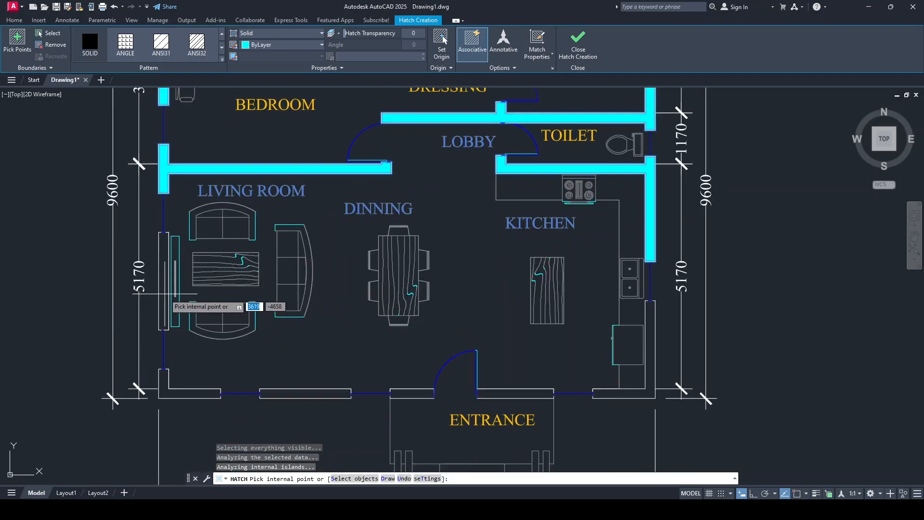
click(165, 299)
click(191, 394)
click(426, 394)
click(539, 394)
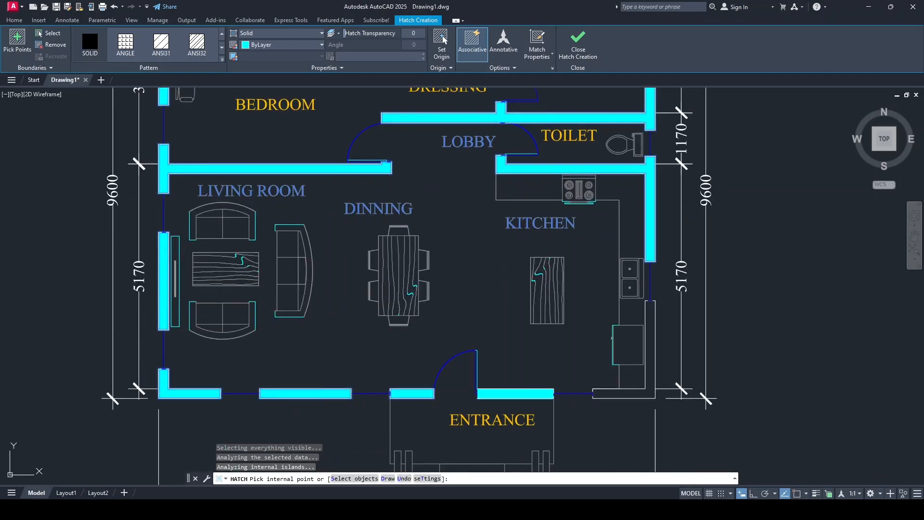
click(602, 394)
middle_drag(587, 303, 575, 332)
scroll(574, 332, down, 2)
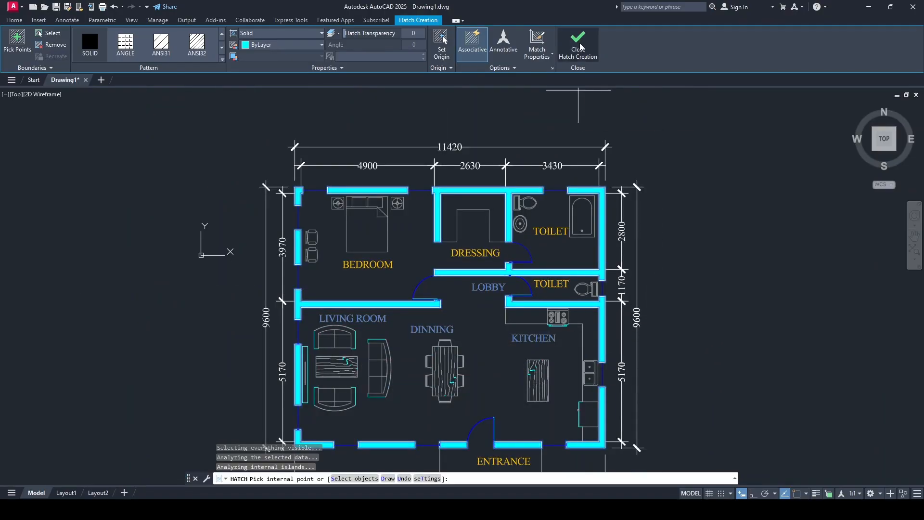
click(594, 56)
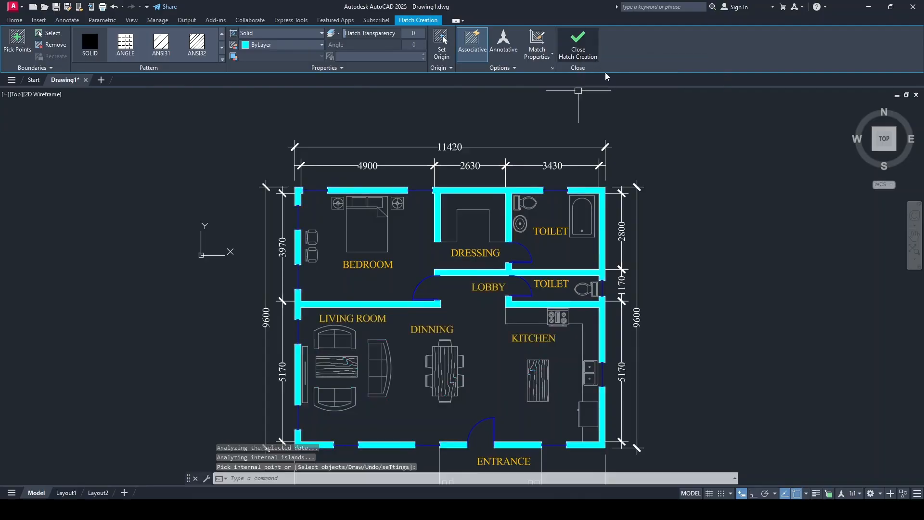
- Fit the whole plan in view and save the drawing in Documents as "1 BEDROOM OFFSET METHOD"
middle_click(730, 259)
middle_click(729, 259)
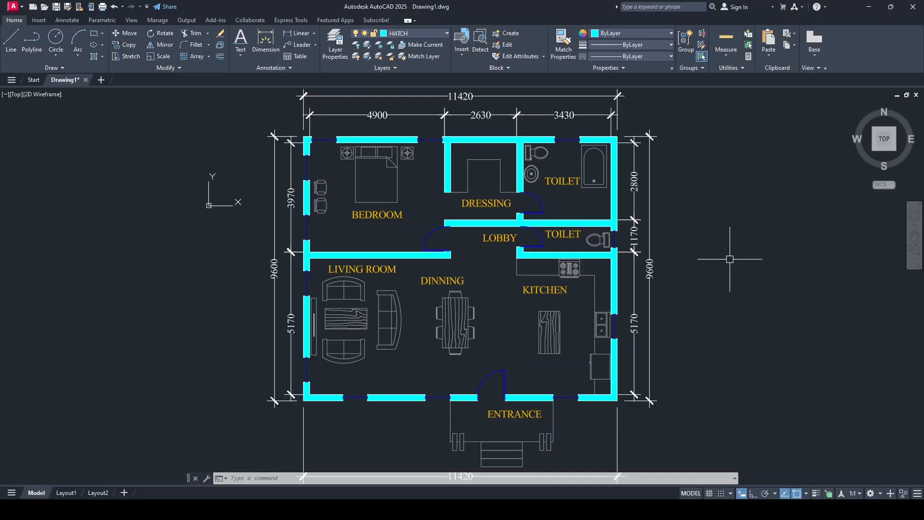
click(57, 7)
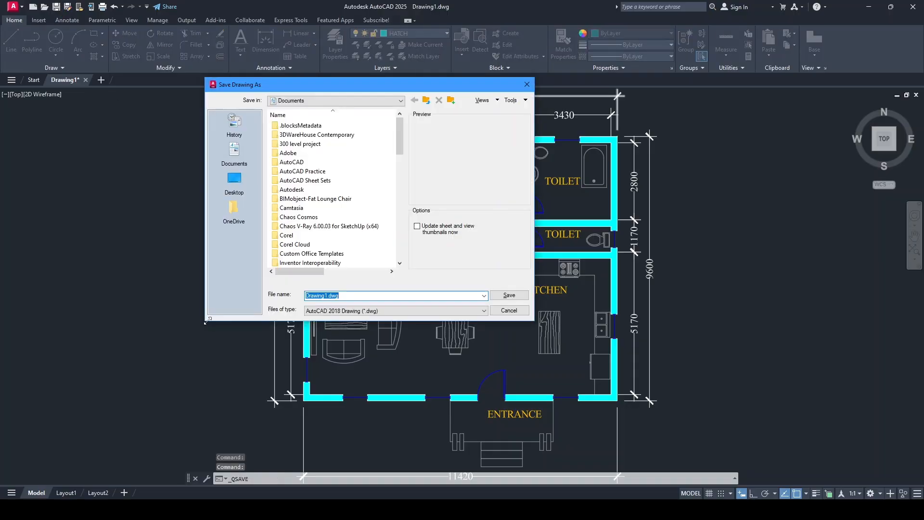
text(1 BEDROOM OFFSET METHOD)
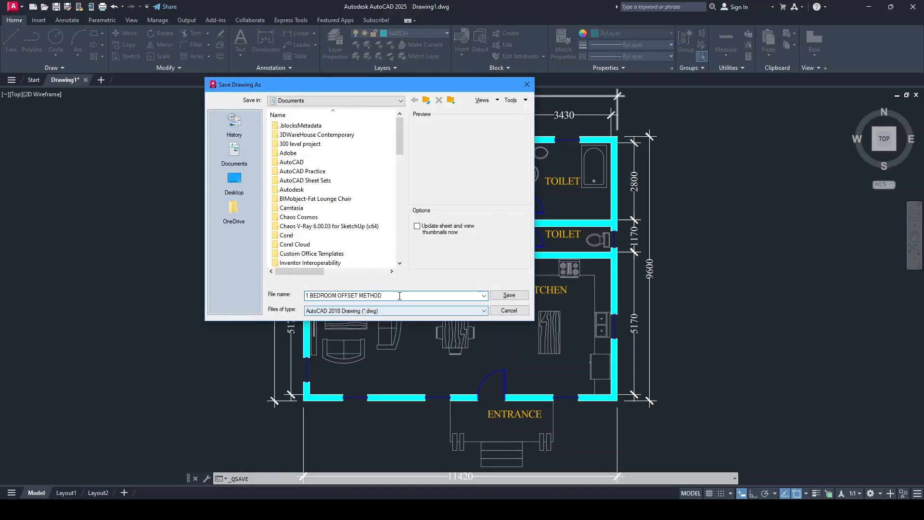
click(502, 297)
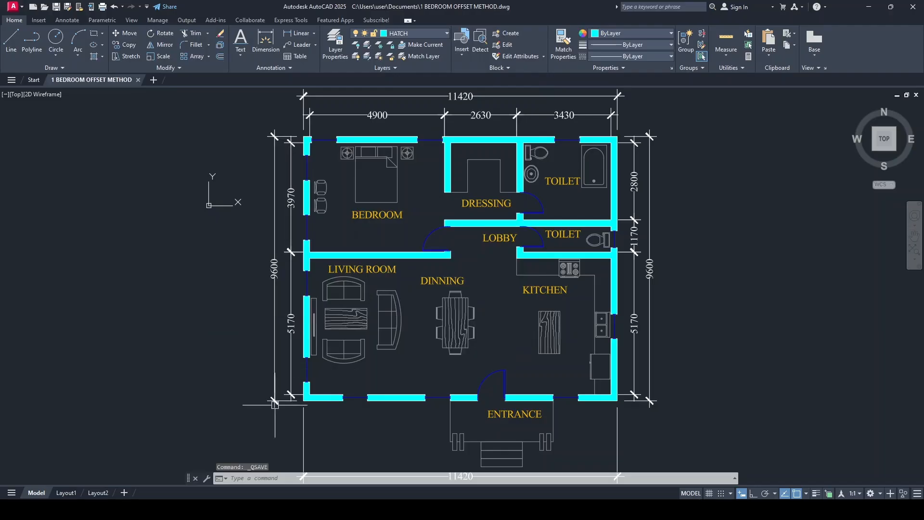
- Open Layout1 and assign the viewport border to the Defpoints layer
click(67, 493)
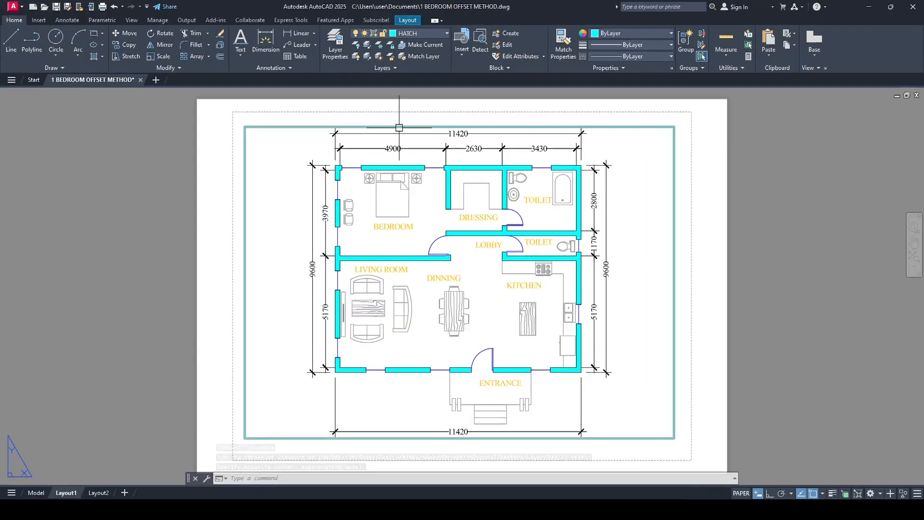
click(399, 128)
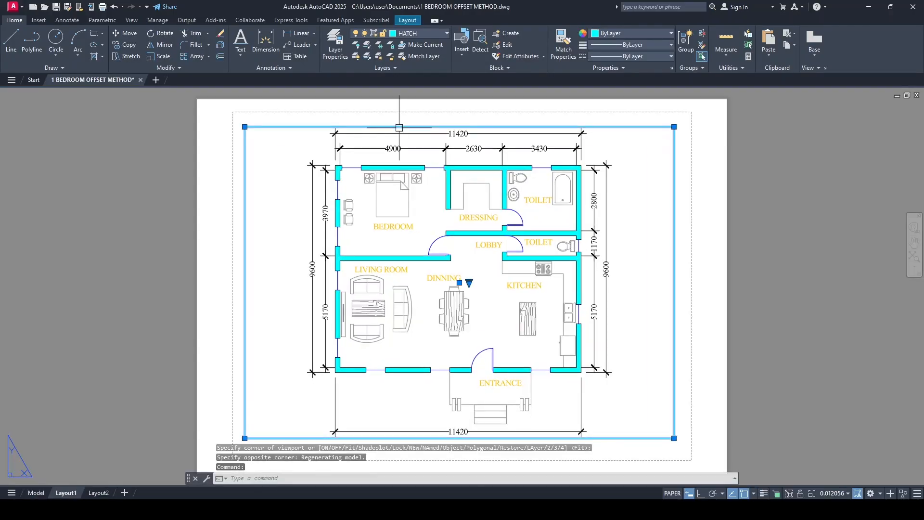
click(411, 33)
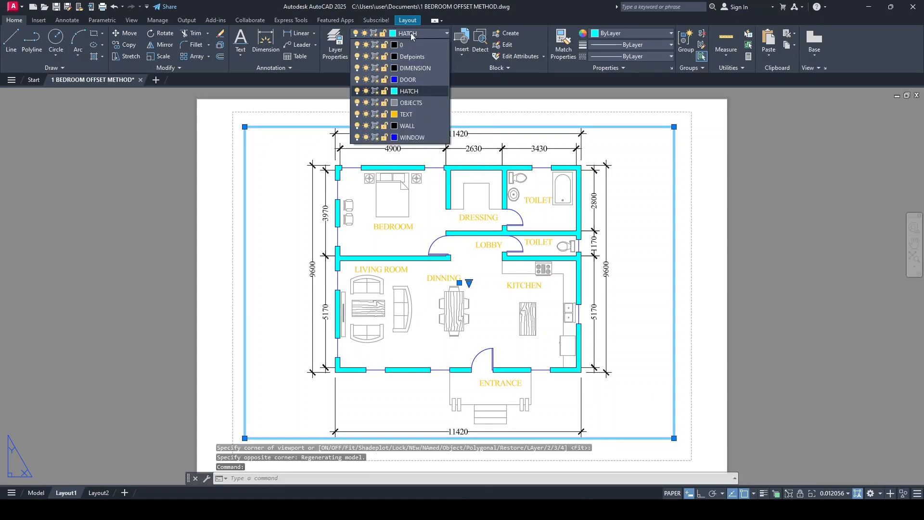
click(414, 57)
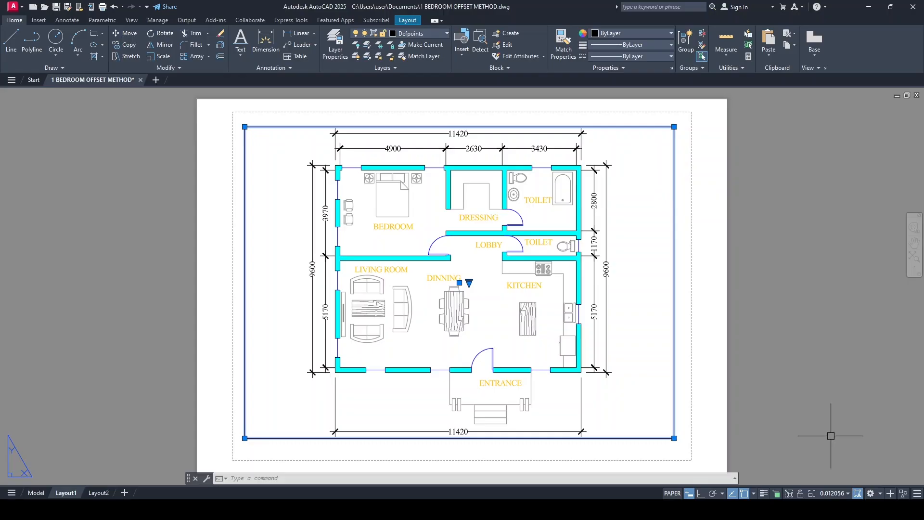
- Set the viewport scale to 1:100, reposition the plan within the viewport, and return to paper space
click(836, 494)
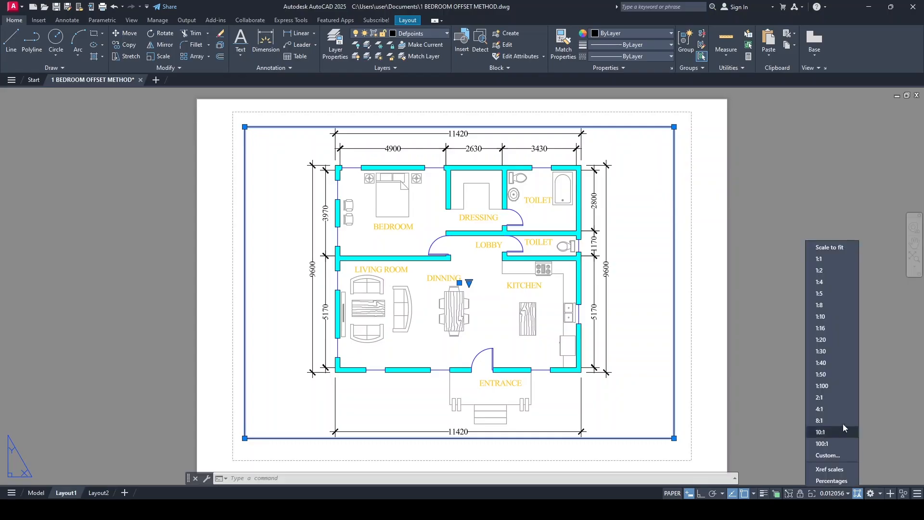
click(850, 390)
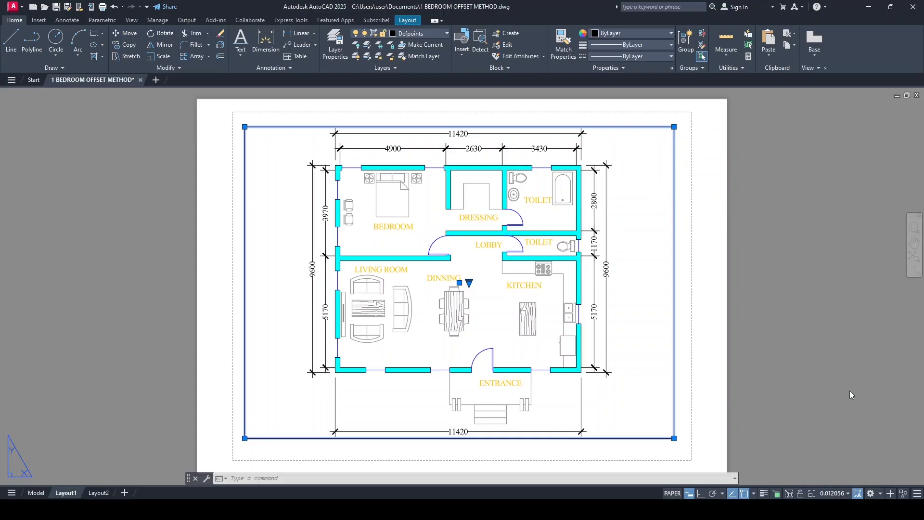
double_click(624, 254)
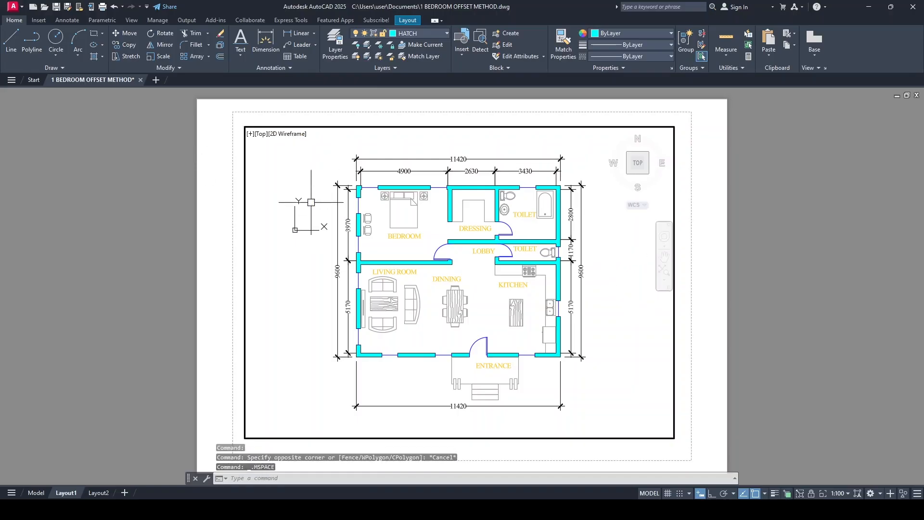
middle_drag(624, 282, 604, 287)
double_click(93, 217)
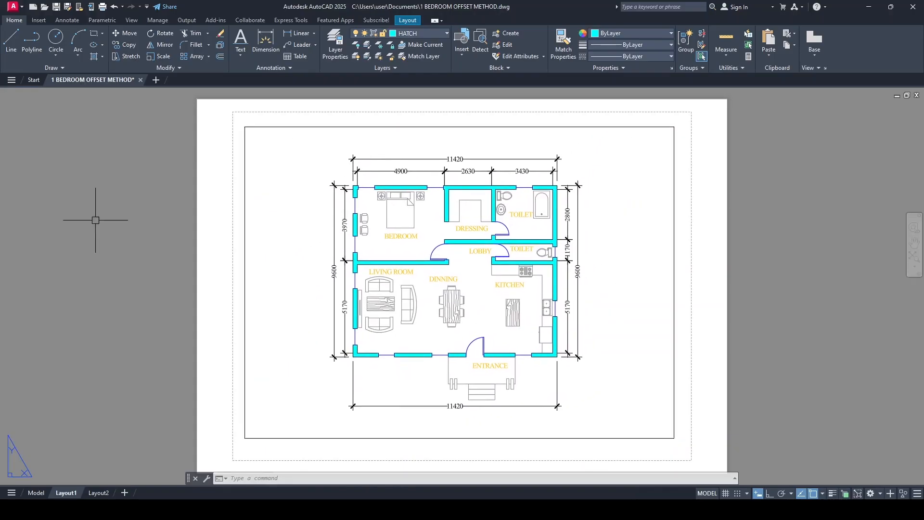
- Set up the Layout1 plot with DWG To PDF.pc3, ISO A4 (210.00 x 297.00 MM) paper and the acad.ctb plot style table
click(102, 8)
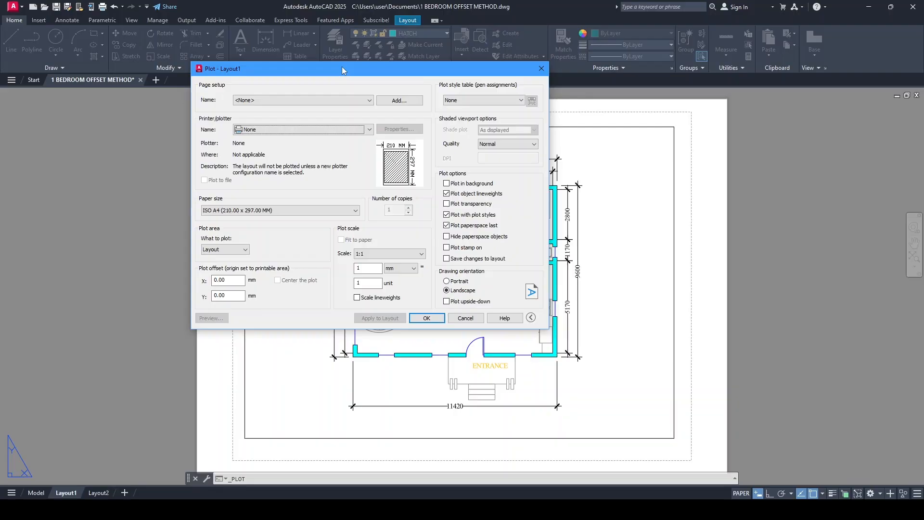
drag(341, 69, 484, 131)
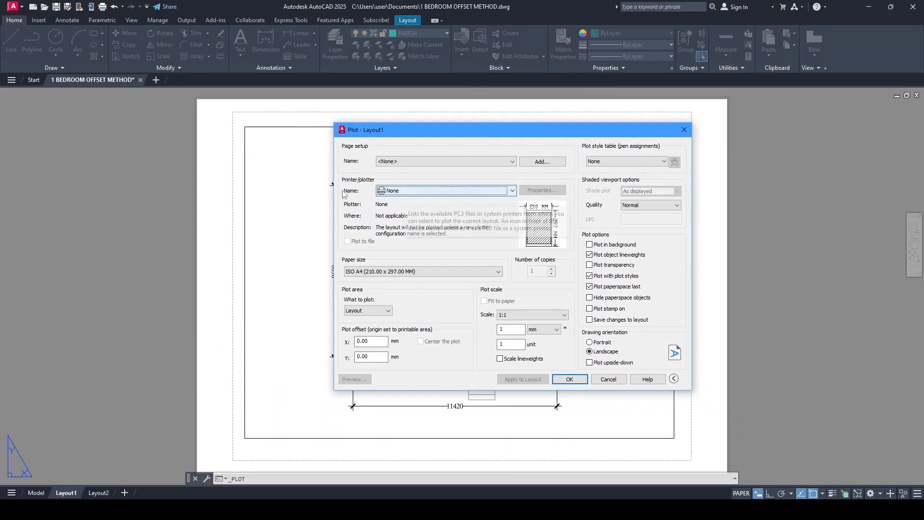
click(426, 191)
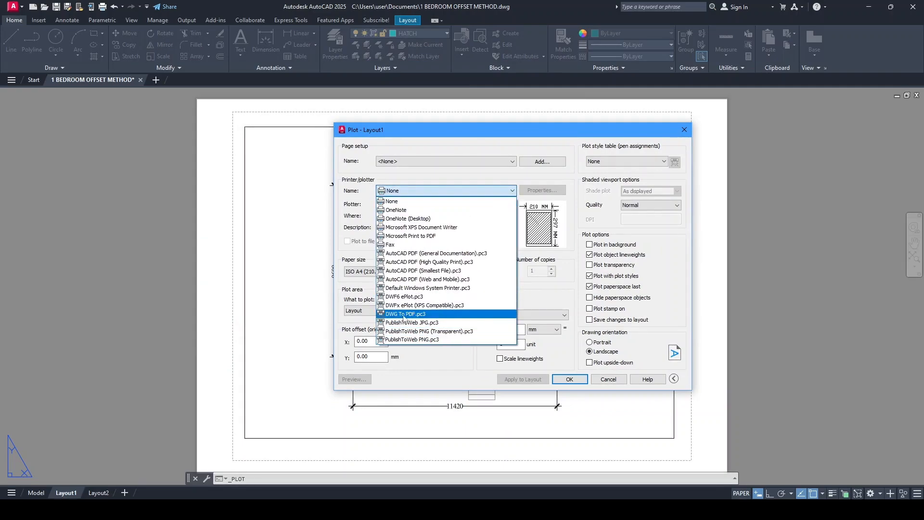
click(438, 315)
click(392, 272)
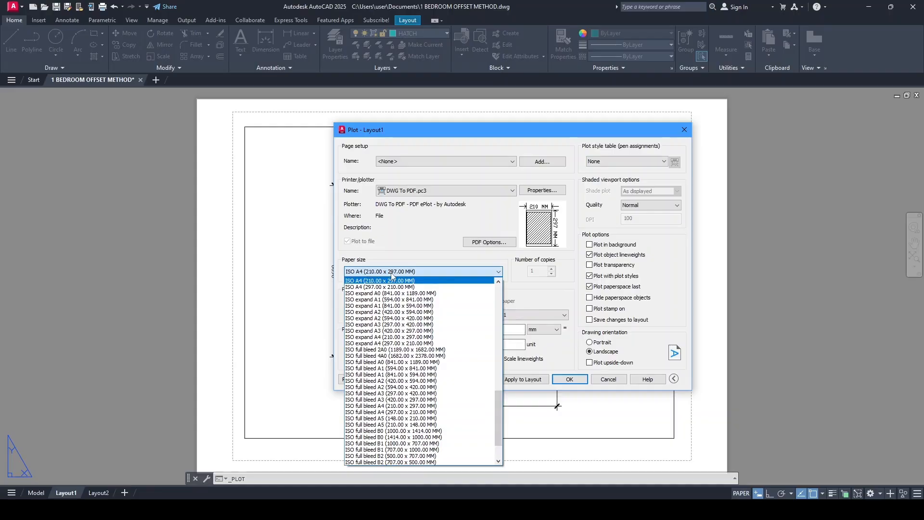
scroll(394, 320, up, 5)
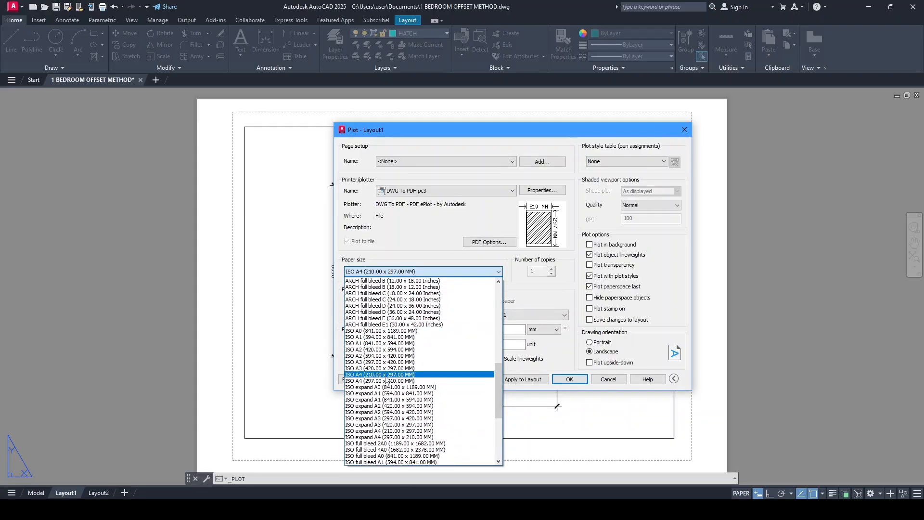
click(385, 375)
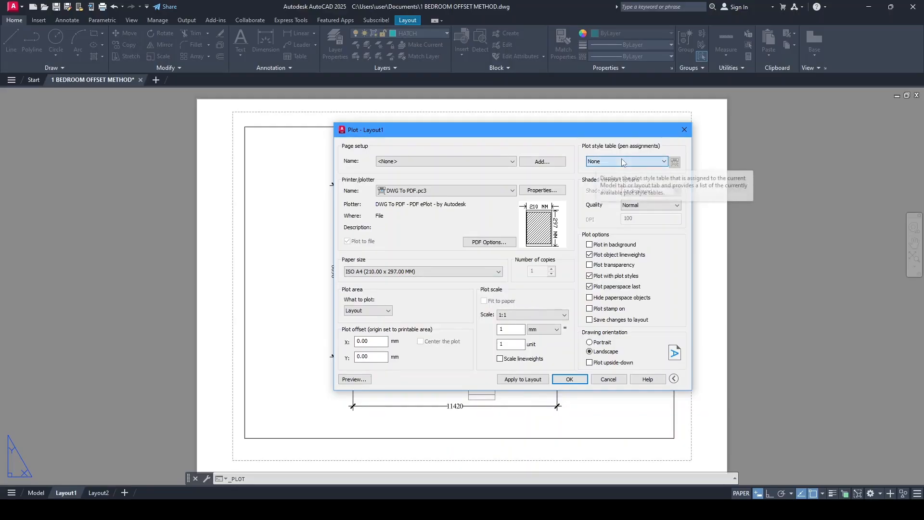
click(603, 163)
click(609, 184)
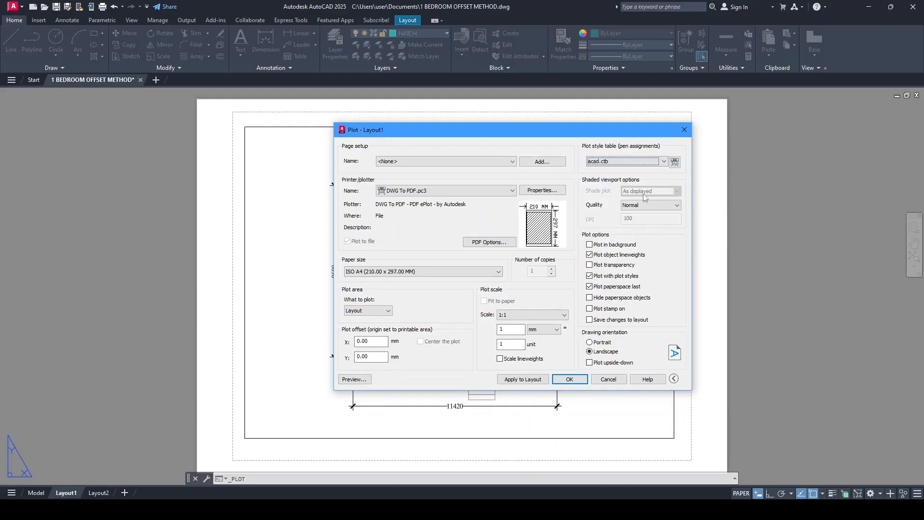
- Preview the plot and output it to Documents as the PDF "1 bedroom offset method-Layout1 COLORED"
click(354, 379)
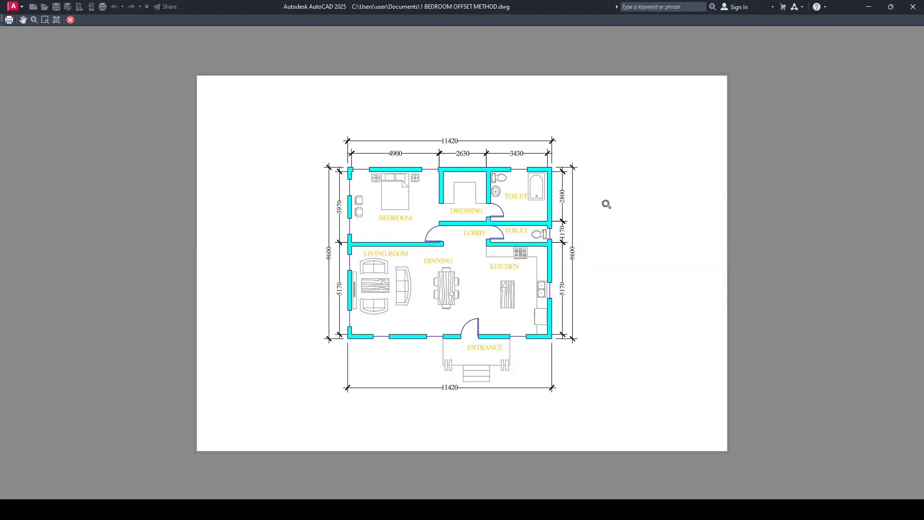
right_click(626, 202)
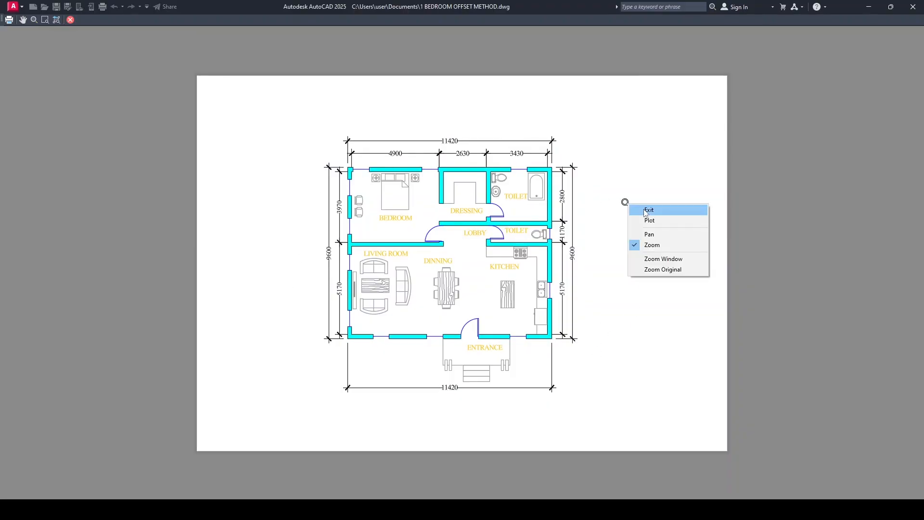
click(648, 210)
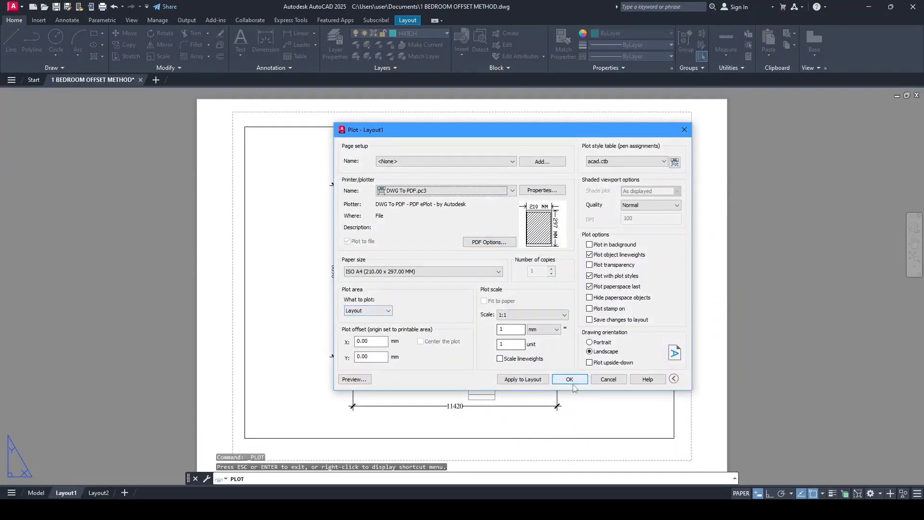
click(574, 383)
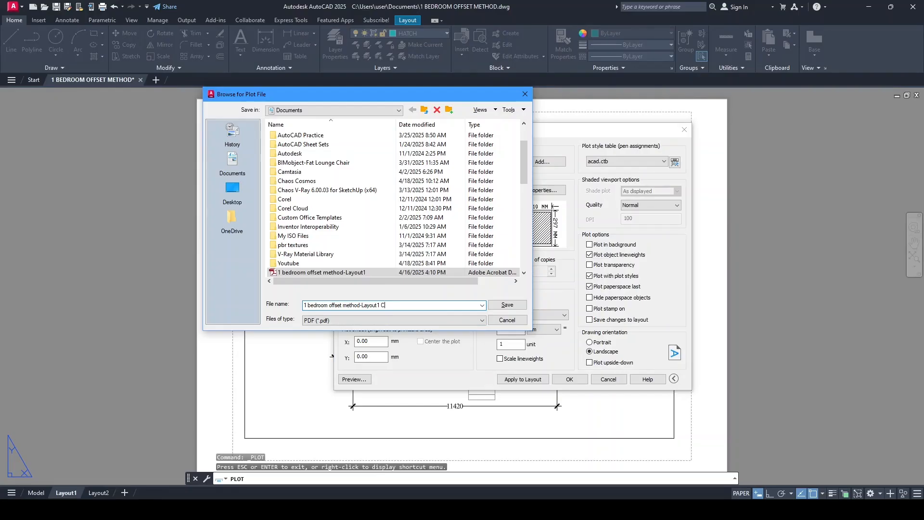
click(503, 305)
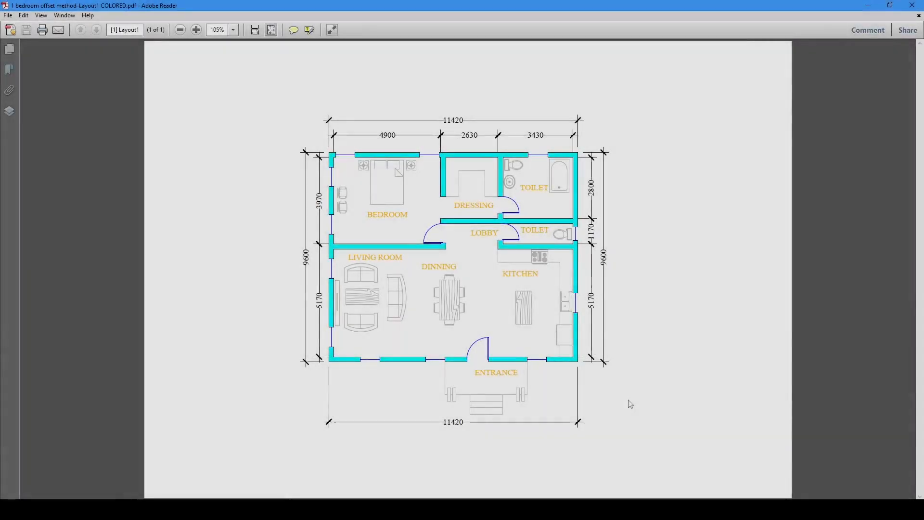
ctrl+scroll(631, 404, up, 1)
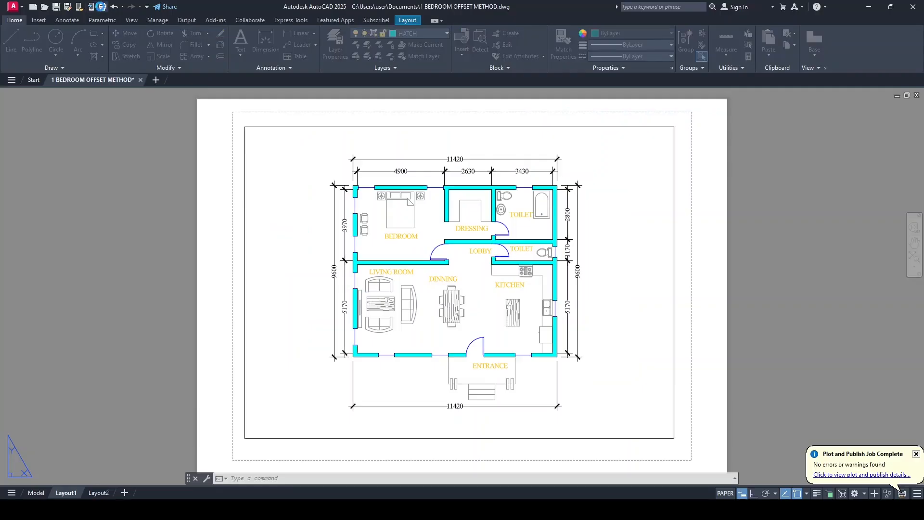
- Set up another Layout1 plot with DWG To PDF.pc3 and the monochrome.ctb plot style table
key(ctrl+p)
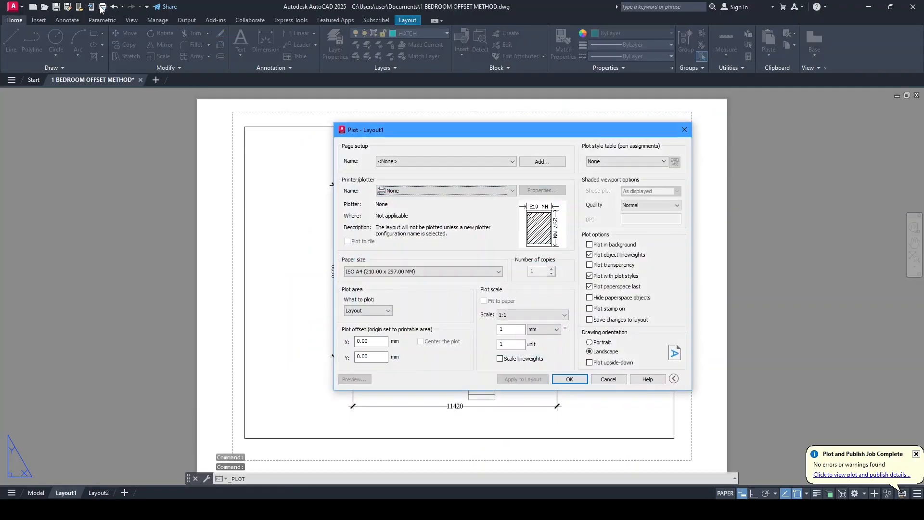
click(447, 191)
click(406, 313)
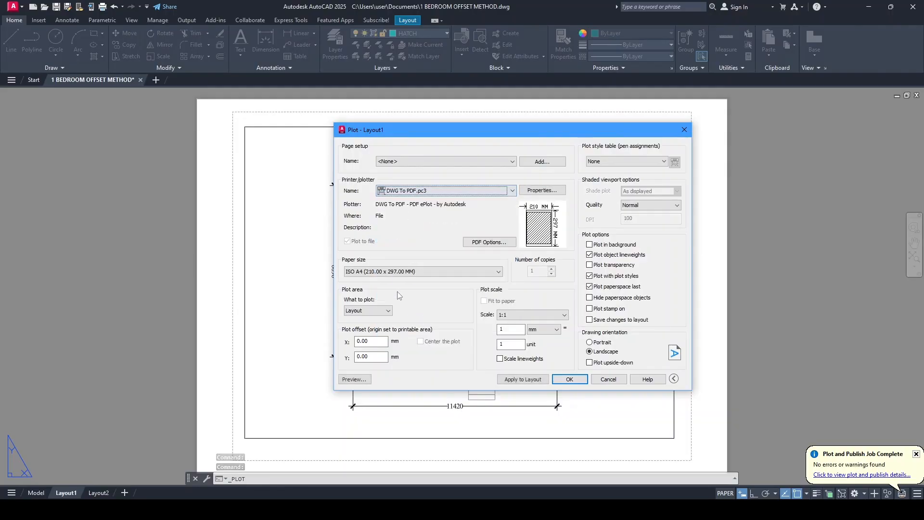
click(626, 161)
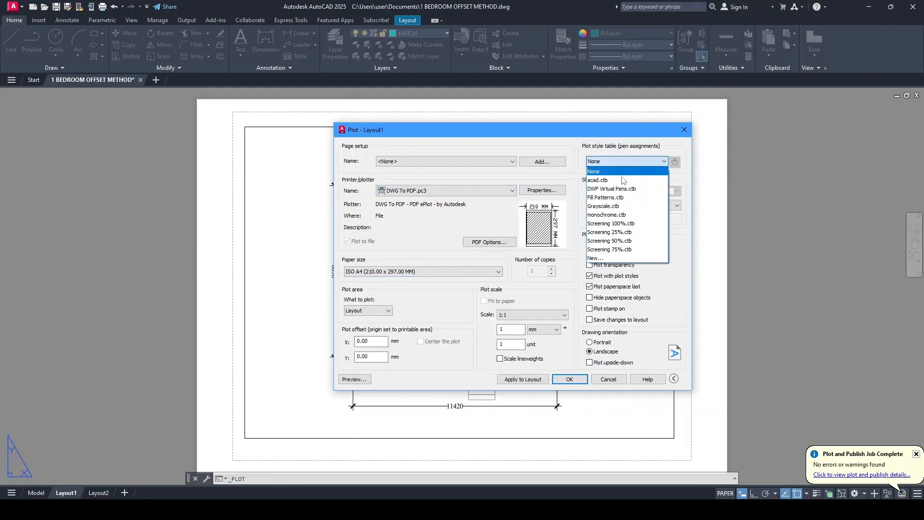
click(616, 215)
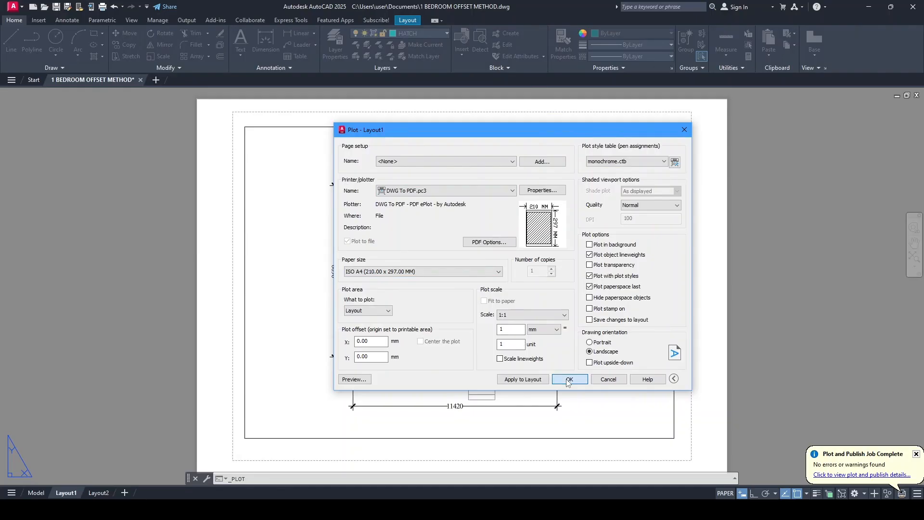
- Plot the monochrome sheet to Documents as the PDF "1 bedroom offset method-Layout1 BLACK"
click(568, 380)
click(400, 306)
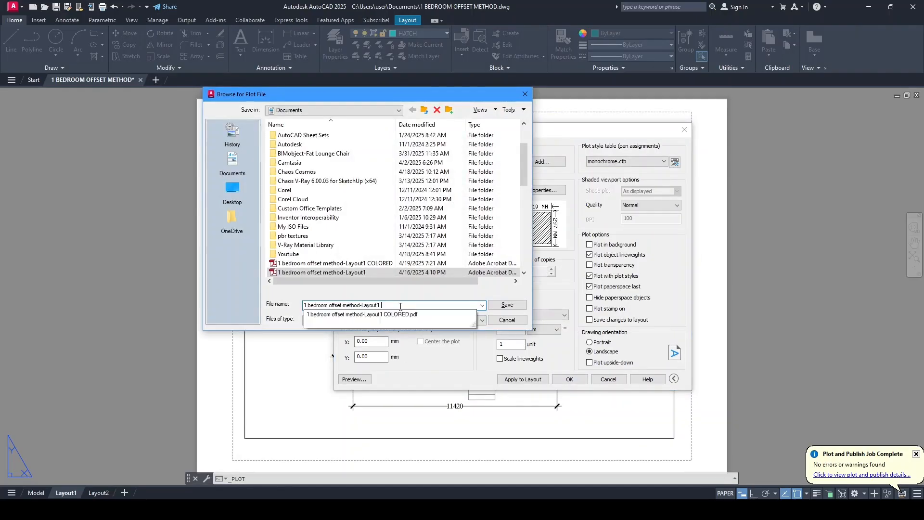
text(BLACK)
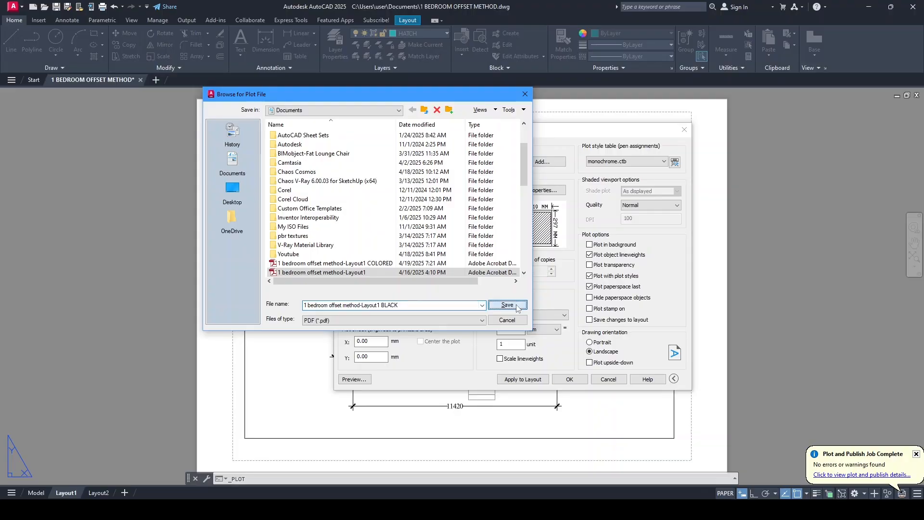
click(507, 305)
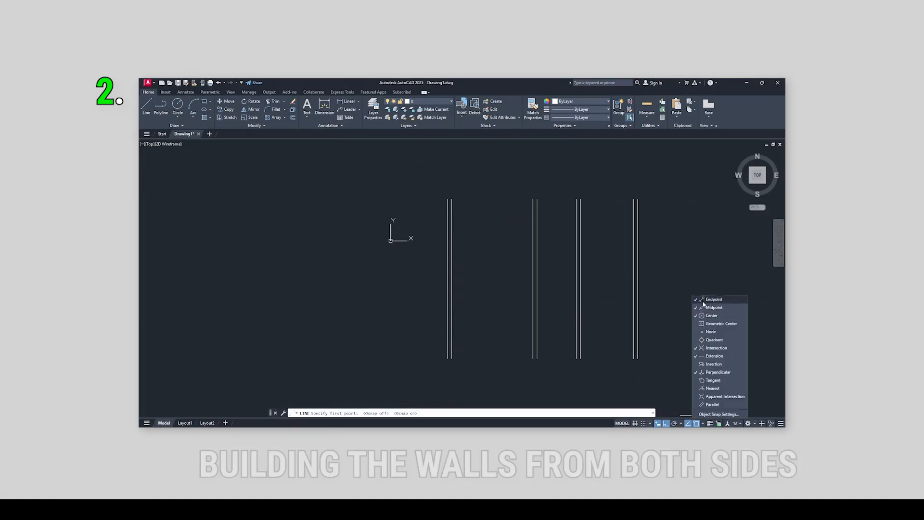
key(Return)
click(489, 253)
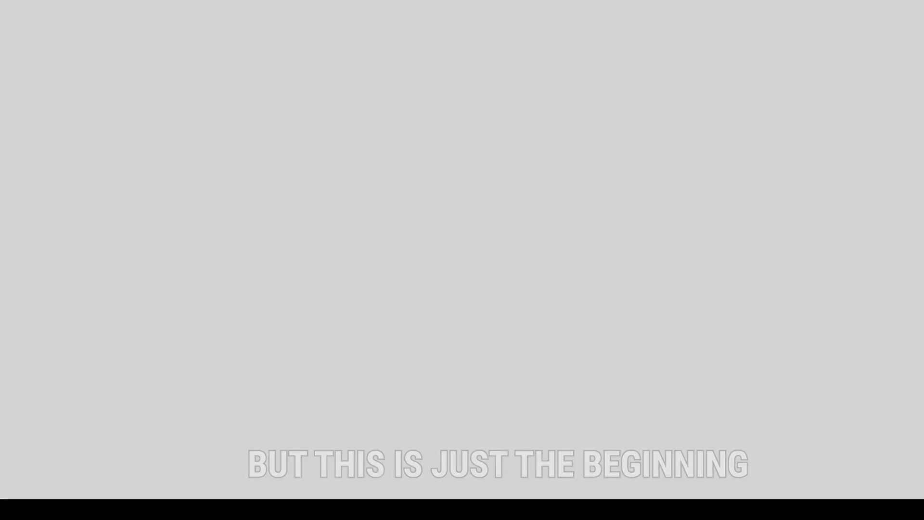